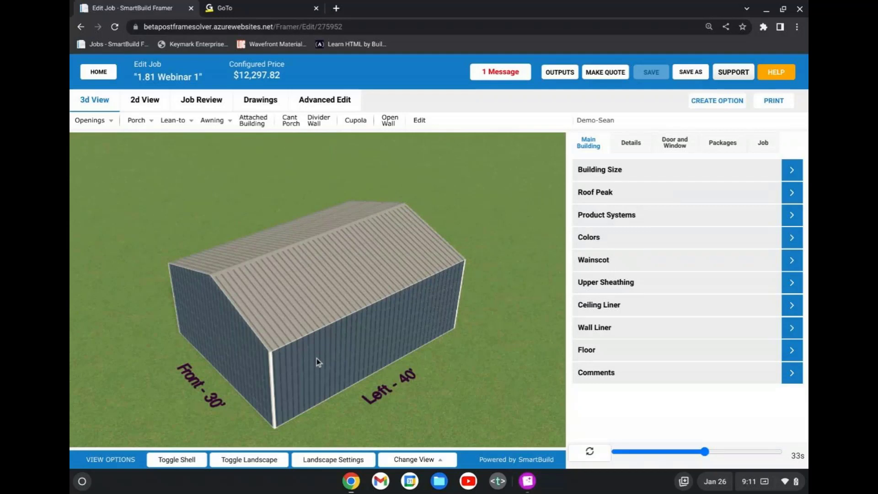
Hide the building's outer shell and examine the wall and roof framing from several angles.
{"action": "scroll", "coordinate": [316, 359], "scroll_direction": "up", "scroll_amount": 2}
{"action": "right_click_drag", "start_coordinate": [311, 367], "coordinate": [360, 324]}
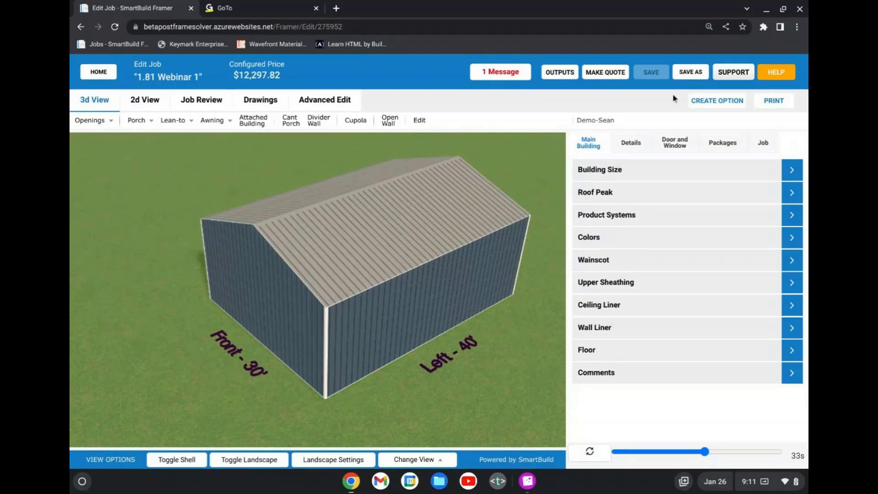
{"action": "left_click_drag", "start_coordinate": [282, 282], "coordinate": [218, 294]}
{"action": "scroll", "coordinate": [364, 258], "scroll_direction": "up", "scroll_amount": 3}
{"action": "scroll", "coordinate": [306, 360], "scroll_direction": "down", "scroll_amount": 5}
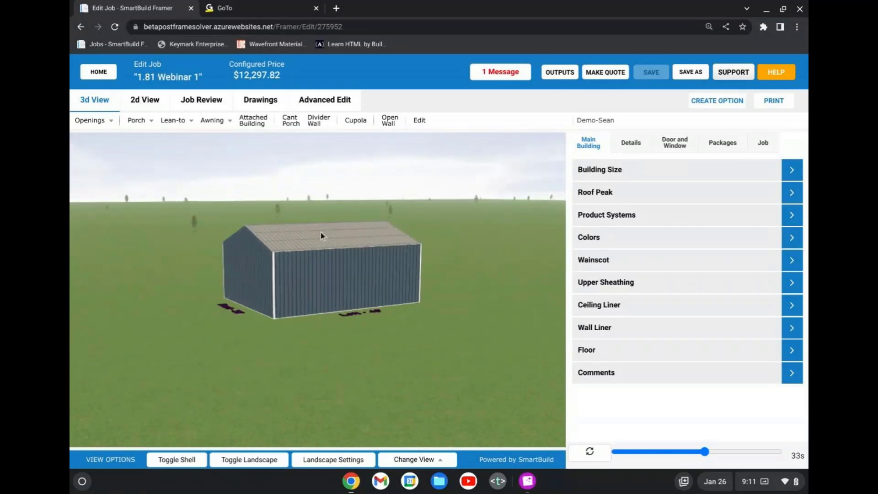
{"action": "left_click_drag", "start_coordinate": [366, 241], "coordinate": [358, 242]}
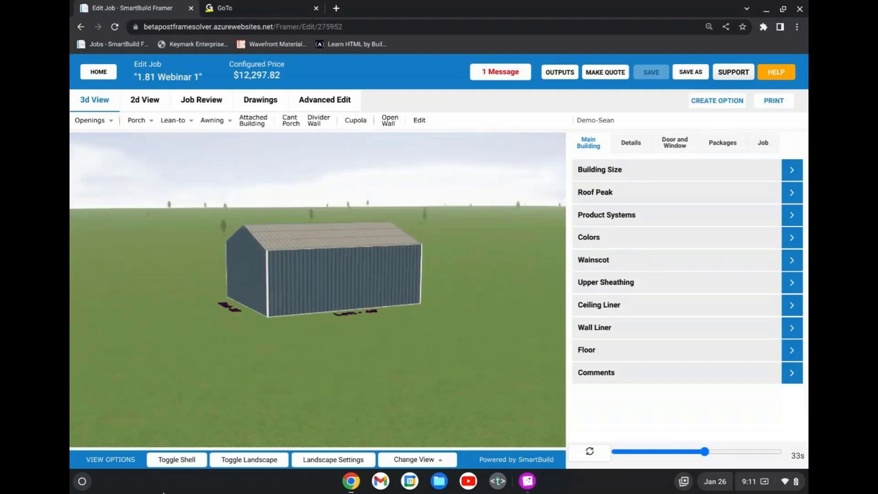
{"action": "left_click", "coordinate": [191, 461]}
{"action": "scroll", "coordinate": [304, 317], "scroll_direction": "up", "scroll_amount": 5}
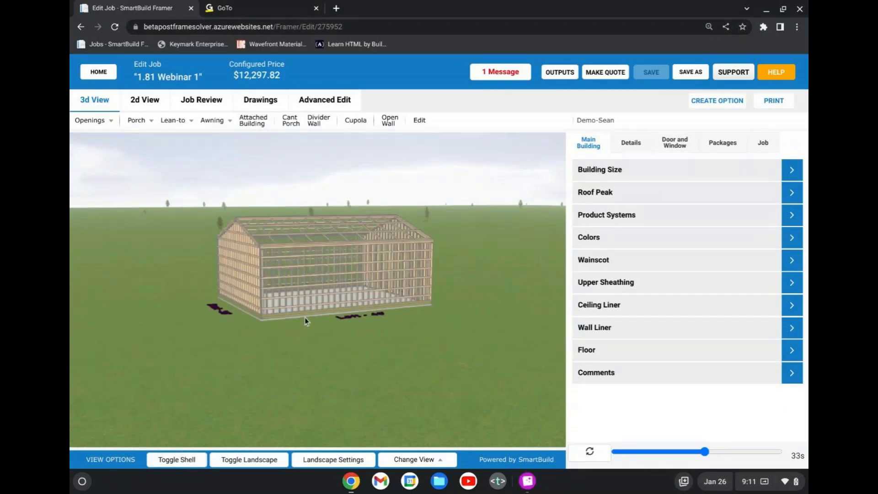
{"action": "scroll", "coordinate": [300, 319], "scroll_direction": "up", "scroll_amount": 2}
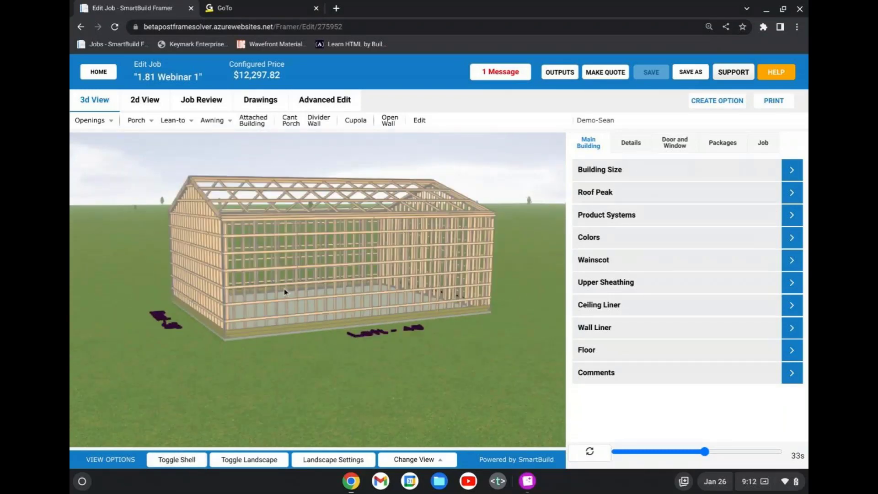
{"action": "left_click_drag", "start_coordinate": [284, 291], "coordinate": [296, 301]}
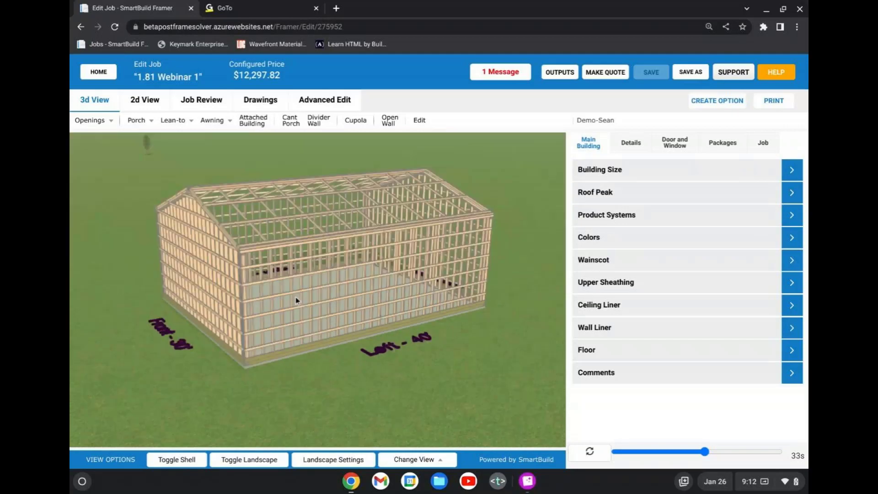
{"action": "scroll", "coordinate": [294, 295], "scroll_direction": "up", "scroll_amount": 6}
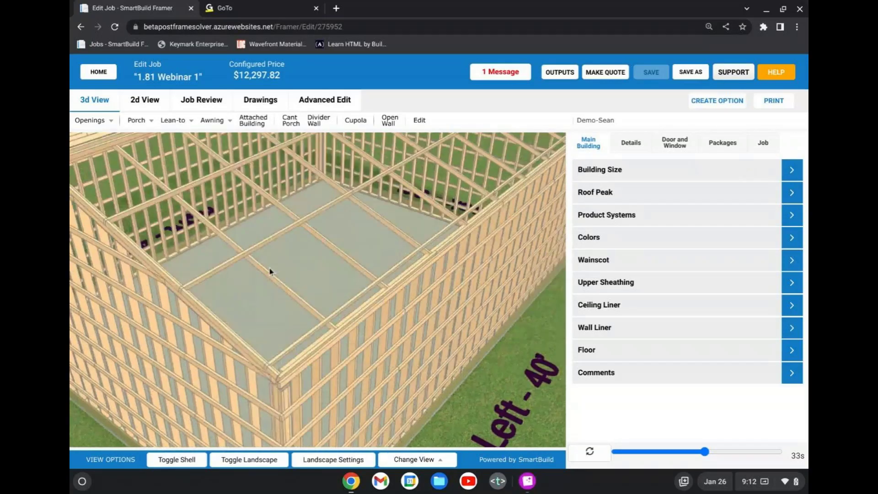
{"action": "scroll", "coordinate": [270, 272], "scroll_direction": "up", "scroll_amount": 5}
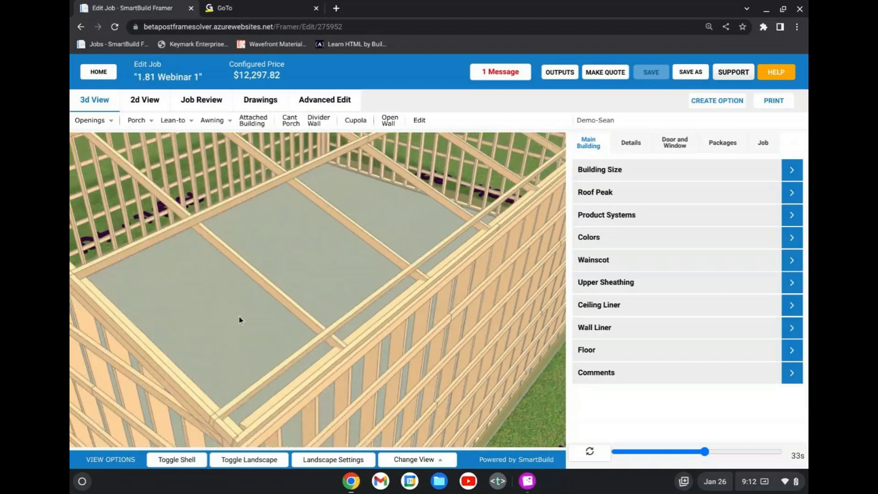
{"action": "scroll", "coordinate": [263, 312], "scroll_direction": "down", "scroll_amount": 6}
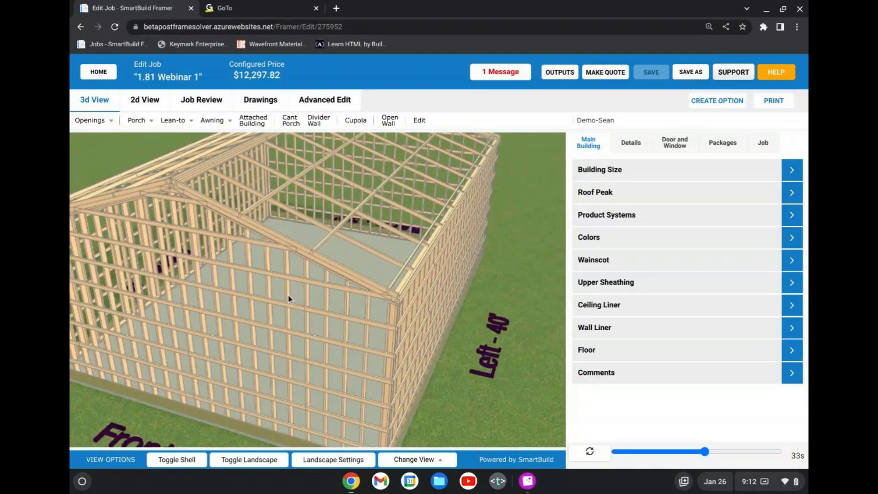
Show the building shell again and check the model with the landscape switched off and back on.
{"action": "left_click", "coordinate": [177, 459]}
{"action": "left_click", "coordinate": [257, 459]}
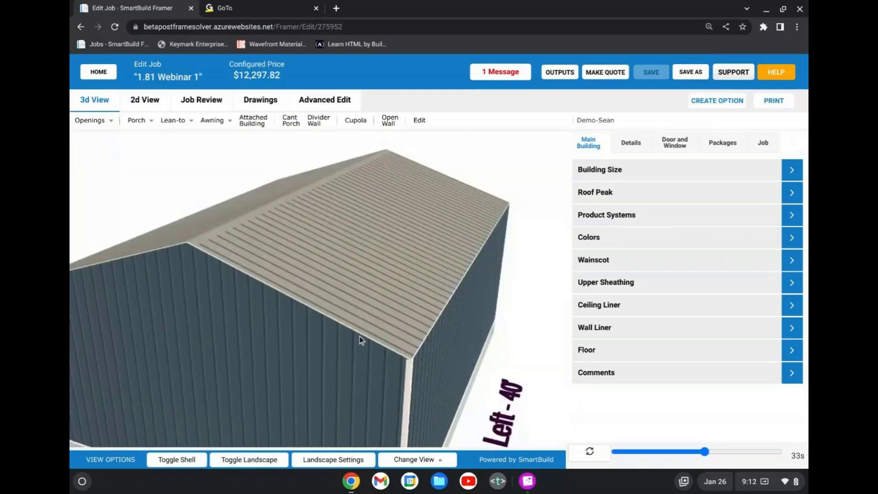
{"action": "scroll", "coordinate": [360, 337], "scroll_direction": "down", "scroll_amount": 5}
{"action": "left_click_drag", "start_coordinate": [362, 336], "coordinate": [302, 351]}
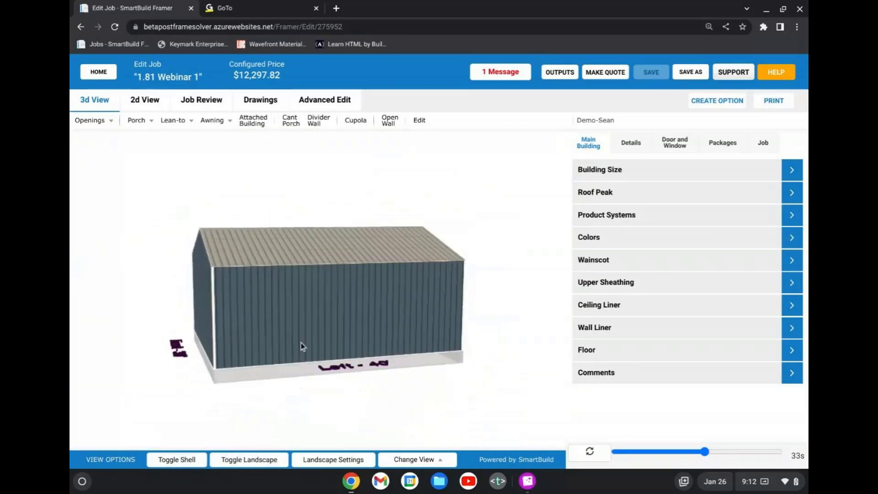
{"action": "left_click", "coordinate": [253, 462]}
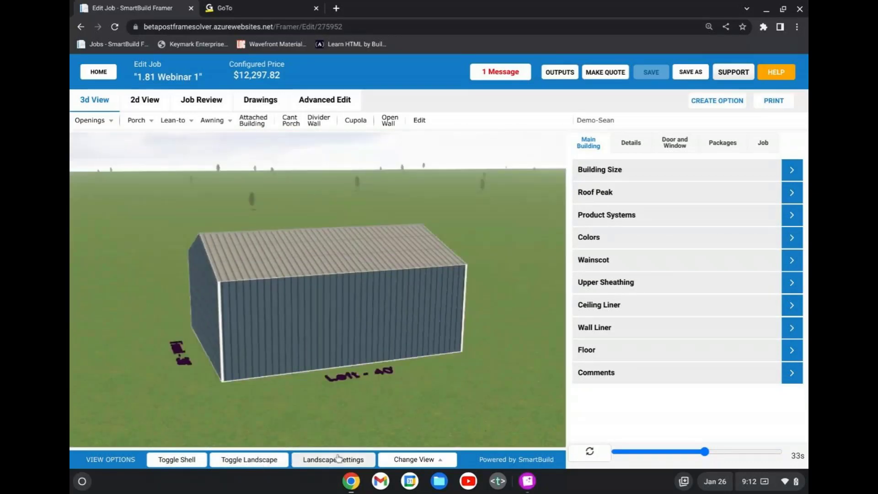
Try switching the sky, shadows and trees off and back on in the landscape settings.
{"action": "left_click", "coordinate": [365, 463]}
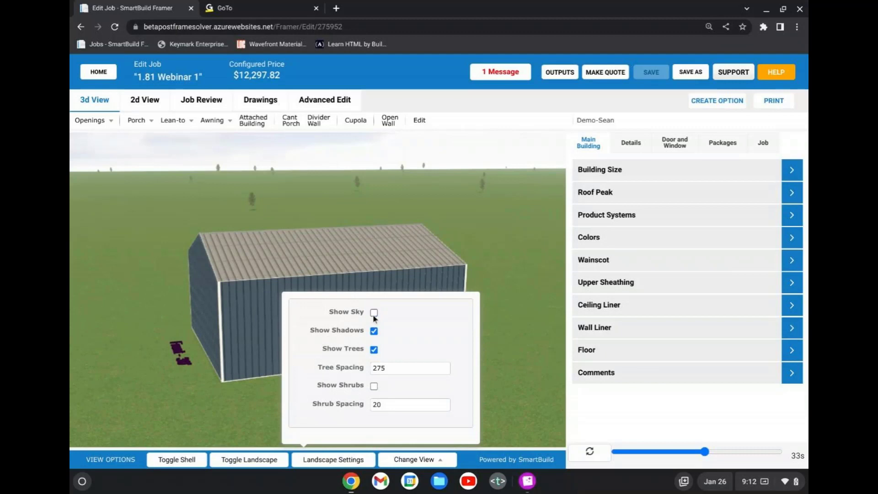
{"action": "left_click", "coordinate": [378, 331]}
{"action": "left_click", "coordinate": [375, 351]}
{"action": "left_click", "coordinate": [374, 350]}
{"action": "left_click", "coordinate": [375, 331]}
{"action": "left_click", "coordinate": [374, 314]}
Turn on shrubs in the landscape settings and view the building among them.
{"action": "left_click", "coordinate": [375, 387]}
{"action": "left_click", "coordinate": [209, 398]}
{"action": "scroll", "coordinate": [380, 347], "scroll_direction": "down", "scroll_amount": 2}
{"action": "left_click_drag", "start_coordinate": [379, 348], "coordinate": [359, 354]}
{"action": "scroll", "coordinate": [356, 398], "scroll_direction": "up", "scroll_amount": 4}
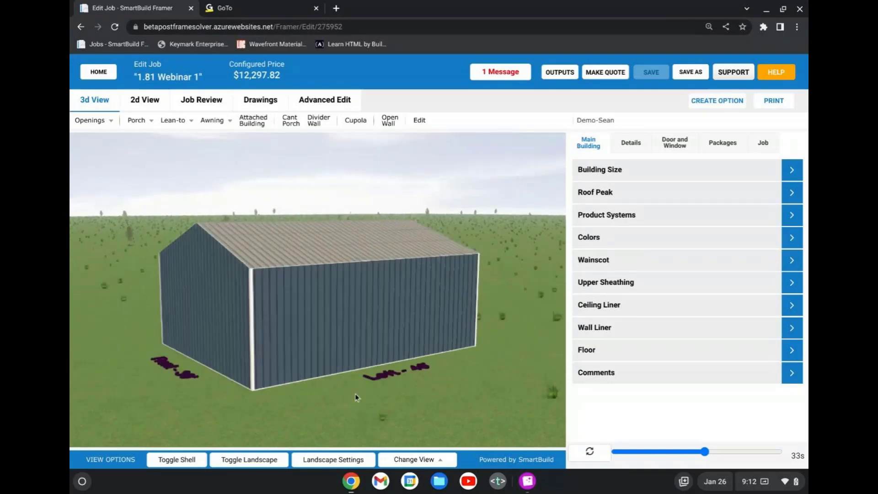
{"action": "mouse_move", "coordinate": [355, 393]}
{"action": "left_mouse_down"}
{"action": "mouse_move", "coordinate": [335, 367]}
{"action": "mouse_move", "coordinate": [363, 379]}
{"action": "left_mouse_up"}
{"action": "scroll", "coordinate": [358, 383], "scroll_direction": "up", "scroll_amount": 2}
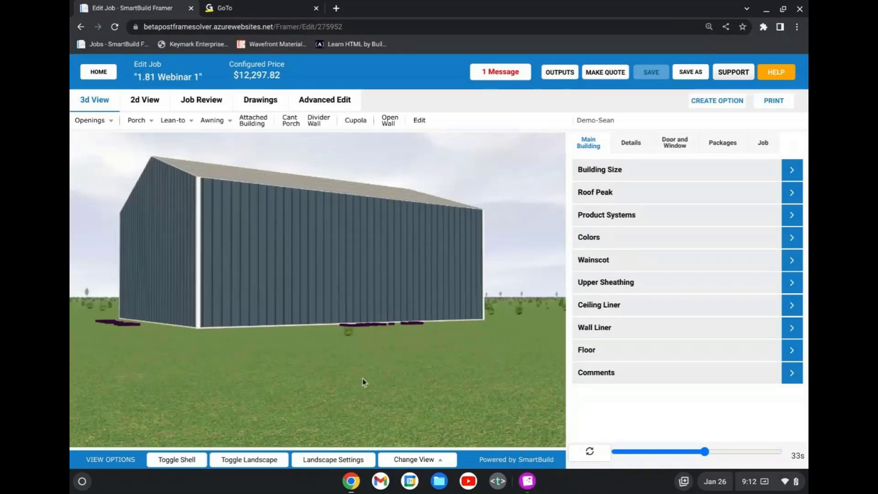
{"action": "scroll", "coordinate": [361, 367], "scroll_direction": "down", "scroll_amount": 3}
Turn off shrubs in the landscape settings and close the settings.
{"action": "left_click", "coordinate": [360, 460]}
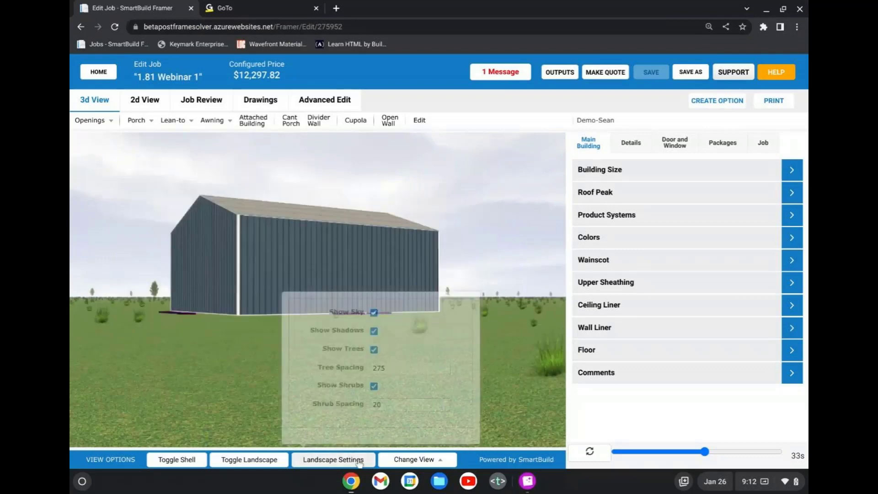
{"action": "left_click", "coordinate": [374, 386]}
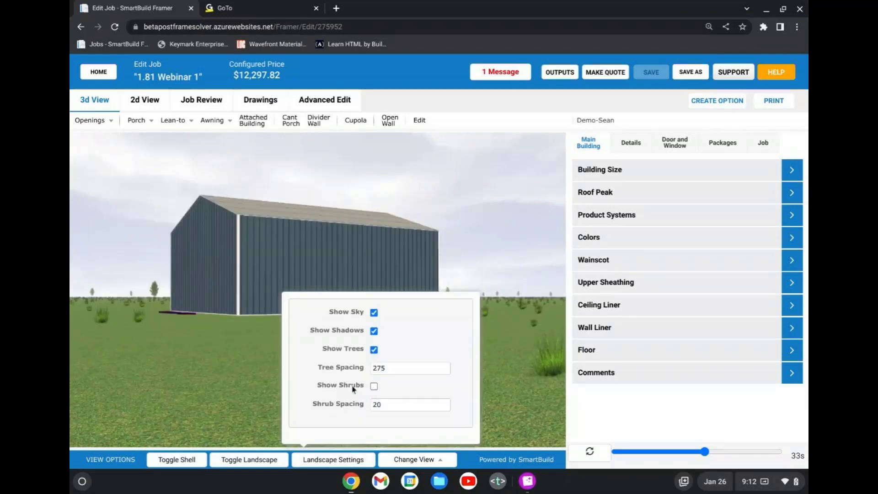
{"action": "left_click", "coordinate": [204, 385]}
{"action": "scroll", "coordinate": [312, 358], "scroll_direction": "down", "scroll_amount": 1}
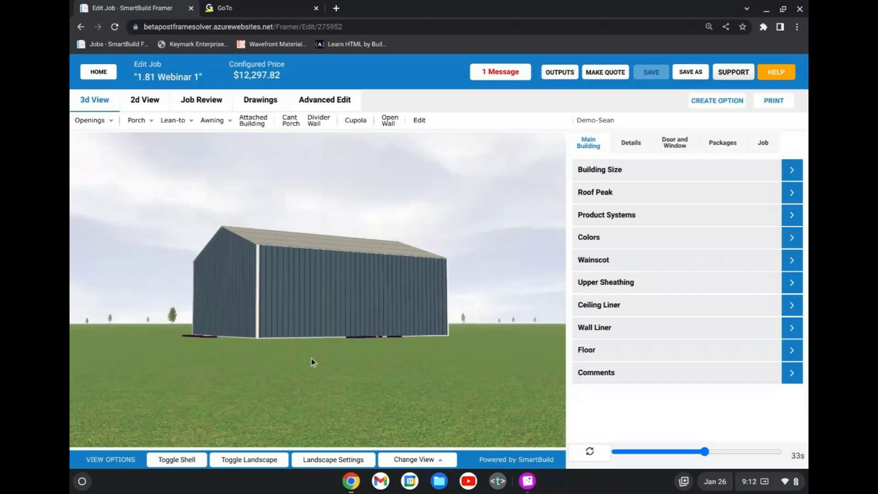
Examine the building's exterior and shadow from different angles and review the landscape settings.
{"action": "left_click_drag", "start_coordinate": [311, 358], "coordinate": [339, 372]}
{"action": "scroll", "coordinate": [340, 372], "scroll_direction": "up", "scroll_amount": 1}
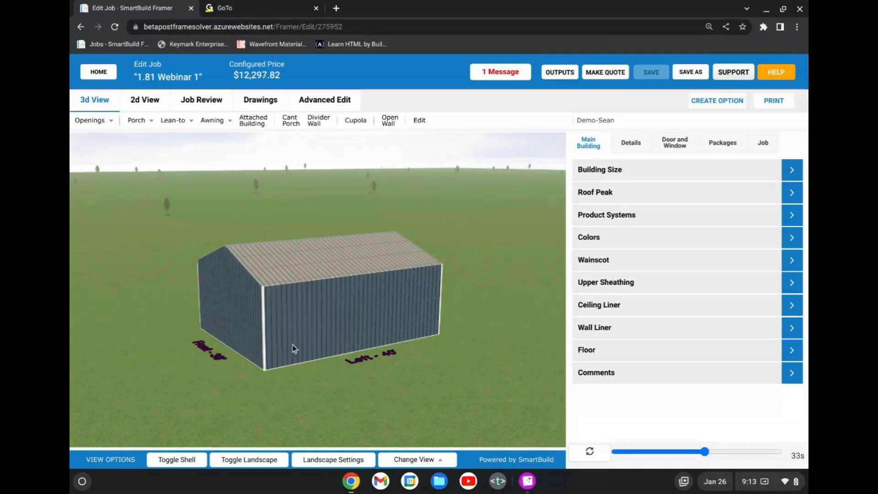
{"action": "left_click_drag", "start_coordinate": [187, 273], "coordinate": [444, 379]}
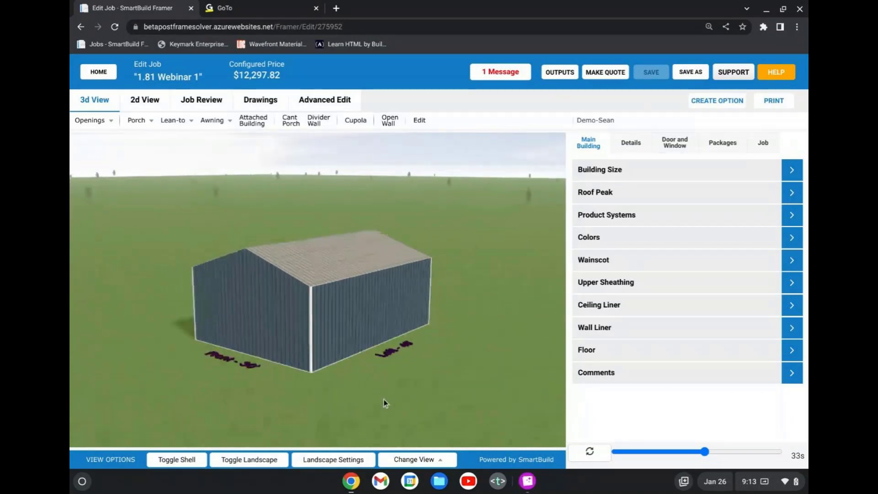
{"action": "scroll", "coordinate": [384, 399], "scroll_direction": "up", "scroll_amount": 1}
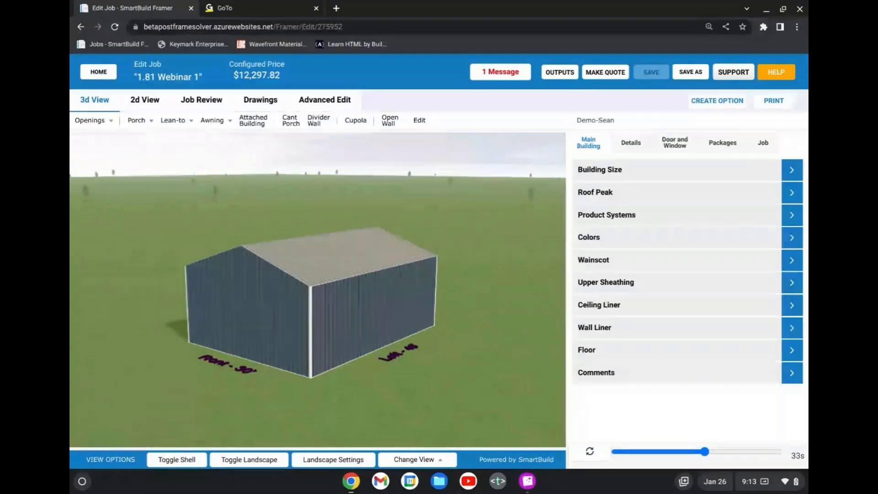
{"action": "scroll", "coordinate": [467, 358], "scroll_direction": "down", "scroll_amount": 1}
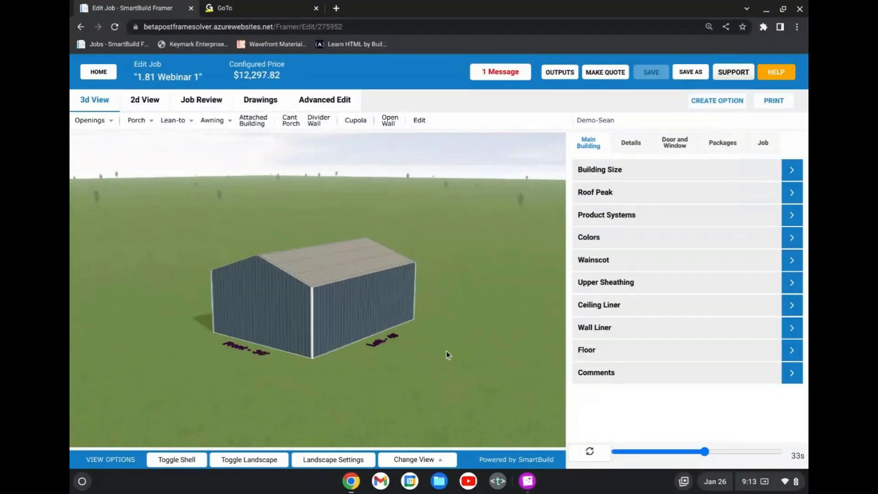
{"action": "left_click_drag", "start_coordinate": [405, 364], "coordinate": [451, 389]}
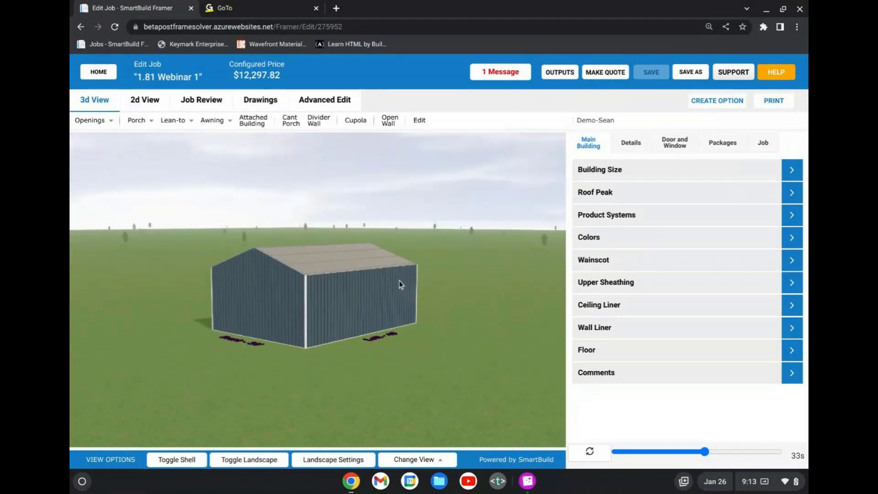
{"action": "left_click", "coordinate": [332, 459]}
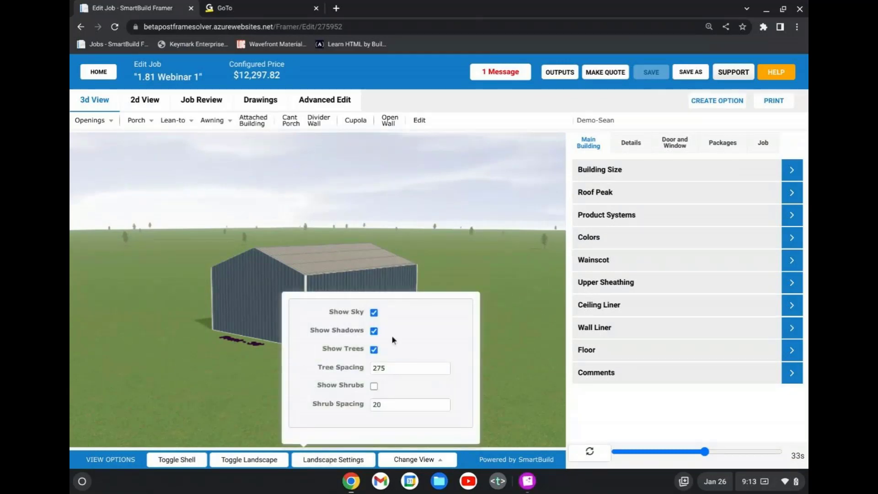
{"action": "left_click", "coordinate": [226, 343]}
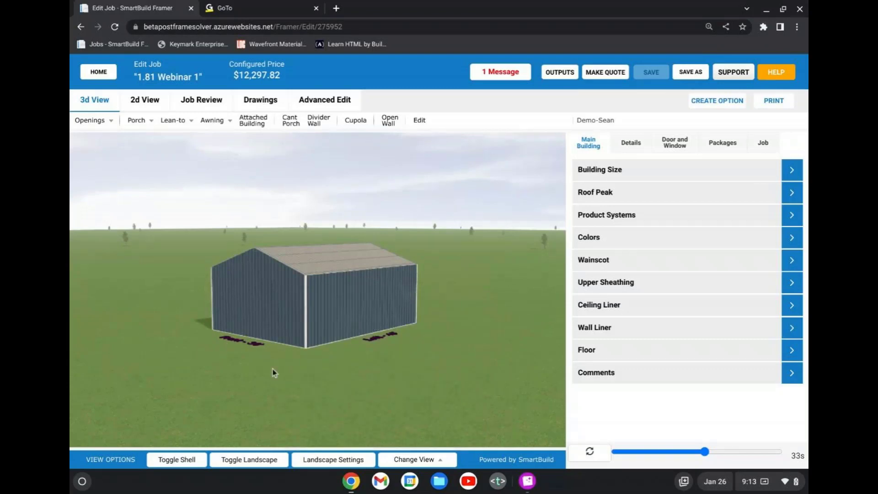
Hide the building shell to expose the framing and view it from the left side.
{"action": "left_click", "coordinate": [190, 465]}
{"action": "scroll", "coordinate": [336, 330], "scroll_direction": "up", "scroll_amount": 2}
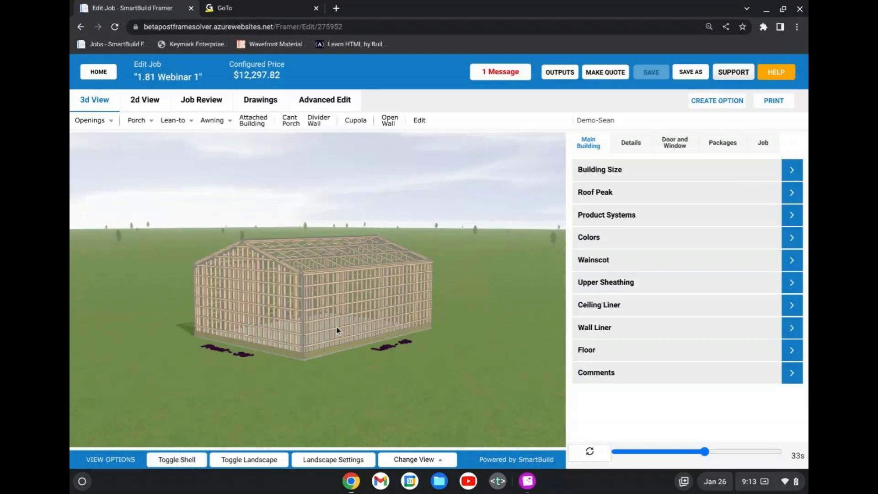
{"action": "left_click_drag", "start_coordinate": [342, 329], "coordinate": [306, 333]}
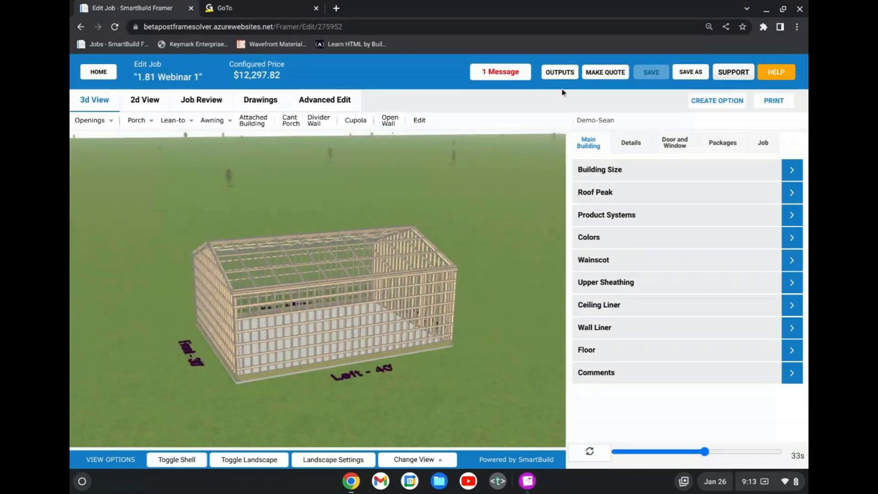
Generate a PDF output of the job containing only the Cross Sections.
{"action": "left_click", "coordinate": [568, 73]}
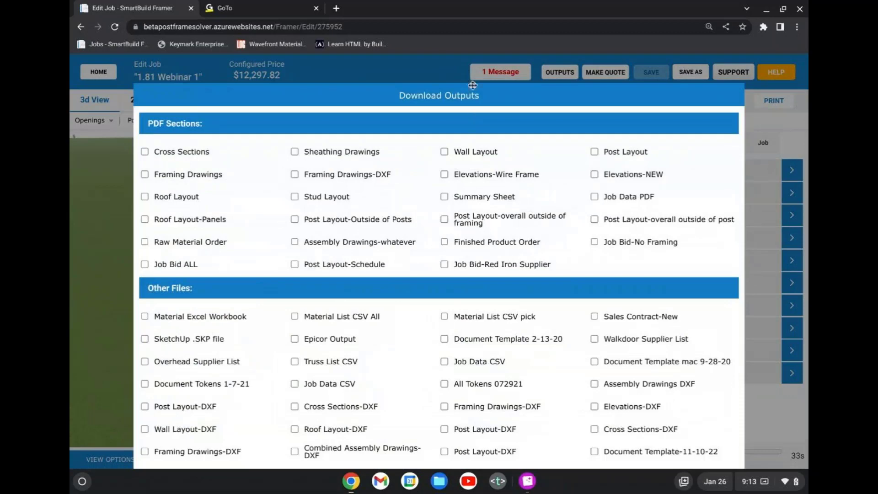
{"action": "left_click", "coordinate": [144, 152]}
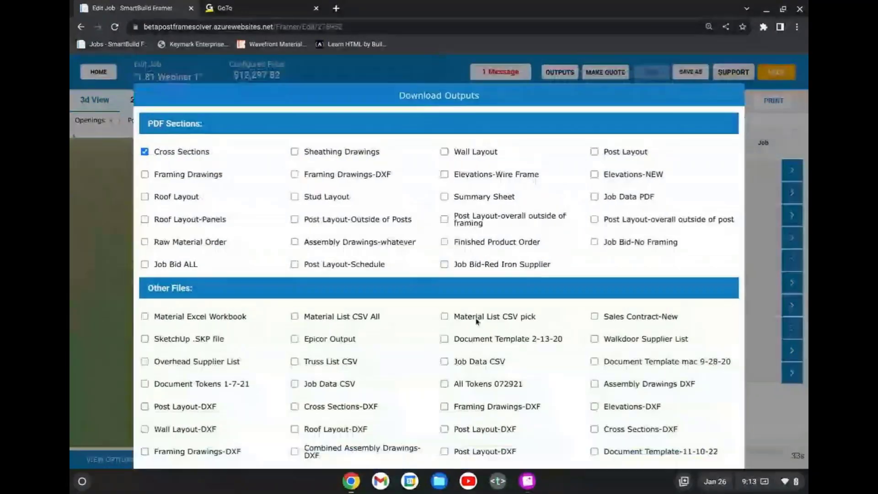
{"action": "scroll", "coordinate": [477, 322], "scroll_direction": "down", "scroll_amount": 2}
{"action": "left_click", "coordinate": [463, 424]}
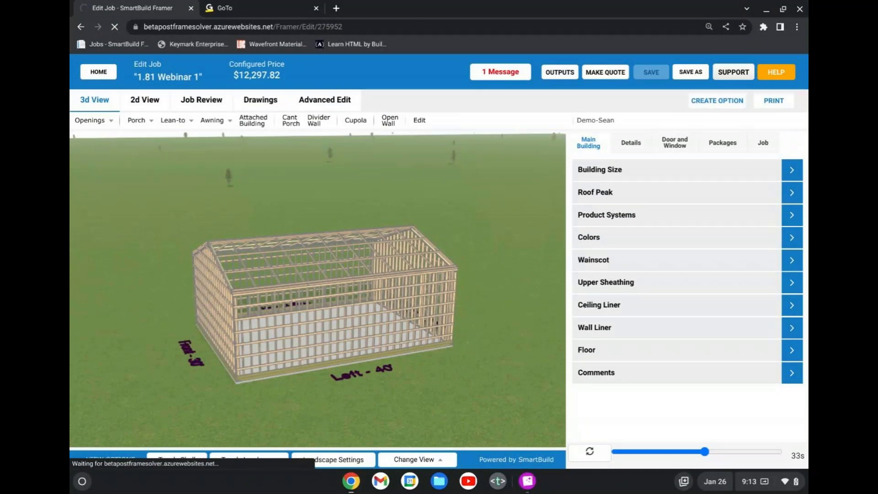
Open the downloaded cross-section PDF in a maximized window, enlarge it to 100% and review the EXT-1 and EXT-3 sheets.
{"action": "left_click", "coordinate": [689, 422]}
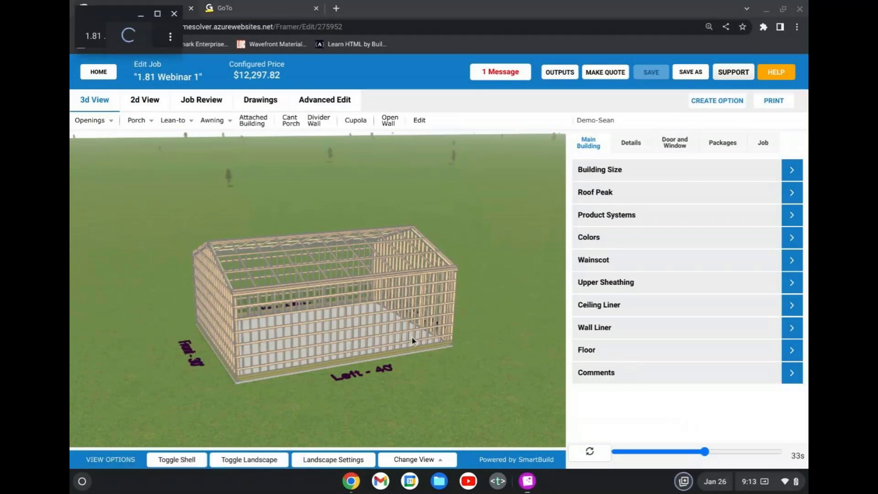
{"action": "left_click", "coordinate": [157, 16]}
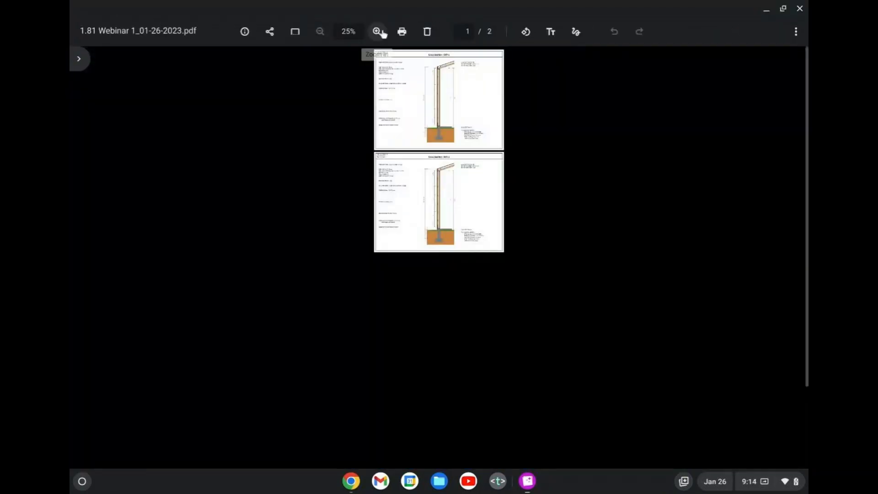
{"action": "left_click", "coordinate": [378, 32]}
{"action": "left_click", "coordinate": [380, 31]}
{"action": "left_click", "coordinate": [380, 31]}
{"action": "left_click", "coordinate": [381, 31]}
{"action": "left_click", "coordinate": [381, 31]}
{"action": "left_click", "coordinate": [381, 31]}
{"action": "left_click", "coordinate": [381, 31]}
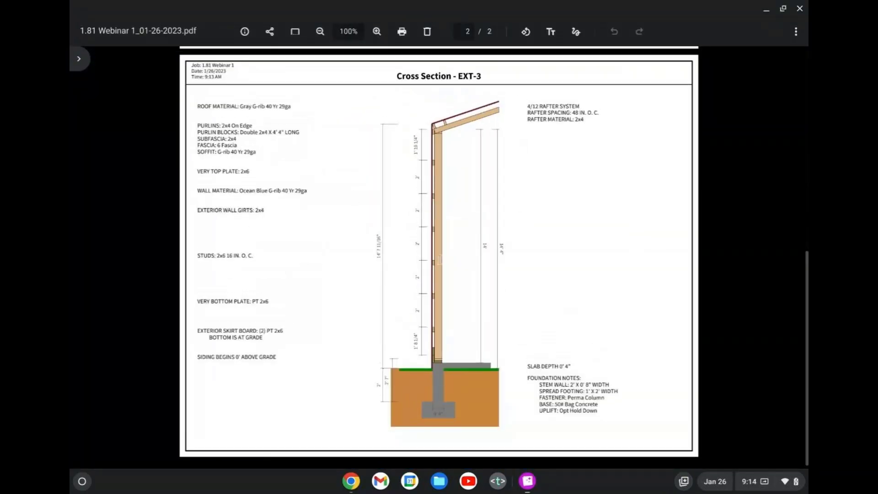
{"action": "scroll", "coordinate": [429, 266], "scroll_direction": "up", "scroll_amount": 4}
{"action": "scroll", "coordinate": [430, 266], "scroll_direction": "up", "scroll_amount": 5}
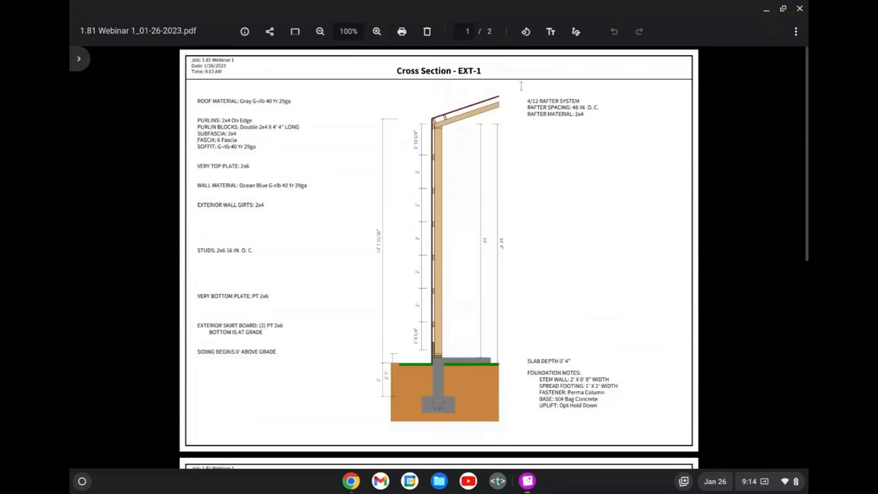
{"action": "scroll", "coordinate": [430, 159], "scroll_direction": "down", "scroll_amount": 3}
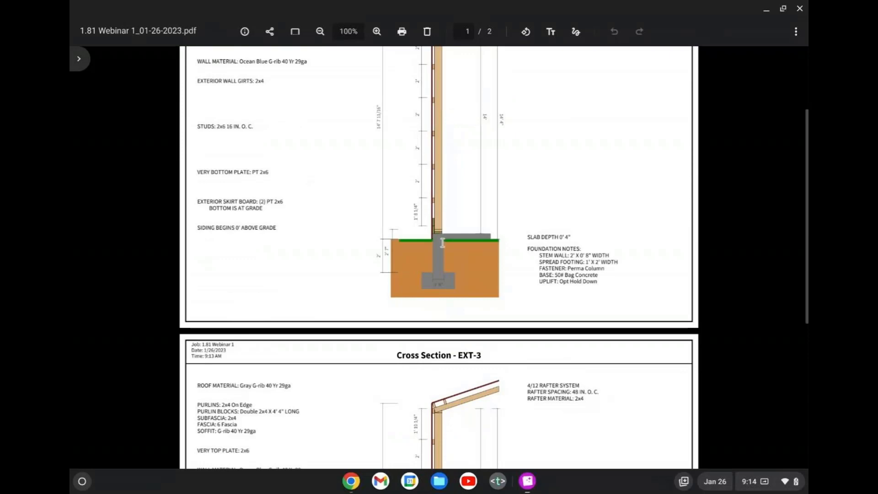
Return from the EXT-1 sheet to the job in Chrome and review its Foundation detail settings.
{"action": "scroll", "coordinate": [441, 263], "scroll_direction": "up", "scroll_amount": 3}
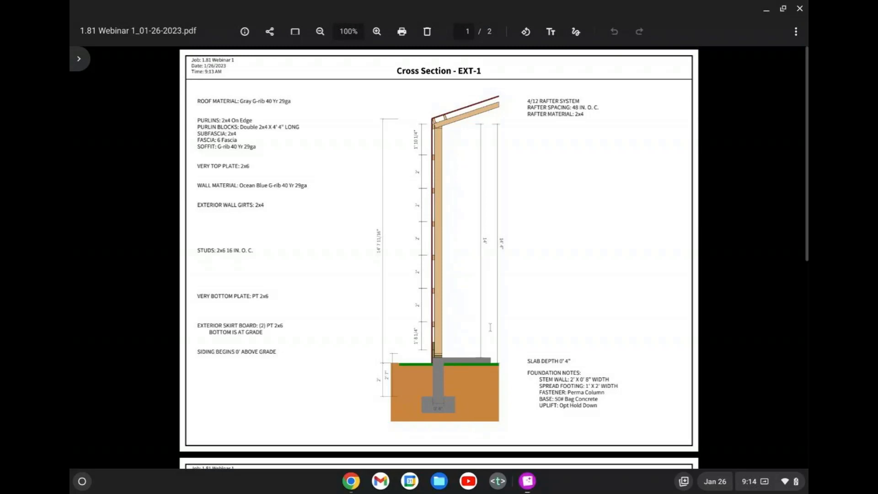
{"action": "left_click", "coordinate": [350, 483]}
{"action": "left_click", "coordinate": [409, 433]}
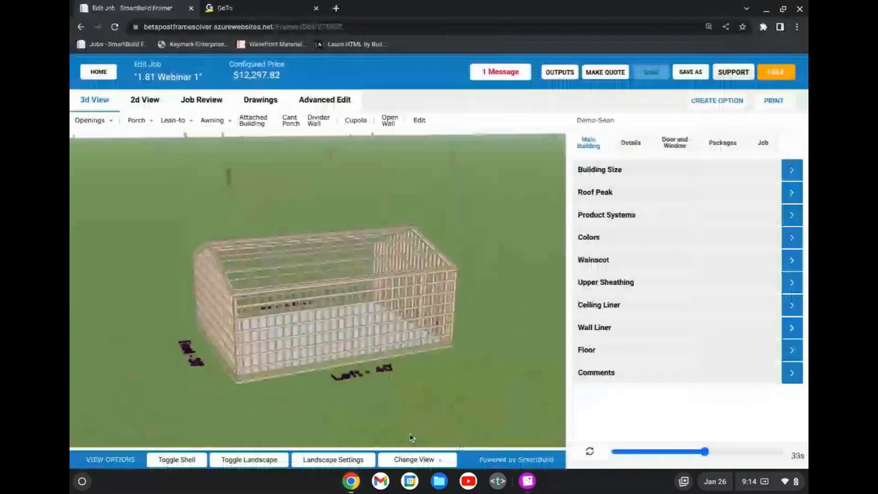
{"action": "left_click", "coordinate": [632, 144]}
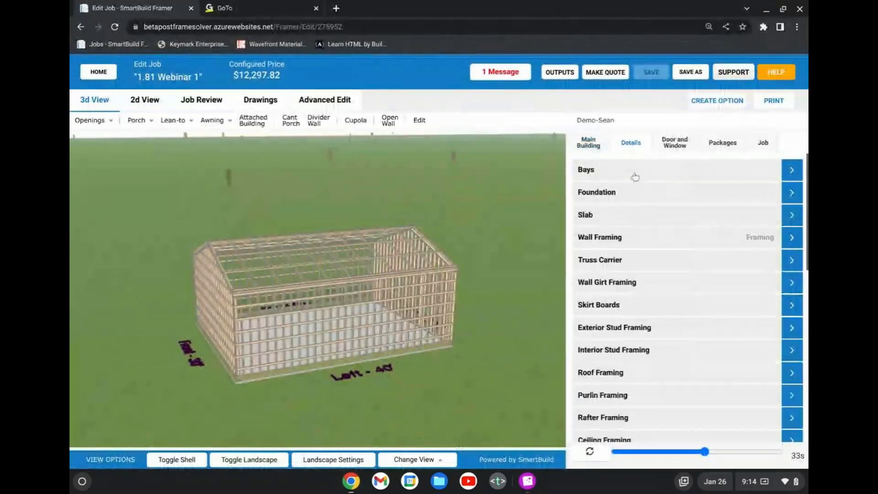
{"action": "left_click", "coordinate": [635, 195]}
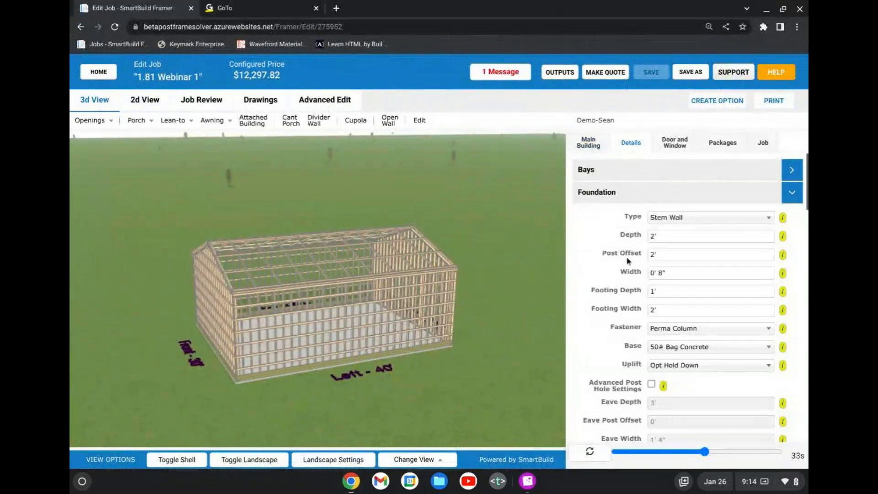
{"action": "scroll", "coordinate": [627, 261], "scroll_direction": "down", "scroll_amount": 2}
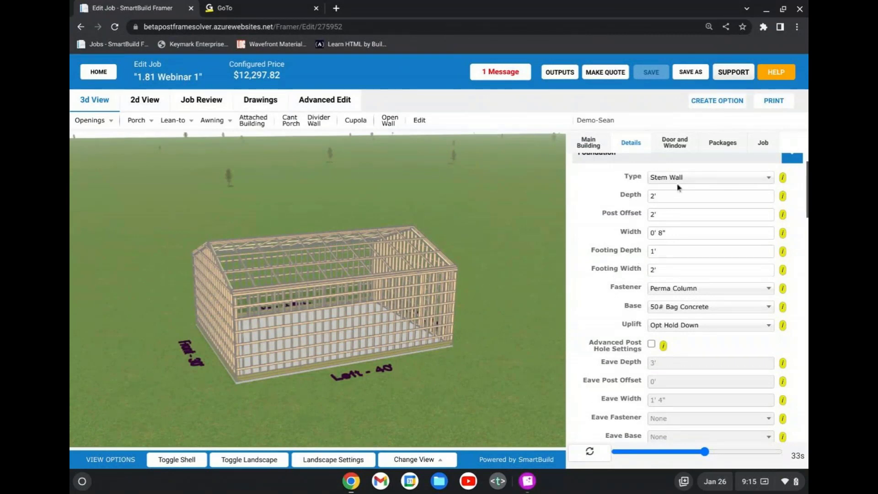
Examine the stem wall foundation from below ground and compare it with the EXT-1 sheet in the cross-section PDF.
{"action": "left_click_drag", "start_coordinate": [434, 356], "coordinate": [406, 328]}
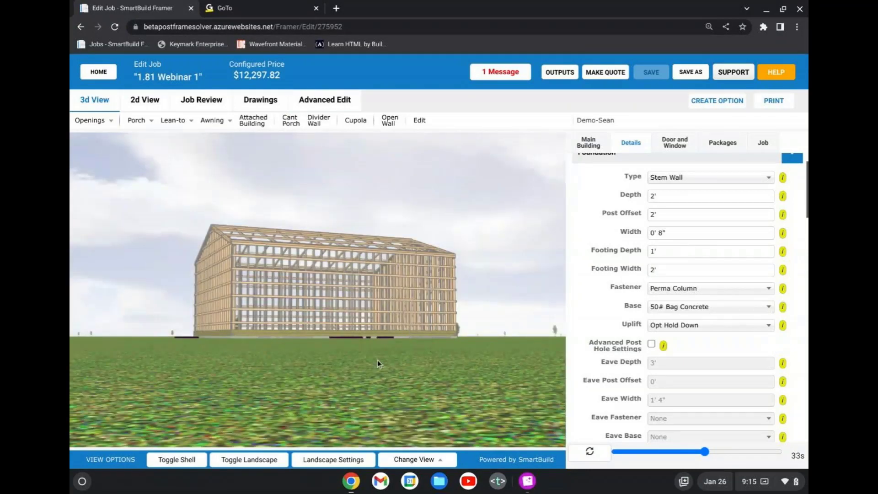
{"action": "left_click_drag", "start_coordinate": [377, 361], "coordinate": [237, 358]}
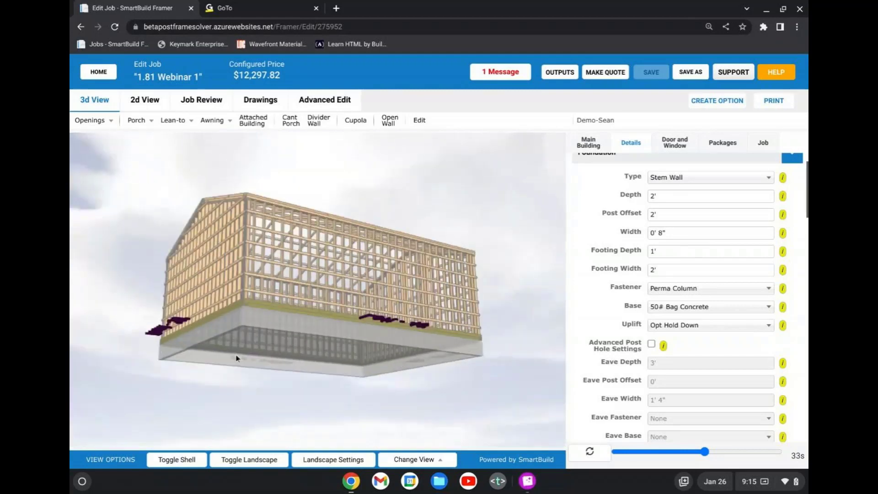
{"action": "scroll", "coordinate": [236, 358], "scroll_direction": "up", "scroll_amount": 2}
{"action": "right_click_drag", "start_coordinate": [236, 358], "coordinate": [328, 313]}
{"action": "left_click_drag", "start_coordinate": [327, 313], "coordinate": [294, 331]}
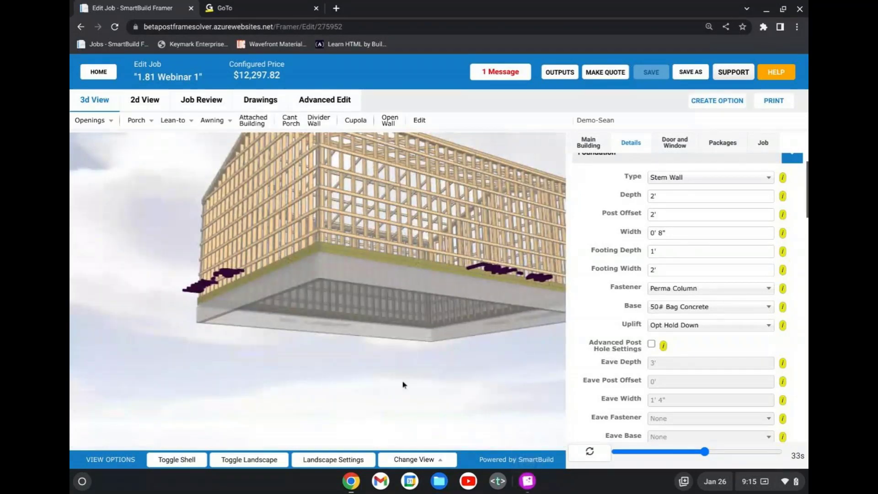
{"action": "left_click", "coordinate": [527, 483]}
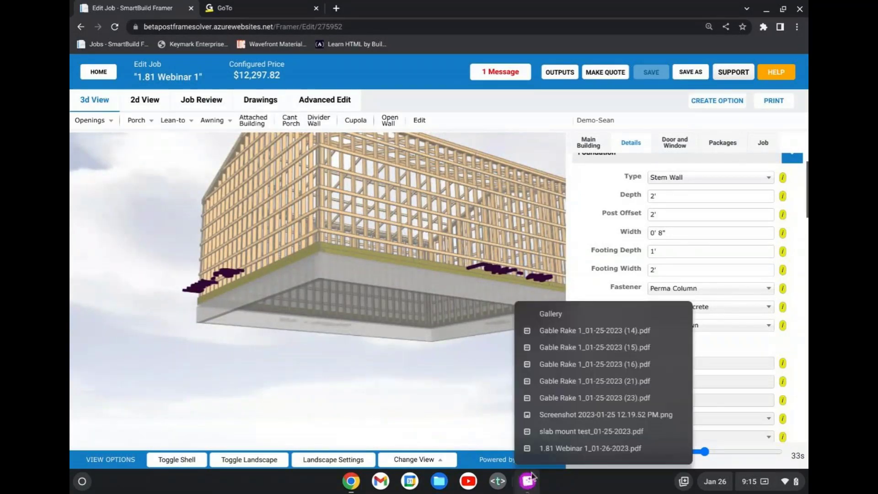
{"action": "left_click", "coordinate": [592, 449]}
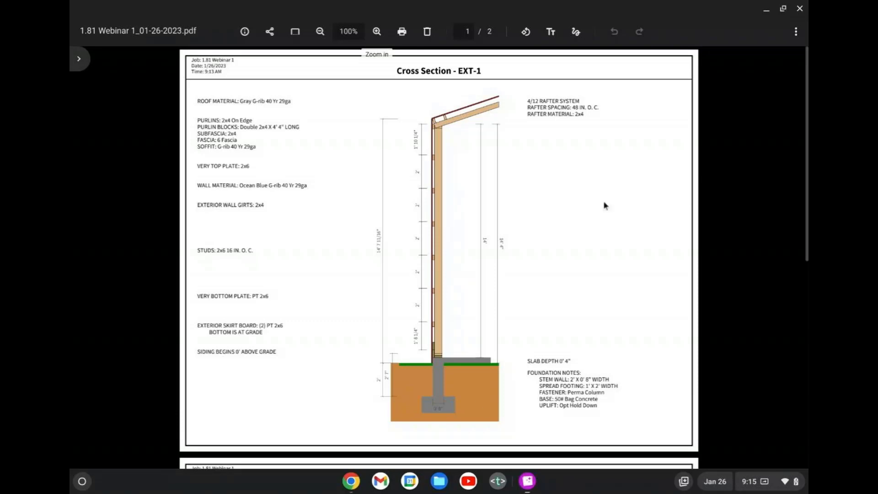
Switch back to the job in Chrome and change the foundation type to Thick Edge Slab.
{"action": "left_click", "coordinate": [348, 485]}
{"action": "left_click", "coordinate": [401, 432]}
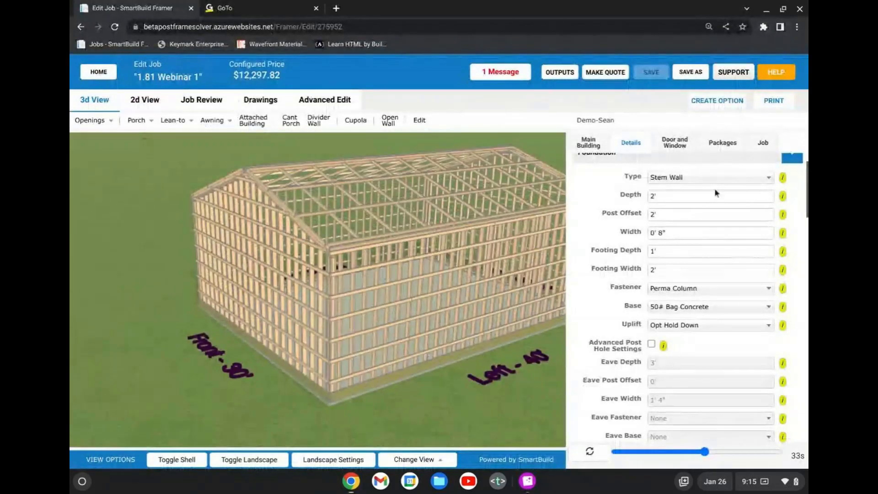
{"action": "left_click", "coordinate": [704, 177]}
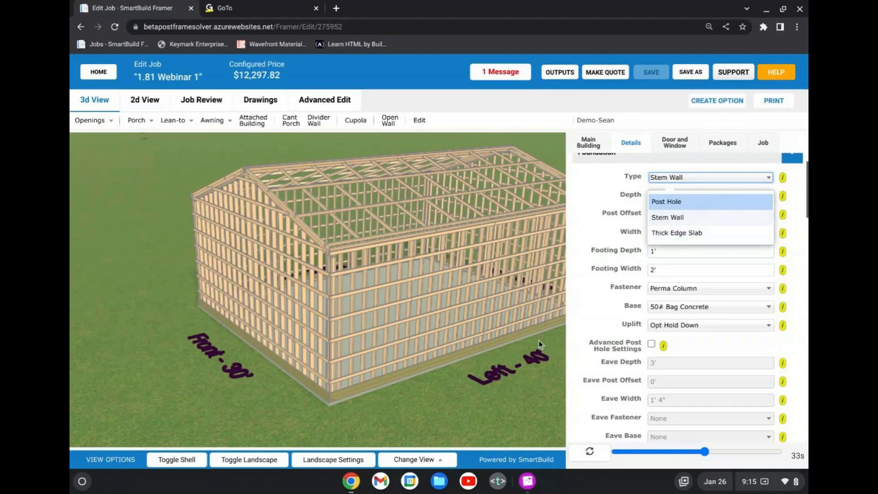
{"action": "left_click", "coordinate": [687, 234]}
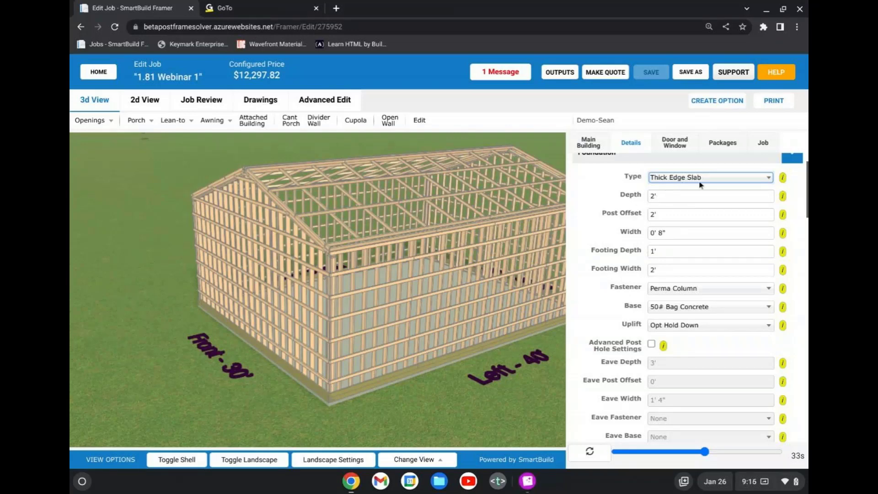
Review the job's Slab depth settings and save the job.
{"action": "scroll", "coordinate": [622, 256], "scroll_direction": "down", "scroll_amount": 7}
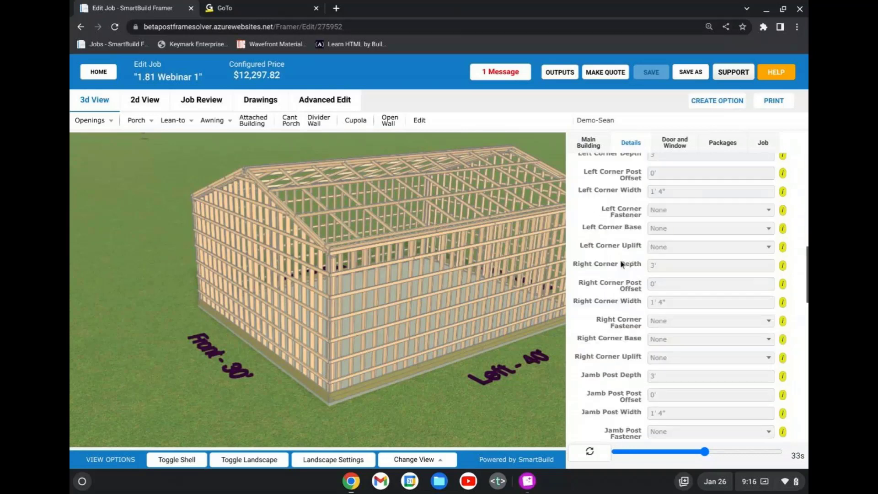
{"action": "scroll", "coordinate": [622, 264], "scroll_direction": "down", "scroll_amount": 5}
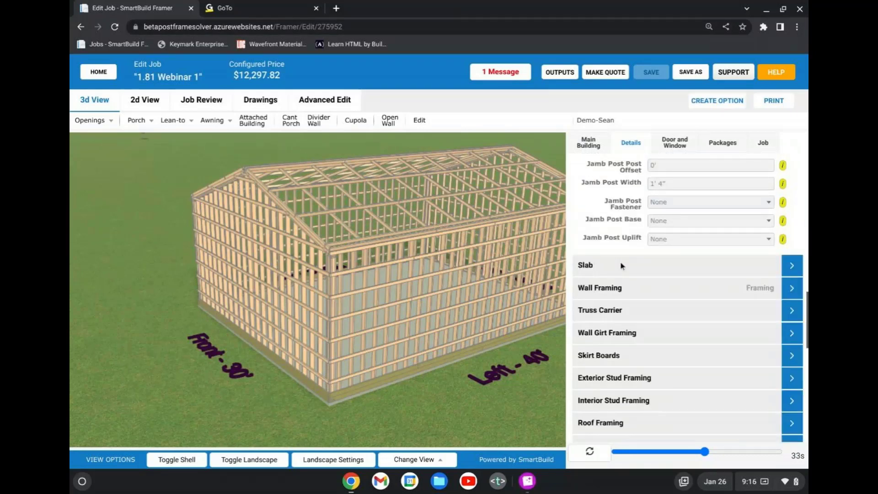
{"action": "left_click", "coordinate": [622, 265]}
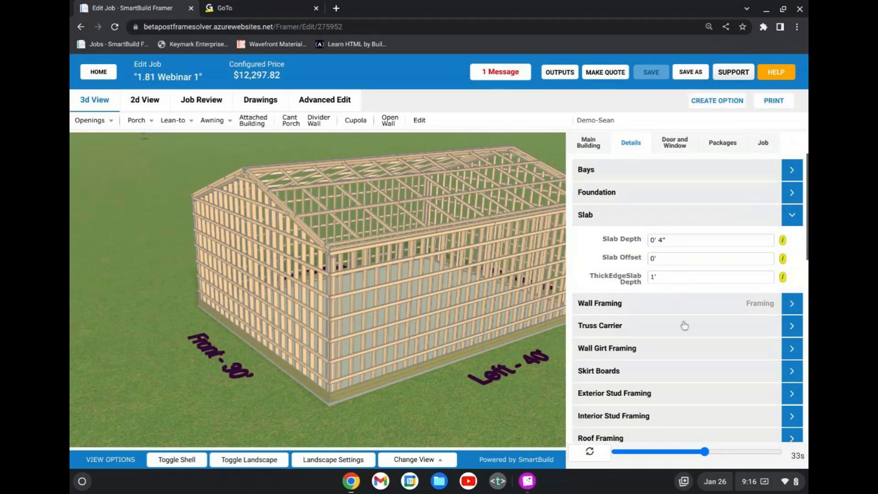
{"action": "left_click", "coordinate": [679, 241]}
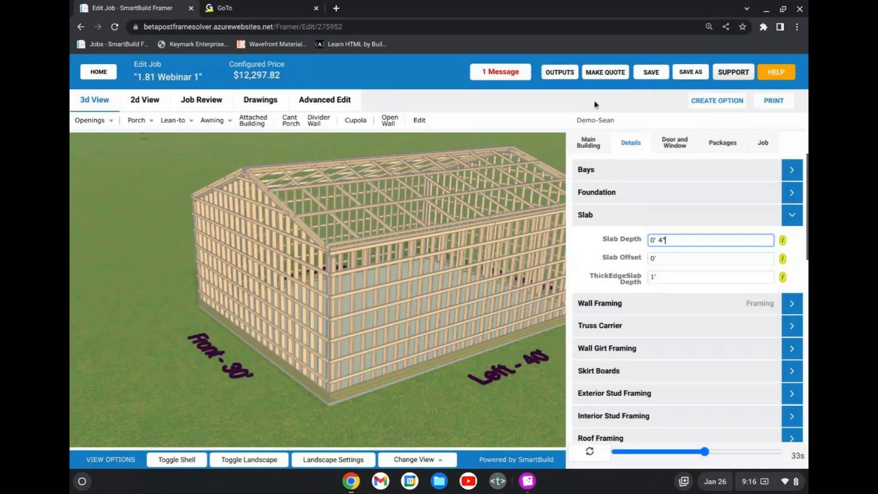
{"action": "left_click", "coordinate": [646, 198]}
{"action": "left_click", "coordinate": [651, 71]}
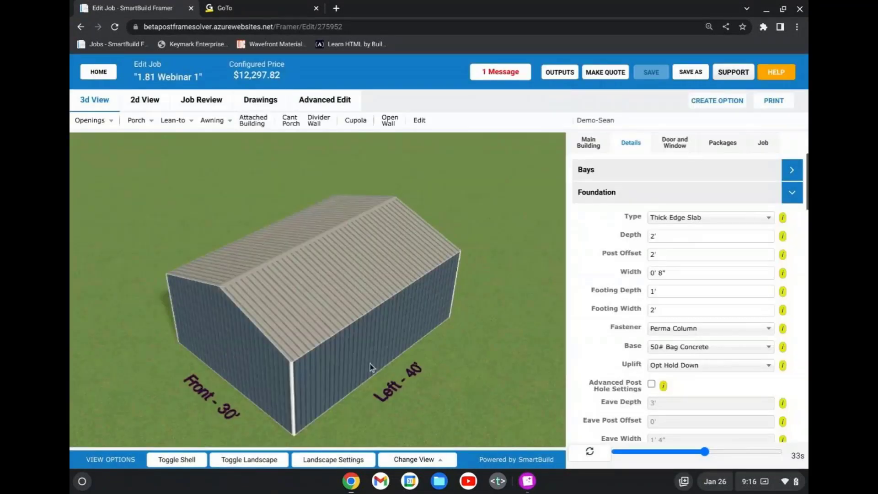
Generate a new PDF output of the saved job with the Cross Sections section selected.
{"action": "left_click_drag", "start_coordinate": [369, 363], "coordinate": [561, 75]}
{"action": "left_click", "coordinate": [560, 73]}
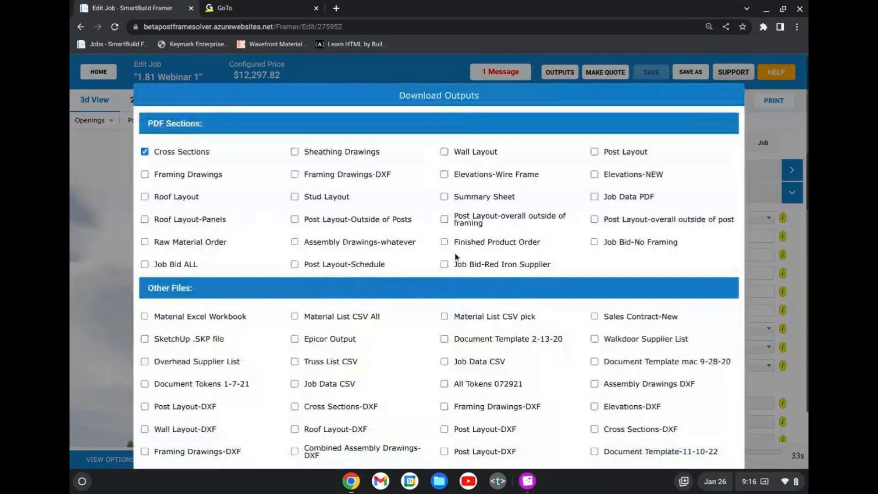
{"action": "scroll", "coordinate": [503, 261], "scroll_direction": "down", "scroll_amount": 4}
{"action": "left_click", "coordinate": [476, 431]}
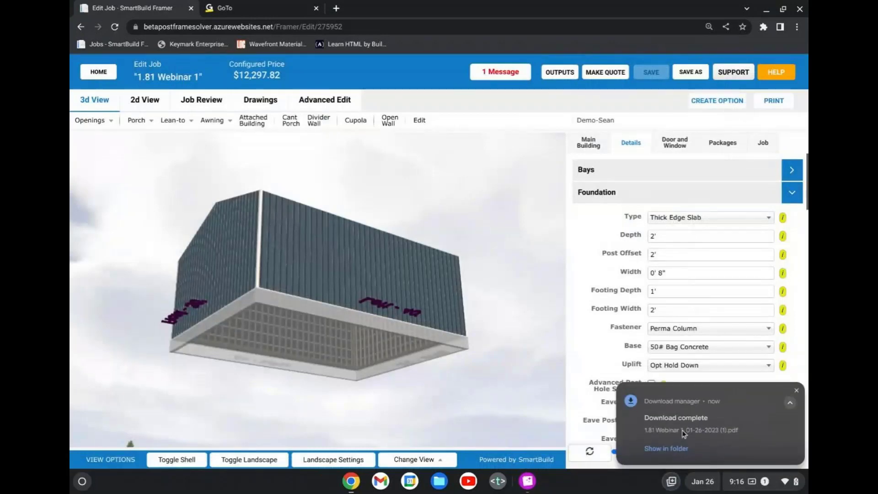
Open the newly downloaded cross-section PDF, review its thick edge slab and spread footing notes, and close it.
{"action": "left_click", "coordinate": [691, 427]}
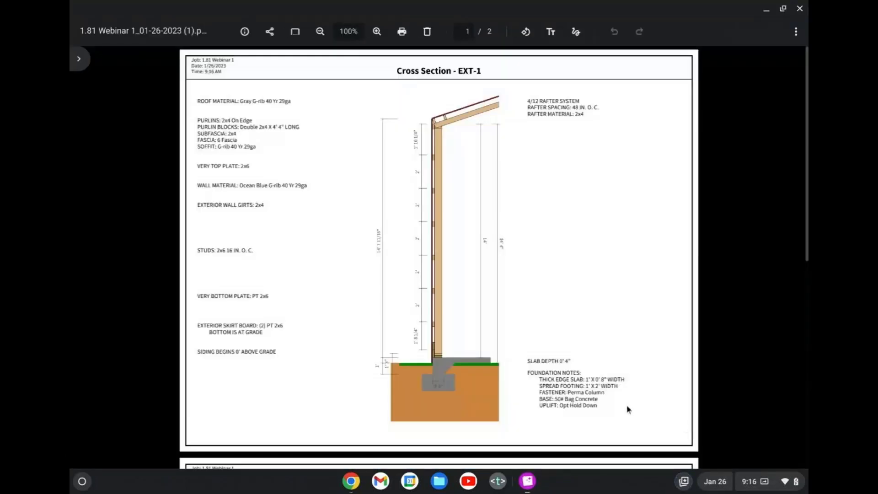
{"action": "scroll", "coordinate": [456, 276], "scroll_direction": "down", "scroll_amount": 1}
{"action": "scroll", "coordinate": [457, 276], "scroll_direction": "down", "scroll_amount": 3}
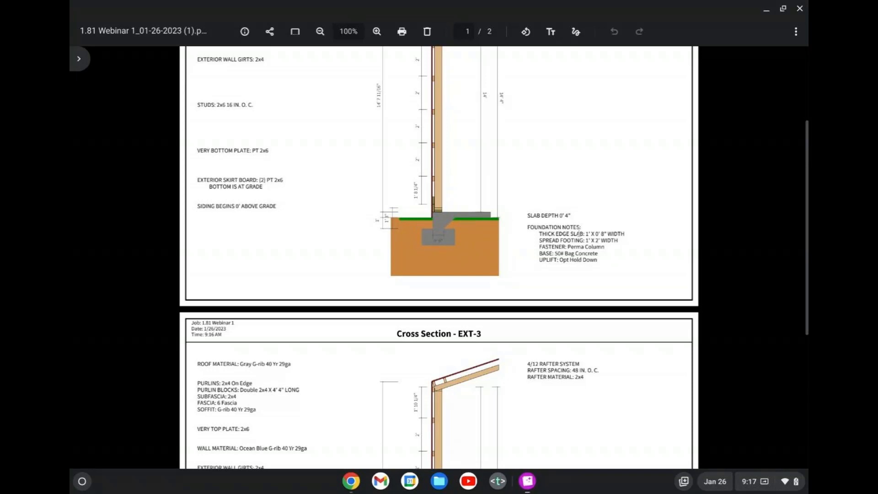
{"action": "triple_click", "coordinate": [586, 239]}
{"action": "scroll", "coordinate": [537, 256], "scroll_direction": "down", "scroll_amount": 5}
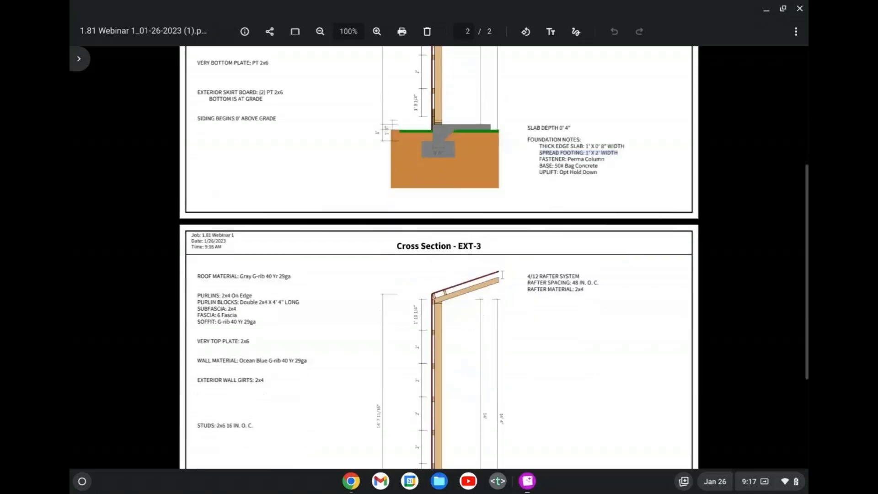
{"action": "scroll", "coordinate": [544, 313], "scroll_direction": "up", "scroll_amount": 8}
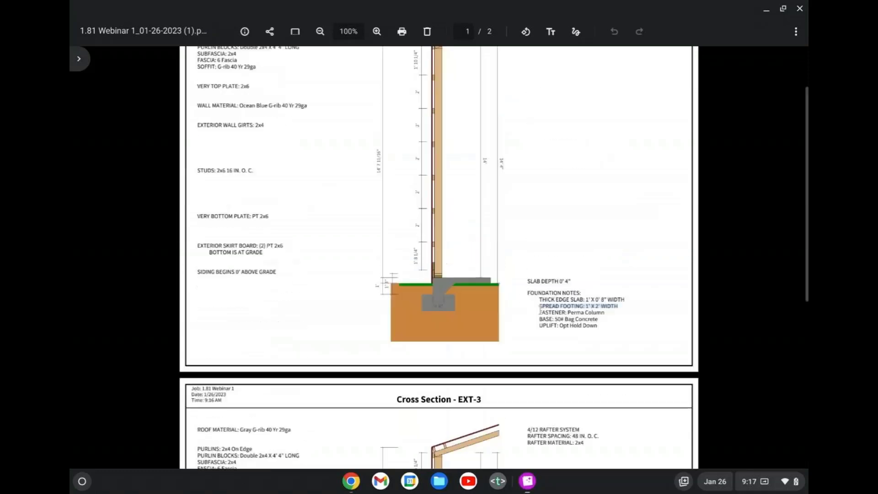
{"action": "left_click", "coordinate": [800, 9]}
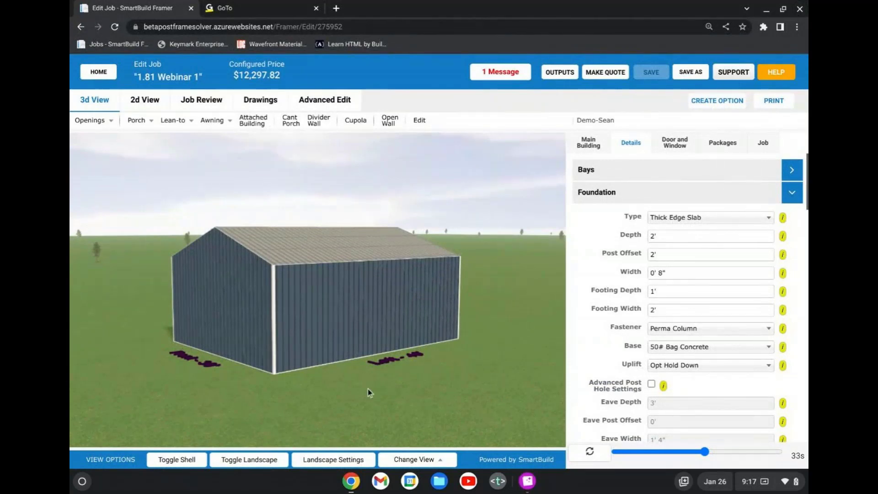
View the building exterior from several angles, then hide its shell and inspect the framing from above up close.
{"action": "left_click_drag", "start_coordinate": [368, 389], "coordinate": [295, 387]}
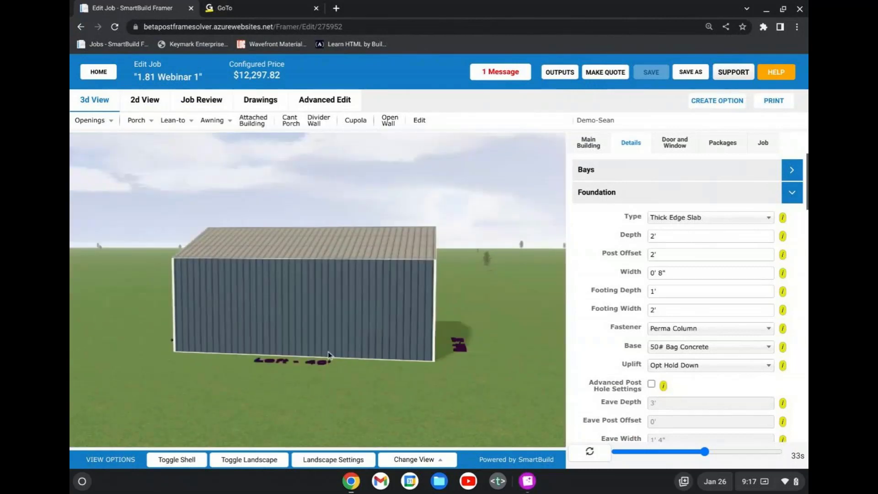
{"action": "left_click_drag", "start_coordinate": [339, 331], "coordinate": [349, 359]}
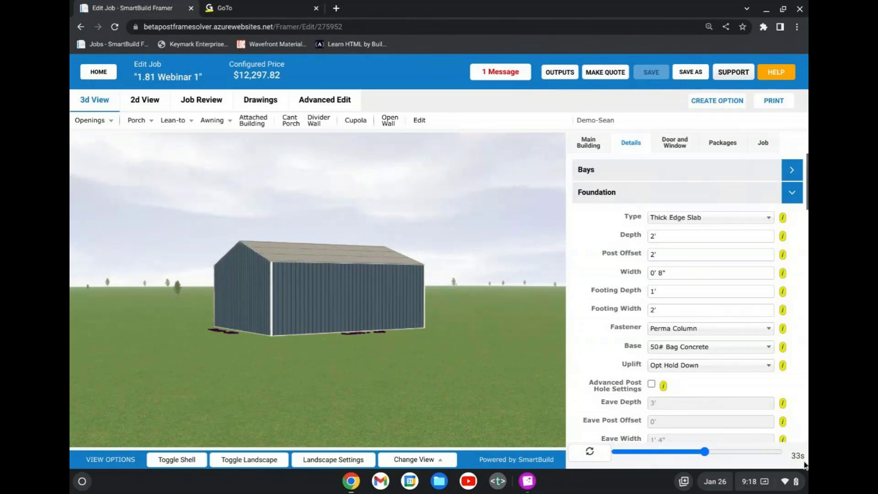
{"action": "left_click_drag", "start_coordinate": [278, 393], "coordinate": [280, 403]}
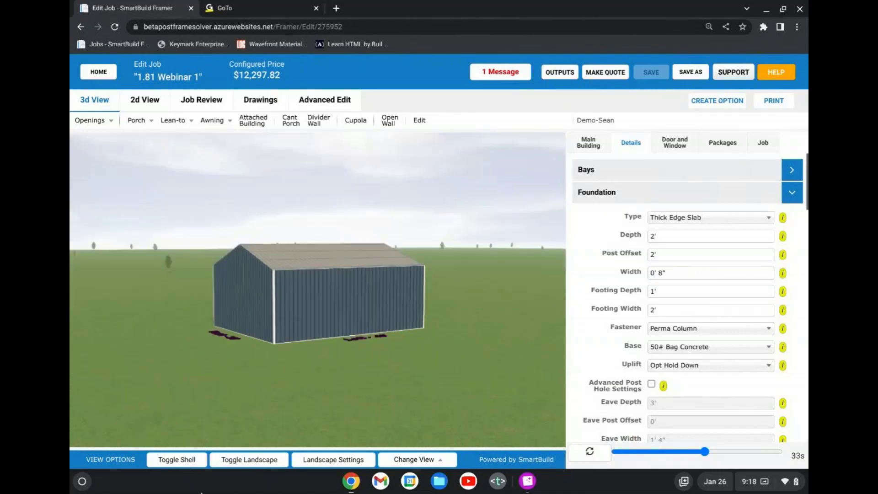
{"action": "left_click", "coordinate": [199, 461]}
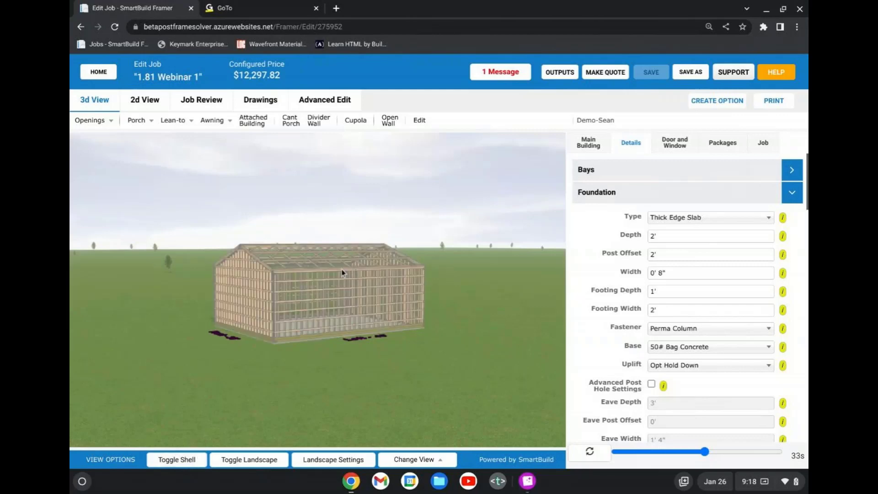
{"action": "left_click_drag", "start_coordinate": [324, 290], "coordinate": [274, 326]}
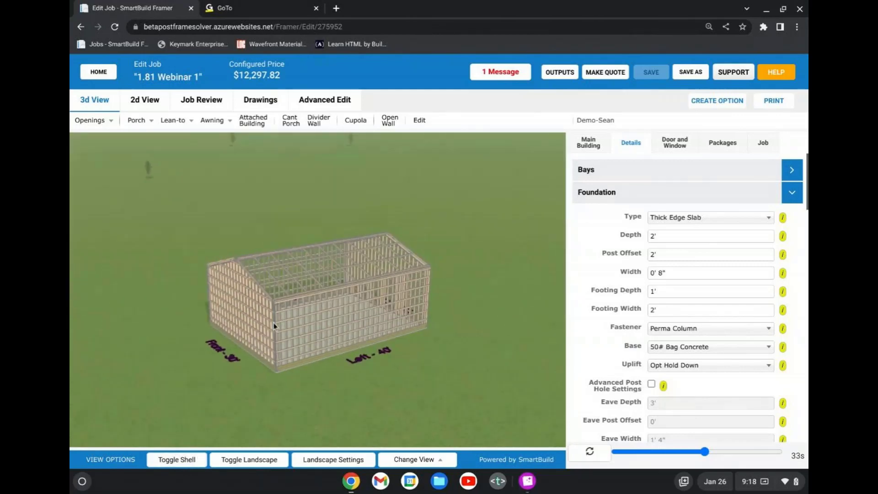
{"action": "scroll", "coordinate": [274, 325], "scroll_direction": "up", "scroll_amount": 3}
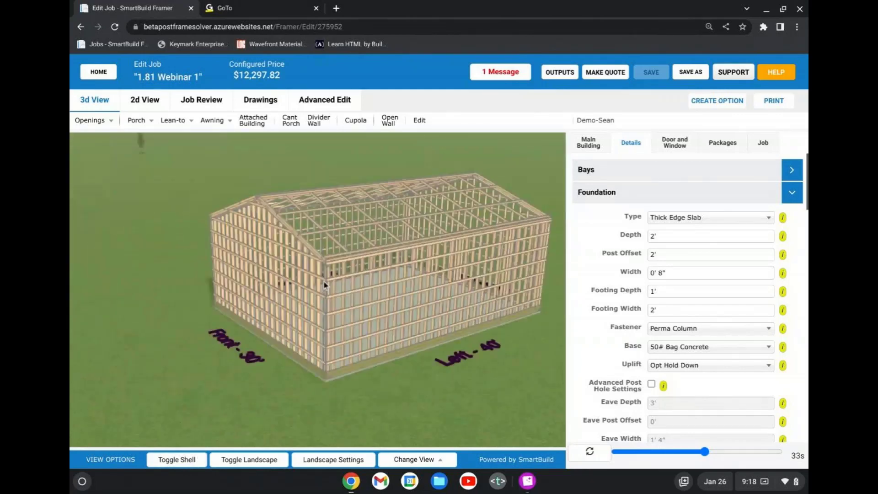
{"action": "scroll", "coordinate": [322, 285], "scroll_direction": "up", "scroll_amount": 4}
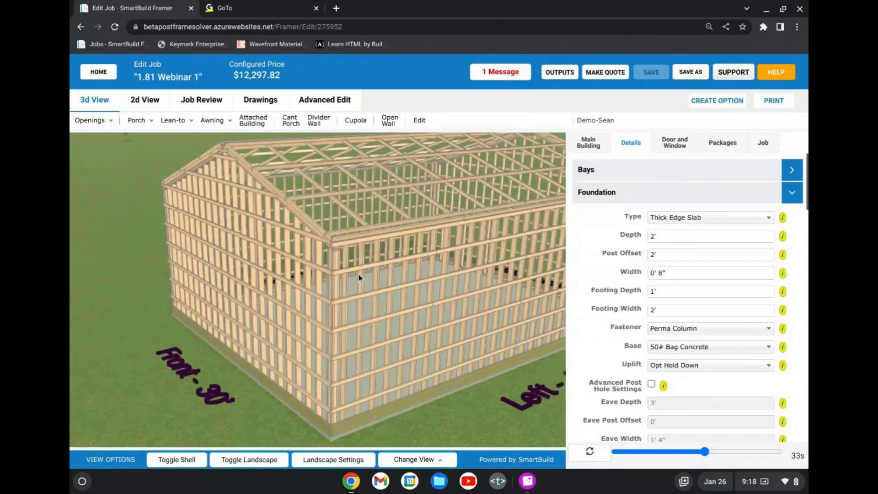
Collapse the Foundation settings and open the Roof Framing settings to review them.
{"action": "left_click", "coordinate": [642, 200]}
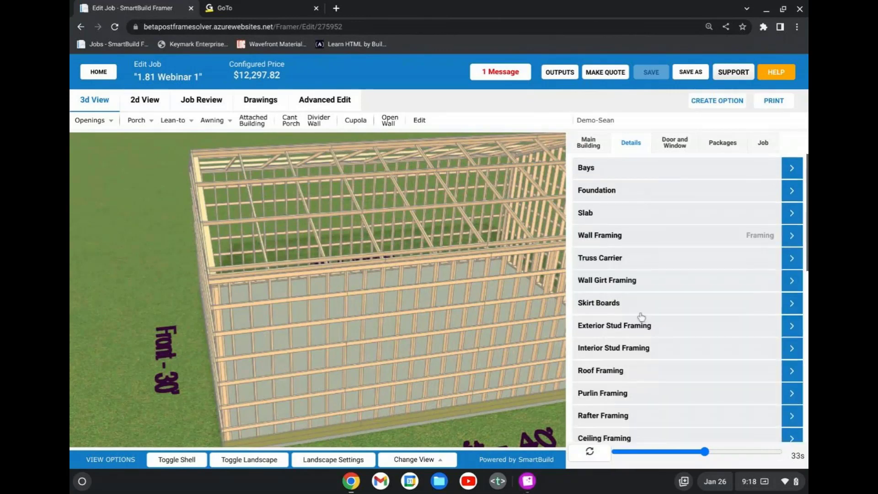
{"action": "left_click", "coordinate": [640, 368]}
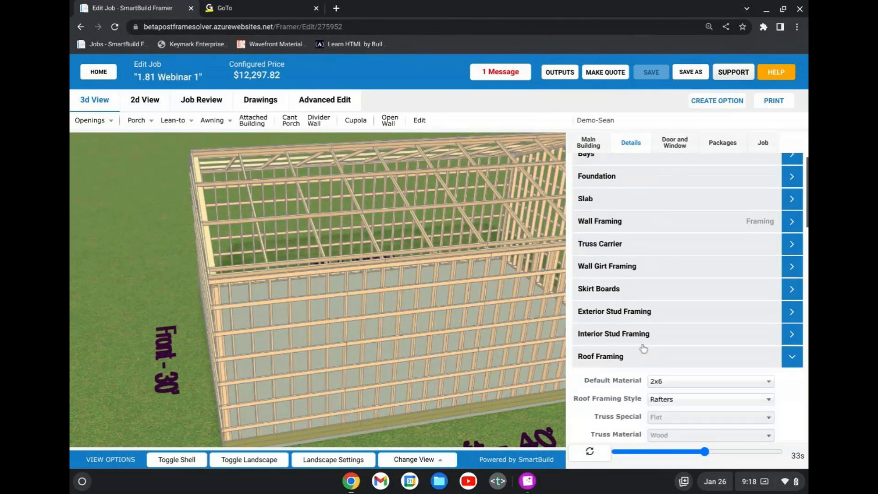
{"action": "scroll", "coordinate": [630, 338], "scroll_direction": "up", "scroll_amount": 2}
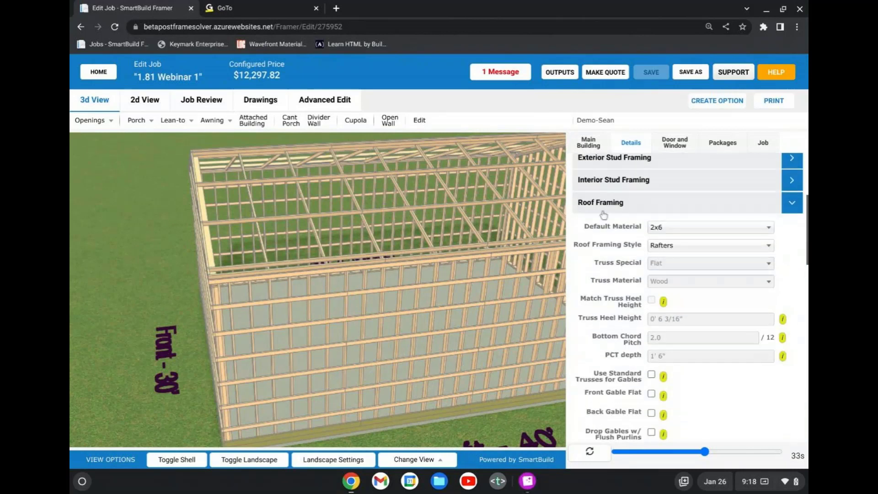
Set the gable rake material in the Roof Framing settings to 2x6.
{"action": "scroll", "coordinate": [624, 316], "scroll_direction": "down", "scroll_amount": 5}
{"action": "scroll", "coordinate": [624, 311], "scroll_direction": "down", "scroll_amount": 4}
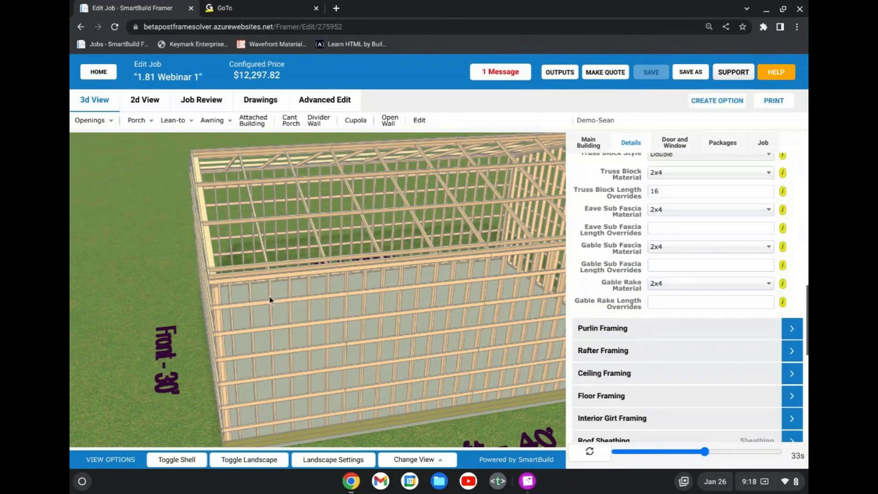
{"action": "left_click_drag", "start_coordinate": [270, 300], "coordinate": [306, 293]}
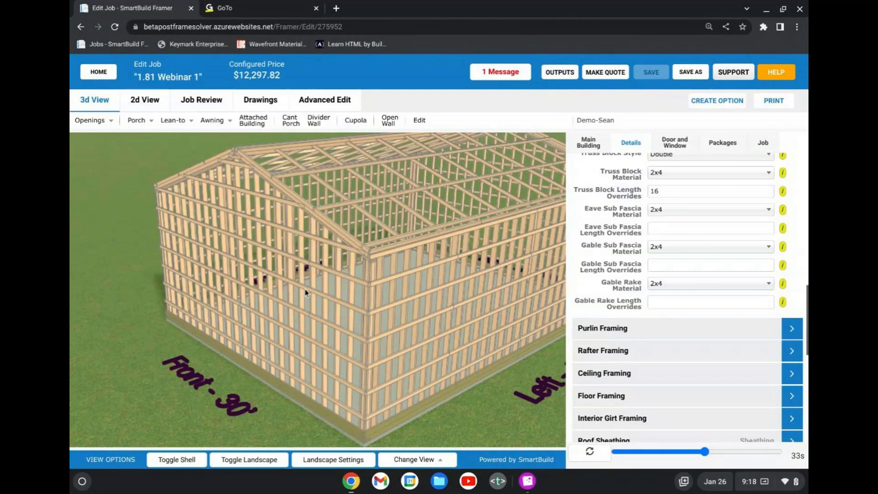
{"action": "scroll", "coordinate": [370, 230], "scroll_direction": "up", "scroll_amount": 3}
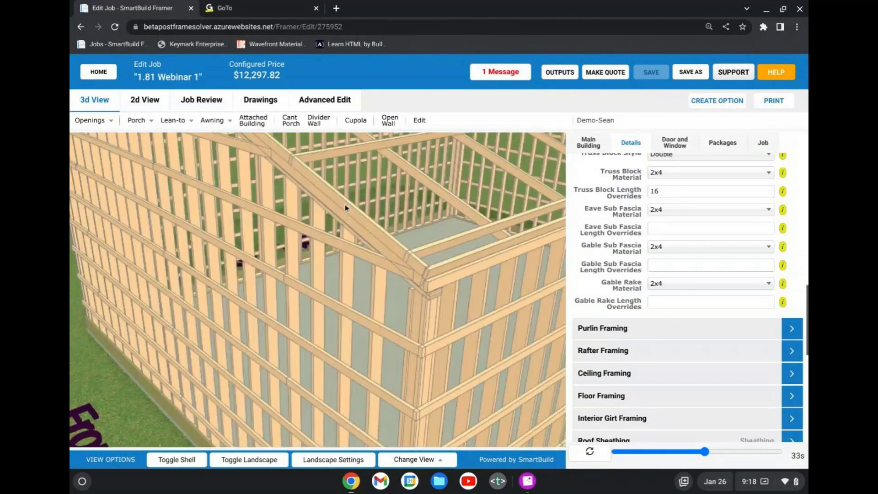
{"action": "left_click_drag", "start_coordinate": [346, 208], "coordinate": [221, 208]}
{"action": "left_click", "coordinate": [685, 284]}
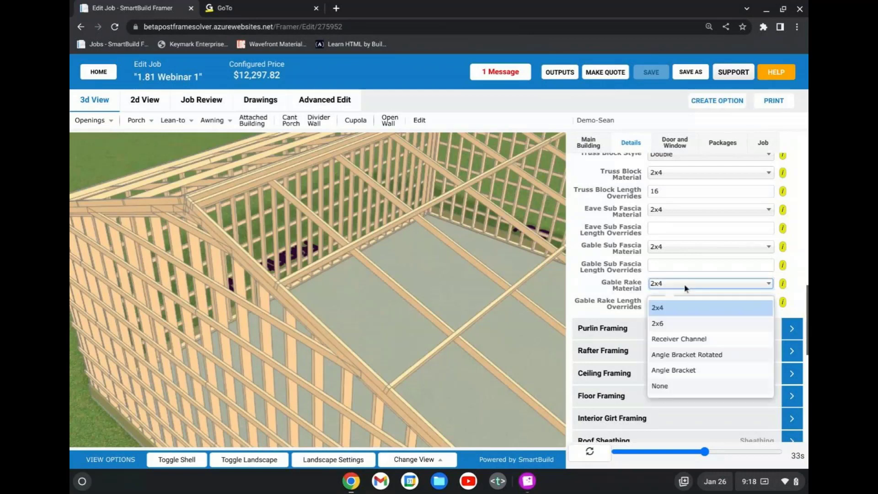
{"action": "left_click", "coordinate": [682, 326]}
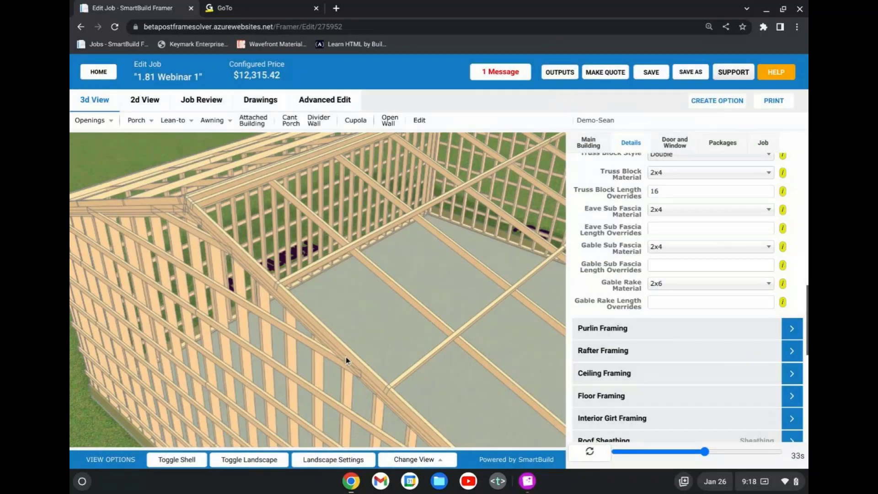
Inspect the rake boards along the front gable, and change the gable rake material to Receiver Channel.
{"action": "scroll", "coordinate": [346, 357], "scroll_direction": "up", "scroll_amount": 2}
{"action": "scroll", "coordinate": [346, 359], "scroll_direction": "up", "scroll_amount": 2}
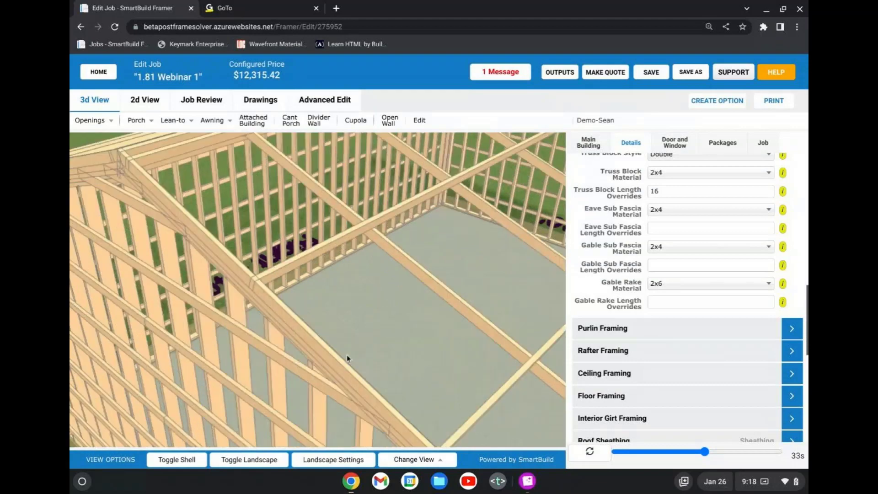
{"action": "scroll", "coordinate": [347, 354], "scroll_direction": "down", "scroll_amount": 2}
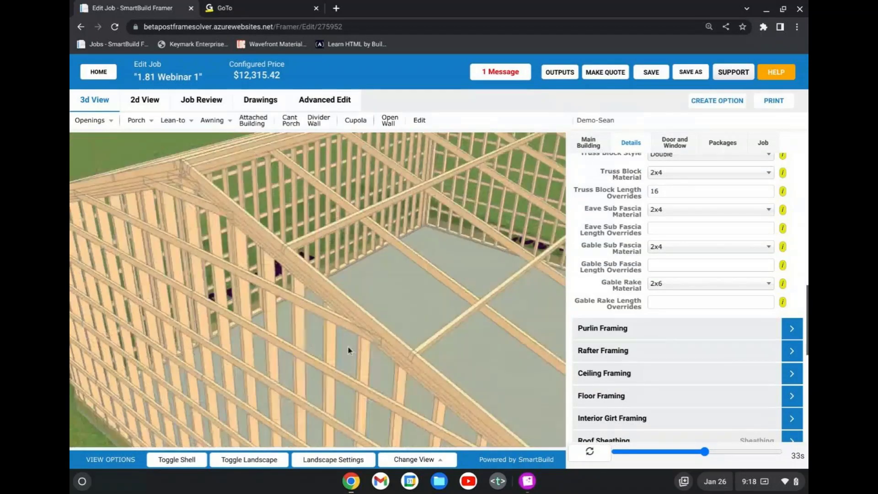
{"action": "scroll", "coordinate": [392, 328], "scroll_direction": "down", "scroll_amount": 2}
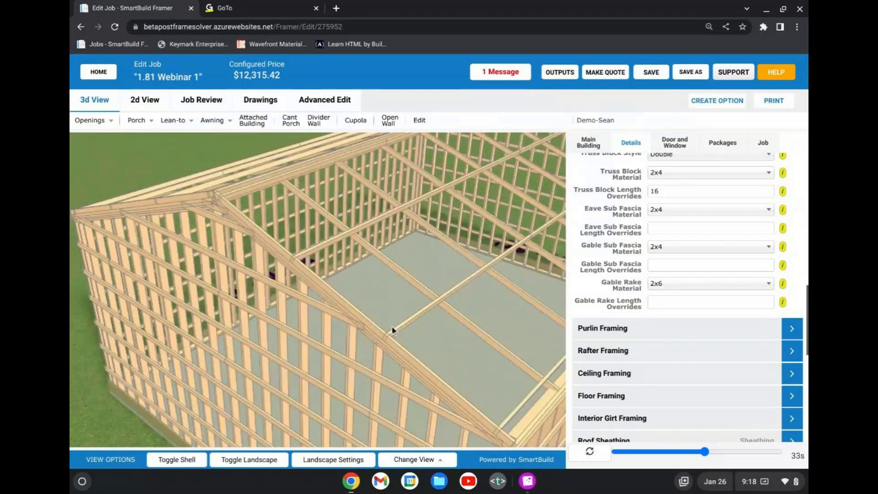
{"action": "scroll", "coordinate": [392, 326], "scroll_direction": "down", "scroll_amount": 3}
{"action": "scroll", "coordinate": [399, 352], "scroll_direction": "down", "scroll_amount": 2}
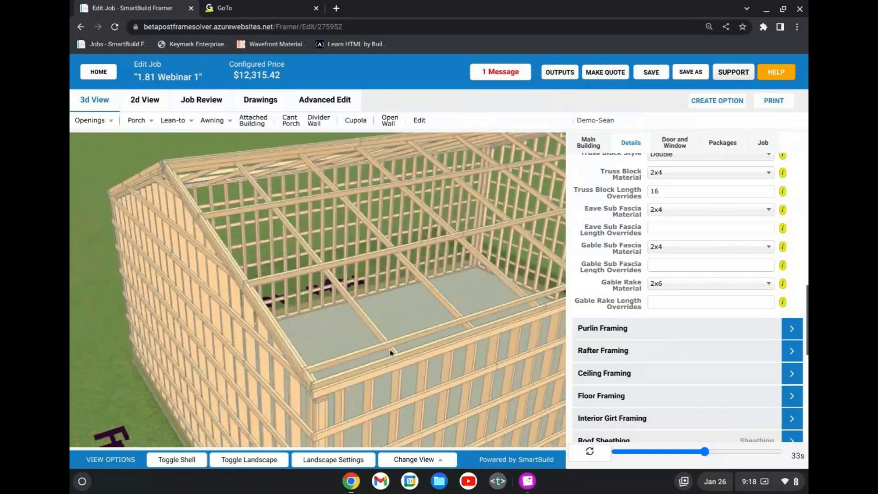
{"action": "left_click", "coordinate": [700, 287]}
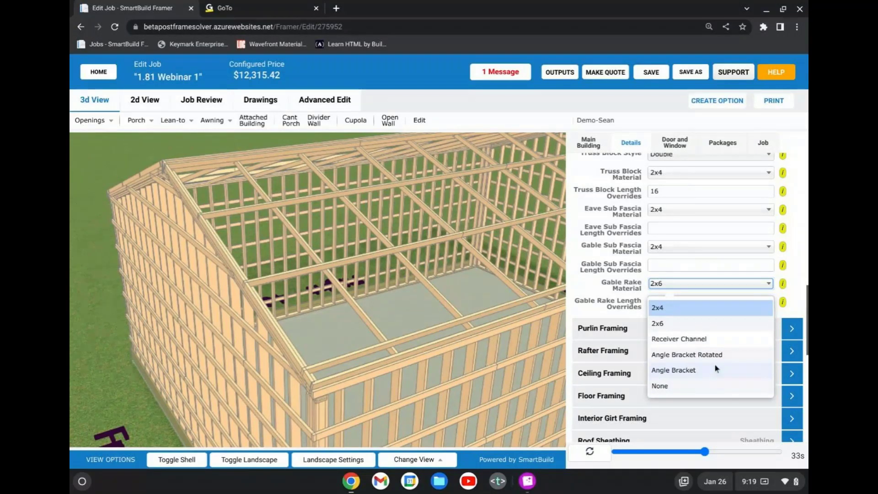
{"action": "left_click", "coordinate": [696, 340]}
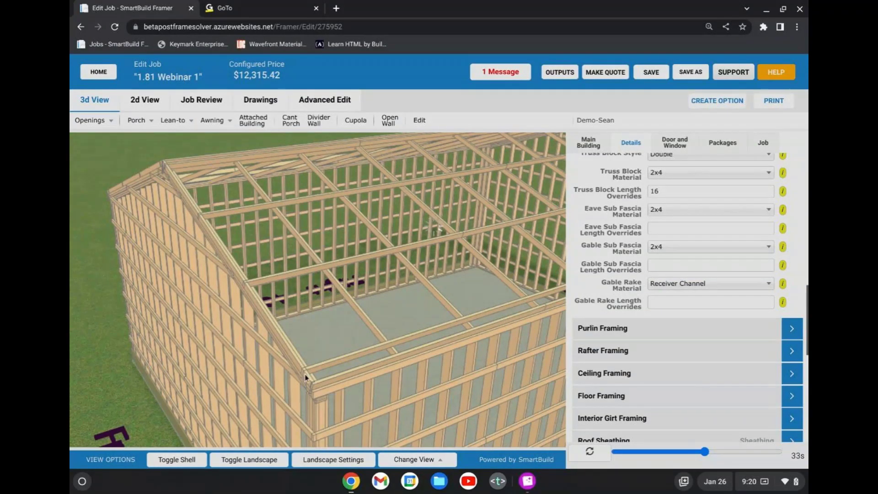
Examine the receiver channel along the gable rake up close where it meets the eave corner and purlins.
{"action": "scroll", "coordinate": [316, 342], "scroll_direction": "up", "scroll_amount": 5}
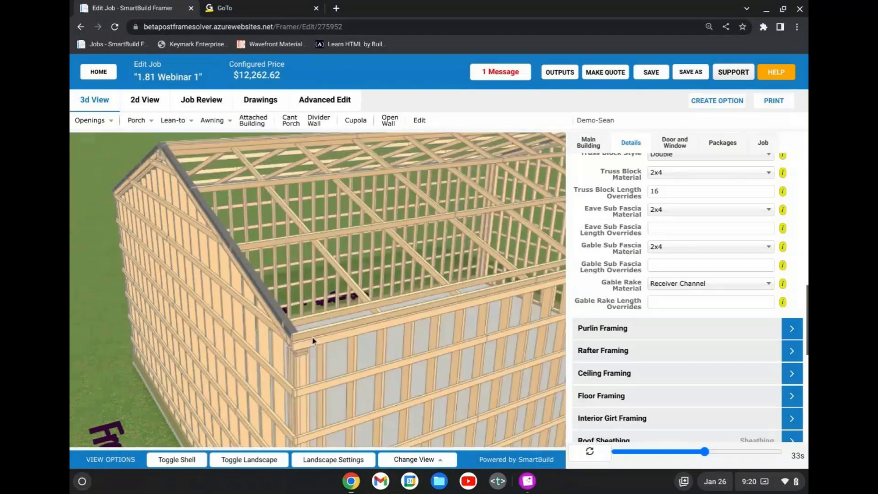
{"action": "left_click_drag", "start_coordinate": [364, 265], "coordinate": [438, 250]}
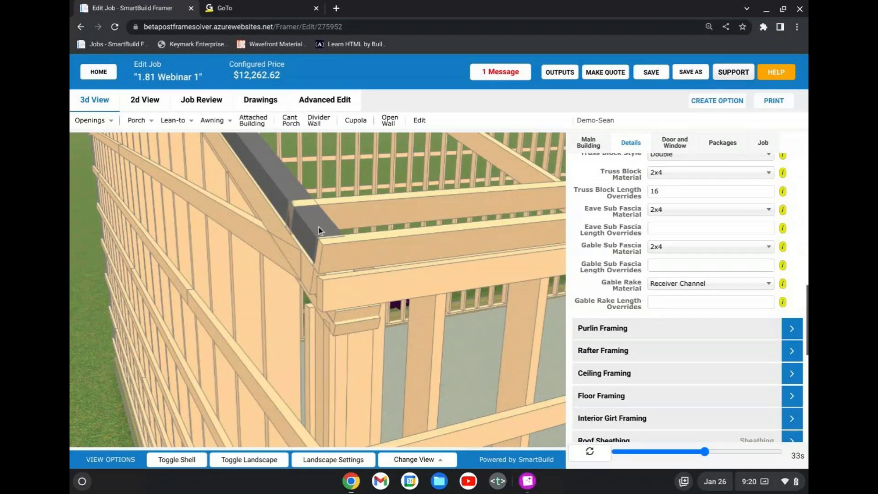
{"action": "scroll", "coordinate": [319, 227], "scroll_direction": "up", "scroll_amount": 2}
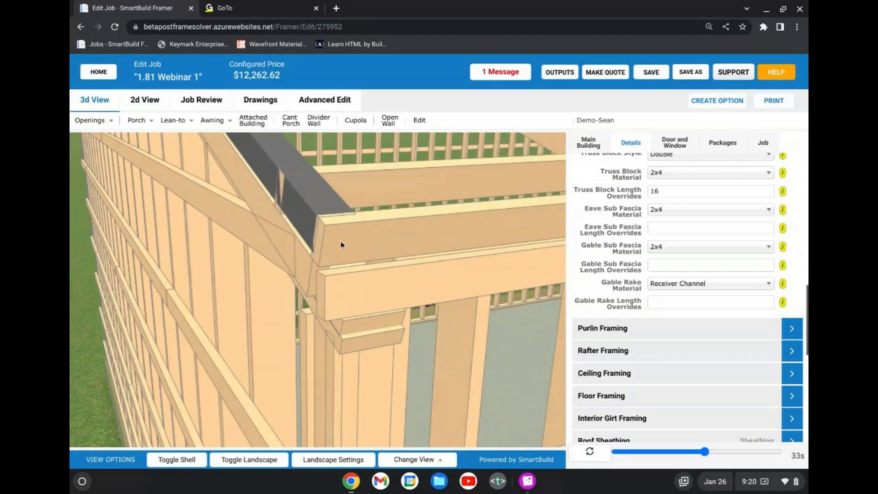
{"action": "scroll", "coordinate": [341, 244], "scroll_direction": "down", "scroll_amount": 2}
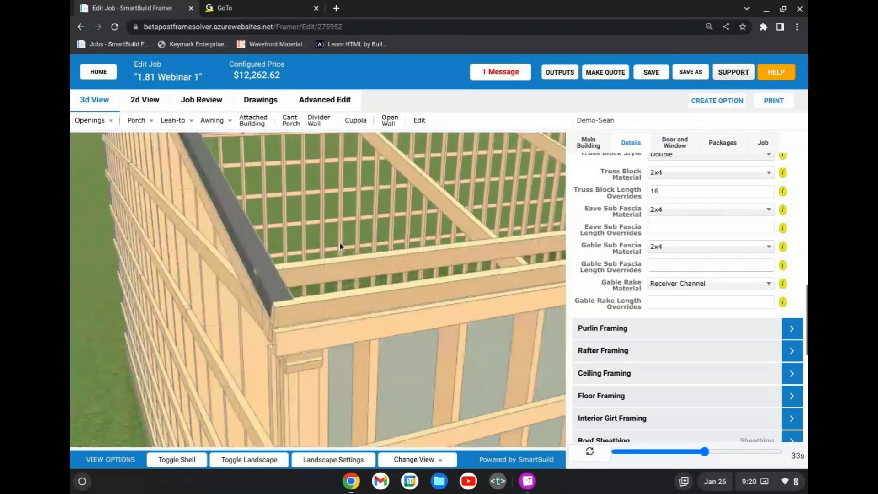
{"action": "left_click_drag", "start_coordinate": [340, 244], "coordinate": [385, 183]}
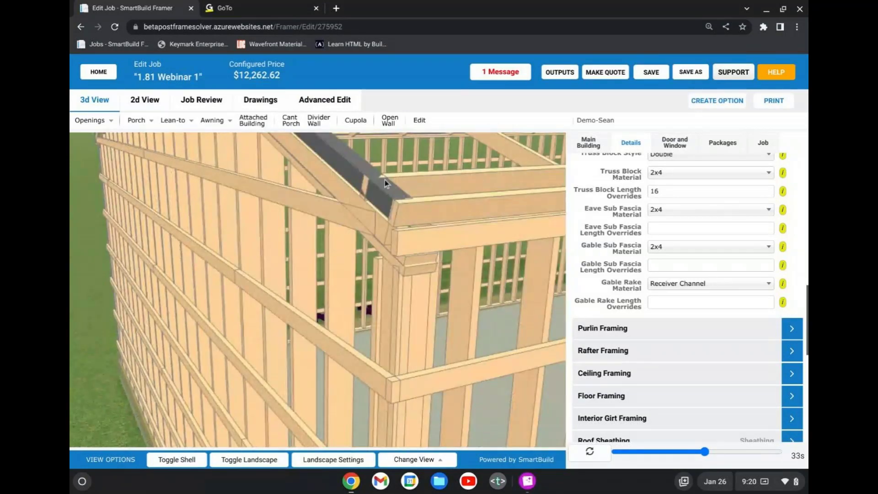
{"action": "left_click_drag", "start_coordinate": [400, 178], "coordinate": [387, 208]}
{"action": "scroll", "coordinate": [380, 220], "scroll_direction": "down", "scroll_amount": 2}
{"action": "scroll", "coordinate": [386, 230], "scroll_direction": "down", "scroll_amount": 4}
Set the gable rake material to Angle Bracket Rotated, refresh the model, and inspect how the purlins meet the rake.
{"action": "left_click", "coordinate": [709, 284]}
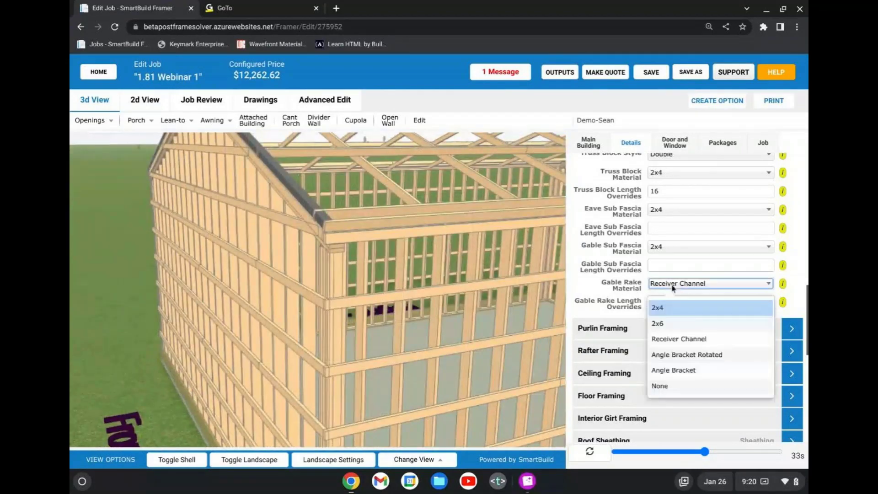
{"action": "left_click", "coordinate": [691, 354]}
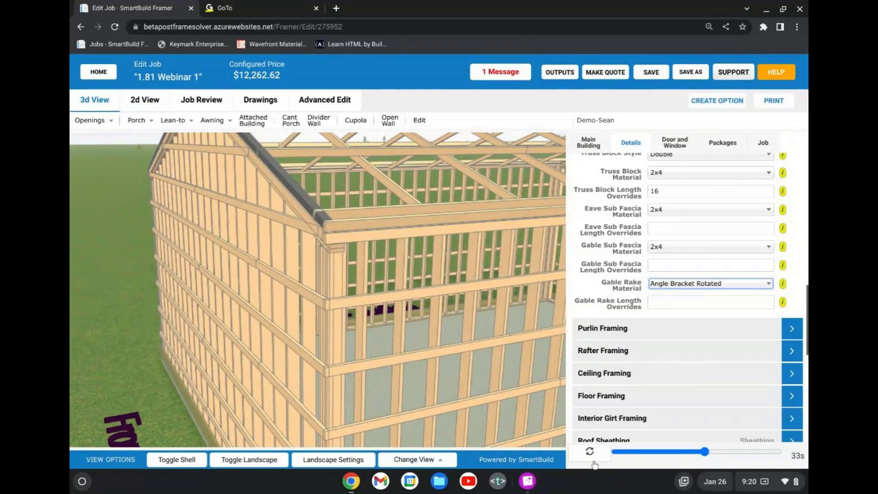
{"action": "left_click", "coordinate": [593, 458]}
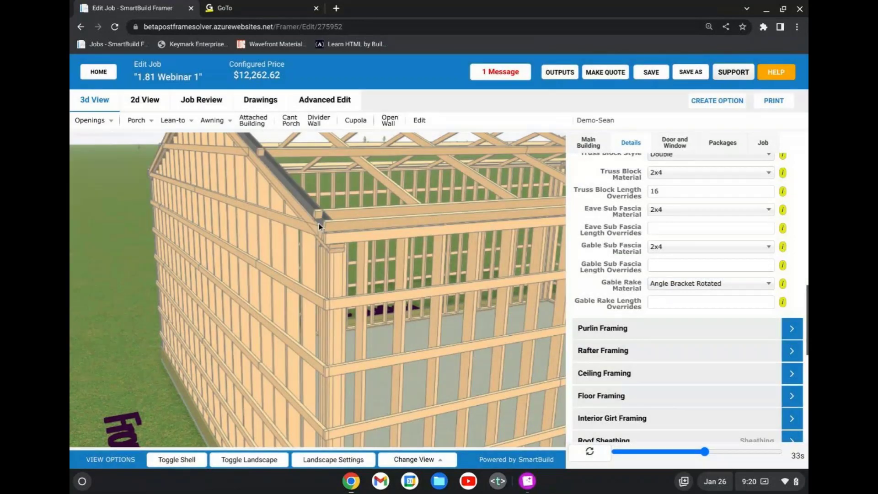
{"action": "scroll", "coordinate": [324, 220], "scroll_direction": "up", "scroll_amount": 3}
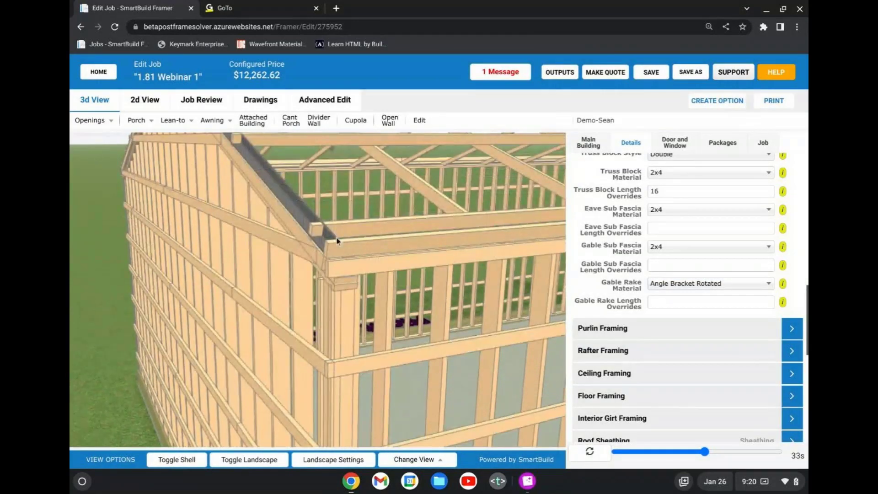
{"action": "scroll", "coordinate": [329, 245], "scroll_direction": "down", "scroll_amount": 1}
{"action": "scroll", "coordinate": [329, 241], "scroll_direction": "up", "scroll_amount": 3}
{"action": "scroll", "coordinate": [342, 220], "scroll_direction": "down", "scroll_amount": 3}
{"action": "scroll", "coordinate": [342, 221], "scroll_direction": "up", "scroll_amount": 1}
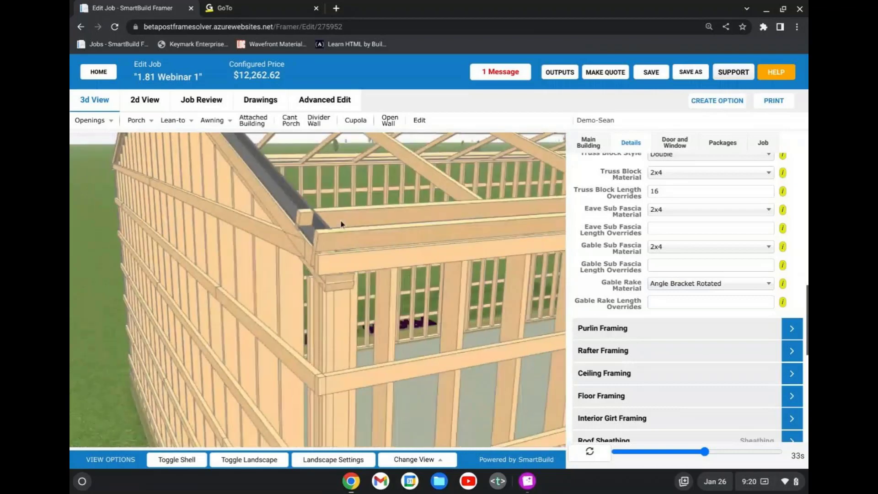
{"action": "scroll", "coordinate": [341, 224], "scroll_direction": "up", "scroll_amount": 5}
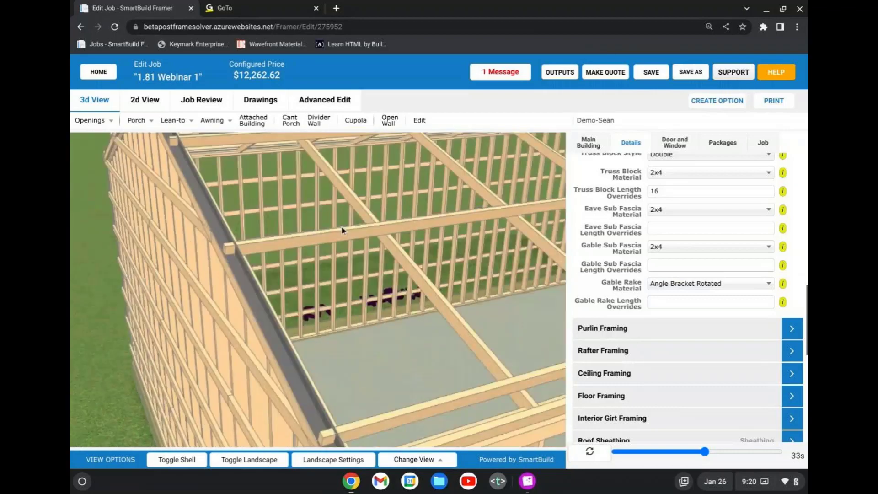
{"action": "scroll", "coordinate": [342, 230], "scroll_direction": "down", "scroll_amount": 2}
Set the gable rake material to Angle Bracket and view the rake at the eave corner.
{"action": "left_click", "coordinate": [700, 284]}
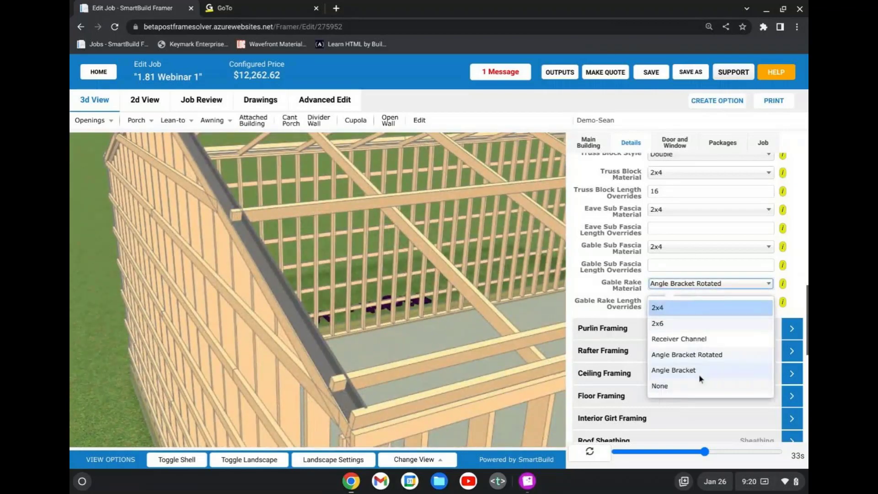
{"action": "left_click", "coordinate": [699, 371]}
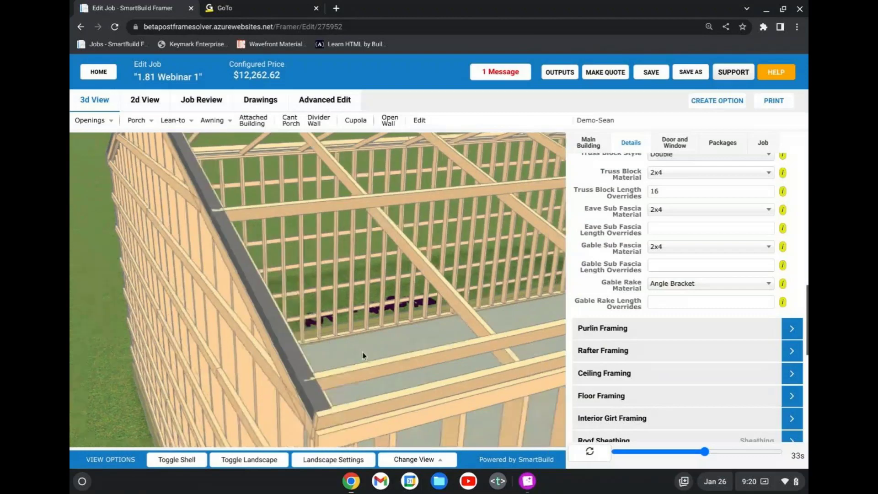
{"action": "left_click_drag", "start_coordinate": [363, 352], "coordinate": [368, 353]}
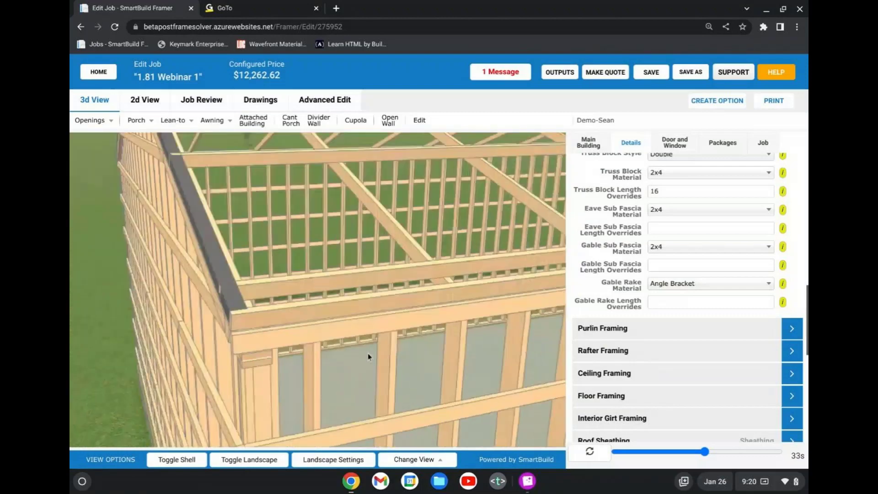
Review the available gable rake materials and examine the angle bracket and whole building frame from several angles.
{"action": "left_click", "coordinate": [710, 283]}
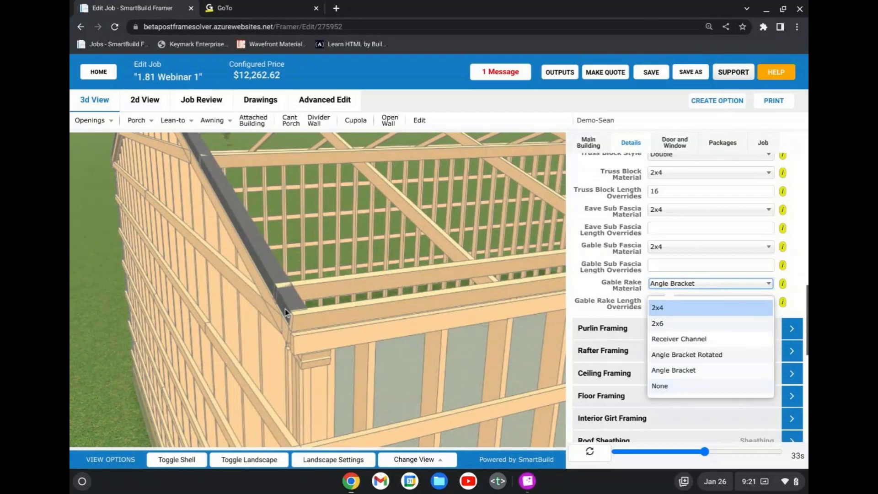
{"action": "scroll", "coordinate": [285, 313], "scroll_direction": "down", "scroll_amount": 5}
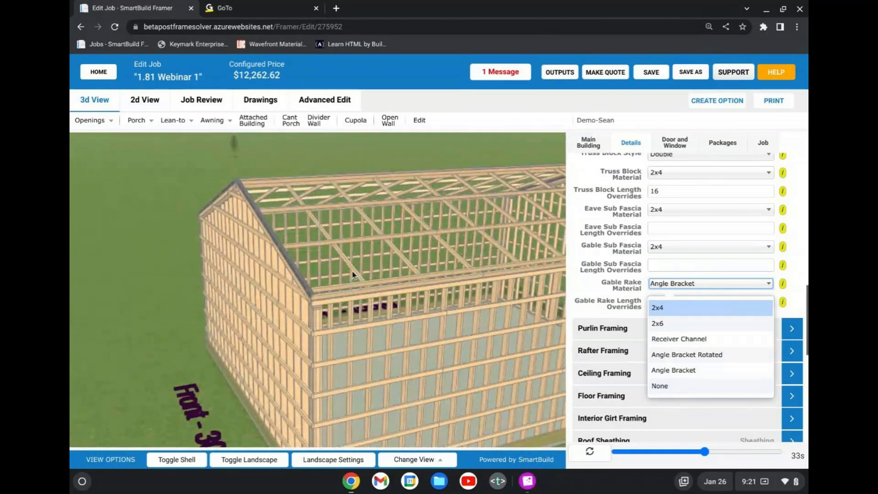
{"action": "left_click", "coordinate": [626, 297]}
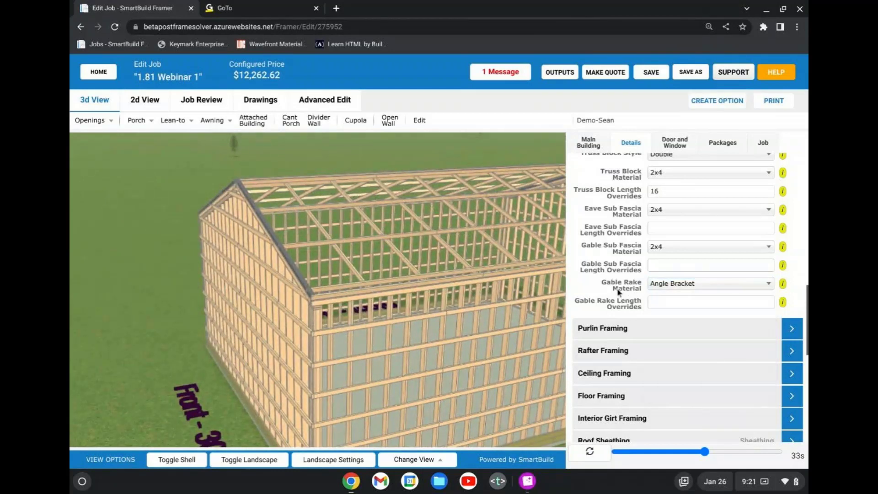
{"action": "left_click", "coordinate": [667, 287]}
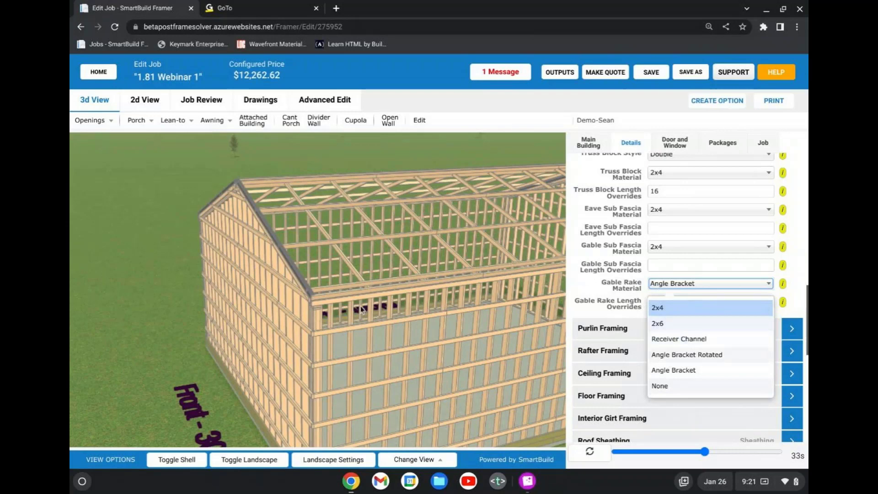
{"action": "scroll", "coordinate": [295, 302], "scroll_direction": "down", "scroll_amount": 1}
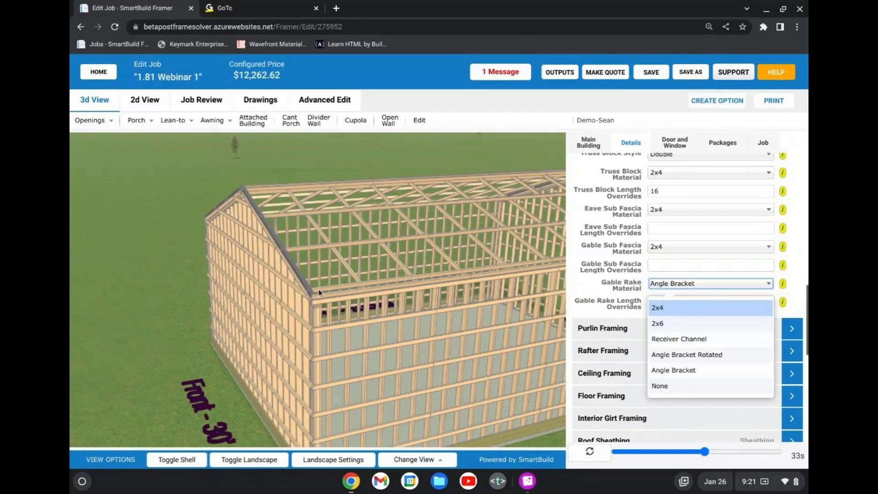
{"action": "left_click_drag", "start_coordinate": [320, 292], "coordinate": [292, 293]}
{"action": "scroll", "coordinate": [259, 298], "scroll_direction": "up", "scroll_amount": 2}
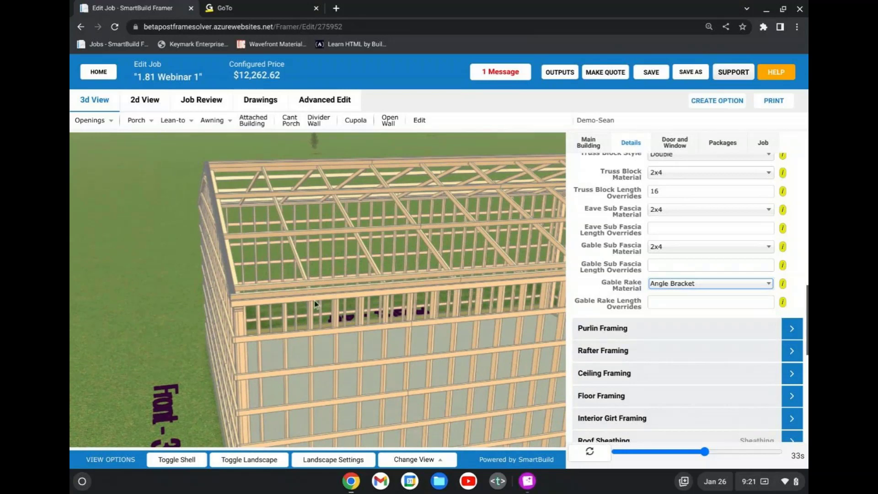
{"action": "scroll", "coordinate": [314, 303], "scroll_direction": "down", "scroll_amount": 5}
{"action": "left_click_drag", "start_coordinate": [400, 269], "coordinate": [355, 268]}
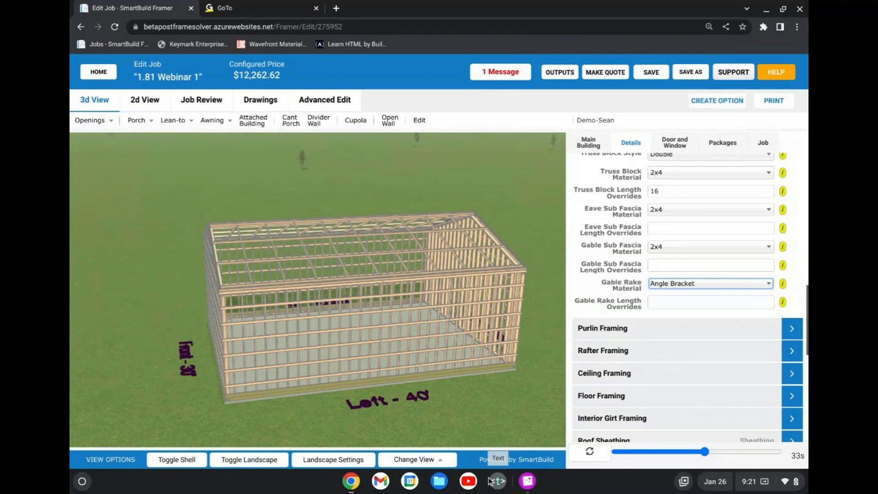
Switch to the GoTo meeting window that is sharing the screen.
{"action": "left_click", "coordinate": [224, 8]}
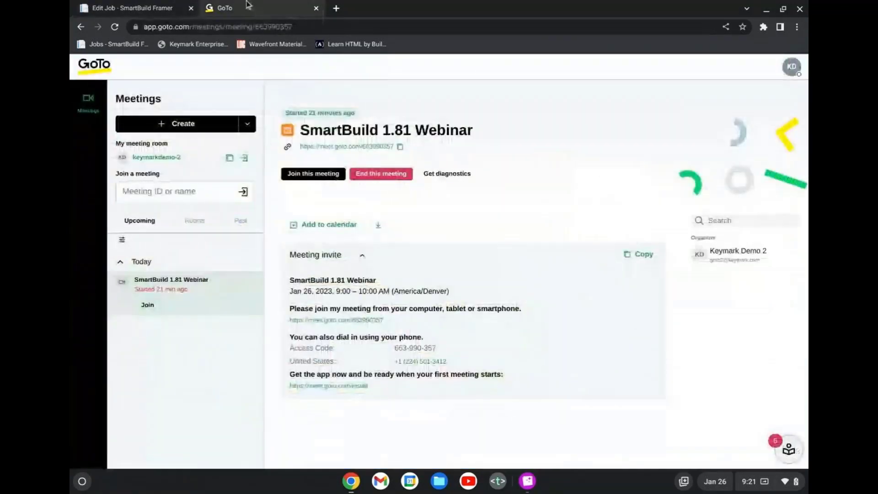
{"action": "left_click", "coordinate": [117, 9]}
{"action": "left_click", "coordinate": [351, 480]}
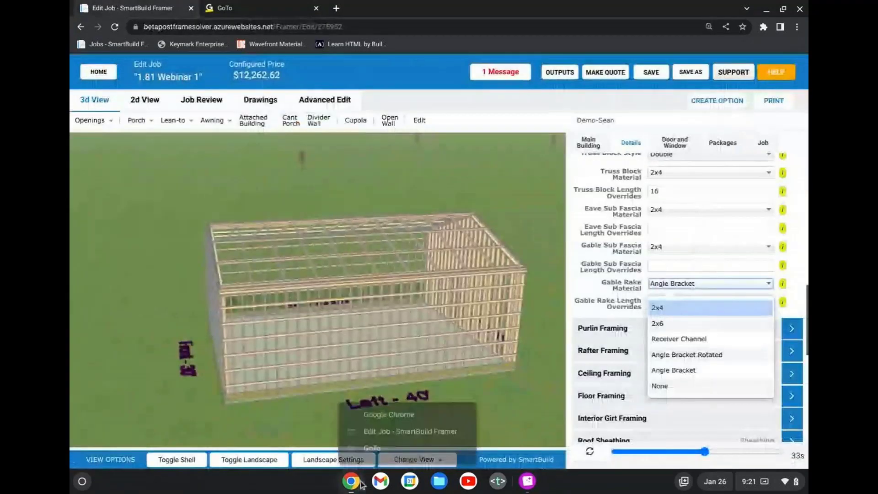
{"action": "left_click", "coordinate": [385, 449]}
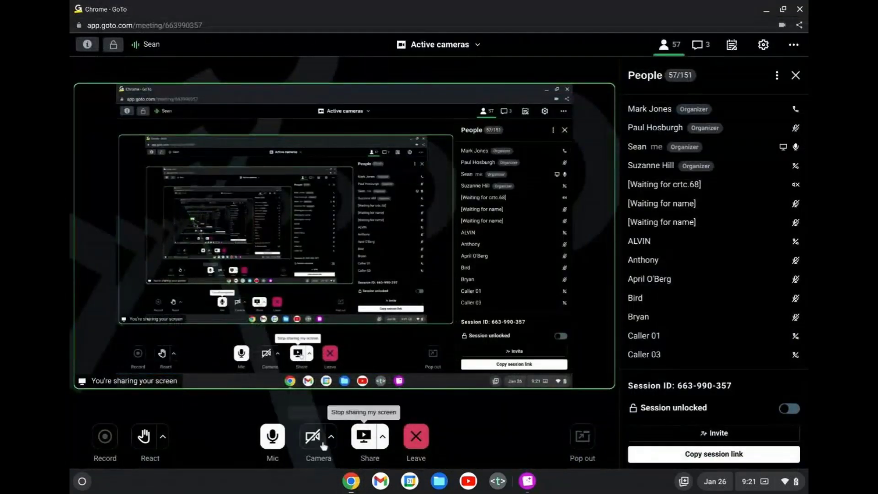
Pause the meeting's screen sharing and switch to the SmartBuild Framer browser window.
{"action": "left_click", "coordinate": [383, 437]}
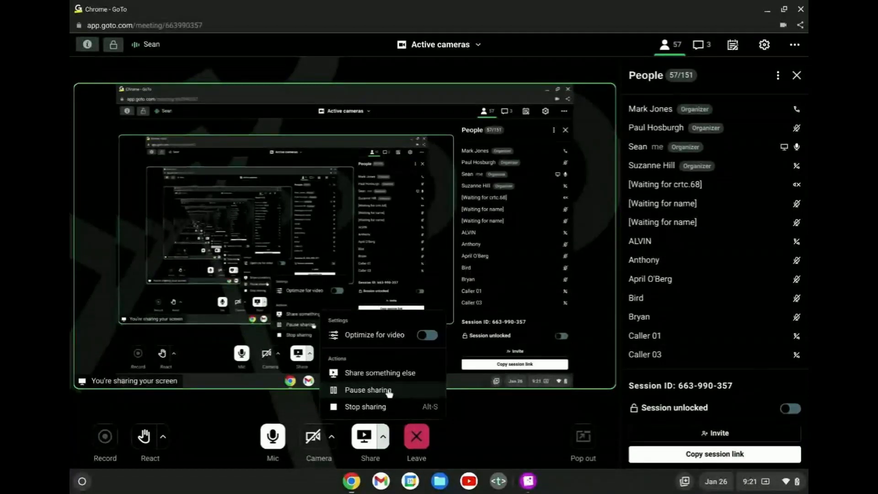
{"action": "left_click", "coordinate": [389, 391]}
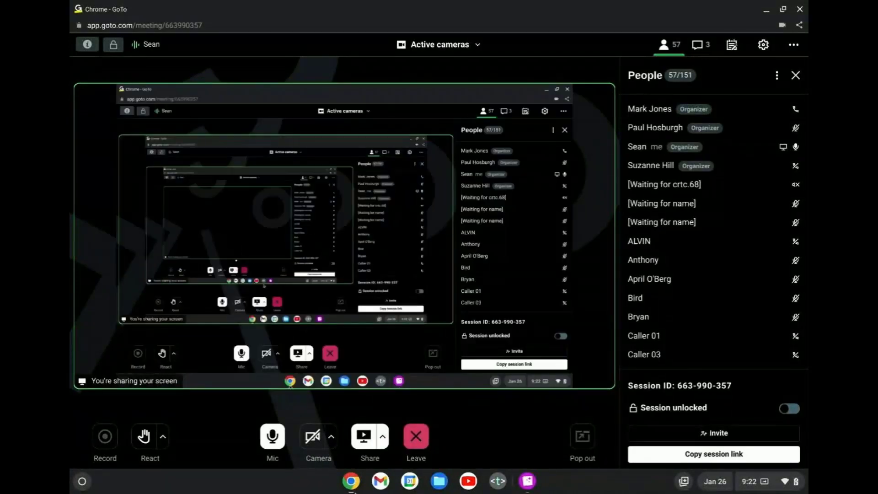
{"action": "left_click", "coordinate": [359, 477]}
{"action": "left_click", "coordinate": [390, 432]}
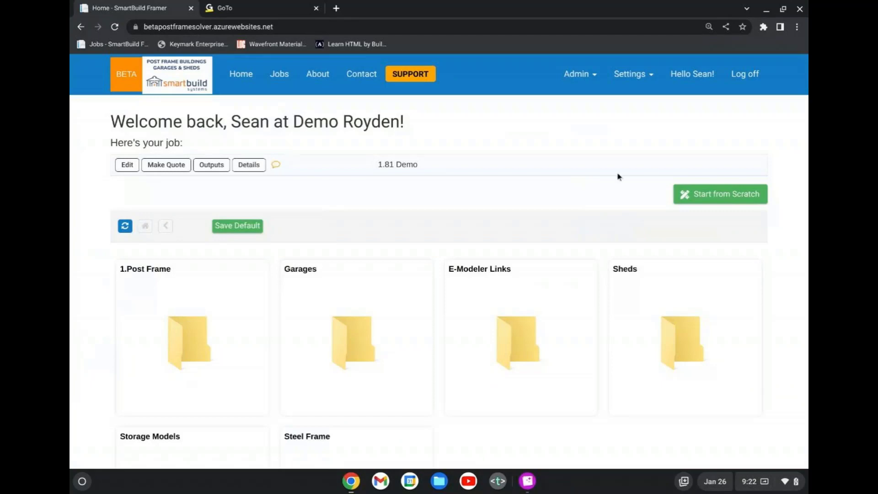
Open the Colors settings and examine the color list with its previews, codes, textures and bump maps.
{"action": "left_click", "coordinate": [630, 81]}
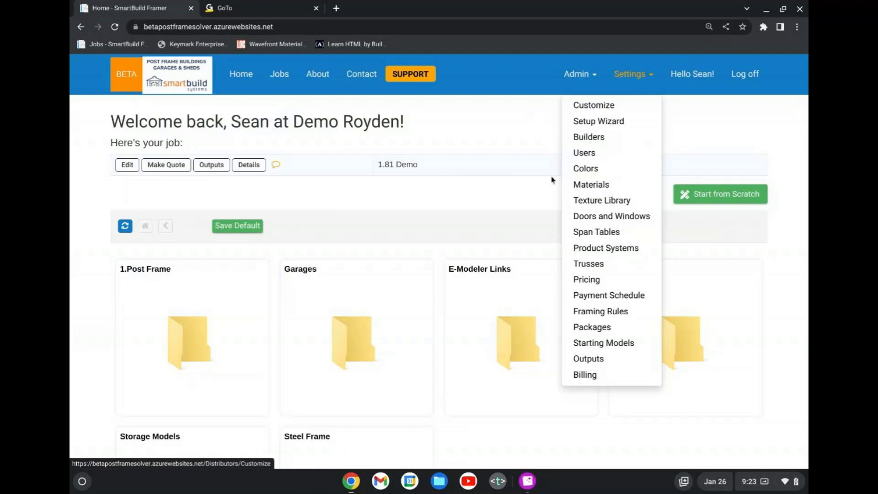
{"action": "left_click", "coordinate": [590, 169]}
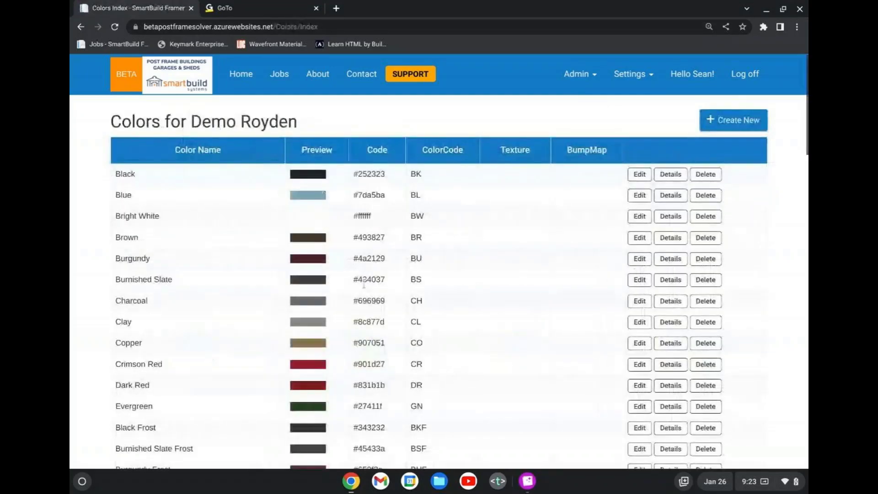
{"action": "scroll", "coordinate": [364, 285], "scroll_direction": "down", "scroll_amount": 20}
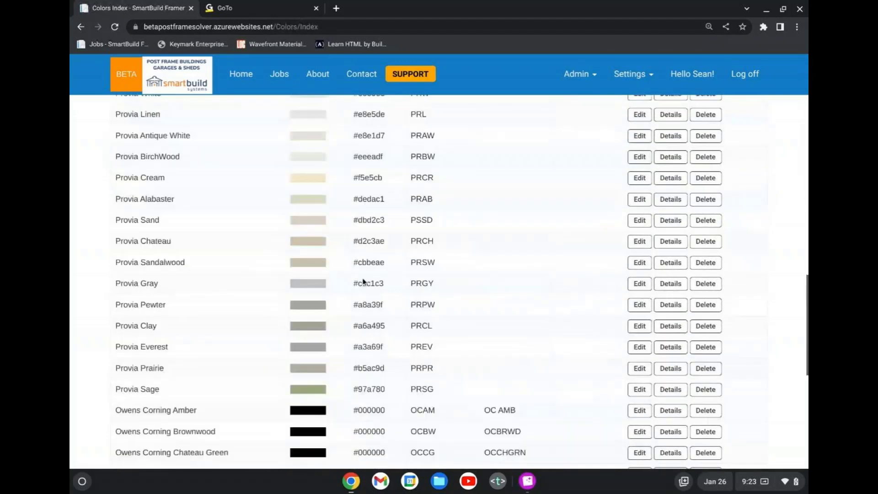
{"action": "scroll", "coordinate": [364, 282], "scroll_direction": "up", "scroll_amount": 20}
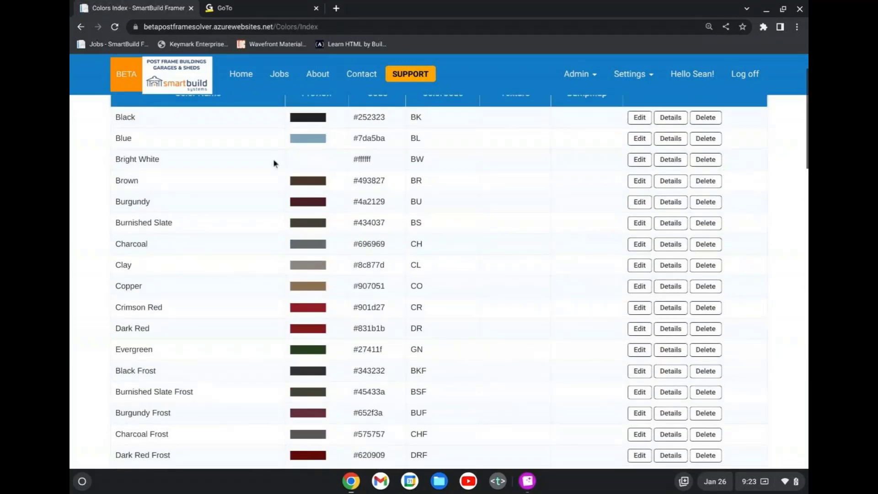
{"action": "scroll", "coordinate": [274, 162], "scroll_direction": "down", "scroll_amount": 5}
{"action": "scroll", "coordinate": [281, 239], "scroll_direction": "down", "scroll_amount": 5}
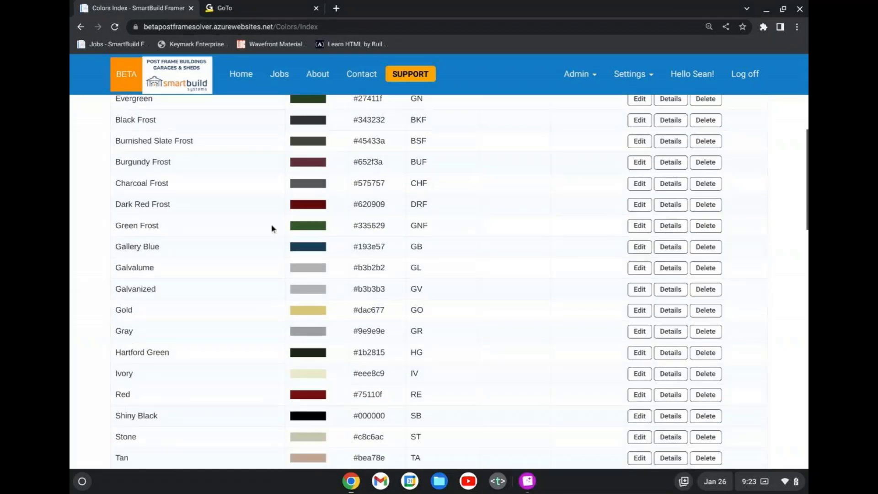
{"action": "scroll", "coordinate": [306, 218], "scroll_direction": "down", "scroll_amount": 4}
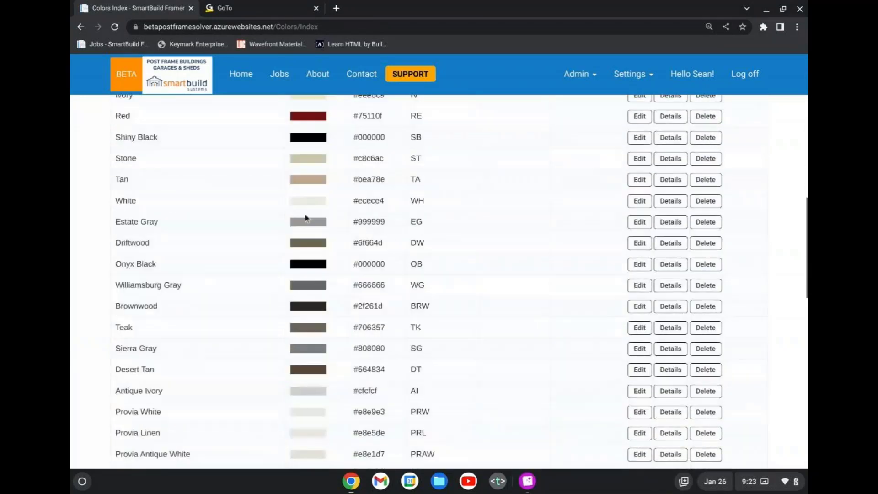
{"action": "scroll", "coordinate": [306, 164], "scroll_direction": "down", "scroll_amount": 3}
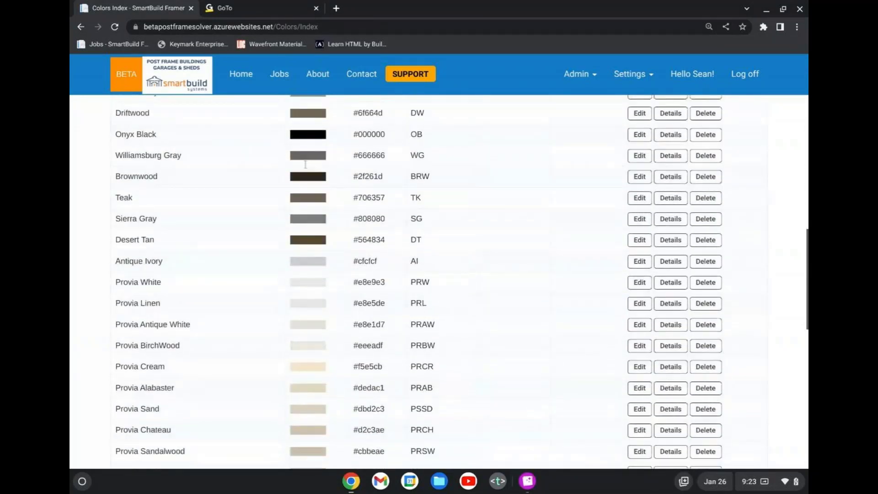
{"action": "scroll", "coordinate": [322, 265], "scroll_direction": "down", "scroll_amount": 5}
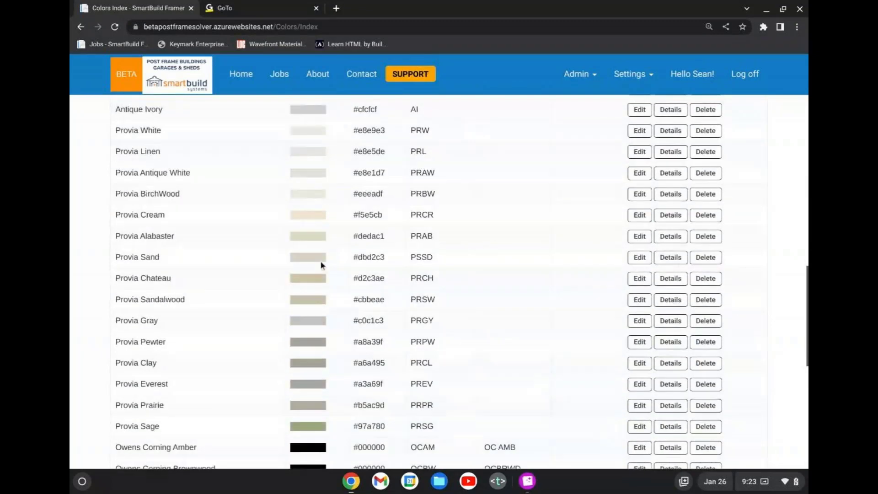
{"action": "scroll", "coordinate": [330, 257], "scroll_direction": "down", "scroll_amount": 4}
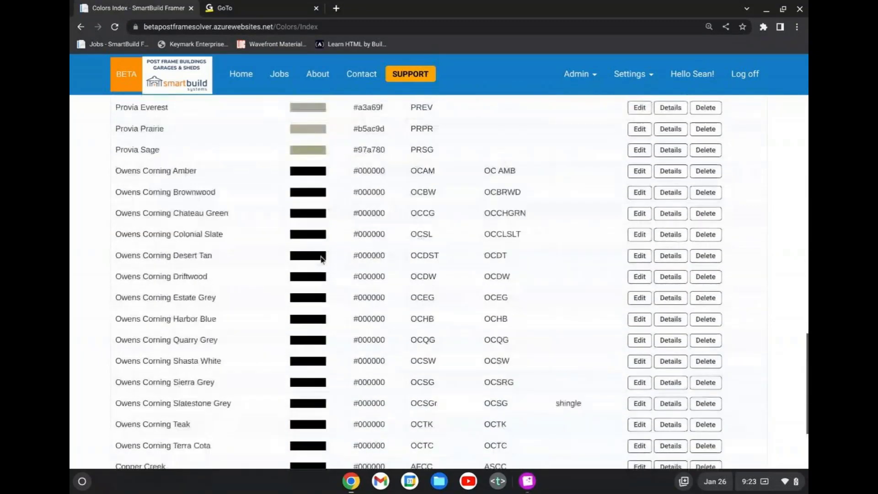
{"action": "scroll", "coordinate": [320, 249], "scroll_direction": "up", "scroll_amount": 2}
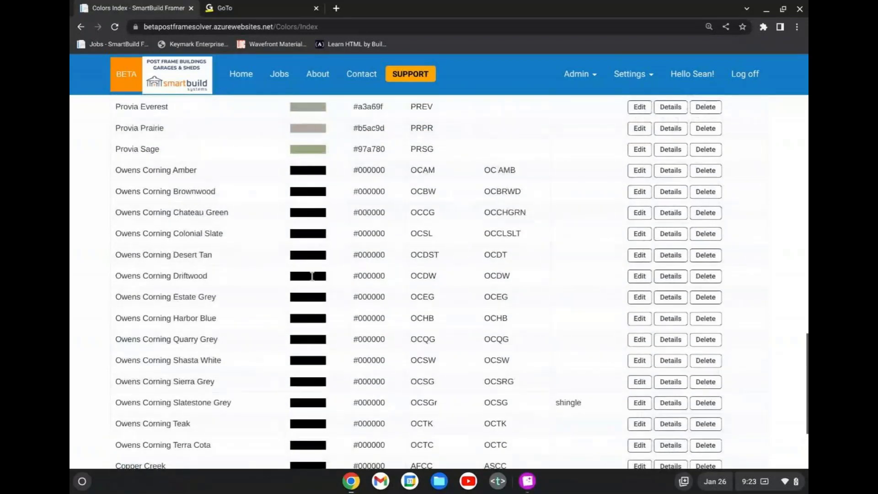
{"action": "scroll", "coordinate": [307, 271], "scroll_direction": "down", "scroll_amount": 1}
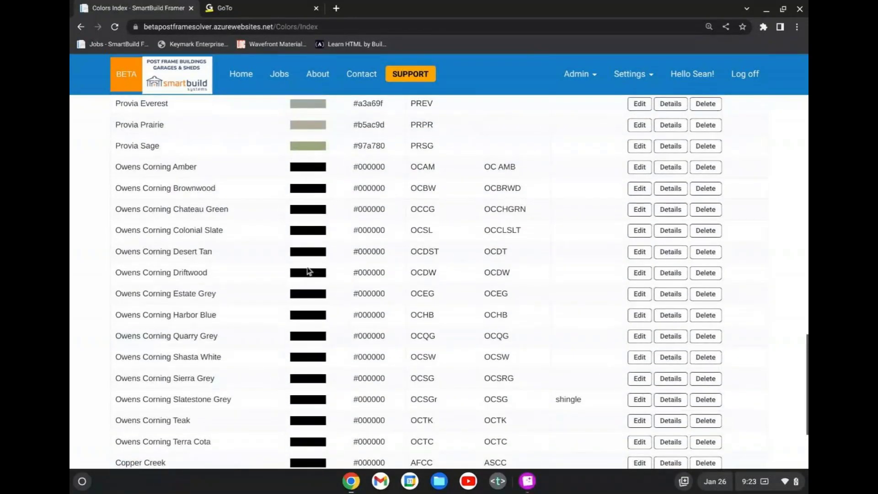
{"action": "scroll", "coordinate": [309, 271], "scroll_direction": "down", "scroll_amount": 3}
{"action": "scroll", "coordinate": [308, 270], "scroll_direction": "up", "scroll_amount": 15}
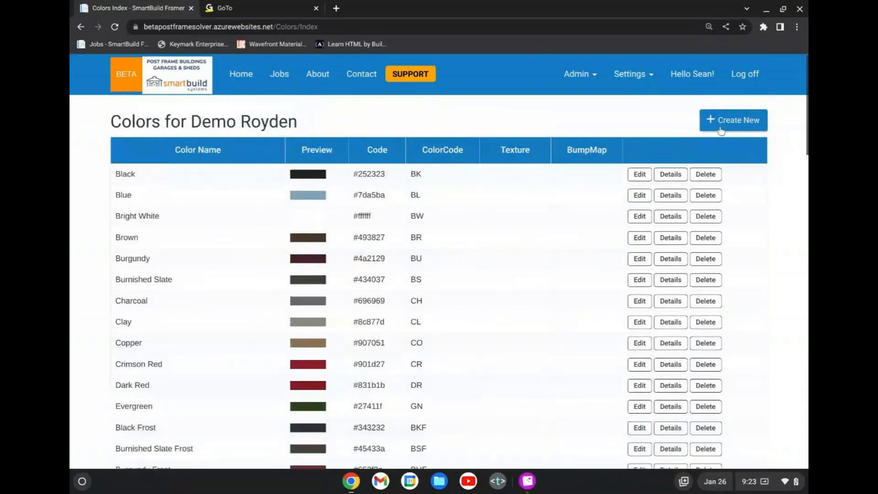
Open the form for creating a new color and review its name, code, texture and bump map fields.
{"action": "left_click", "coordinate": [760, 121]}
{"action": "scroll", "coordinate": [476, 218], "scroll_direction": "down", "scroll_amount": 2}
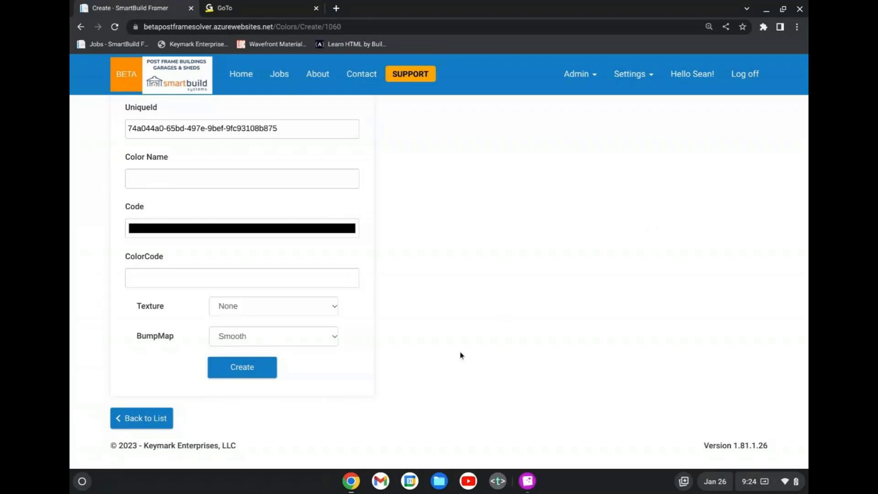
{"action": "scroll", "coordinate": [446, 358], "scroll_direction": "up", "scroll_amount": 1}
{"action": "scroll", "coordinate": [446, 358], "scroll_direction": "up", "scroll_amount": 3}
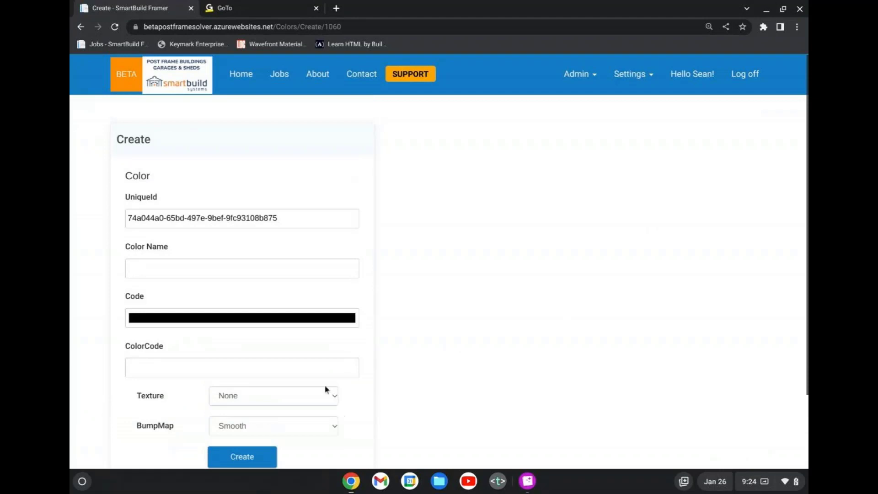
{"action": "scroll", "coordinate": [328, 388], "scroll_direction": "down", "scroll_amount": 4}
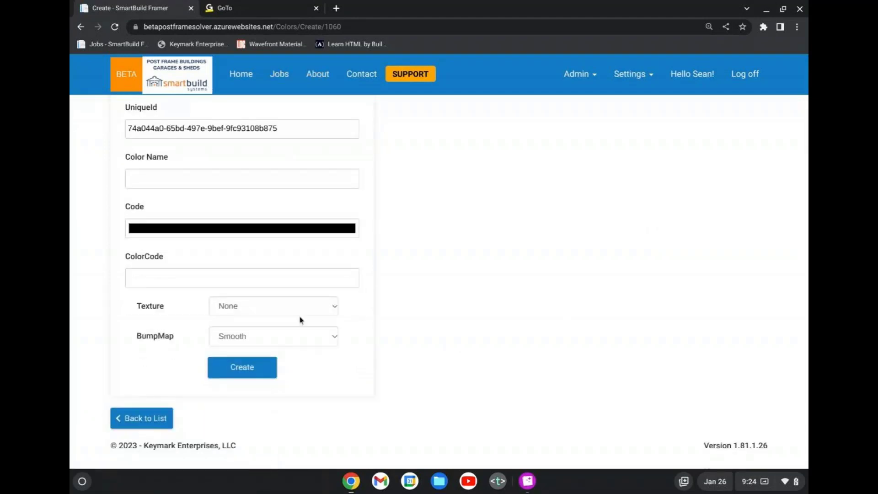
Examine the available Texture and BumpMap options in the new color form without choosing any.
{"action": "left_click", "coordinate": [314, 306]}
{"action": "scroll", "coordinate": [304, 147], "scroll_direction": "down", "scroll_amount": 8}
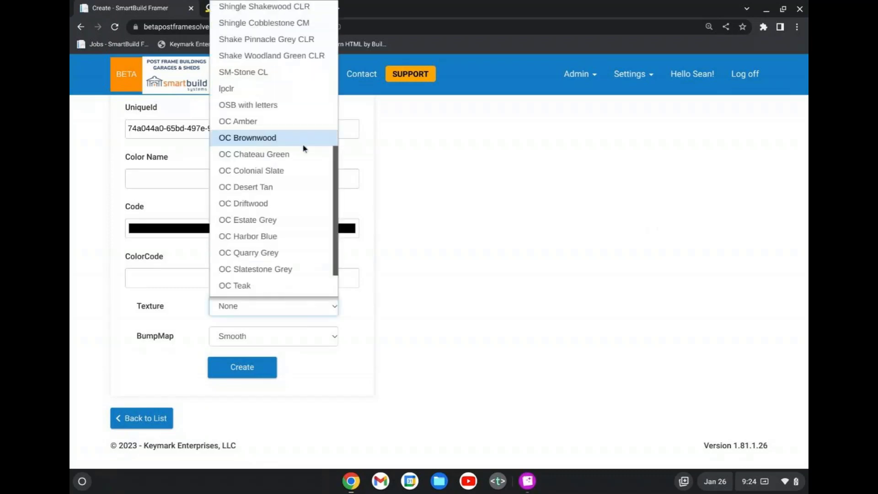
{"action": "left_click", "coordinate": [288, 340]}
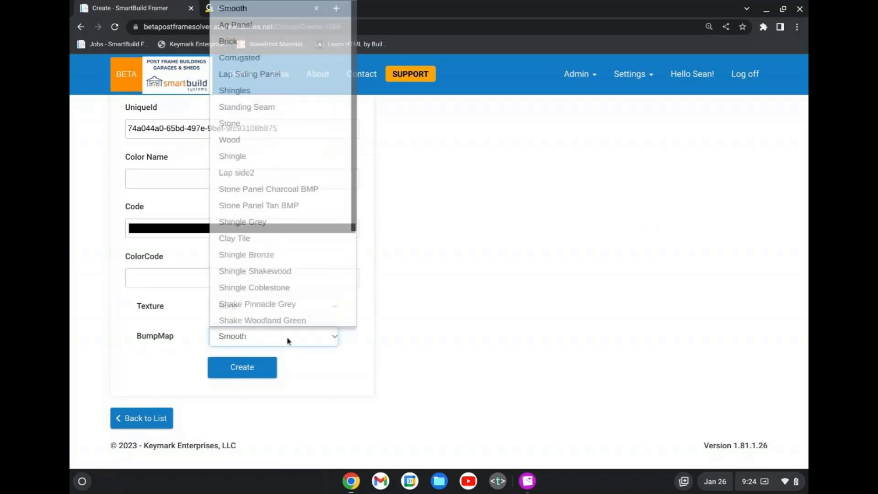
{"action": "scroll", "coordinate": [288, 257], "scroll_direction": "down", "scroll_amount": 3}
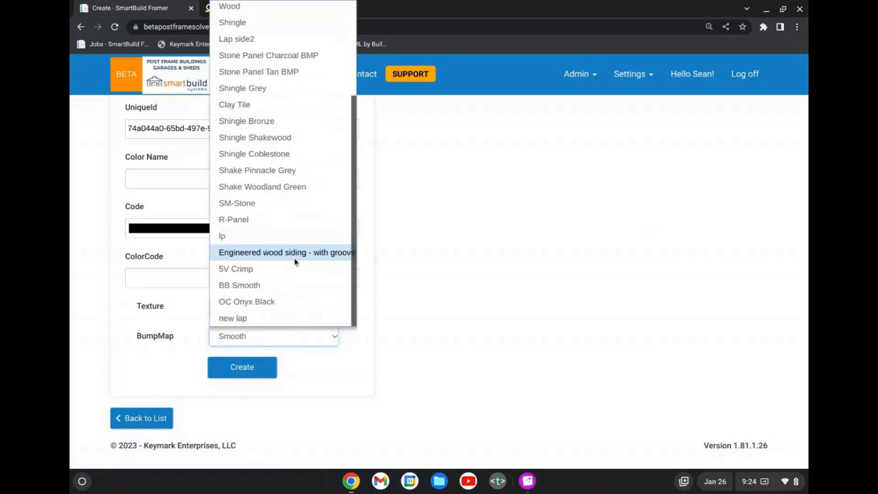
{"action": "scroll", "coordinate": [322, 276], "scroll_direction": "up", "scroll_amount": 3}
{"action": "left_click", "coordinate": [437, 348]}
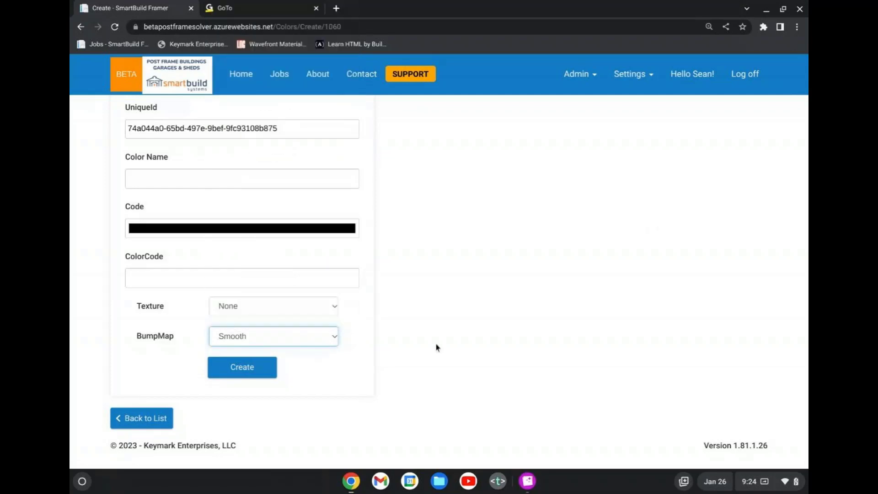
{"action": "left_click", "coordinate": [322, 306]}
{"action": "scroll", "coordinate": [303, 231], "scroll_direction": "down", "scroll_amount": 2}
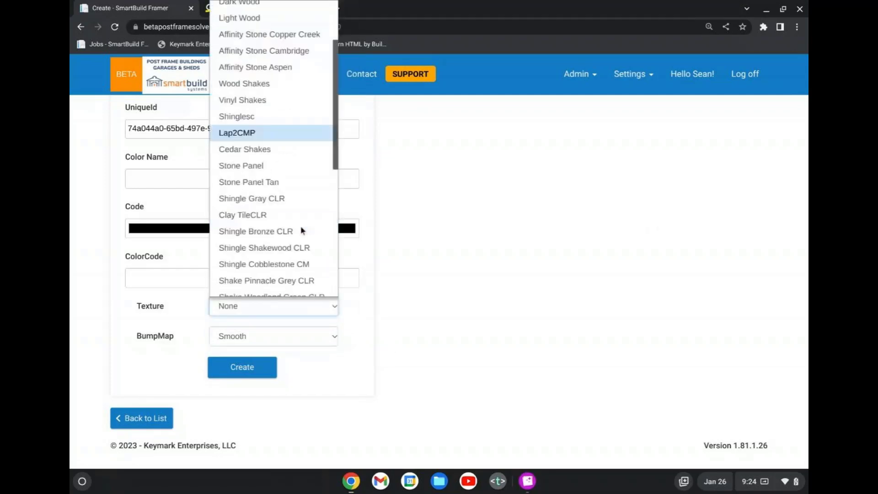
{"action": "scroll", "coordinate": [301, 230], "scroll_direction": "down", "scroll_amount": 2}
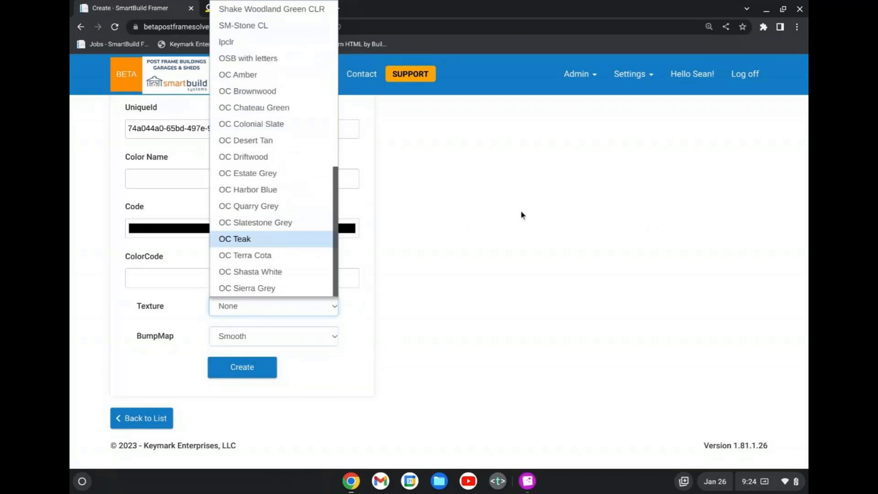
{"action": "left_click", "coordinate": [508, 213]}
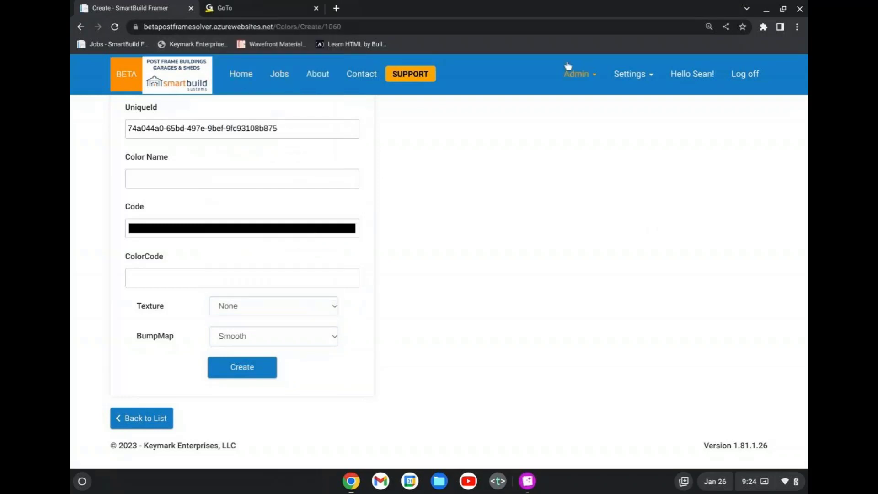
Return to the Colors list and examine the Provia and Owens Corning entries.
{"action": "left_click", "coordinate": [631, 74]}
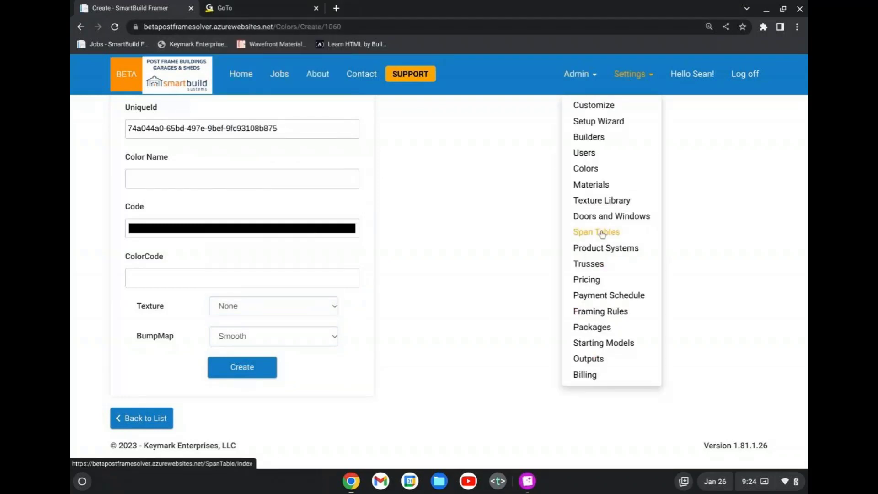
{"action": "left_click", "coordinate": [605, 174]}
{"action": "scroll", "coordinate": [448, 318], "scroll_direction": "down", "scroll_amount": 20}
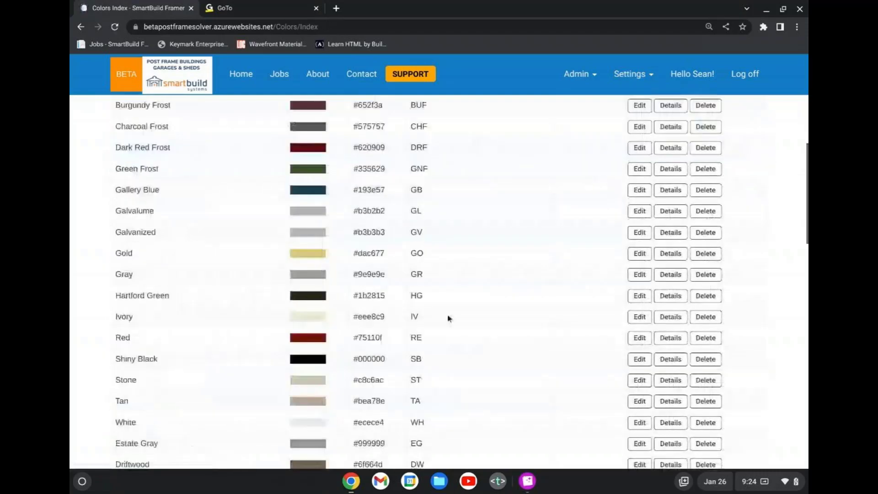
{"action": "scroll", "coordinate": [457, 318], "scroll_direction": "down", "scroll_amount": 2}
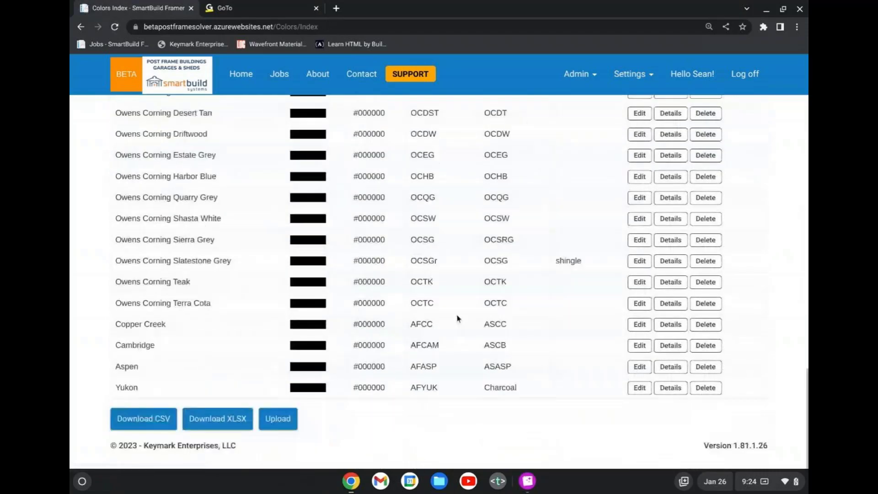
{"action": "scroll", "coordinate": [456, 318], "scroll_direction": "up", "scroll_amount": 20}
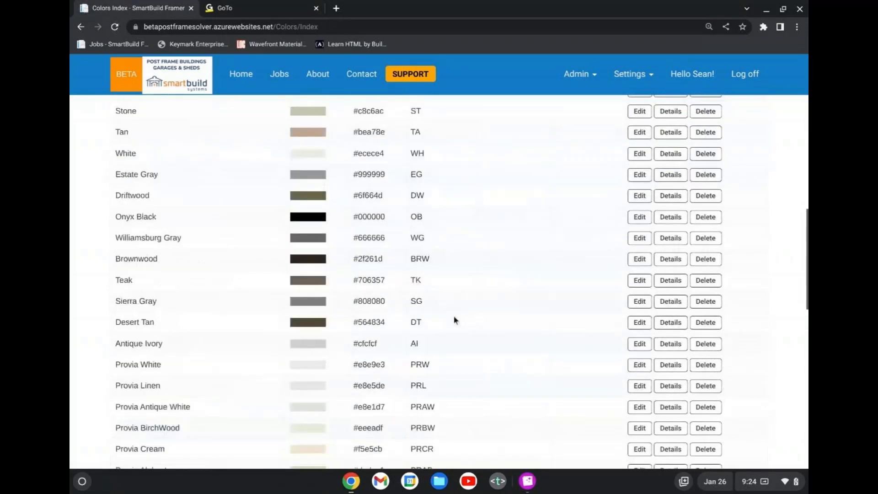
{"action": "scroll", "coordinate": [432, 297], "scroll_direction": "down", "scroll_amount": 18}
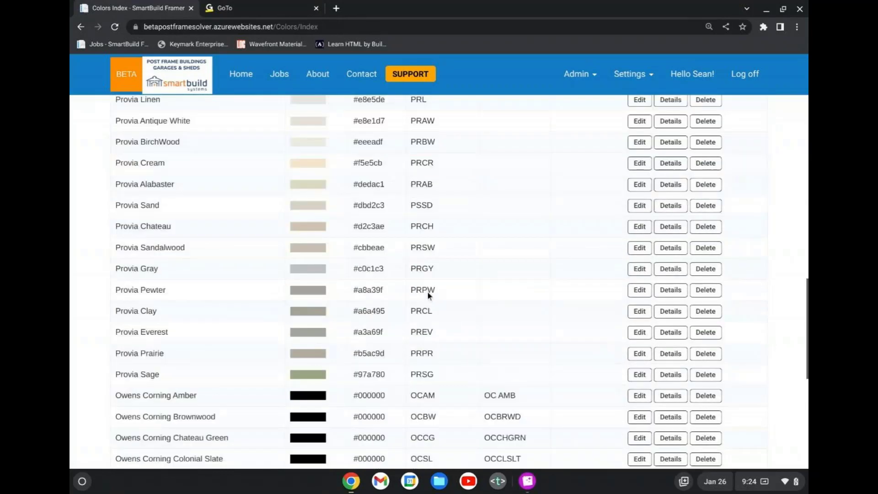
{"action": "scroll", "coordinate": [430, 295], "scroll_direction": "up", "scroll_amount": 7}
Display the available settings pages and review the whole color list from Black down to Yukon.
{"action": "left_click", "coordinate": [647, 77]}
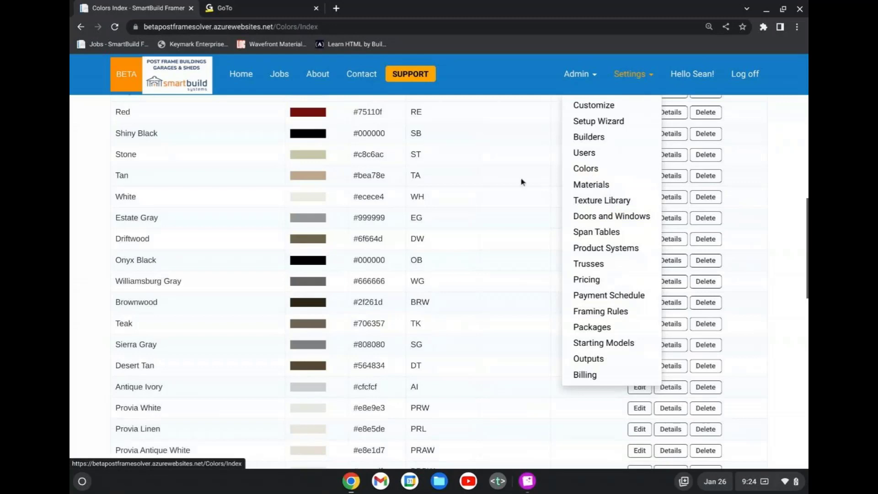
{"action": "scroll", "coordinate": [522, 181], "scroll_direction": "down", "scroll_amount": 5}
{"action": "scroll", "coordinate": [487, 193], "scroll_direction": "up", "scroll_amount": 5}
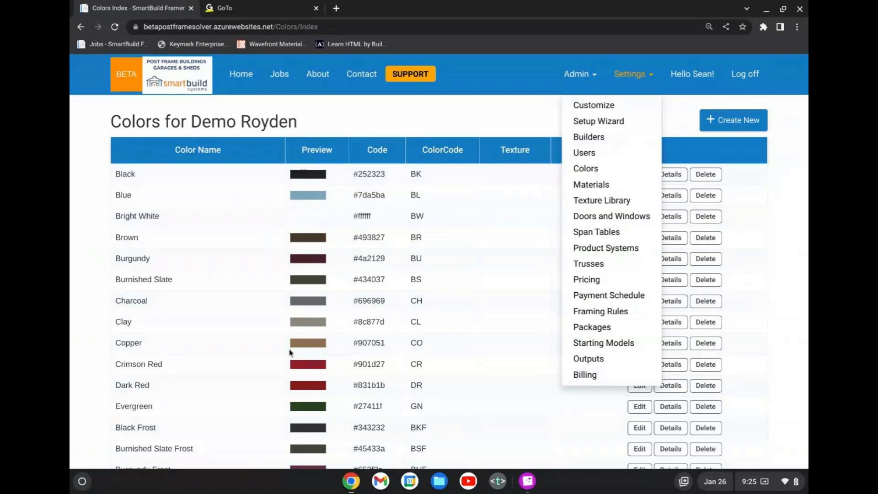
{"action": "scroll", "coordinate": [293, 350], "scroll_direction": "down", "scroll_amount": 1}
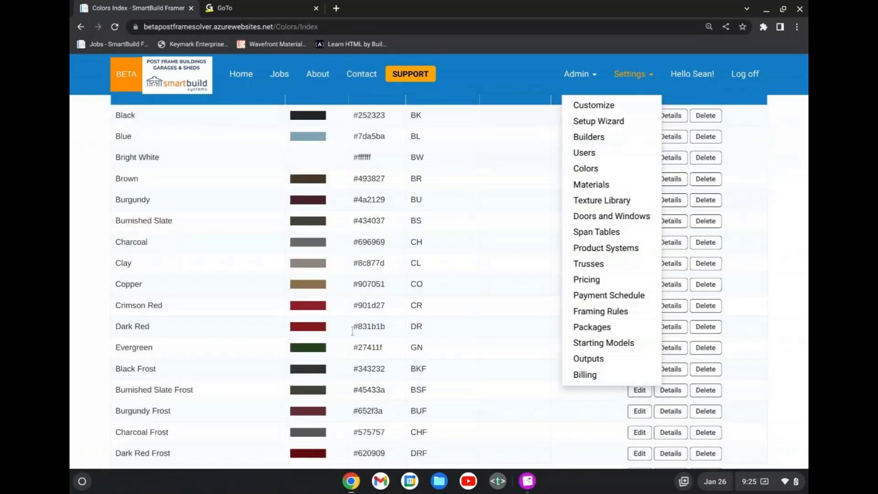
{"action": "scroll", "coordinate": [314, 344], "scroll_direction": "down", "scroll_amount": 2}
{"action": "scroll", "coordinate": [314, 343], "scroll_direction": "down", "scroll_amount": 6}
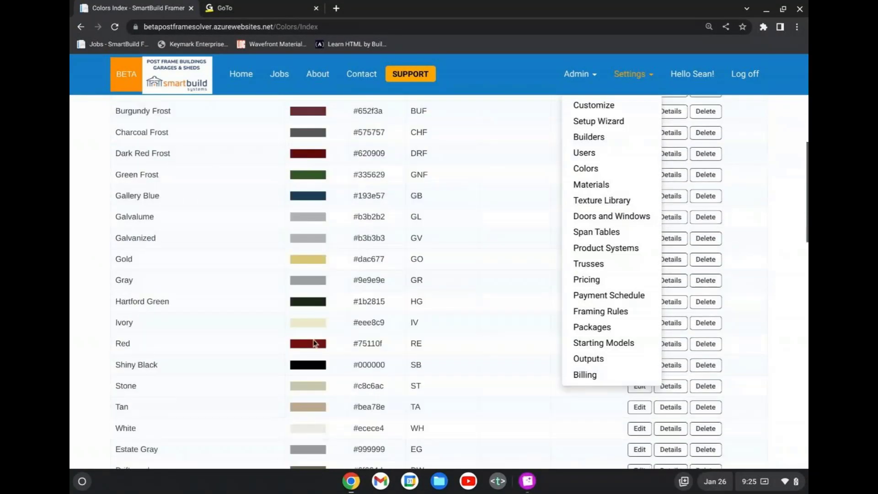
{"action": "scroll", "coordinate": [314, 344], "scroll_direction": "down", "scroll_amount": 17}
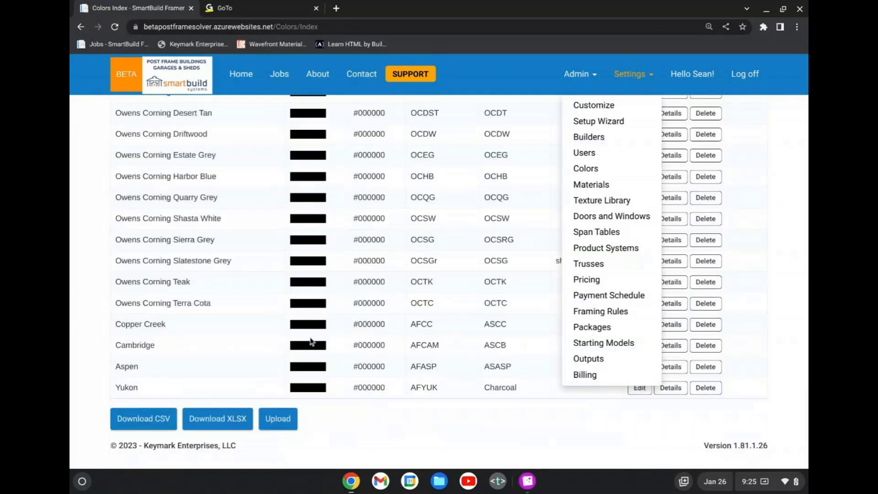
Open the Colors page of the Setup Wizard and examine the color previews down to the Owens Corning entries.
{"action": "scroll", "coordinate": [269, 336], "scroll_direction": "up", "scroll_amount": 1}
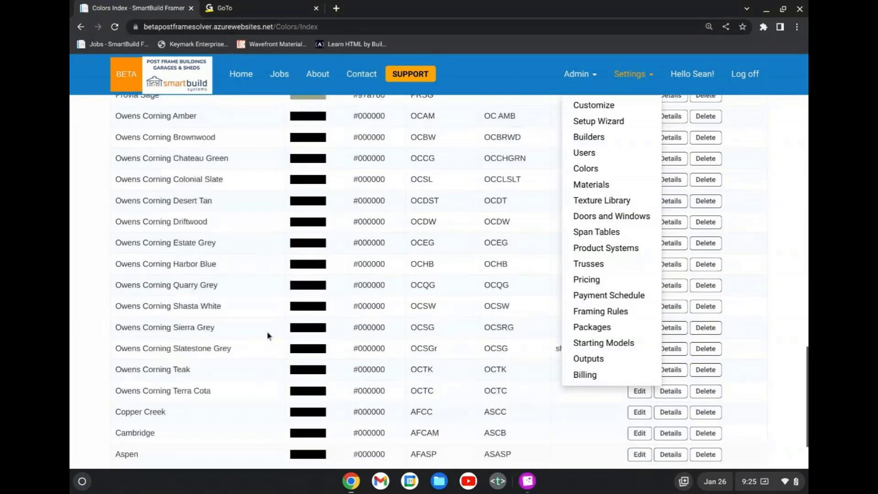
{"action": "scroll", "coordinate": [269, 337], "scroll_direction": "up", "scroll_amount": 2}
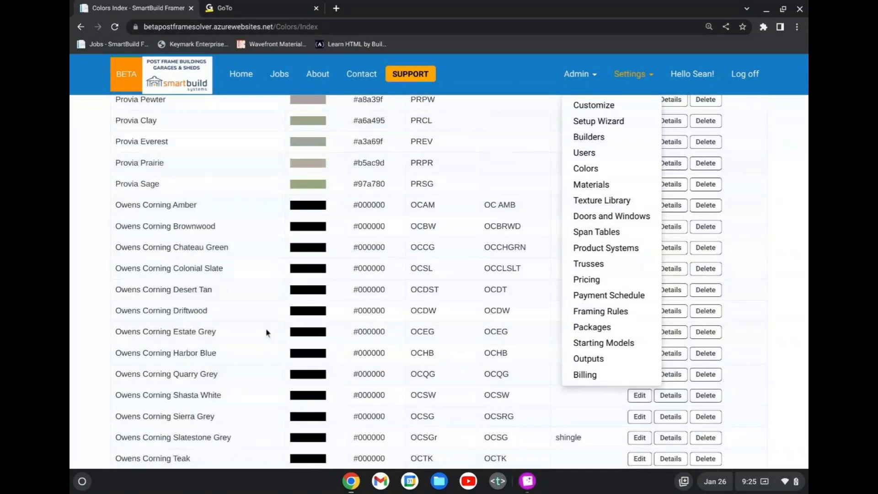
{"action": "scroll", "coordinate": [268, 314], "scroll_direction": "down", "scroll_amount": 1}
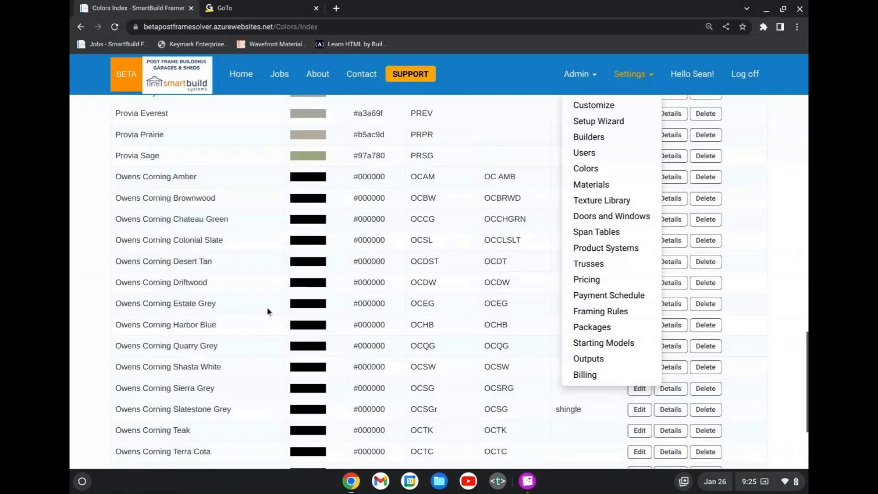
{"action": "scroll", "coordinate": [268, 311], "scroll_direction": "down", "scroll_amount": 1}
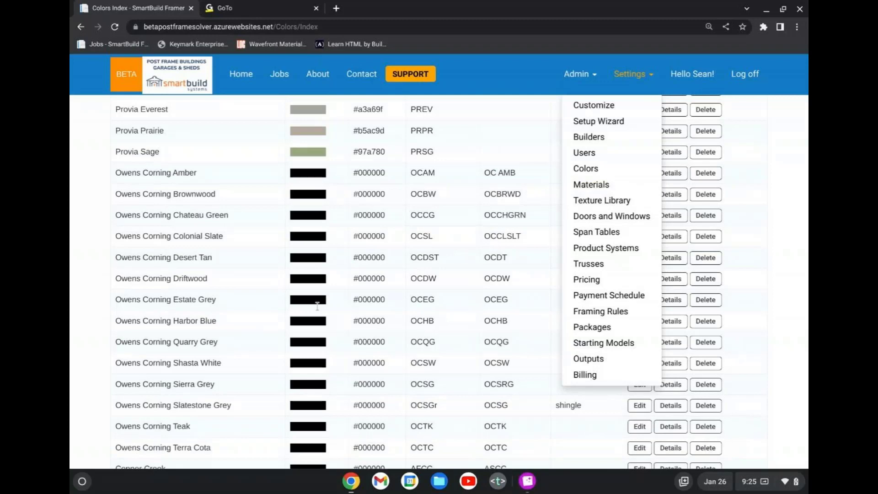
{"action": "scroll", "coordinate": [336, 262], "scroll_direction": "down", "scroll_amount": 2}
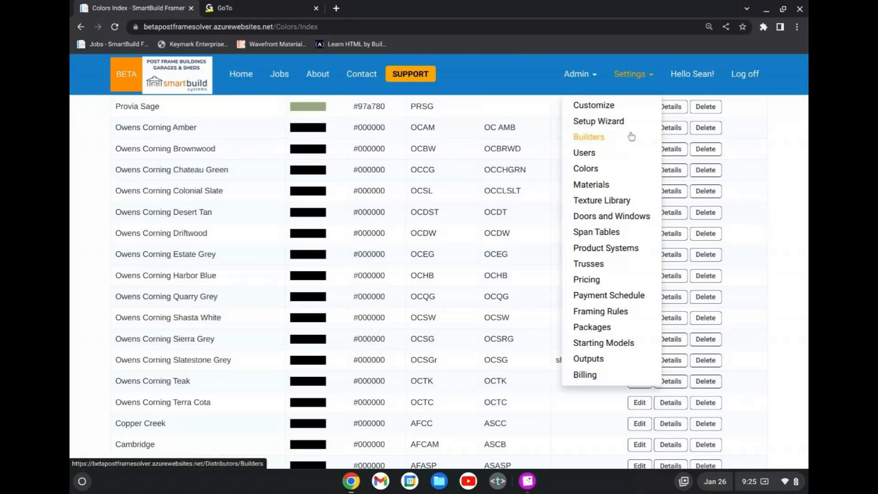
{"action": "left_click", "coordinate": [611, 121]}
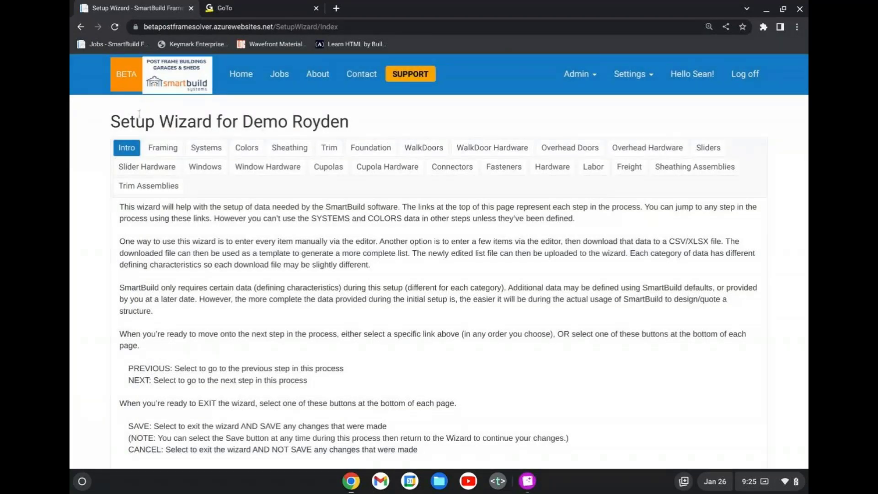
{"action": "scroll", "coordinate": [305, 319], "scroll_direction": "down", "scroll_amount": 5}
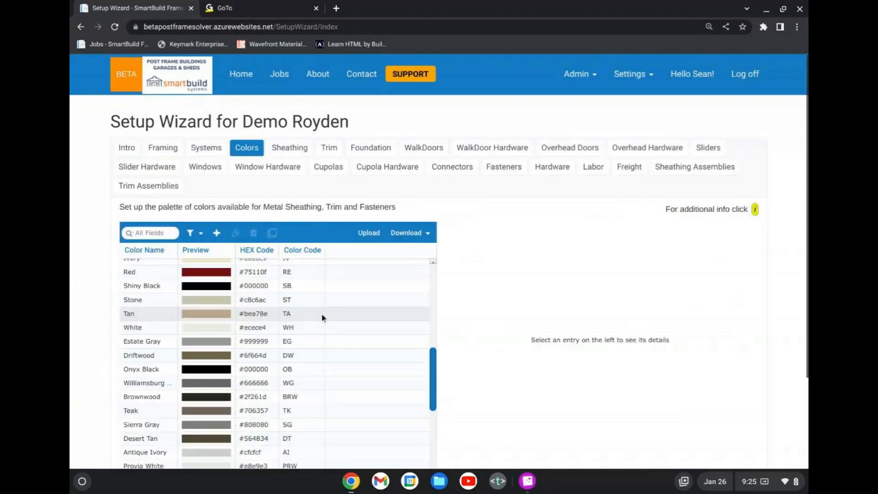
{"action": "scroll", "coordinate": [323, 313], "scroll_direction": "down", "scroll_amount": 10}
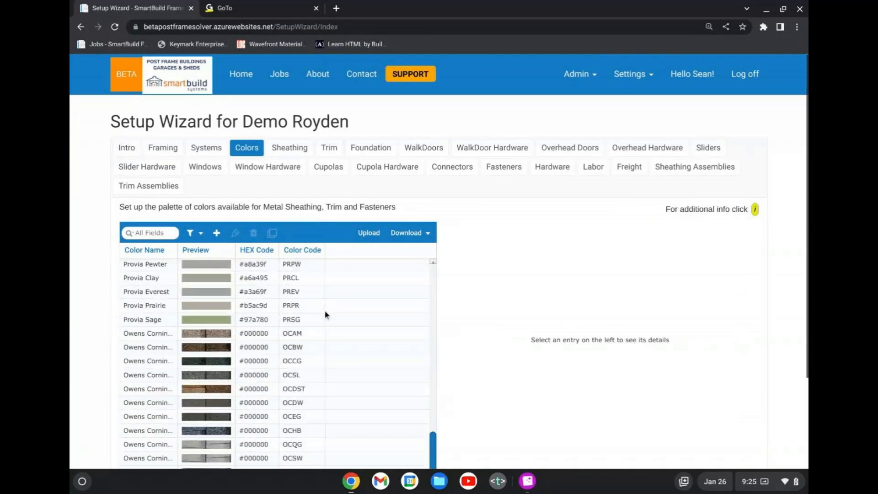
{"action": "scroll", "coordinate": [327, 315], "scroll_direction": "down", "scroll_amount": 3}
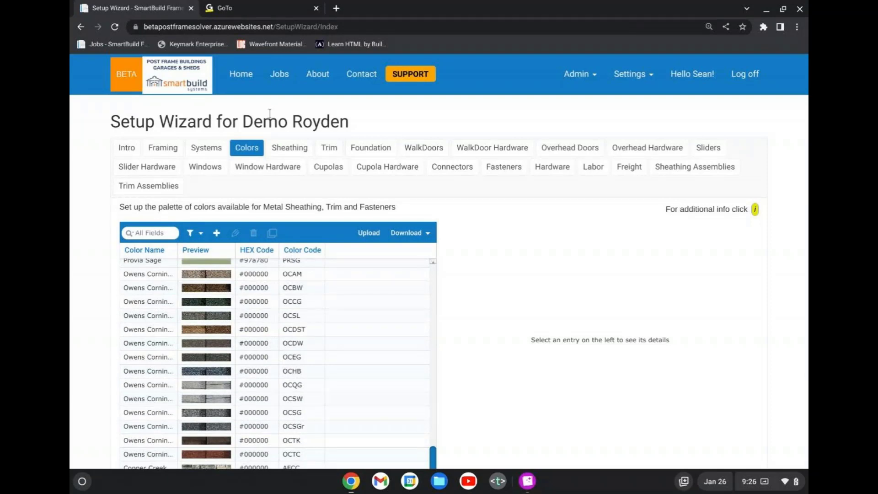
Widen the Color Name column of the Setup Wizard's color palette to fit the full Owens Corning names.
{"action": "left_click", "coordinate": [632, 85]}
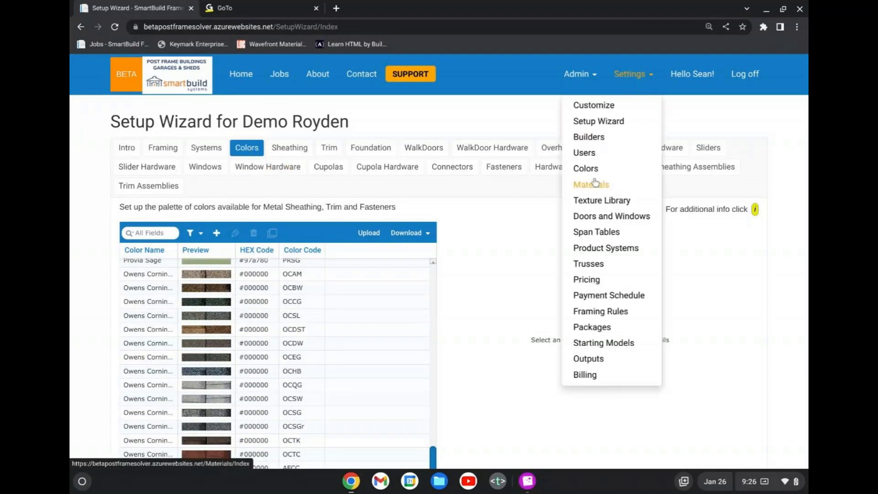
{"action": "left_click", "coordinate": [451, 115]}
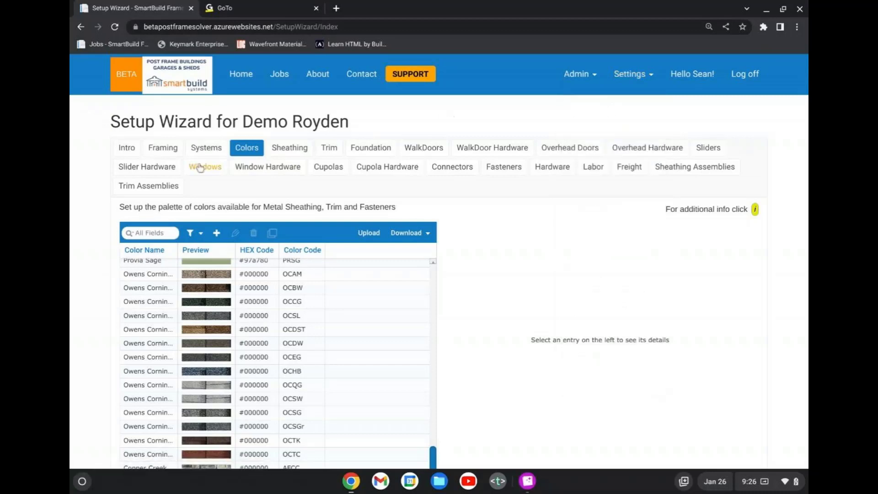
{"action": "scroll", "coordinate": [213, 359], "scroll_direction": "up", "scroll_amount": 1}
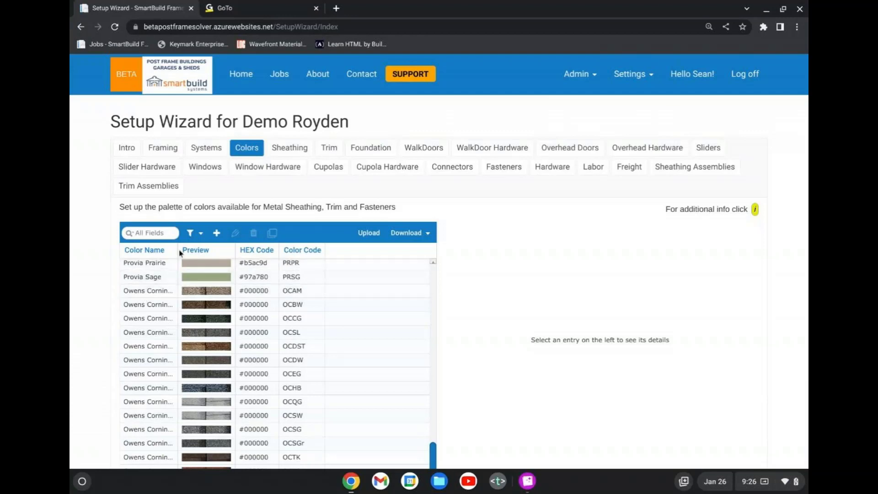
{"action": "left_click_drag", "start_coordinate": [179, 253], "coordinate": [249, 252]}
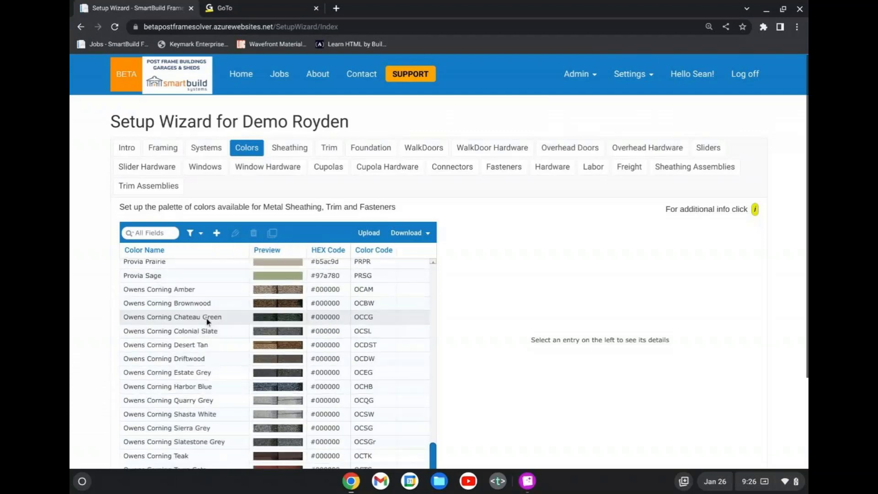
Examine the texture previews of the Owens Corning shingle colors and the Copper Creek, Cambridge, Aspen and Yukon entries.
{"action": "scroll", "coordinate": [207, 320], "scroll_direction": "down", "scroll_amount": 1}
{"action": "scroll", "coordinate": [277, 337], "scroll_direction": "down", "scroll_amount": 1}
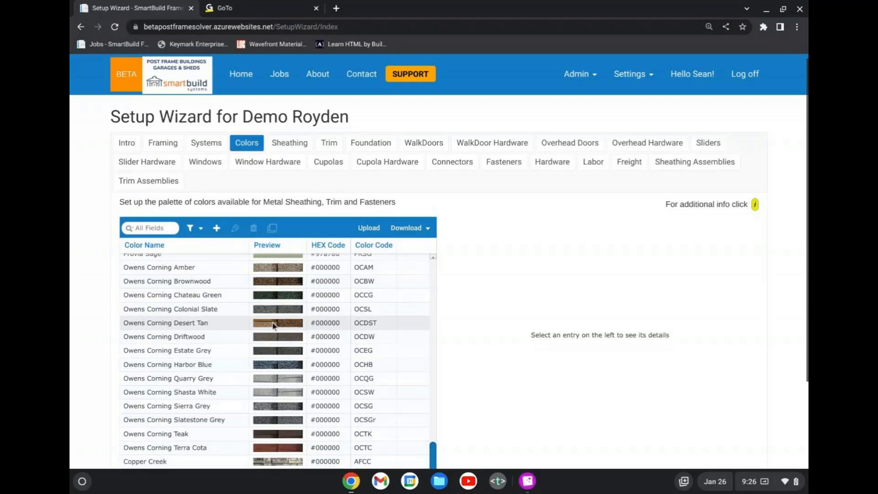
{"action": "scroll", "coordinate": [280, 348], "scroll_direction": "down", "scroll_amount": 3}
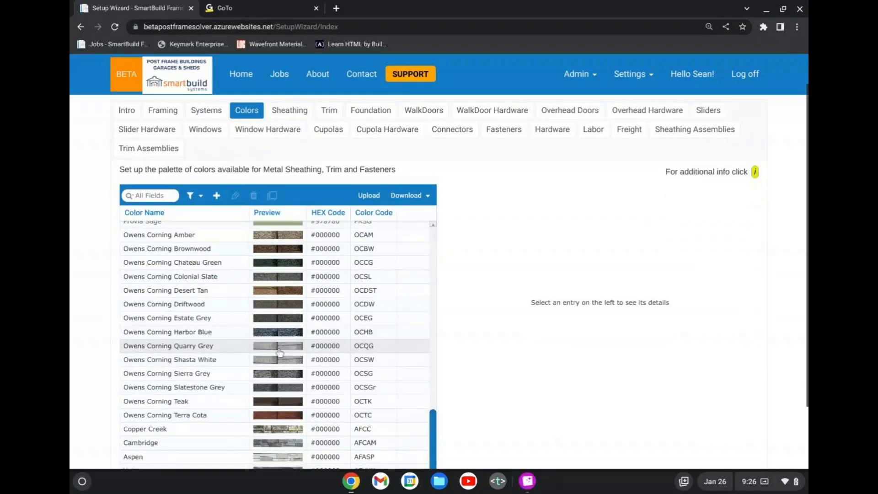
{"action": "scroll", "coordinate": [290, 287], "scroll_direction": "up", "scroll_amount": 2}
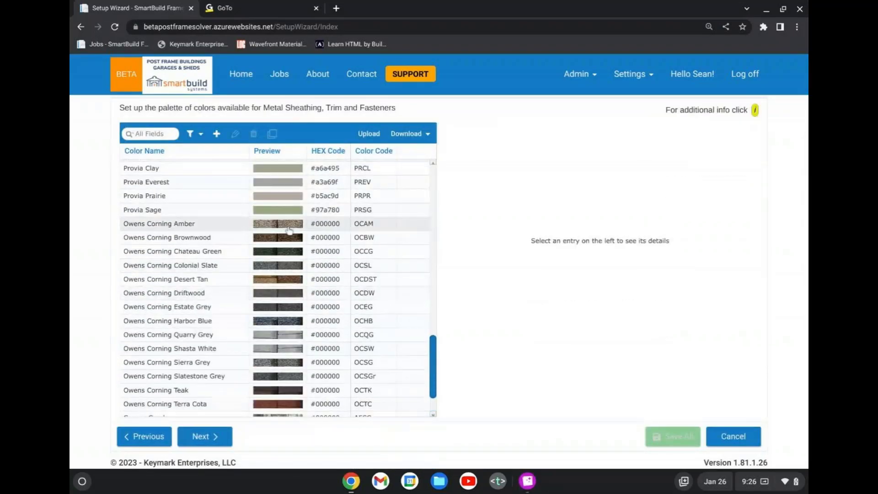
{"action": "scroll", "coordinate": [285, 334], "scroll_direction": "down", "scroll_amount": 1}
{"action": "scroll", "coordinate": [286, 337], "scroll_direction": "down", "scroll_amount": 2}
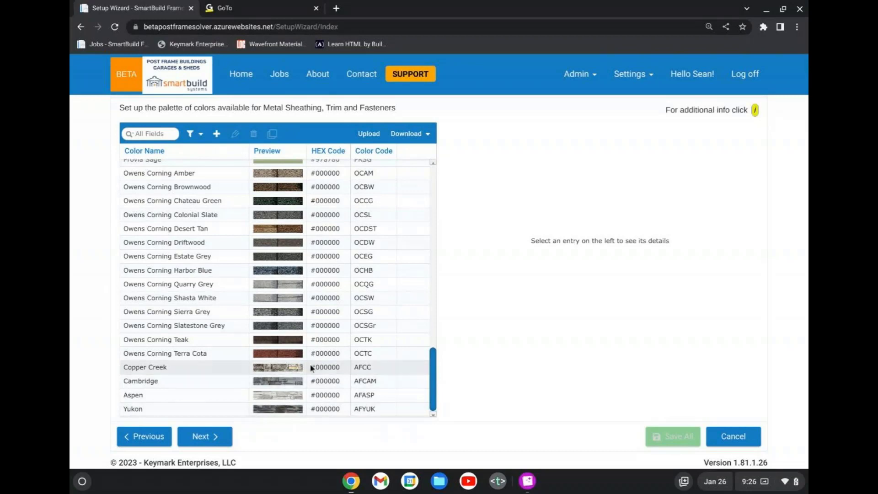
{"action": "scroll", "coordinate": [279, 361], "scroll_direction": "up", "scroll_amount": 1}
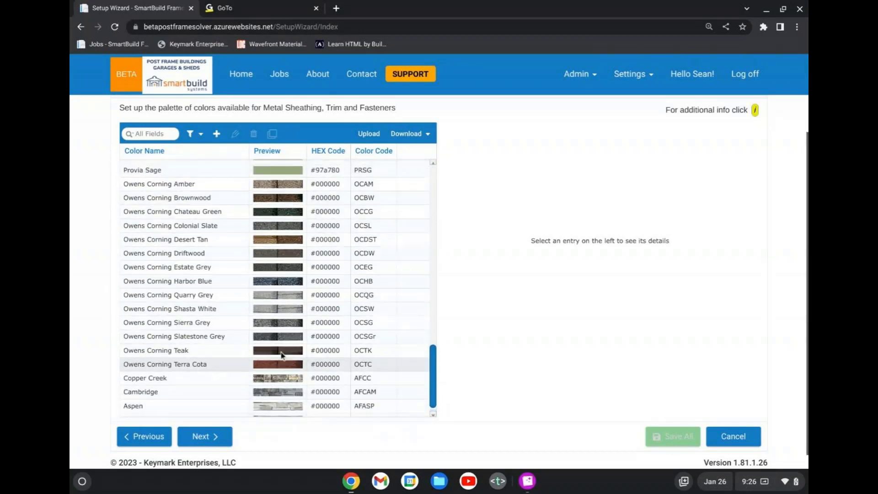
{"action": "scroll", "coordinate": [283, 356], "scroll_direction": "up", "scroll_amount": 3}
{"action": "scroll", "coordinate": [282, 357], "scroll_direction": "down", "scroll_amount": 1}
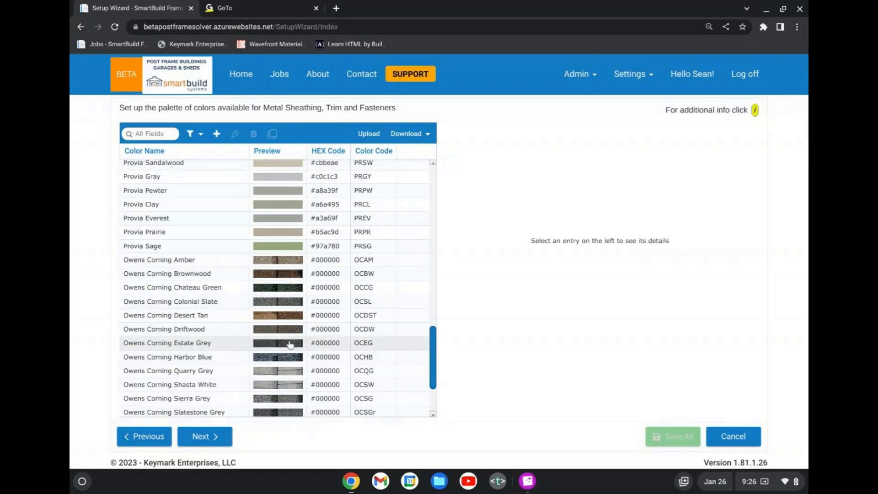
{"action": "scroll", "coordinate": [322, 302], "scroll_direction": "up", "scroll_amount": 15}
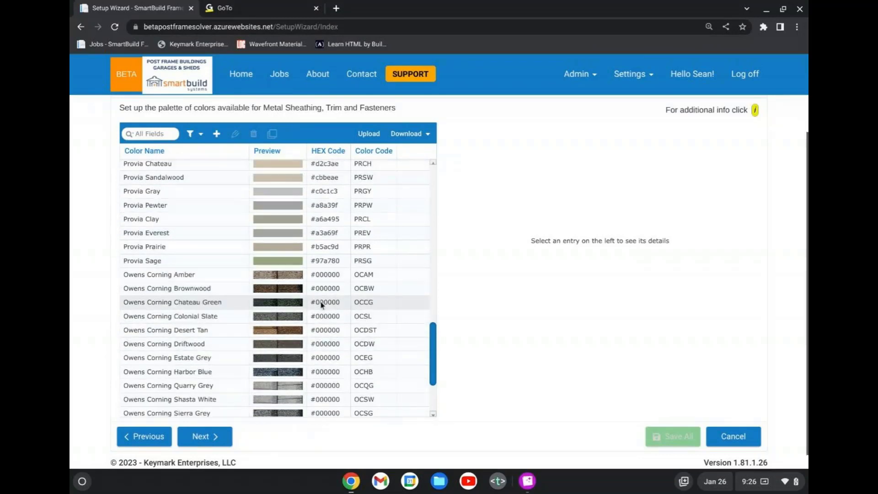
Open the Owens Corning Amber color, review its Color Map, Bump Map and Systems settings, and close it without saving.
{"action": "scroll", "coordinate": [537, 252], "scroll_direction": "up", "scroll_amount": 2}
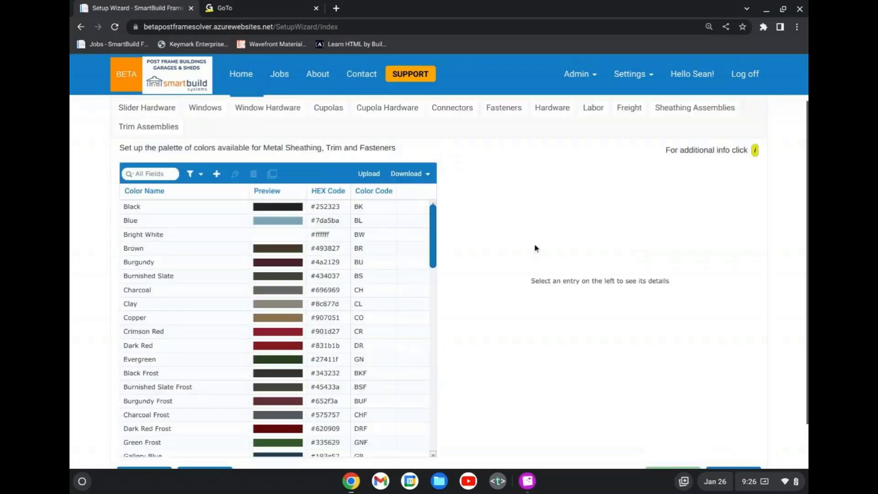
{"action": "scroll", "coordinate": [537, 248], "scroll_direction": "up", "scroll_amount": 2}
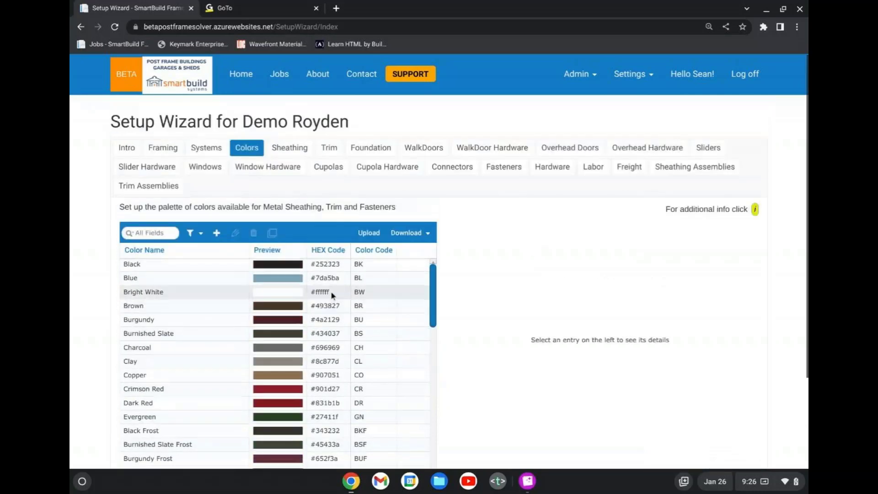
{"action": "scroll", "coordinate": [344, 297], "scroll_direction": "down", "scroll_amount": 4}
{"action": "scroll", "coordinate": [345, 299], "scroll_direction": "down", "scroll_amount": 6}
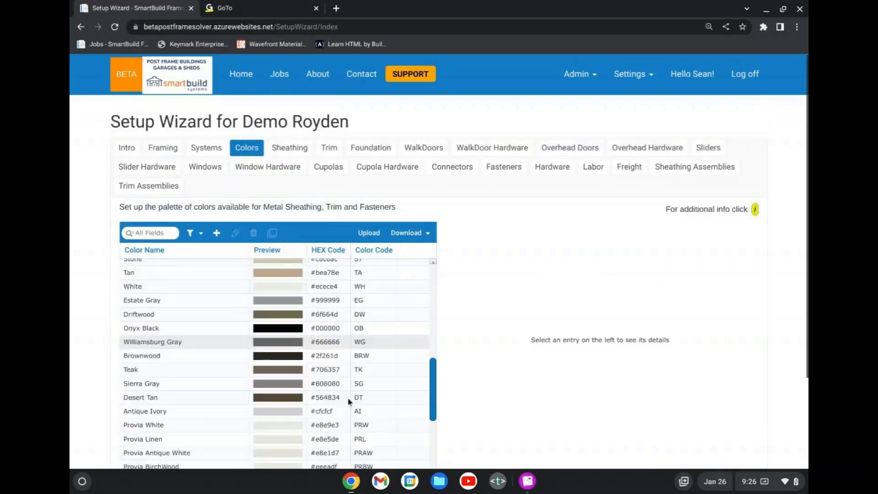
{"action": "scroll", "coordinate": [347, 396], "scroll_direction": "down", "scroll_amount": 7}
{"action": "scroll", "coordinate": [348, 398], "scroll_direction": "up", "scroll_amount": 3}
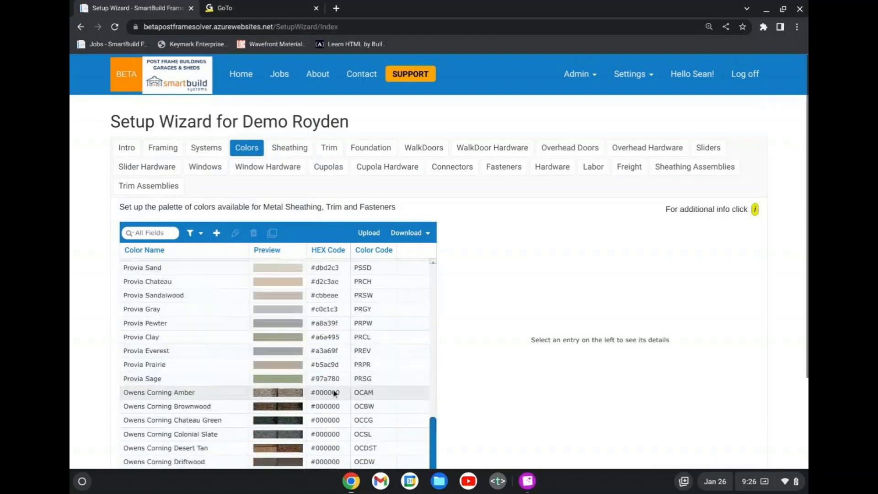
{"action": "left_click", "coordinate": [334, 393]}
{"action": "double_click", "coordinate": [335, 393]}
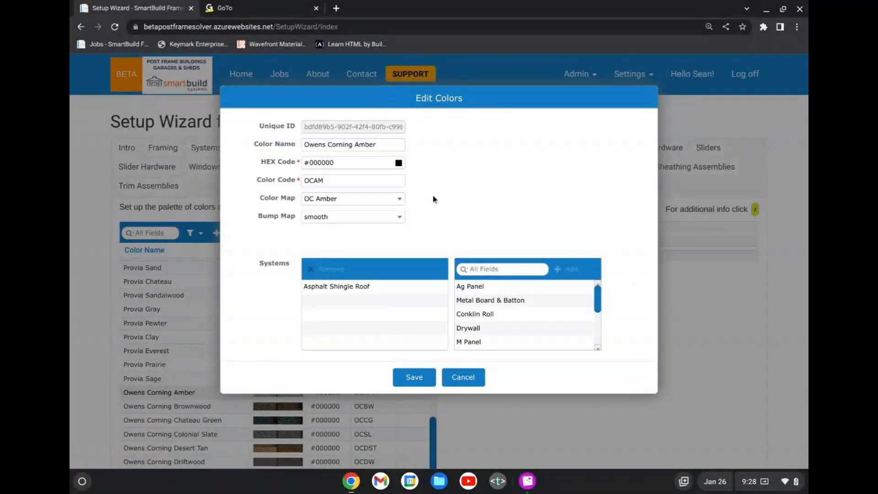
{"action": "left_click", "coordinate": [356, 219]}
{"action": "left_click", "coordinate": [471, 195]}
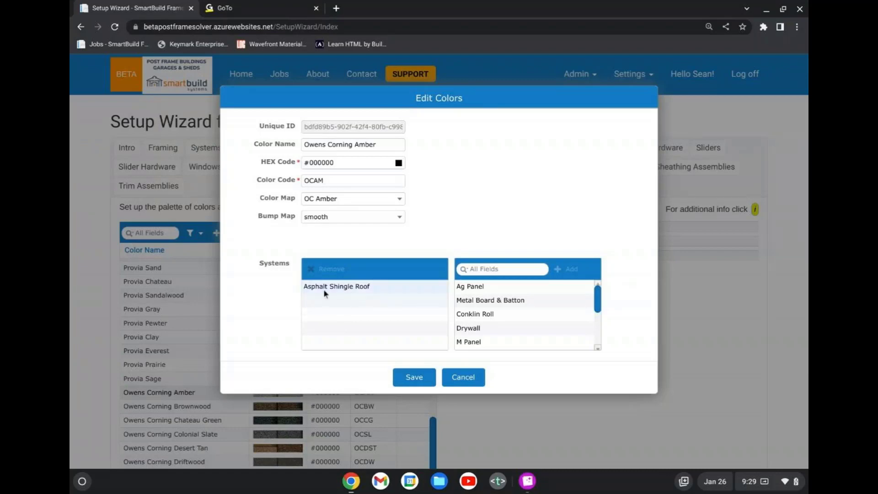
{"action": "left_click", "coordinate": [463, 378]}
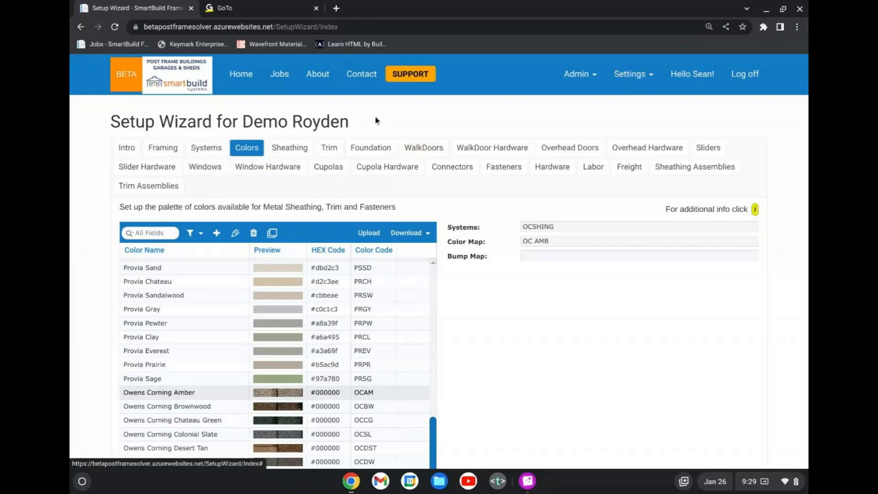
Open the Product Systems list and select the Asphalt Shingle Roof system.
{"action": "left_click", "coordinate": [631, 74]}
{"action": "left_click", "coordinate": [626, 253]}
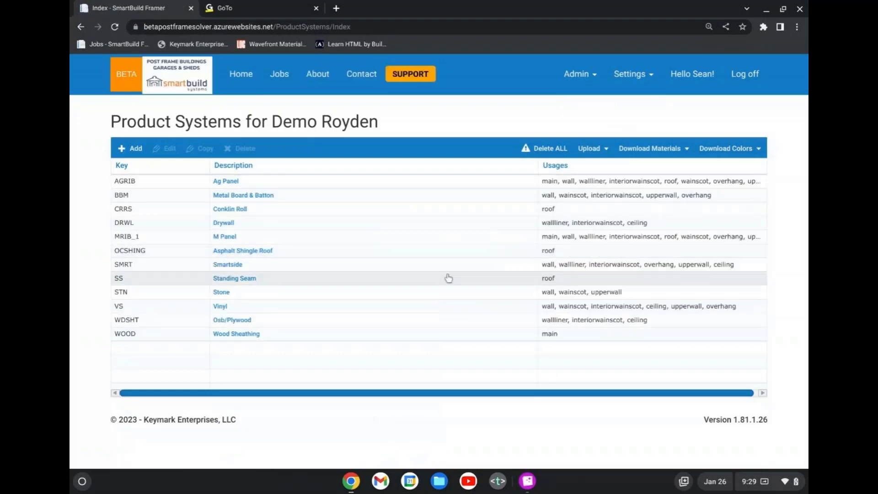
{"action": "left_click", "coordinate": [469, 259]}
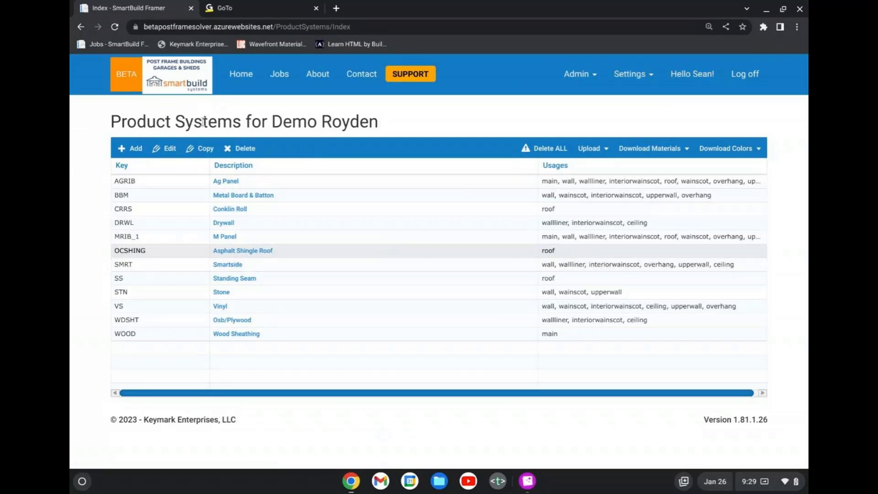
Open the Asphalt Shingle Roof system from the Setup Wizard's Systems page and examine its assigned and available usages.
{"action": "left_click", "coordinate": [630, 74]}
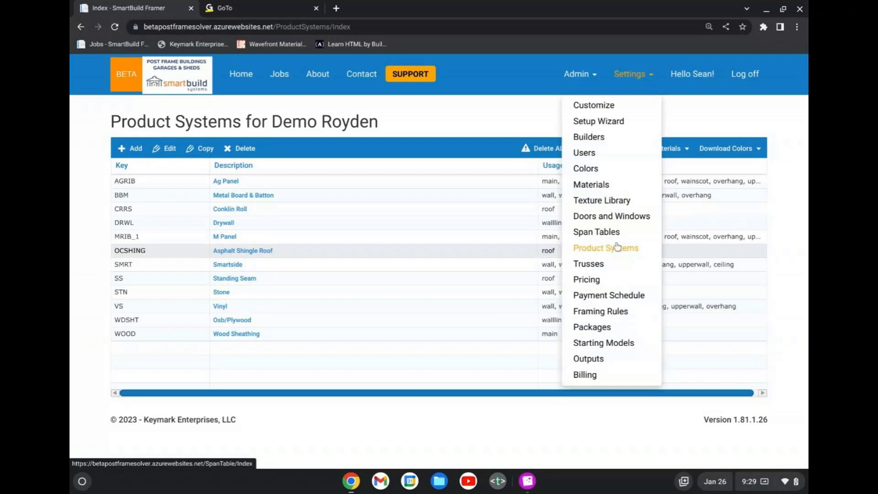
{"action": "left_click", "coordinate": [620, 121]}
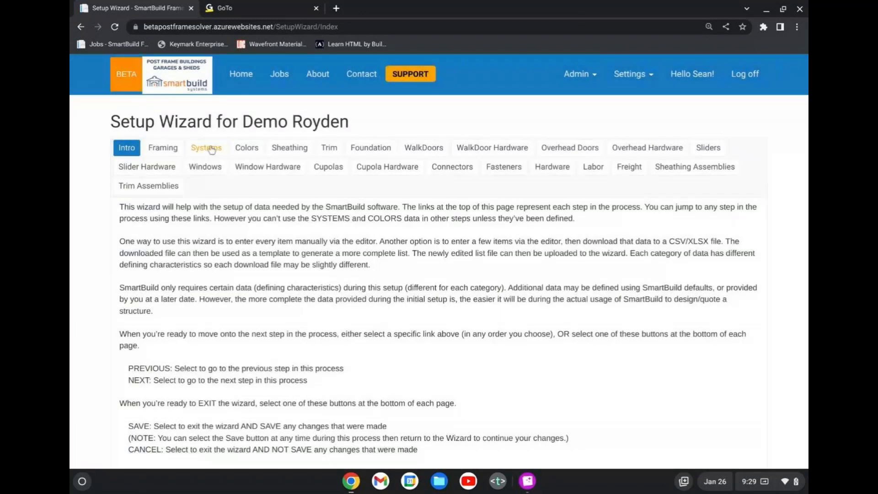
{"action": "left_click", "coordinate": [215, 147]}
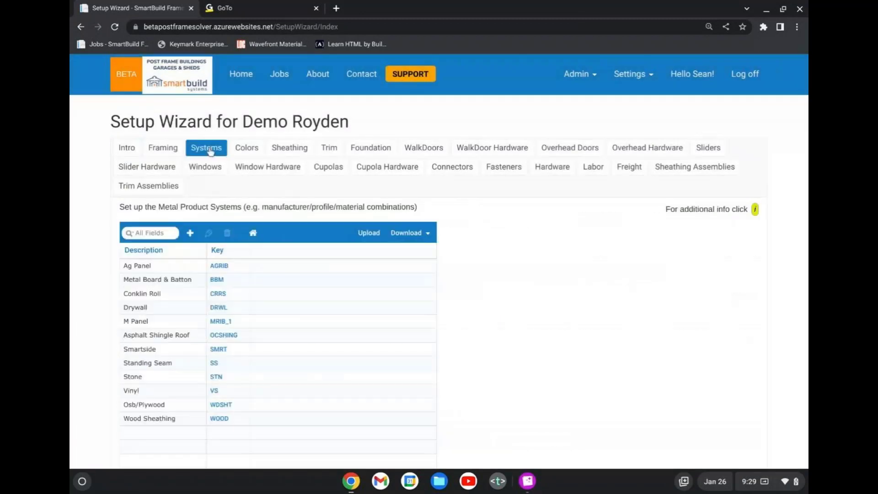
{"action": "double_click", "coordinate": [300, 342]}
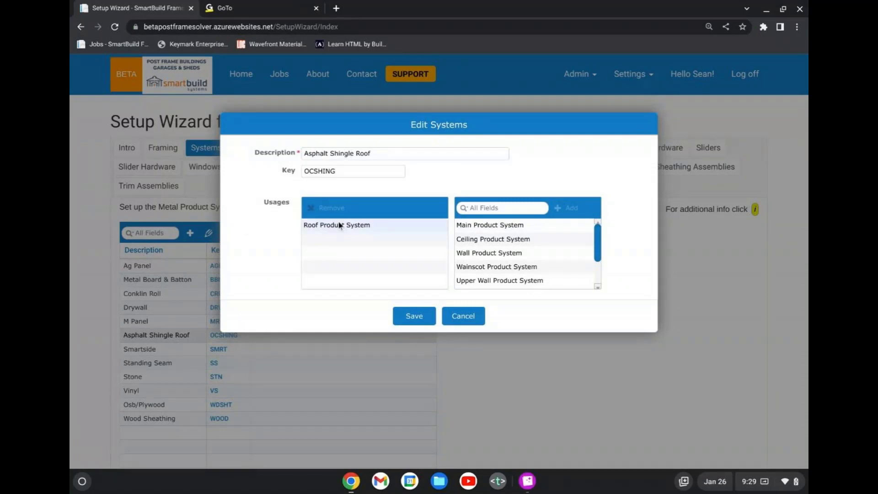
{"action": "left_click_drag", "start_coordinate": [339, 229], "coordinate": [541, 241]}
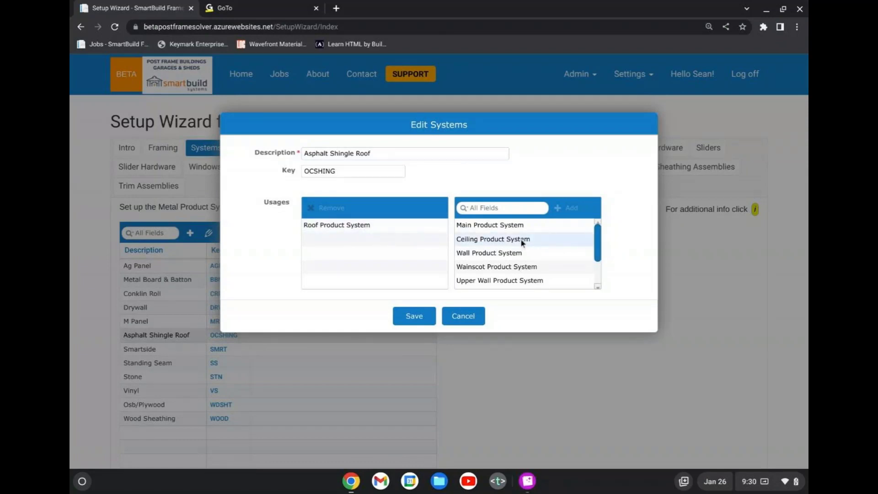
{"action": "left_click_drag", "start_coordinate": [512, 123], "coordinate": [539, 149]}
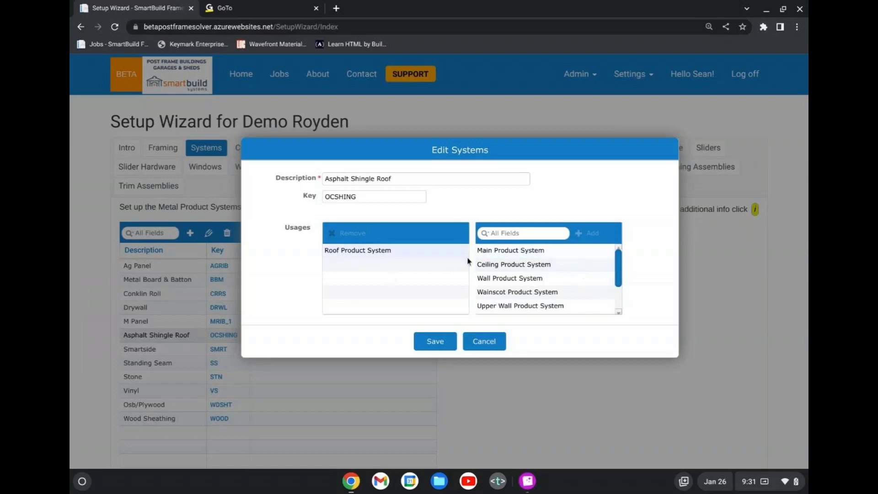
Examine the full list of available usages for the Asphalt Shingle Roof system, and close its editor without saving.
{"action": "mouse_move", "coordinate": [357, 257]}
{"action": "left_mouse_down"}
{"action": "mouse_move", "coordinate": [340, 262]}
{"action": "mouse_move", "coordinate": [374, 259]}
{"action": "left_mouse_up"}
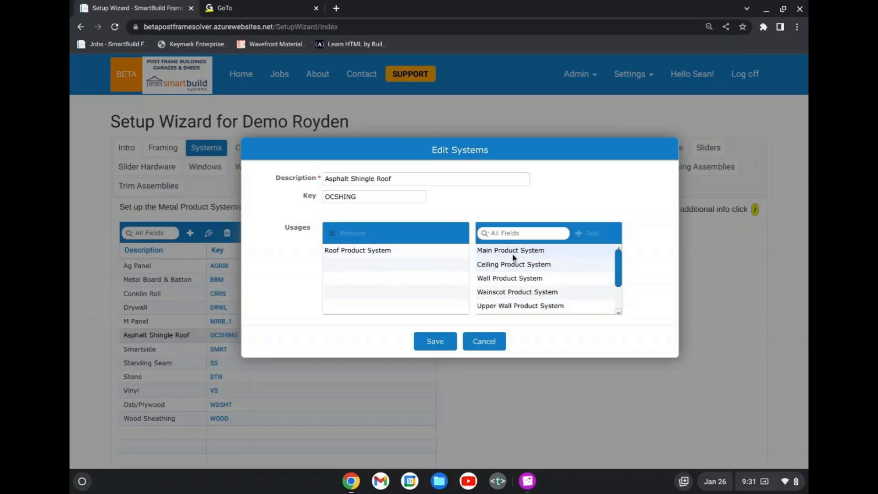
{"action": "scroll", "coordinate": [549, 276], "scroll_direction": "down", "scroll_amount": 1}
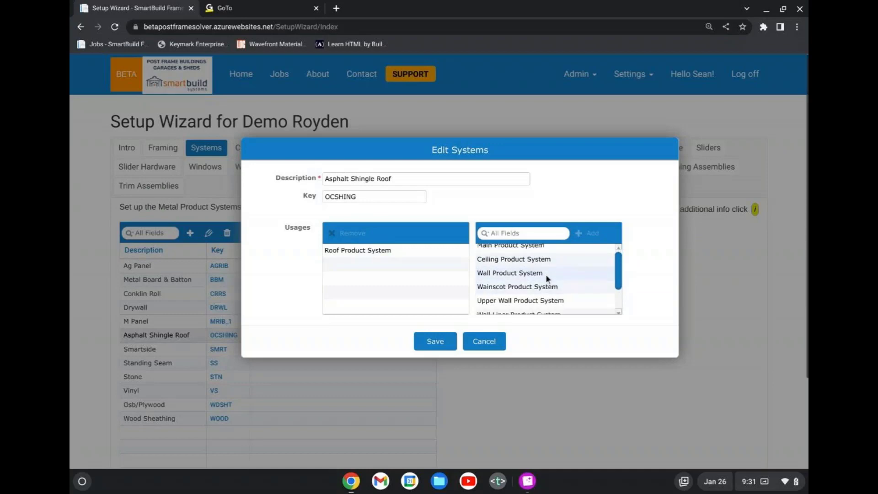
{"action": "scroll", "coordinate": [534, 290], "scroll_direction": "down", "scroll_amount": 1}
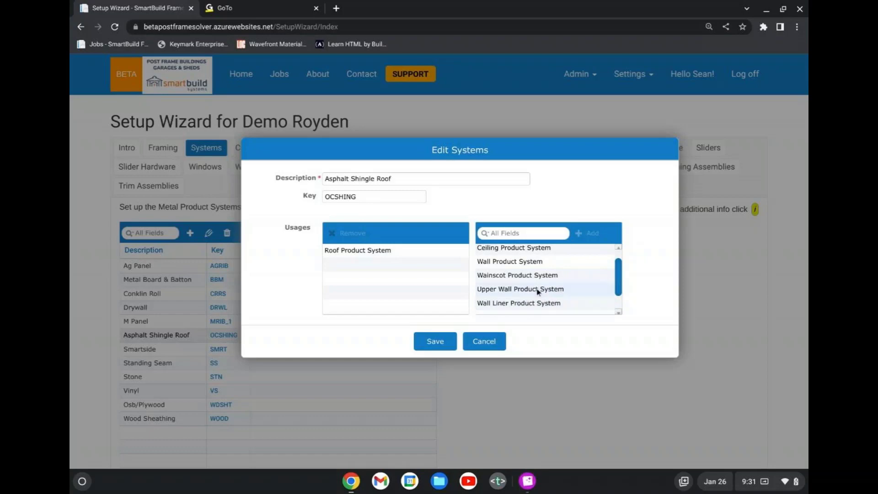
{"action": "scroll", "coordinate": [518, 311], "scroll_direction": "down", "scroll_amount": 1}
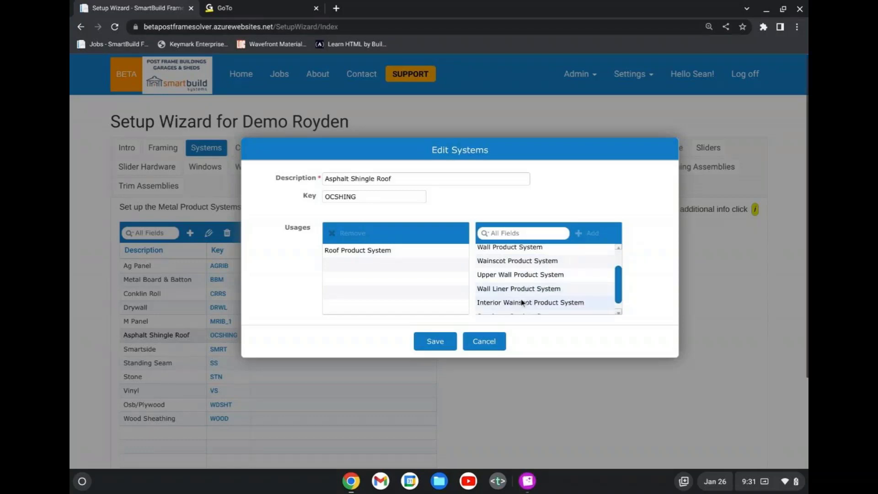
{"action": "scroll", "coordinate": [522, 303], "scroll_direction": "down", "scroll_amount": 1}
{"action": "scroll", "coordinate": [524, 308], "scroll_direction": "down", "scroll_amount": 1}
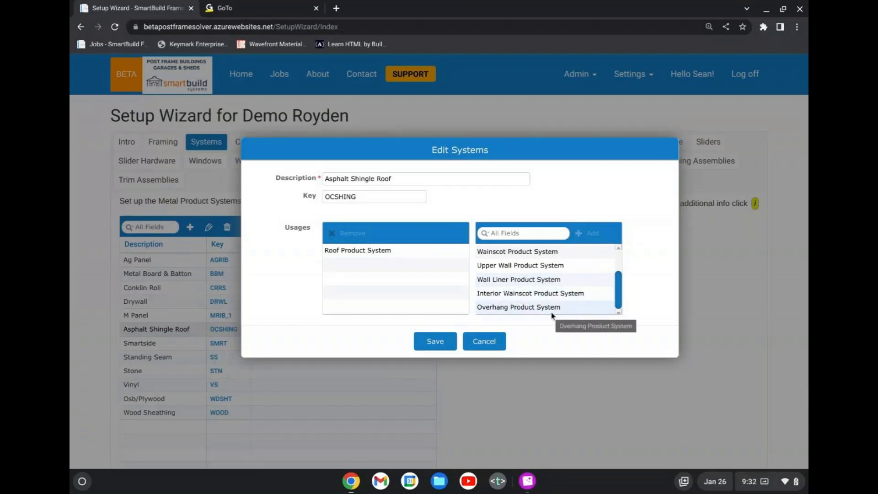
{"action": "scroll", "coordinate": [549, 311], "scroll_direction": "up", "scroll_amount": 3}
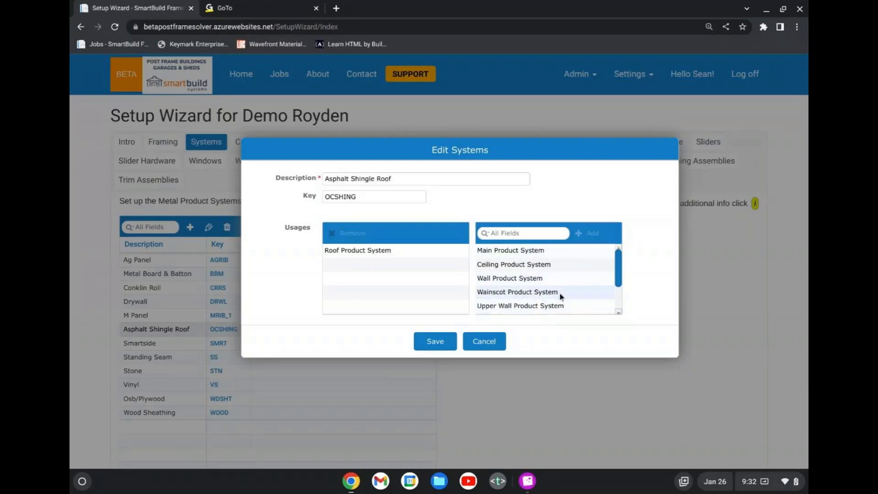
{"action": "scroll", "coordinate": [567, 283], "scroll_direction": "down", "scroll_amount": 1}
{"action": "scroll", "coordinate": [568, 284], "scroll_direction": "down", "scroll_amount": 1}
{"action": "scroll", "coordinate": [555, 256], "scroll_direction": "up", "scroll_amount": 1}
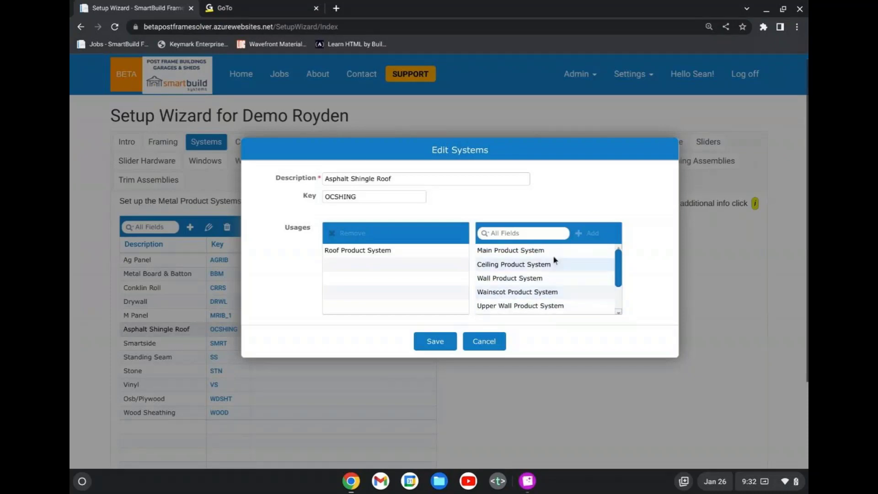
{"action": "scroll", "coordinate": [553, 274], "scroll_direction": "down", "scroll_amount": 1}
{"action": "scroll", "coordinate": [557, 280], "scroll_direction": "down", "scroll_amount": 1}
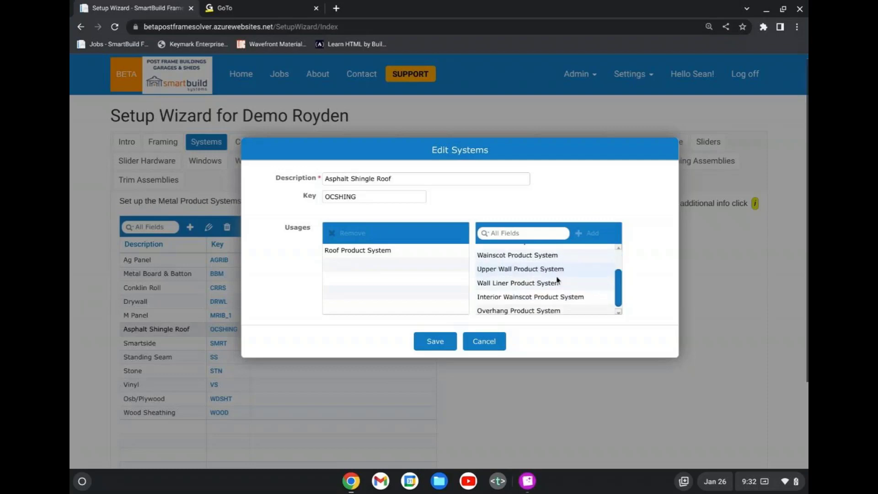
{"action": "scroll", "coordinate": [557, 280], "scroll_direction": "up", "scroll_amount": 2}
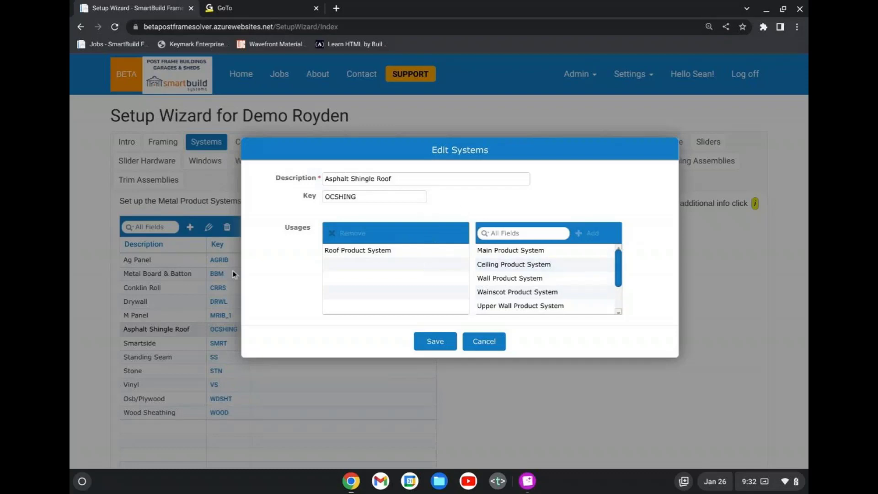
{"action": "scroll", "coordinate": [526, 284], "scroll_direction": "down", "scroll_amount": 3}
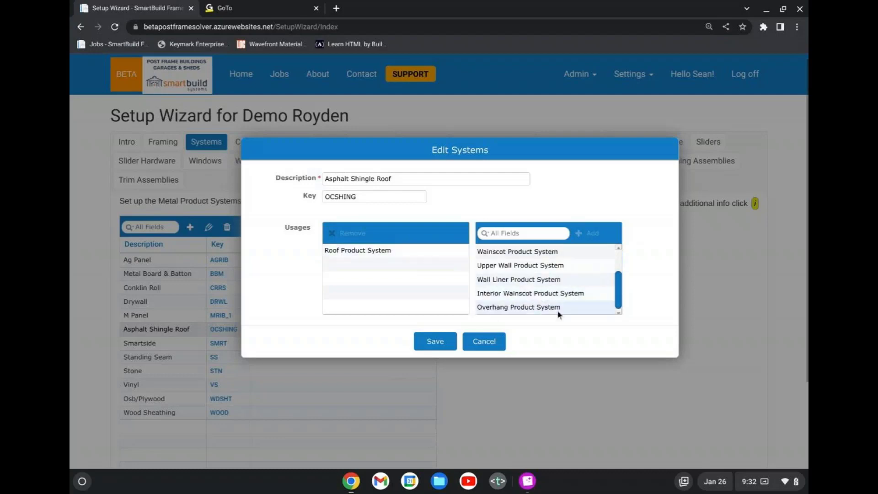
{"action": "scroll", "coordinate": [528, 293], "scroll_direction": "up", "scroll_amount": 1}
{"action": "scroll", "coordinate": [527, 293], "scroll_direction": "up", "scroll_amount": 2}
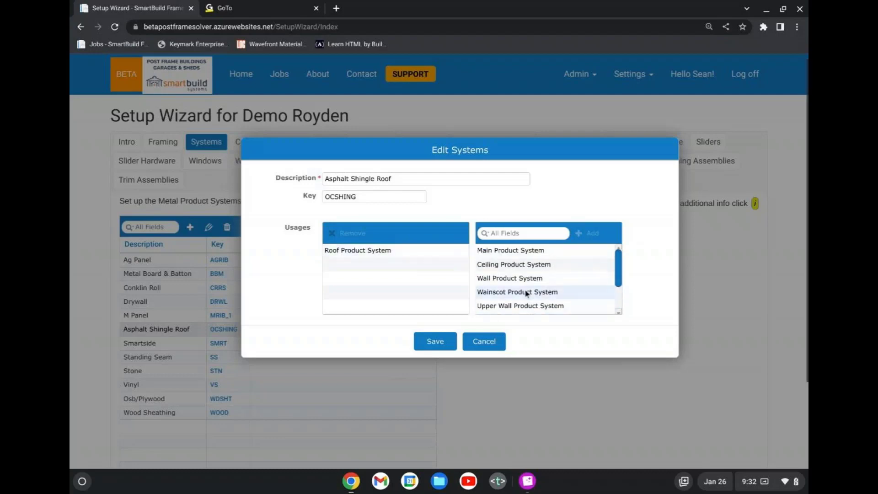
{"action": "scroll", "coordinate": [522, 274], "scroll_direction": "up", "scroll_amount": 1}
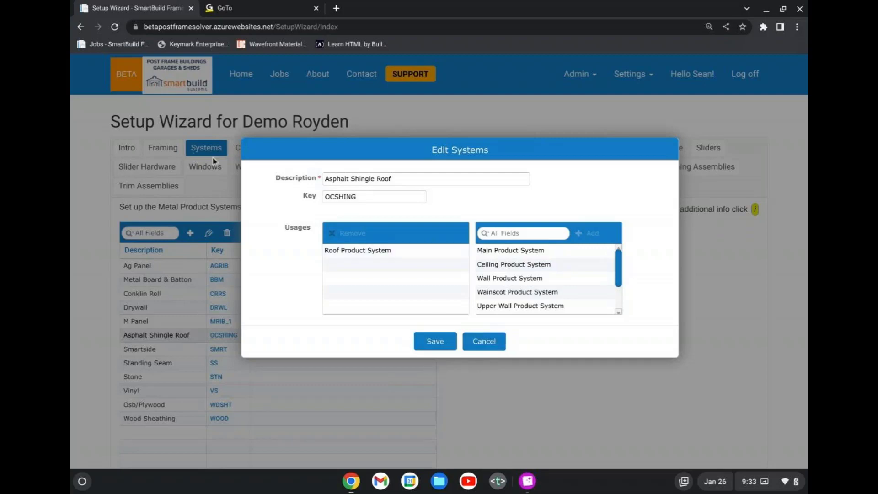
{"action": "left_click", "coordinate": [499, 342]}
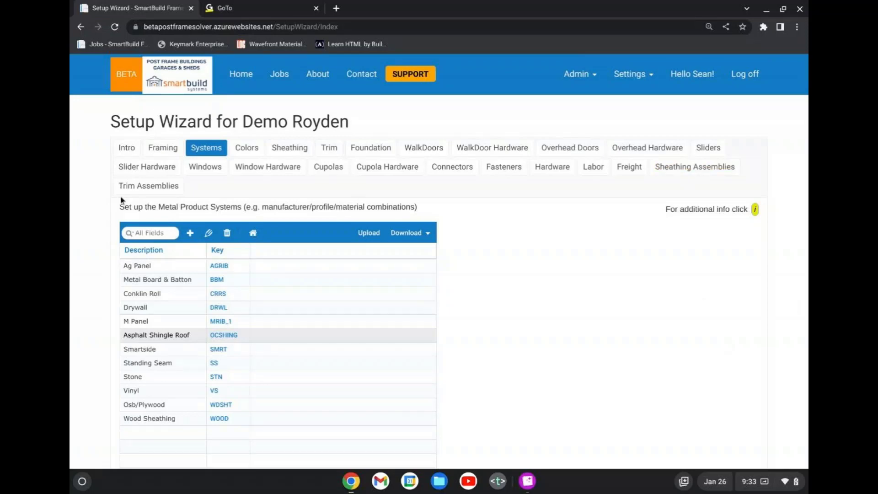
Show the details of asphalt shingle assembly A7 in Sheathing Assemblies and widen the Name column to fit the full names.
{"action": "left_click", "coordinate": [702, 176]}
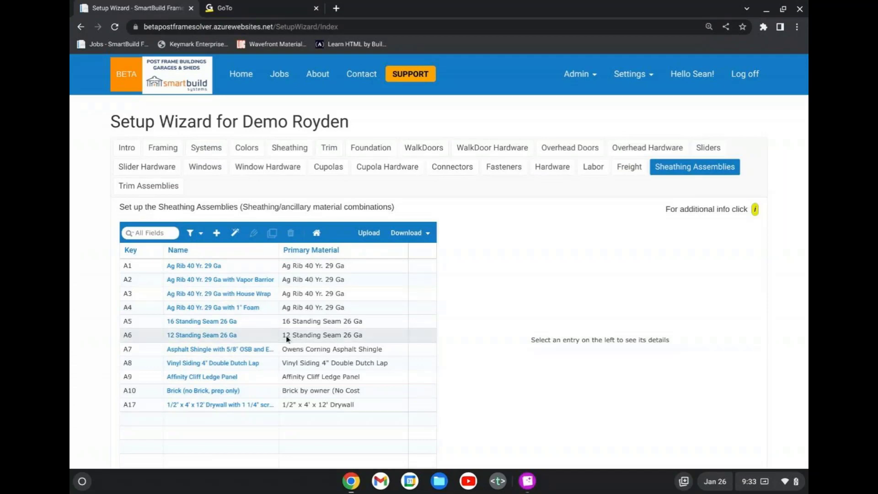
{"action": "left_click", "coordinate": [232, 353]}
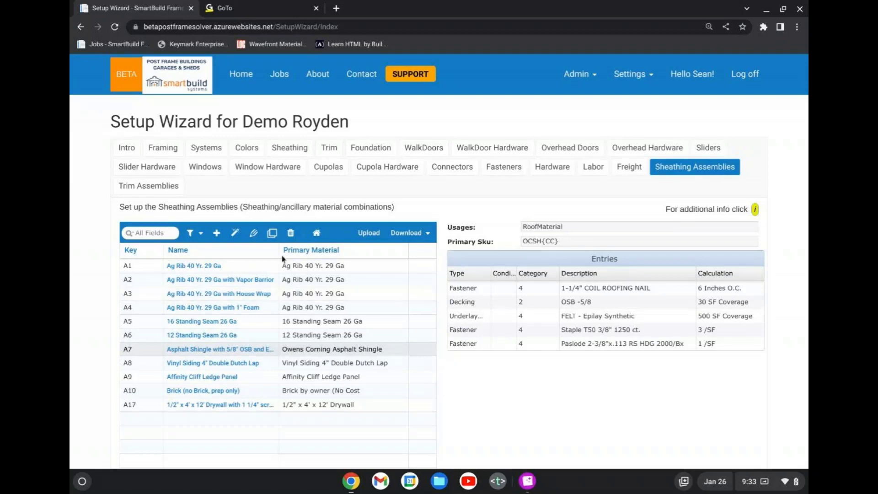
{"action": "left_click_drag", "start_coordinate": [278, 251], "coordinate": [305, 252]}
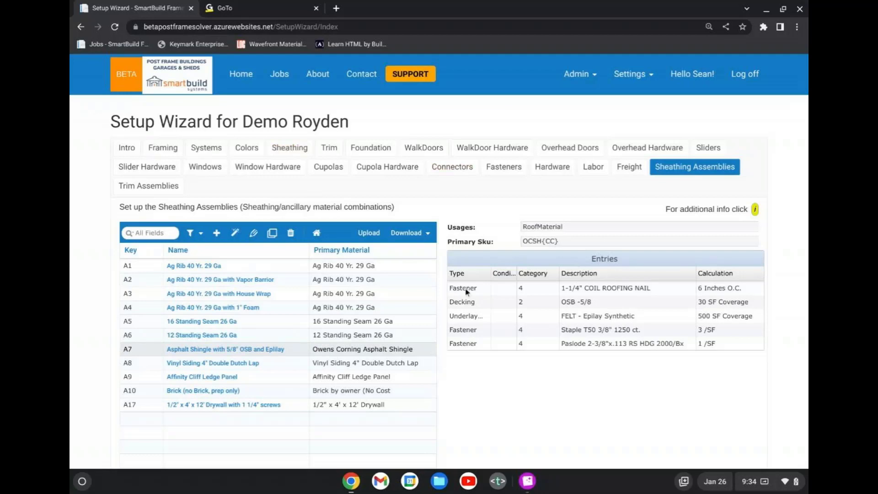
Open sheathing assembly A7 for editing and review the available Primary Material options without changing the selection.
{"action": "double_click", "coordinate": [320, 350]}
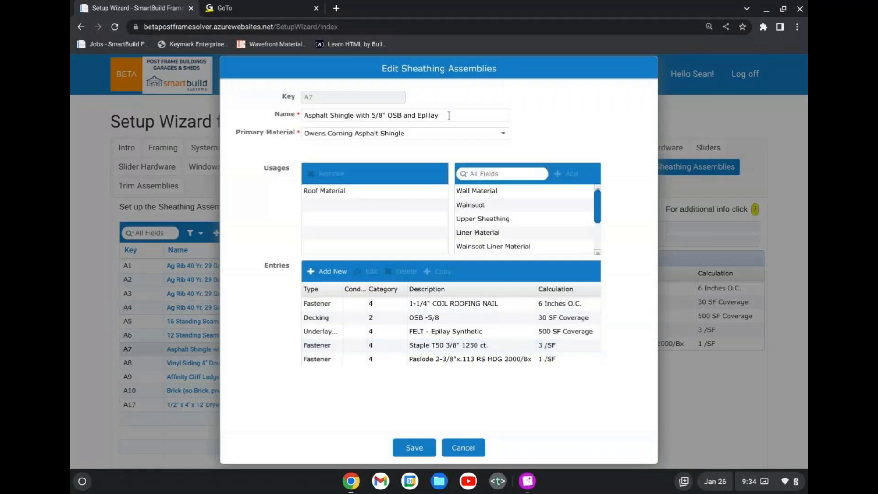
{"action": "left_click_drag", "start_coordinate": [494, 69], "coordinate": [565, 75]}
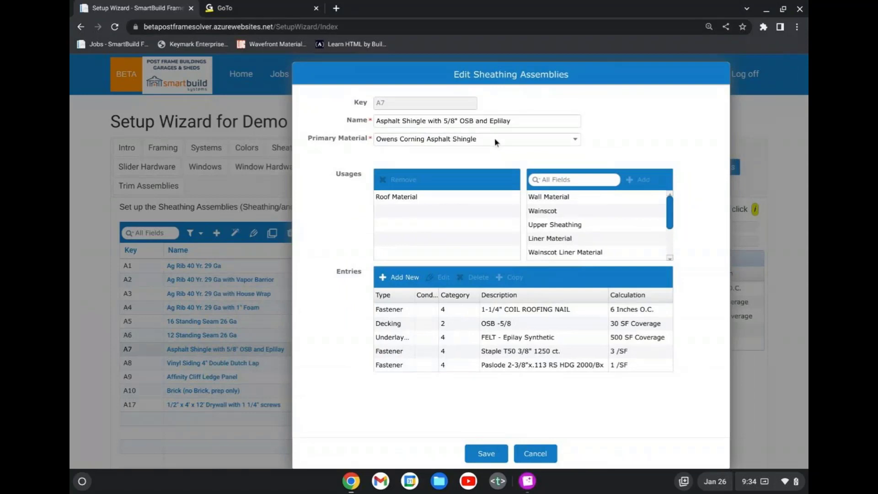
{"action": "left_click", "coordinate": [495, 138]}
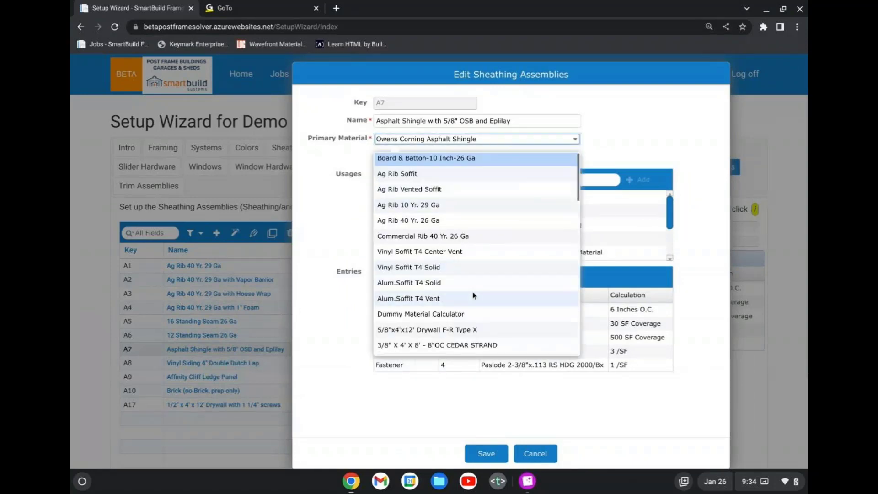
{"action": "scroll", "coordinate": [474, 297], "scroll_direction": "down", "scroll_amount": 2}
{"action": "scroll", "coordinate": [474, 298], "scroll_direction": "down", "scroll_amount": 6}
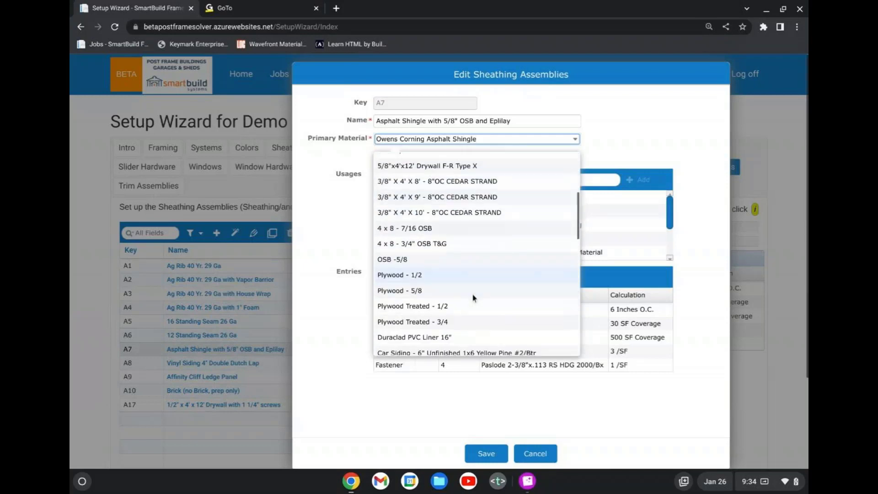
{"action": "scroll", "coordinate": [474, 295], "scroll_direction": "up", "scroll_amount": 8}
{"action": "left_click", "coordinate": [669, 106]}
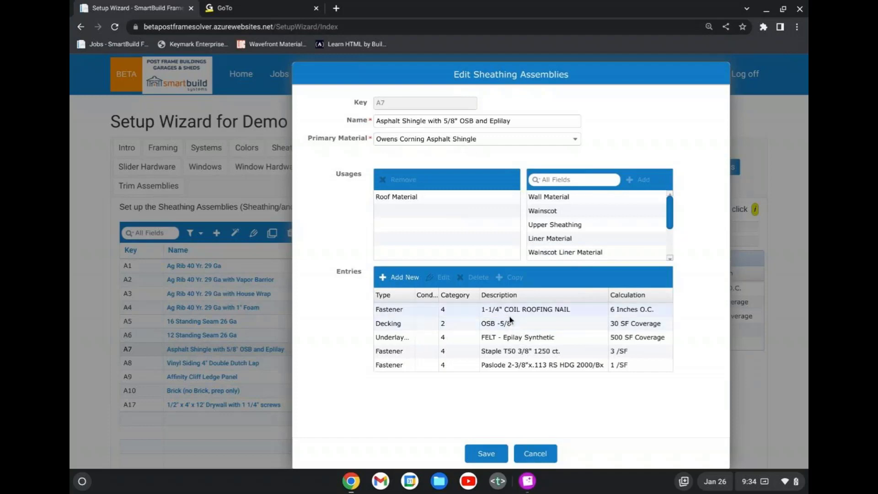
Review the 1-1/4" COIL ROOFING NAIL fastener entry's quantity and condition settings, and leave it without saving.
{"action": "scroll", "coordinate": [509, 319], "scroll_direction": "down", "scroll_amount": 1}
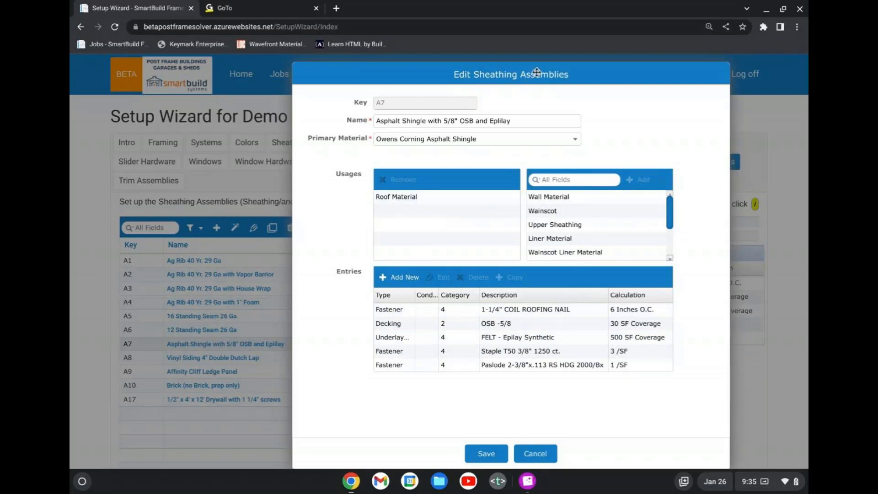
{"action": "left_click_drag", "start_coordinate": [537, 72], "coordinate": [572, 73]}
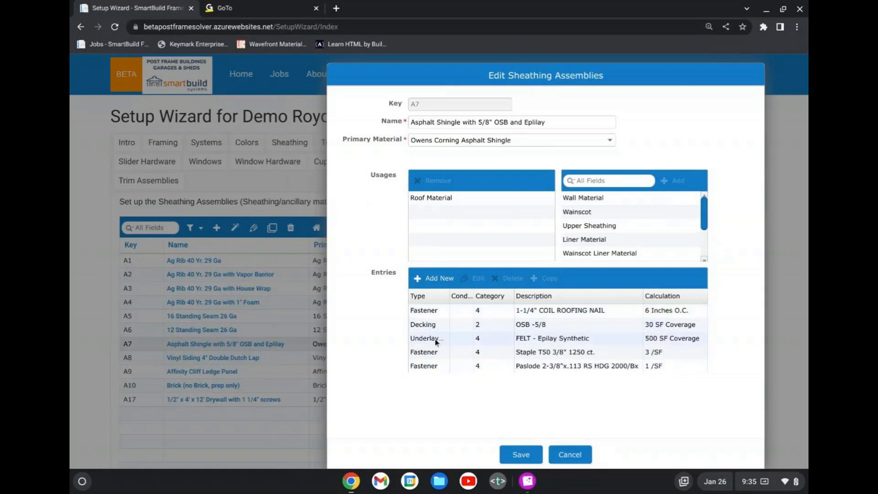
{"action": "double_click", "coordinate": [562, 313]}
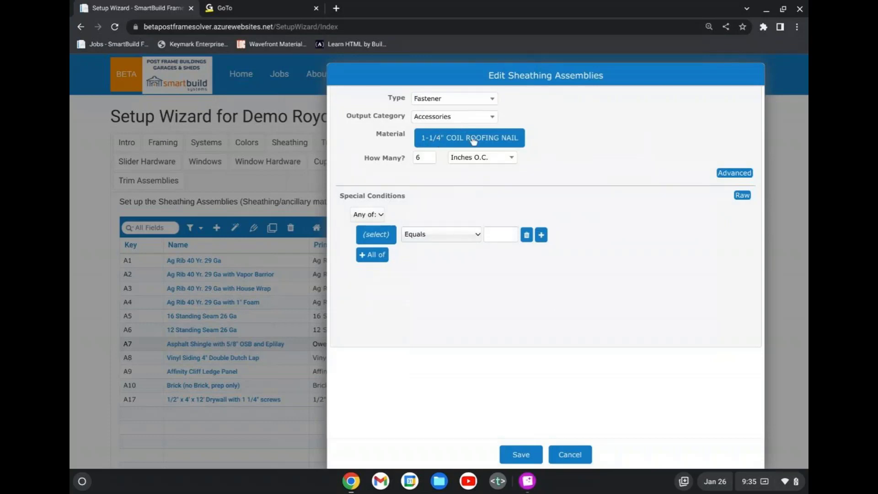
{"action": "left_click", "coordinate": [431, 159]}
{"action": "left_click", "coordinate": [567, 455]}
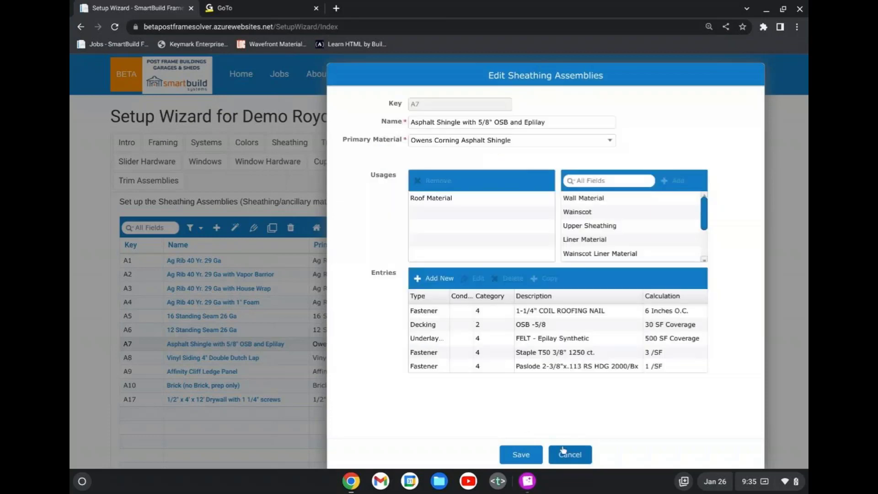
Review the OSB -5/8 decking entry's settings, and close both the entry and assembly A7 without saving.
{"action": "double_click", "coordinate": [564, 330]}
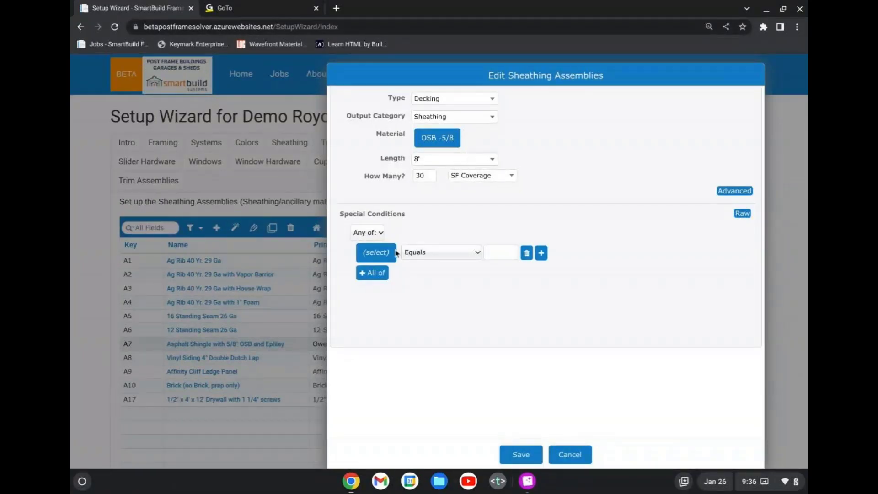
{"action": "left_click", "coordinate": [569, 460]}
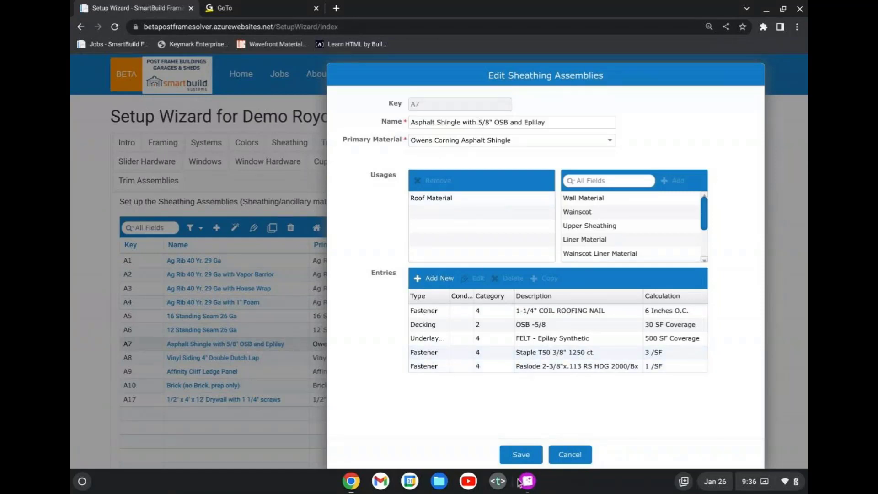
{"action": "left_click", "coordinate": [572, 455]}
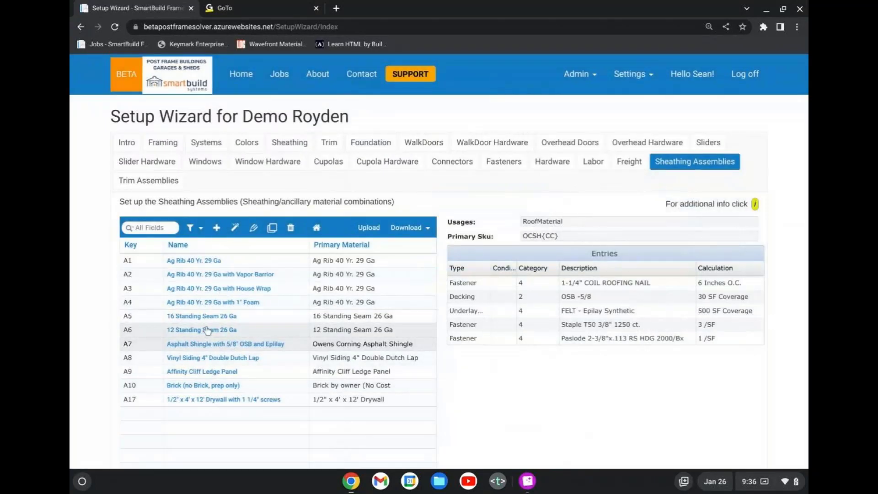
Compare the usages and entries of the Ag Rib A1, 16 Standing Seam, Brick and Drywall sheathing assemblies.
{"action": "left_click", "coordinate": [210, 266]}
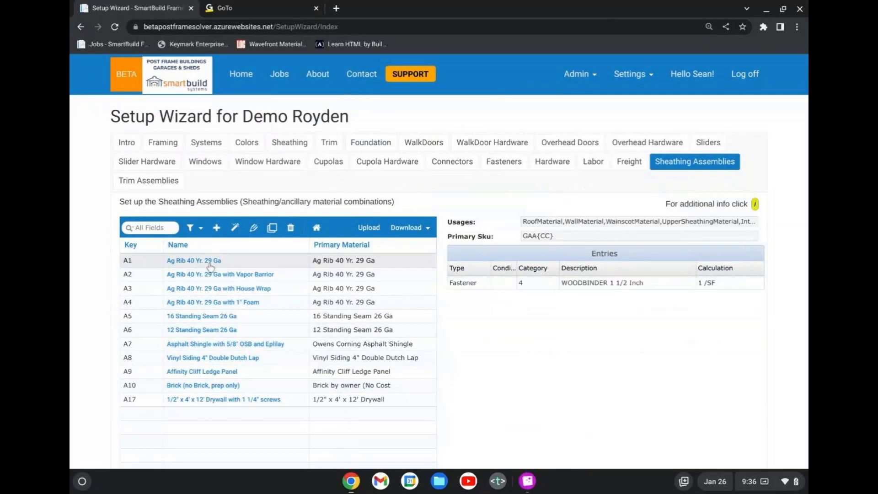
{"action": "left_click", "coordinate": [243, 318]}
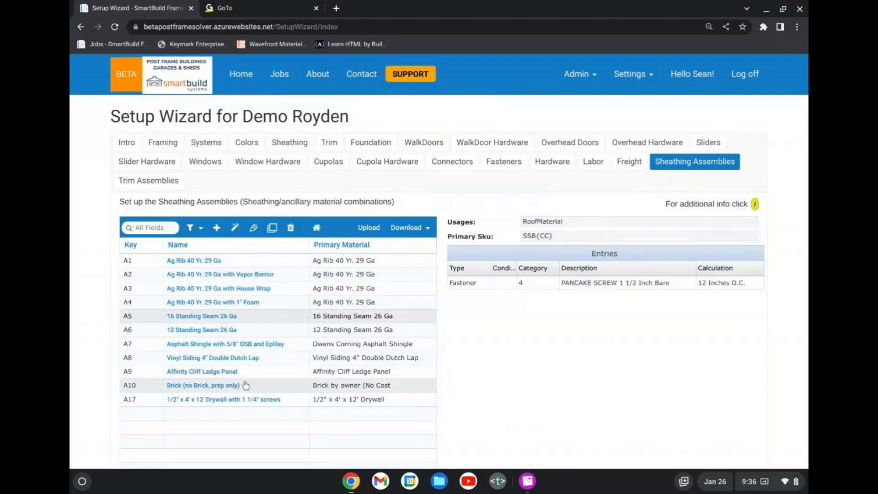
{"action": "left_click", "coordinate": [246, 386]}
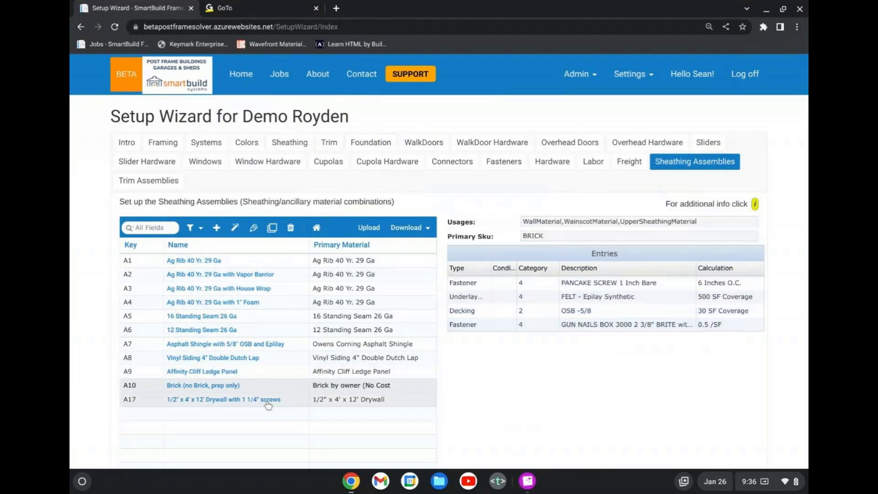
{"action": "left_click", "coordinate": [306, 396]}
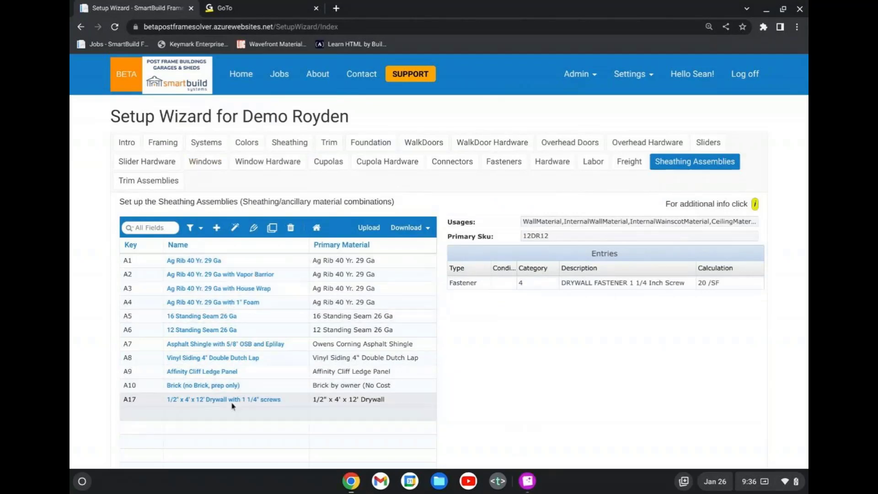
Open the Trim Assemblies page and compare the entries of the Shingle Ridge and Shingle Vented Ridge assemblies.
{"action": "left_click", "coordinate": [170, 184]}
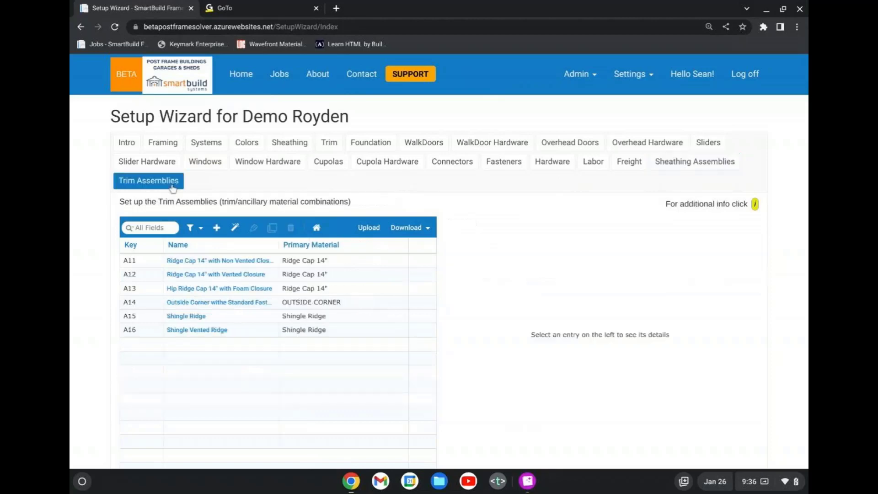
{"action": "left_click", "coordinate": [257, 317]}
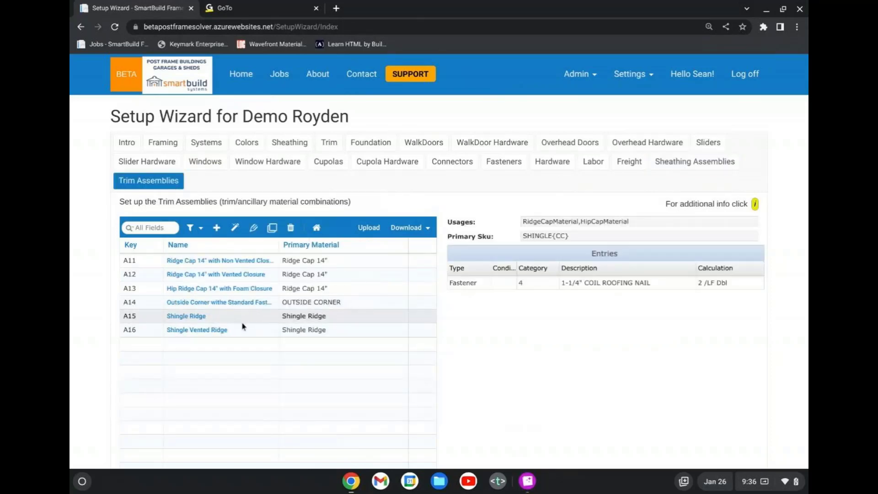
{"action": "left_click", "coordinate": [248, 334]}
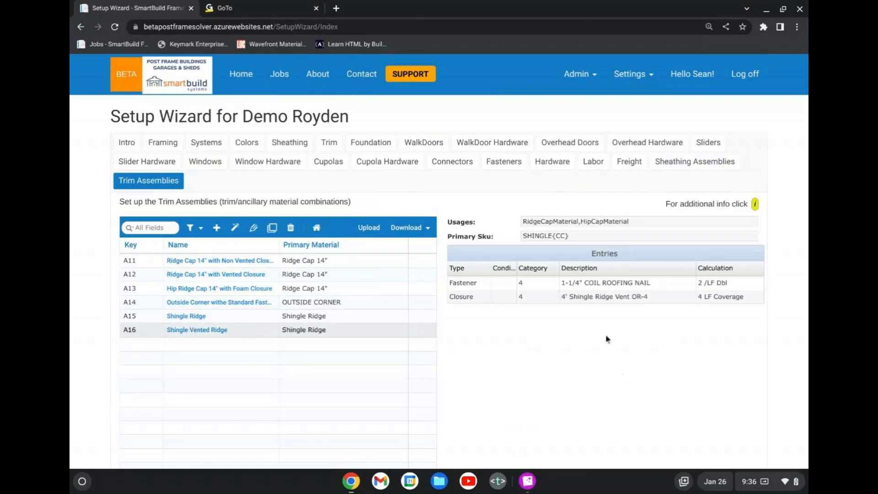
Recheck the entries of the Shingle Ridge trim assembly, and open the 1.81 Demo job for editing from the active jobs.
{"action": "left_click", "coordinate": [216, 319]}
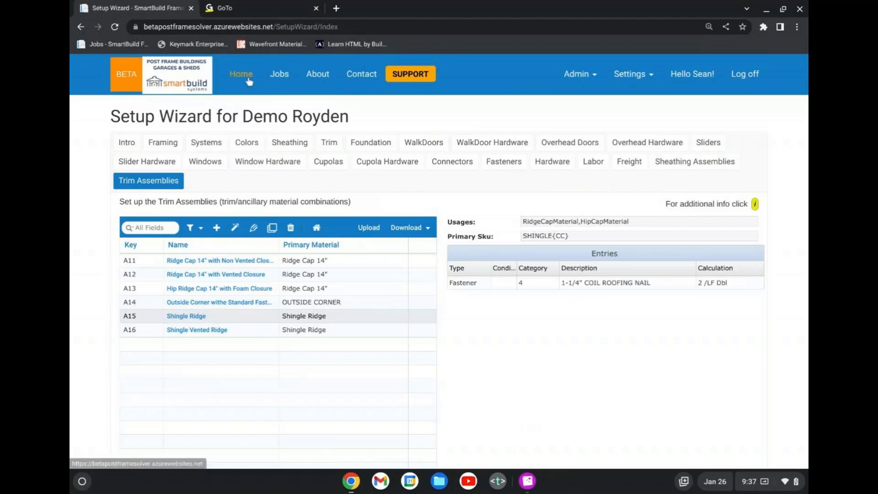
{"action": "left_click", "coordinate": [280, 79]}
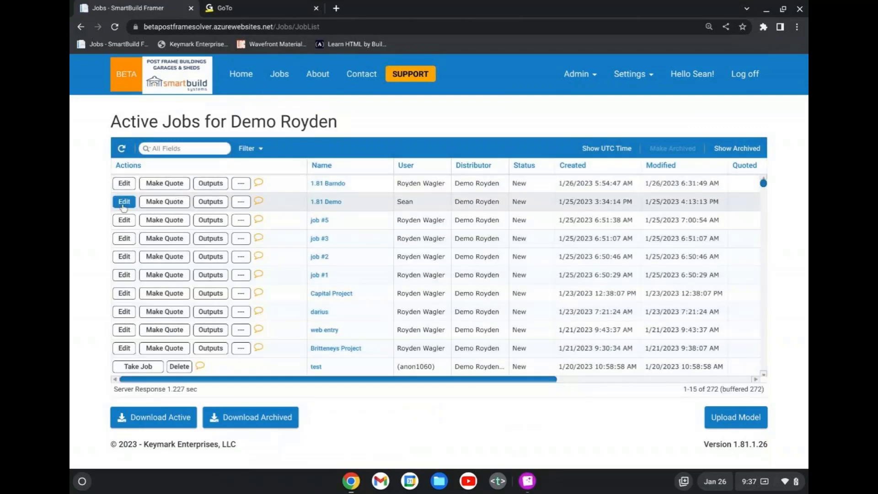
{"action": "left_click", "coordinate": [124, 204]}
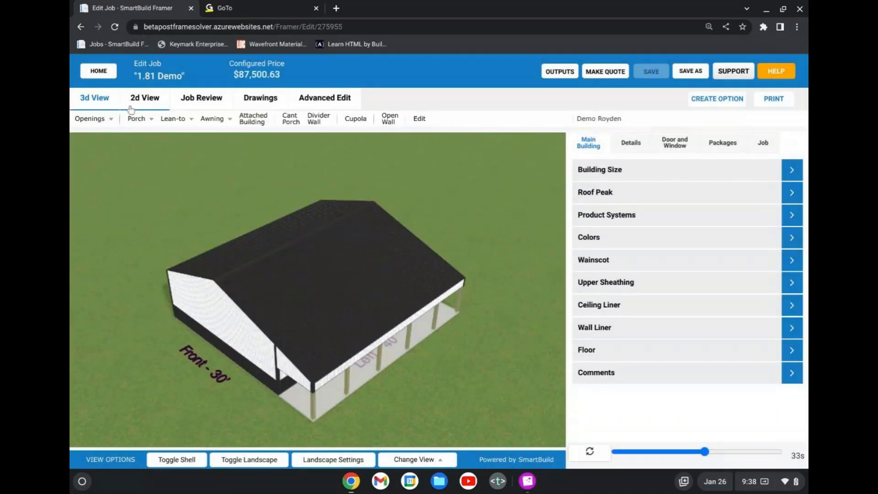
Review the sheathing materials, colors, quantities and lengths in the job review of the 1.81 Demo job.
{"action": "left_click_drag", "start_coordinate": [350, 325], "coordinate": [332, 310]}
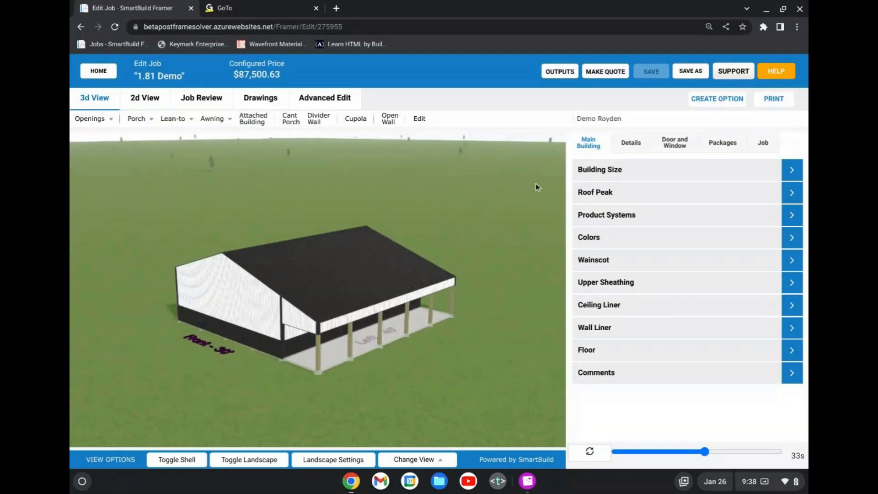
{"action": "left_click", "coordinate": [201, 97]}
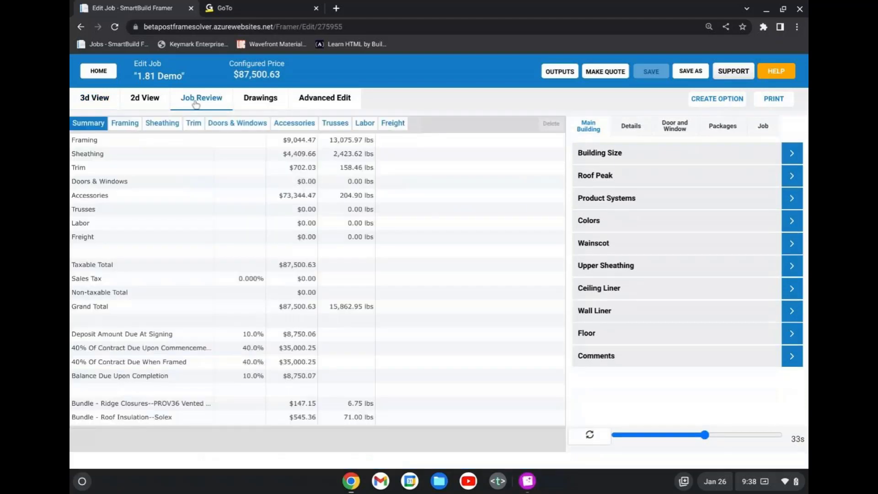
{"action": "left_click", "coordinate": [164, 124]}
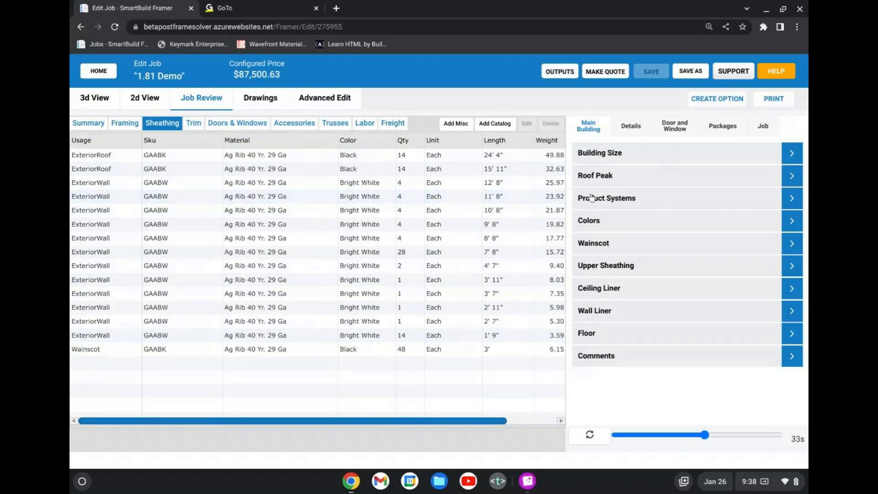
Show the main building's Product Systems settings and review the choices for Main Product System without picking one.
{"action": "left_click", "coordinate": [668, 202]}
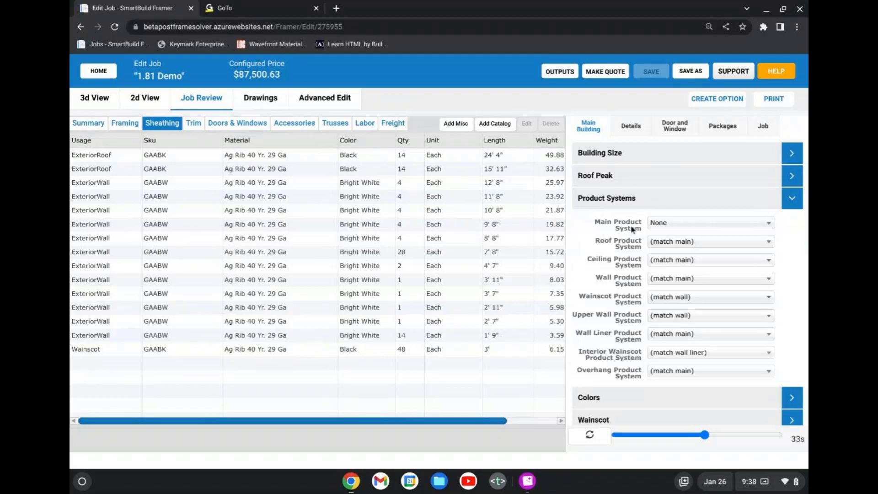
{"action": "left_click", "coordinate": [677, 224]}
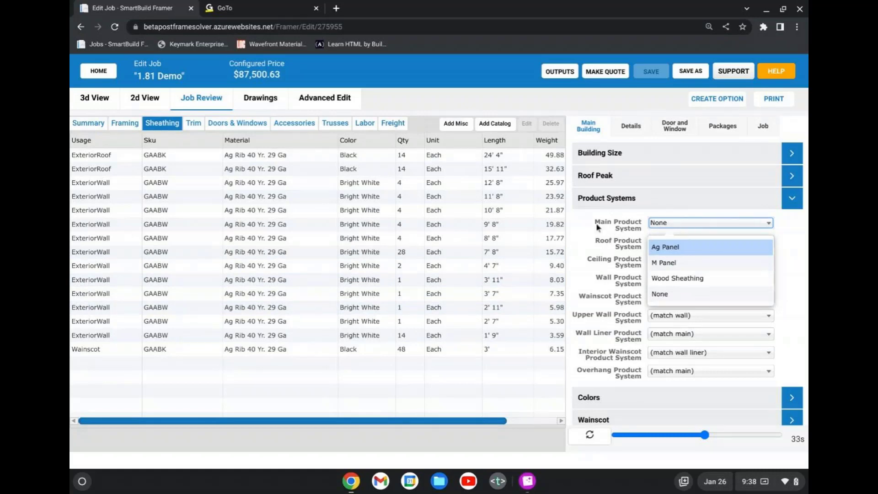
{"action": "left_click", "coordinate": [622, 224]}
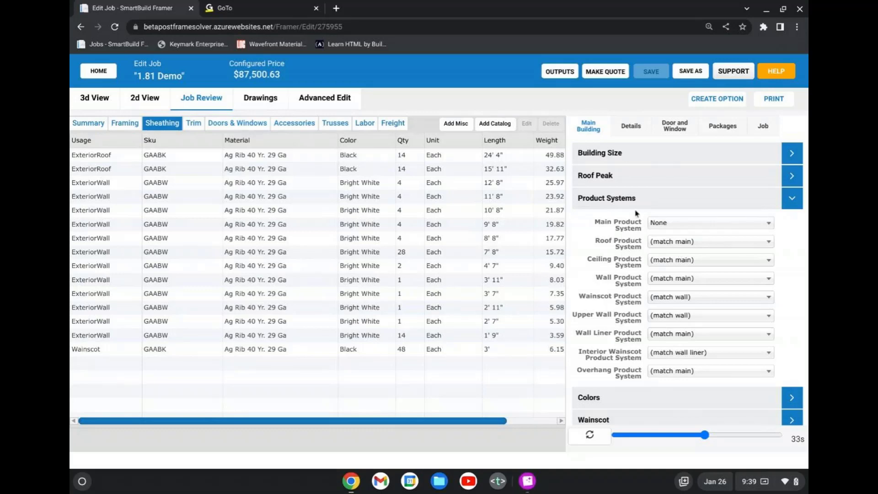
Set the Roof Material under Roof Sheathing details to Asphalt Shingle with 5/8" OSB and Eplilay+ and recalculate the job.
{"action": "left_click", "coordinate": [635, 131]}
{"action": "scroll", "coordinate": [661, 327], "scroll_direction": "down", "scroll_amount": 1}
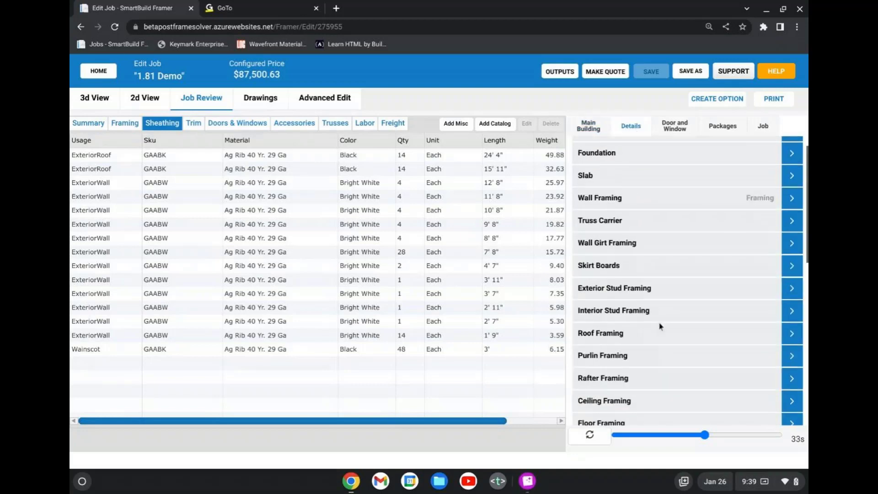
{"action": "scroll", "coordinate": [661, 326], "scroll_direction": "down", "scroll_amount": 1}
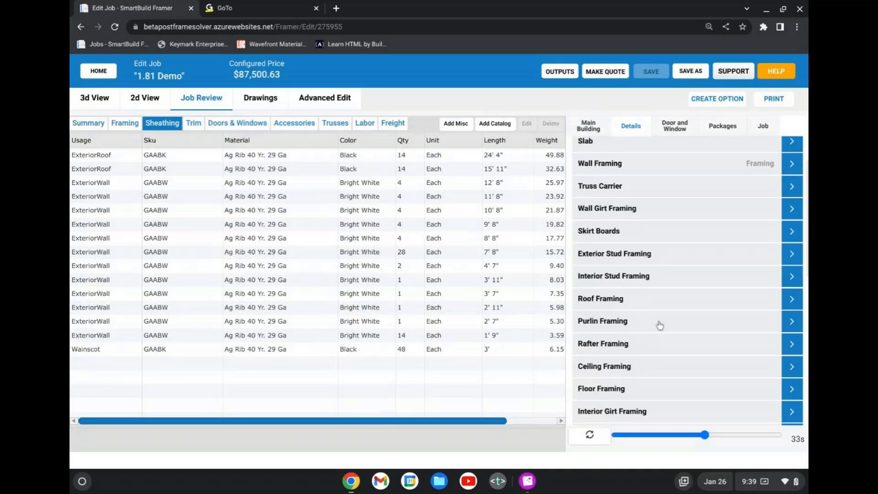
{"action": "scroll", "coordinate": [660, 325], "scroll_direction": "down", "scroll_amount": 2}
{"action": "scroll", "coordinate": [660, 325], "scroll_direction": "down", "scroll_amount": 3}
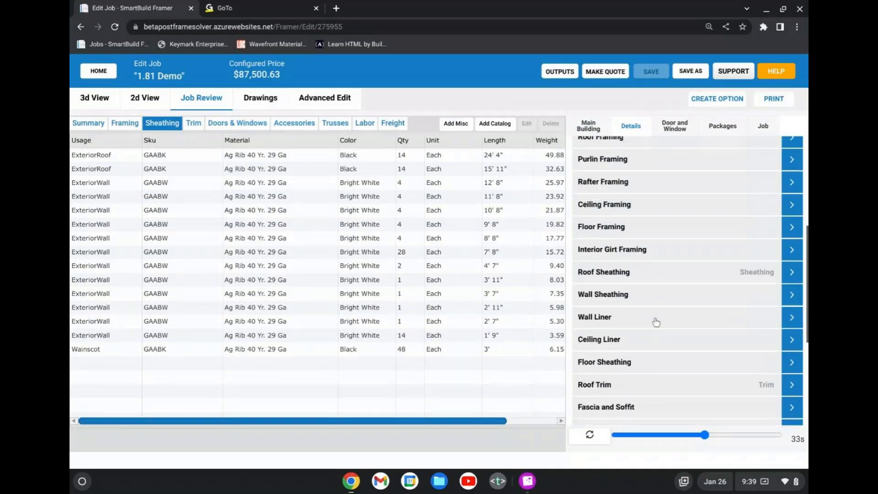
{"action": "left_click", "coordinate": [647, 276]}
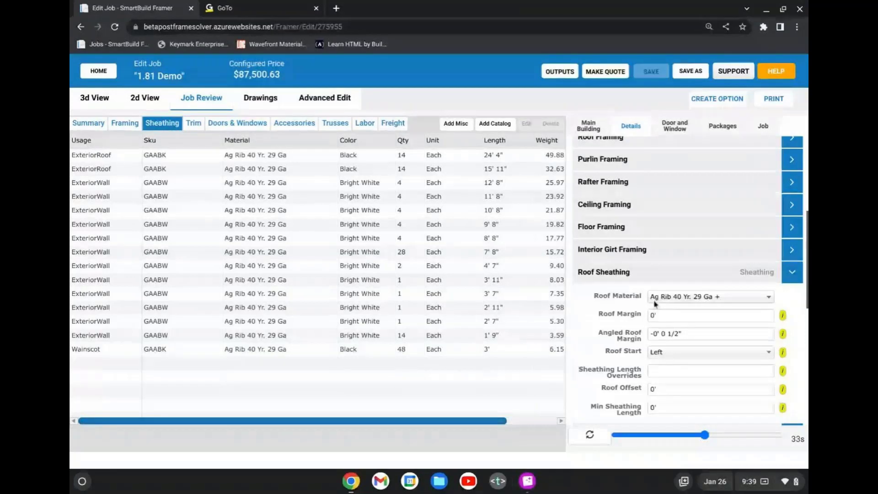
{"action": "left_click", "coordinate": [712, 300]}
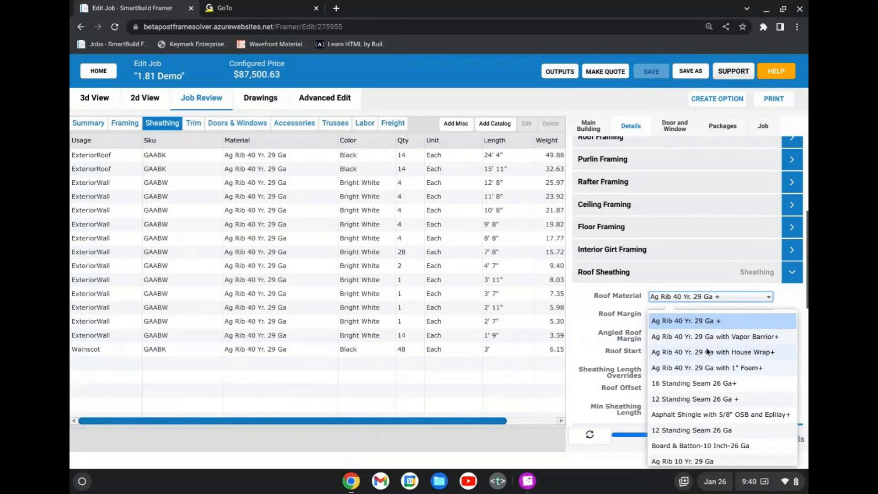
{"action": "scroll", "coordinate": [707, 353], "scroll_direction": "down", "scroll_amount": 1}
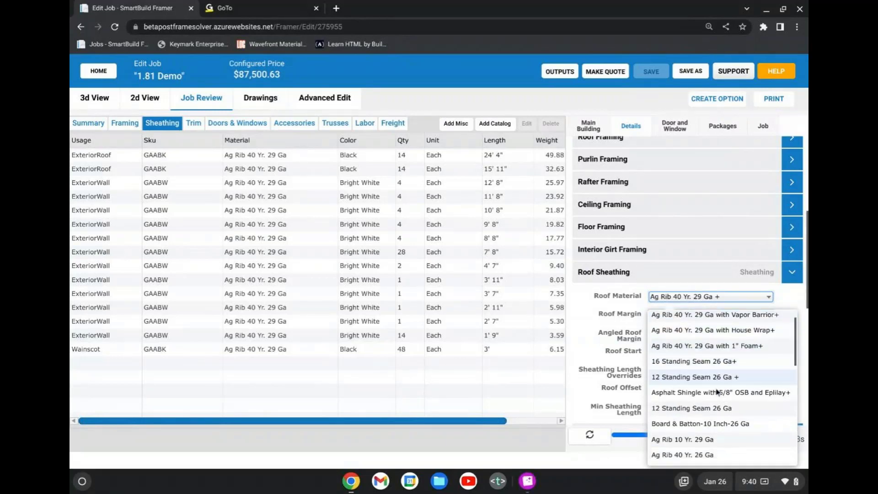
{"action": "scroll", "coordinate": [713, 366], "scroll_direction": "down", "scroll_amount": 3}
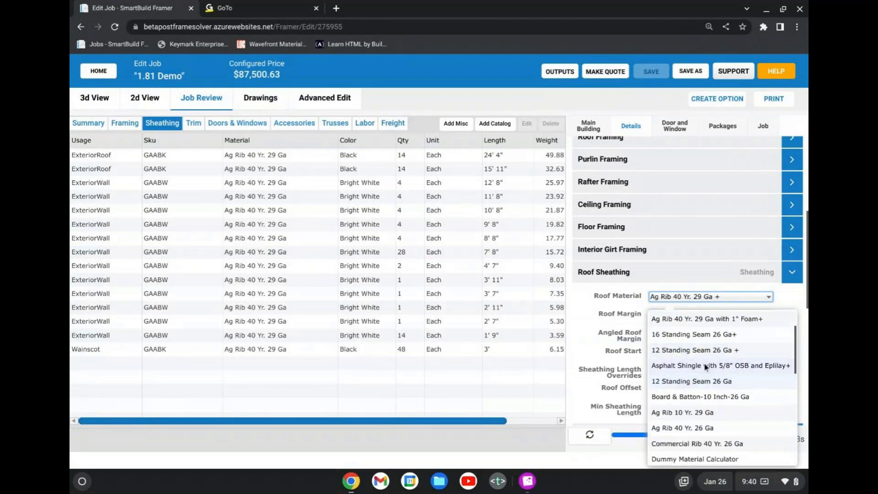
{"action": "left_click", "coordinate": [708, 369]}
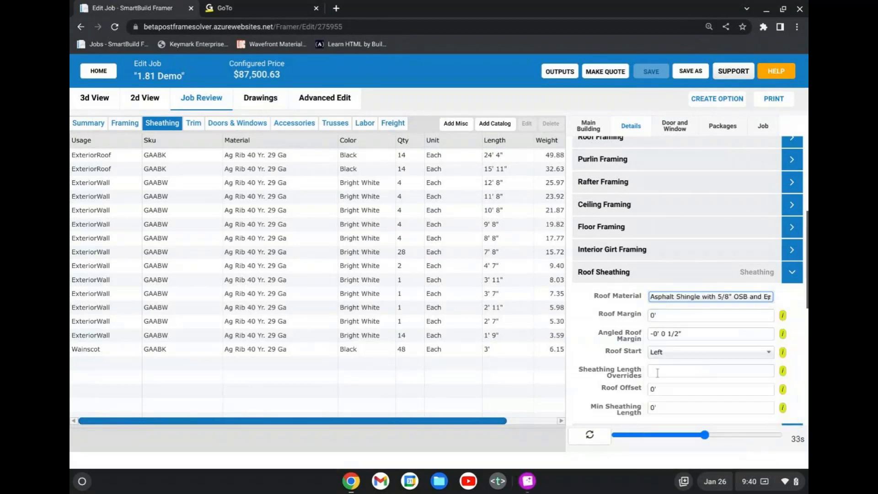
{"action": "right_click", "coordinate": [578, 449]}
{"action": "left_click", "coordinate": [587, 452]}
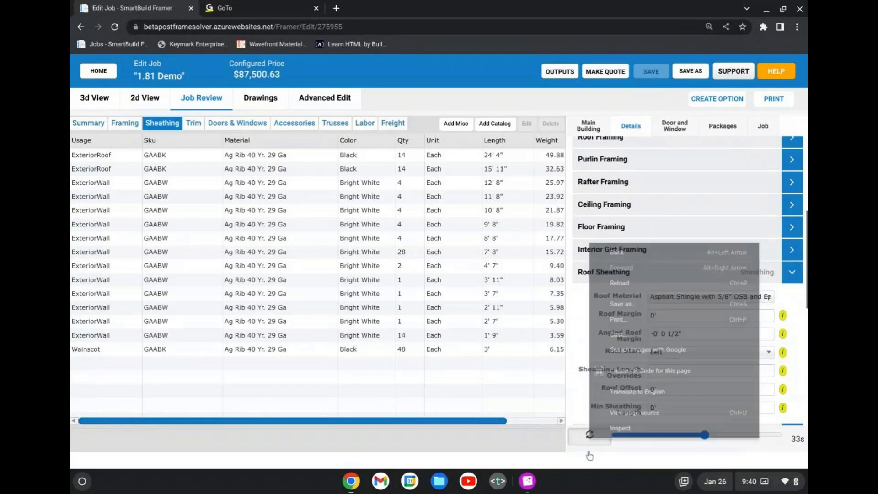
{"action": "left_click", "coordinate": [591, 439]}
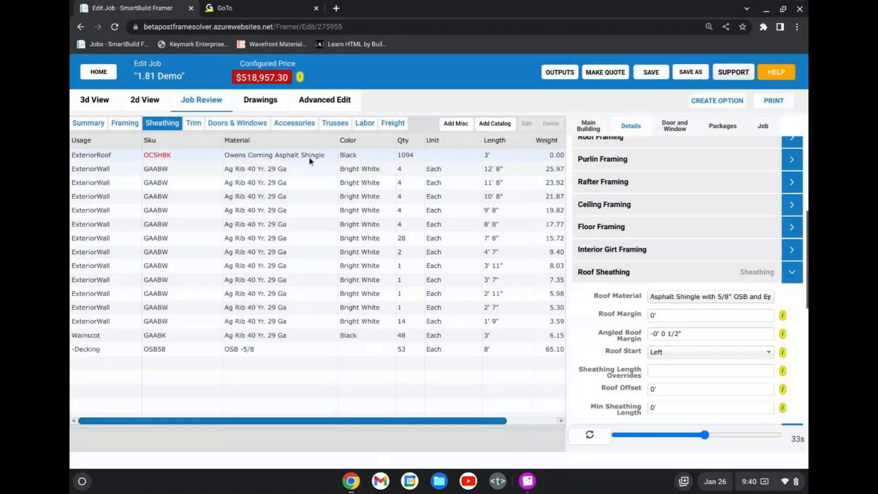
Check the roof shingle entry in the sheathing review and examine the fasteners and packages in the accessories review.
{"action": "left_click", "coordinate": [309, 156]}
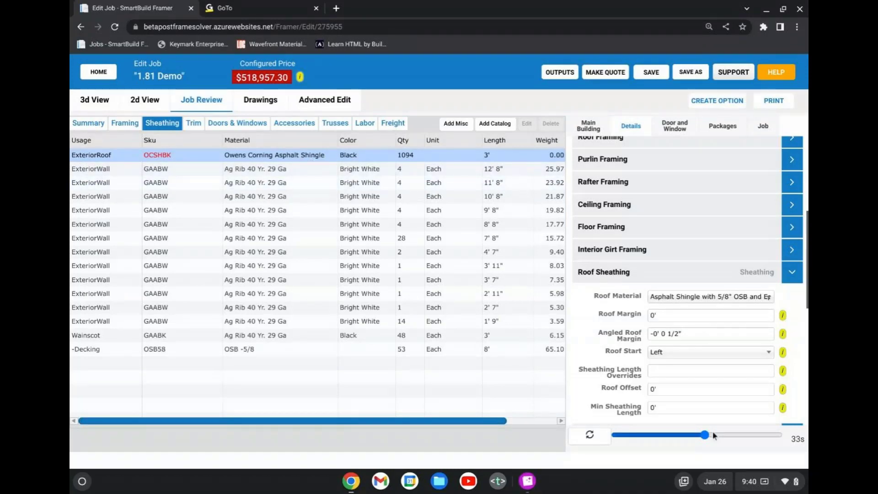
{"action": "left_click", "coordinate": [310, 124]}
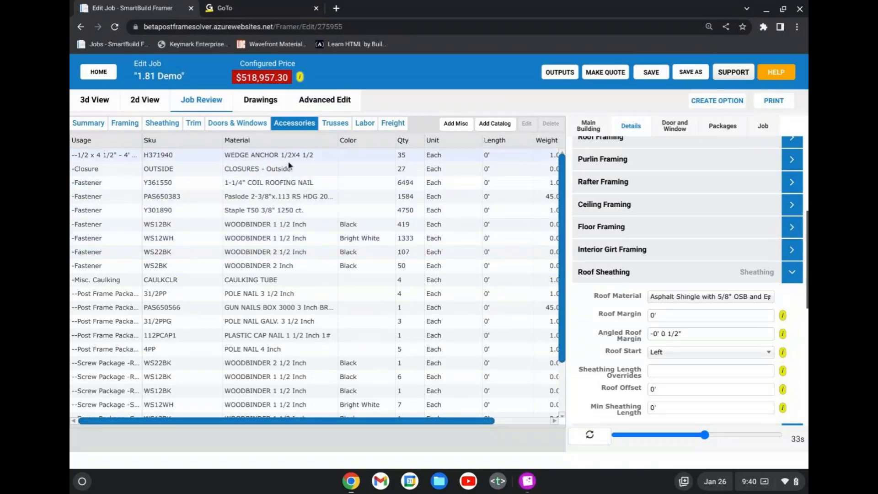
{"action": "left_click", "coordinate": [695, 298]}
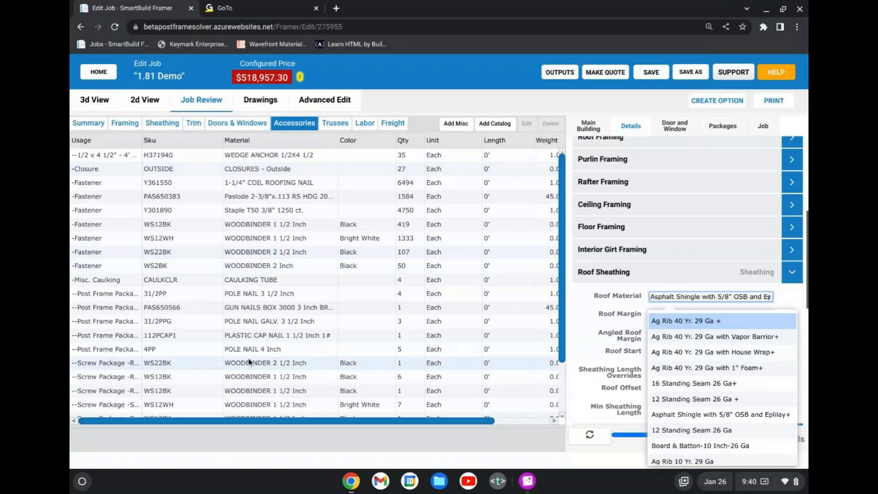
{"action": "scroll", "coordinate": [249, 362], "scroll_direction": "down", "scroll_amount": 1}
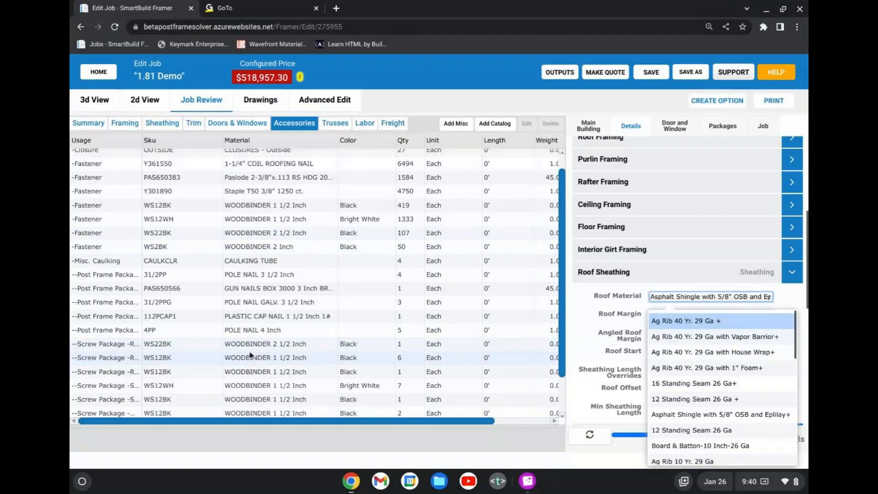
{"action": "scroll", "coordinate": [250, 355], "scroll_direction": "up", "scroll_amount": 1}
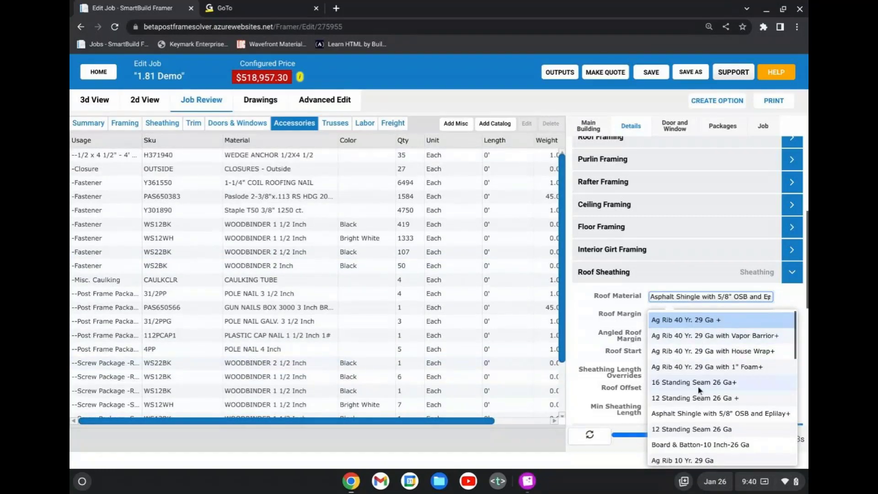
Look through all the Roof Material choices without picking one.
{"action": "scroll", "coordinate": [700, 393], "scroll_direction": "down", "scroll_amount": 3}
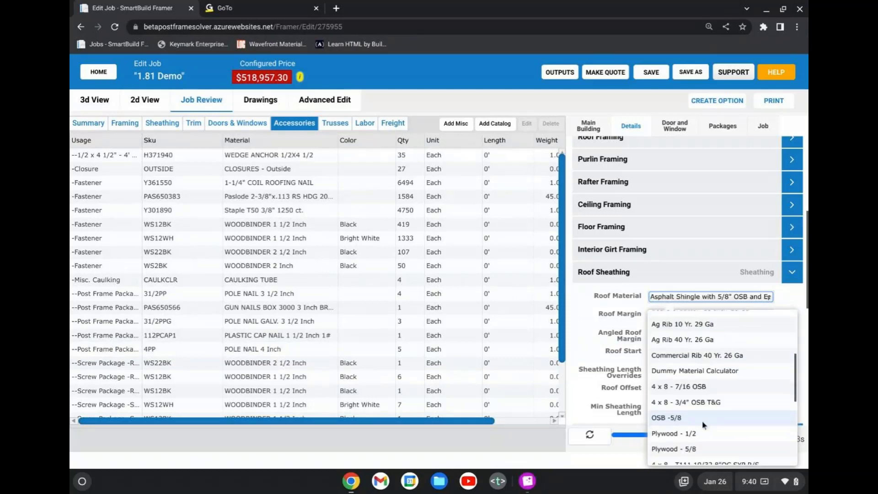
{"action": "scroll", "coordinate": [702, 421], "scroll_direction": "down", "scroll_amount": 5}
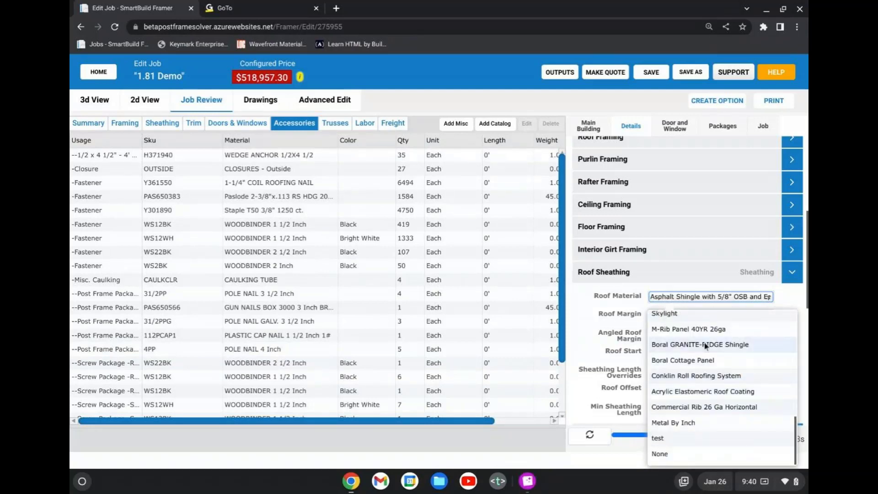
{"action": "scroll", "coordinate": [707, 366], "scroll_direction": "up", "scroll_amount": 1}
{"action": "scroll", "coordinate": [709, 359], "scroll_direction": "up", "scroll_amount": 8}
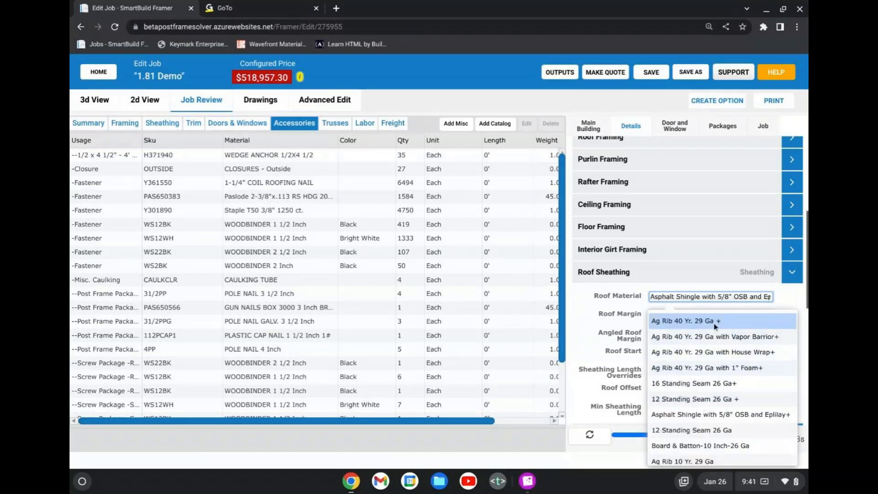
Show the main building's color settings and browse the full range of Roof Color choices without picking one.
{"action": "left_click", "coordinate": [600, 135]}
{"action": "left_click", "coordinate": [594, 130]}
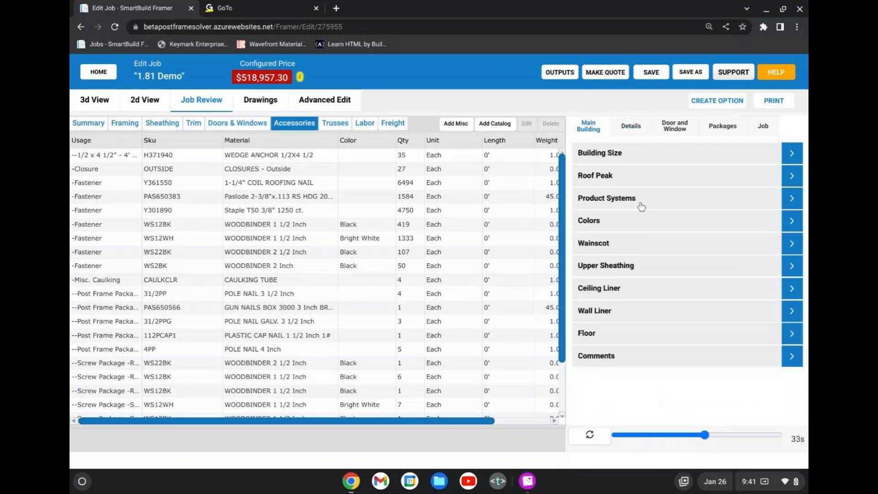
{"action": "left_click", "coordinate": [642, 221]}
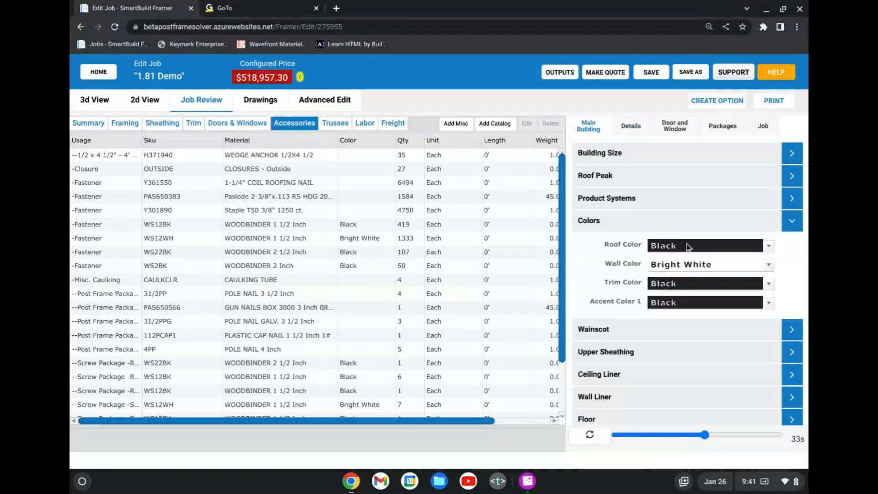
{"action": "left_click", "coordinate": [689, 247]}
{"action": "scroll", "coordinate": [709, 340], "scroll_direction": "down", "scroll_amount": 10}
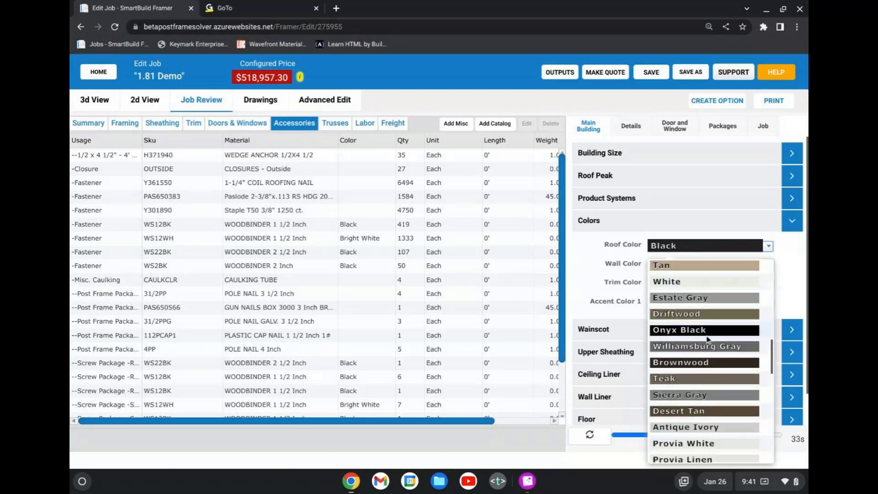
{"action": "scroll", "coordinate": [709, 340], "scroll_direction": "down", "scroll_amount": 15}
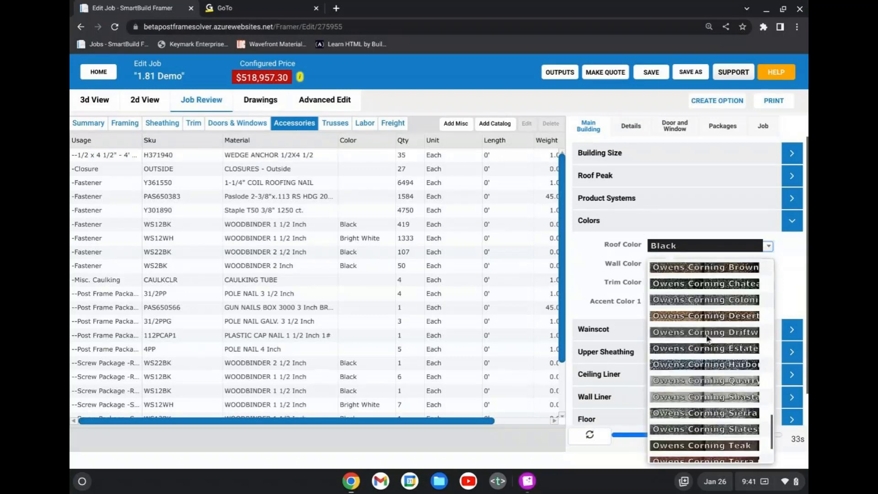
{"action": "scroll", "coordinate": [711, 412], "scroll_direction": "up", "scroll_amount": 20}
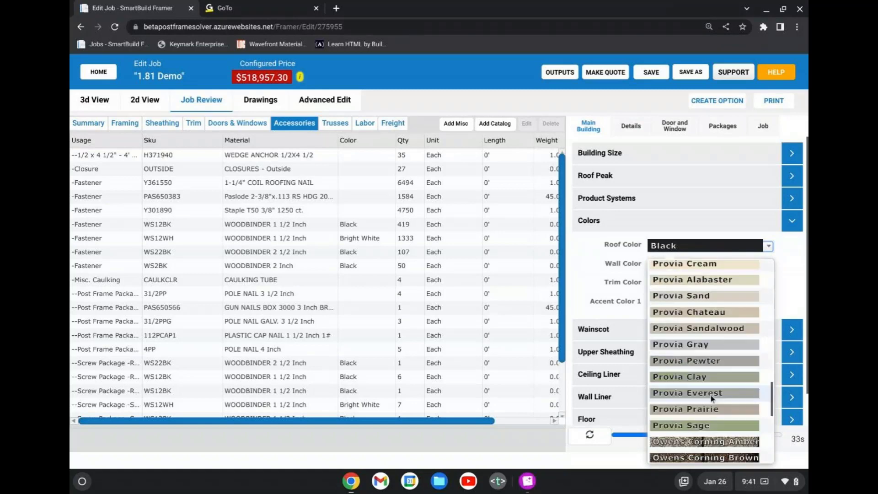
Set the main building's Roof Product System to Asphalt Shingle Roof and recalculate the job.
{"action": "left_click", "coordinate": [645, 219]}
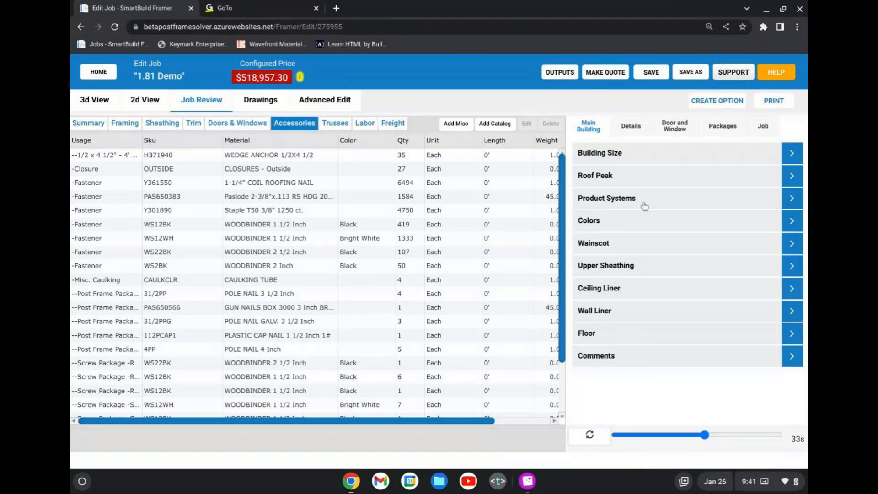
{"action": "left_click", "coordinate": [646, 201]}
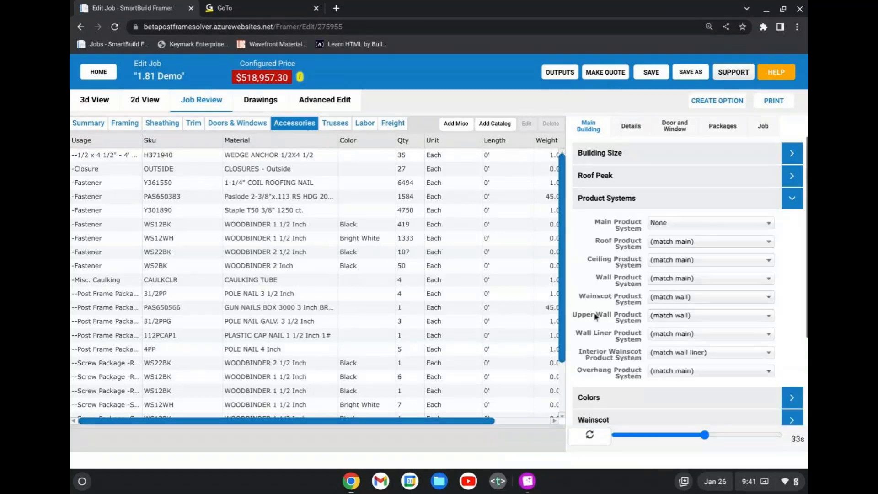
{"action": "left_click", "coordinate": [693, 243]}
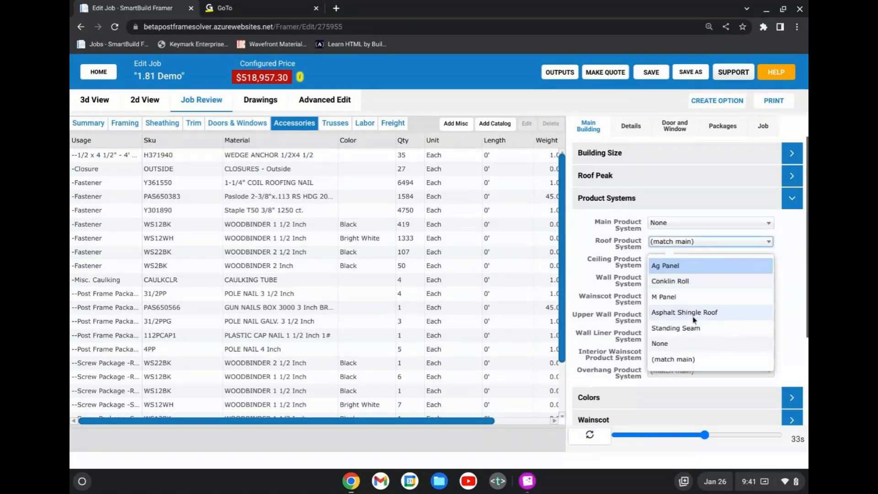
{"action": "left_click", "coordinate": [694, 313]}
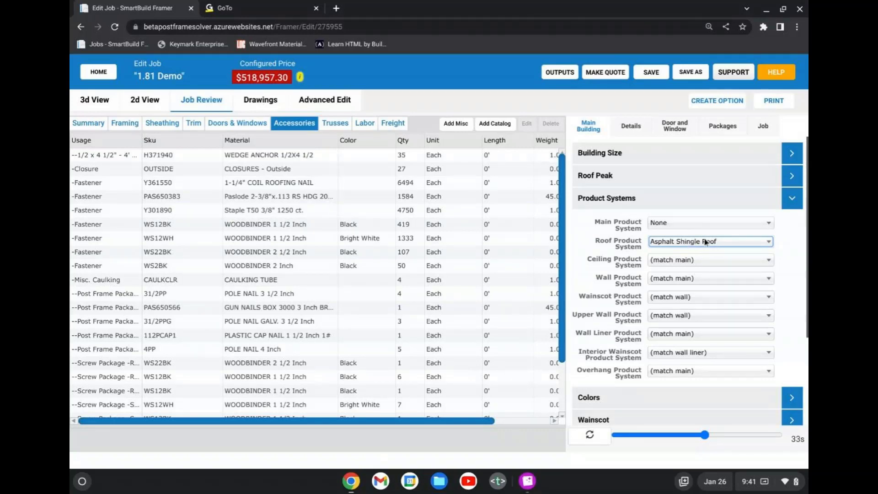
{"action": "left_click", "coordinate": [592, 445]}
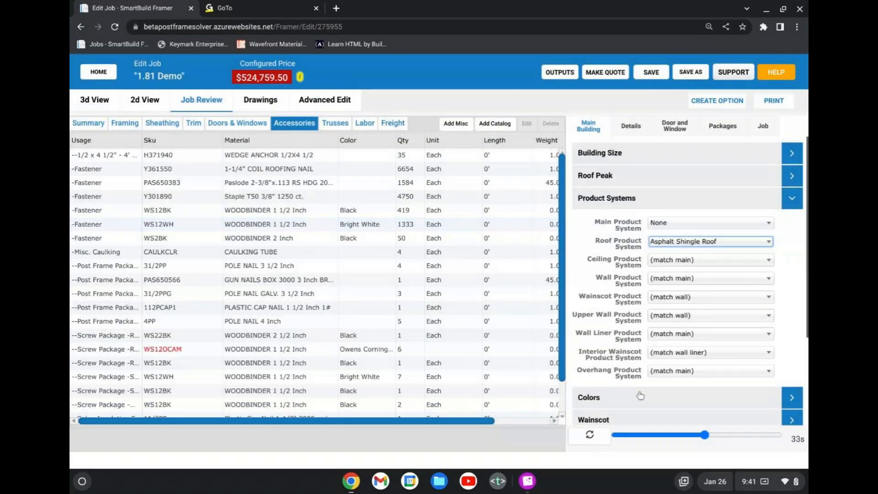
Review the Owens Corning colors offered for the roof and choose Owens Corning Amber as the Roof Color.
{"action": "left_click", "coordinate": [641, 396]}
{"action": "left_click", "coordinate": [709, 247]}
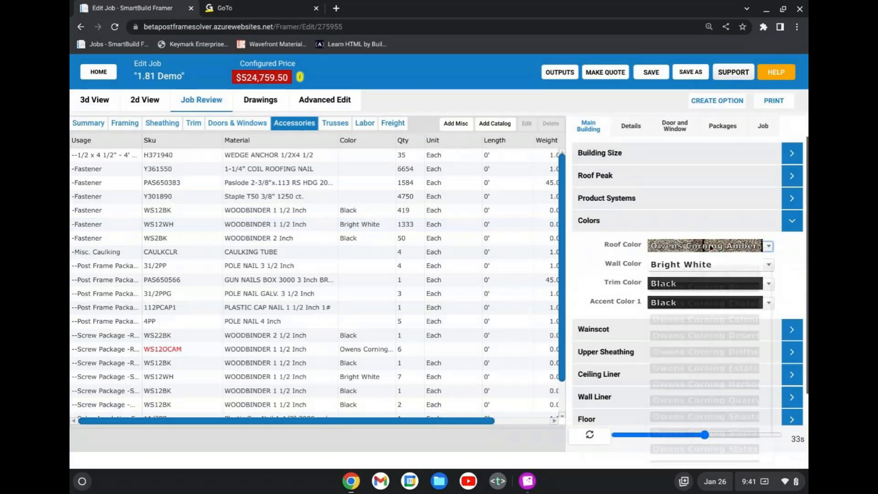
{"action": "scroll", "coordinate": [713, 329], "scroll_direction": "down", "scroll_amount": 2}
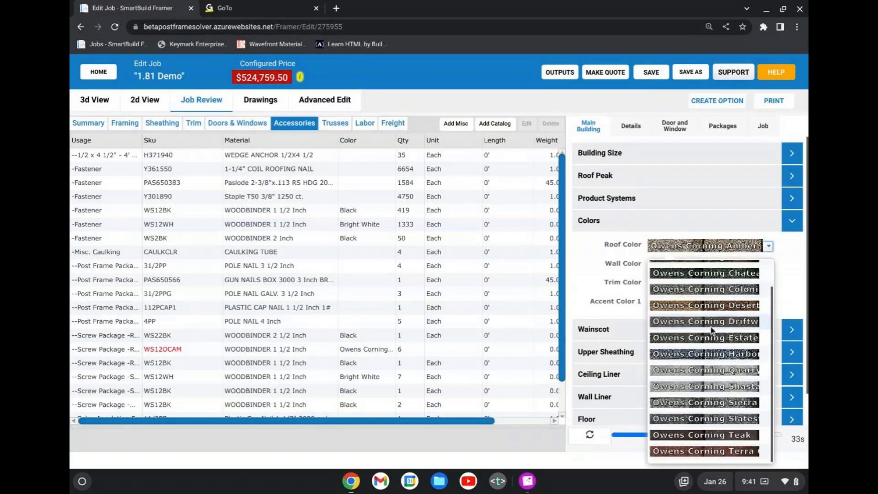
{"action": "scroll", "coordinate": [709, 331], "scroll_direction": "up", "scroll_amount": 1}
{"action": "scroll", "coordinate": [703, 332], "scroll_direction": "up", "scroll_amount": 2}
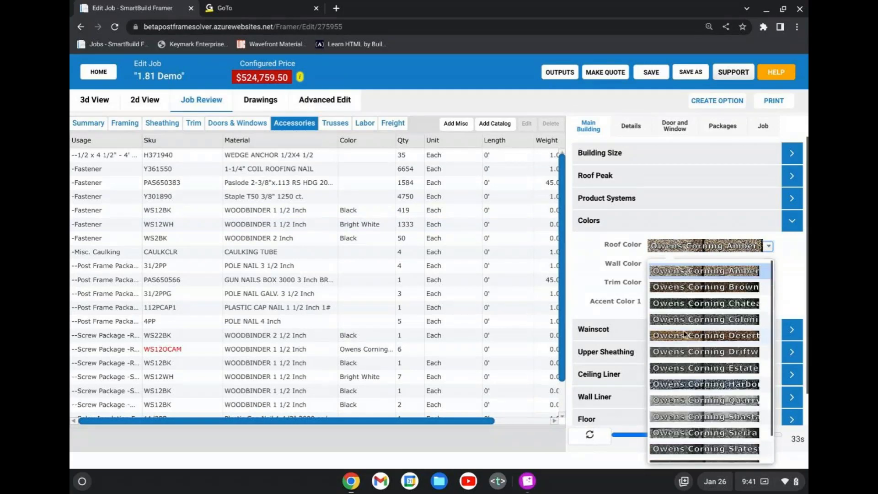
{"action": "left_click", "coordinate": [710, 272]}
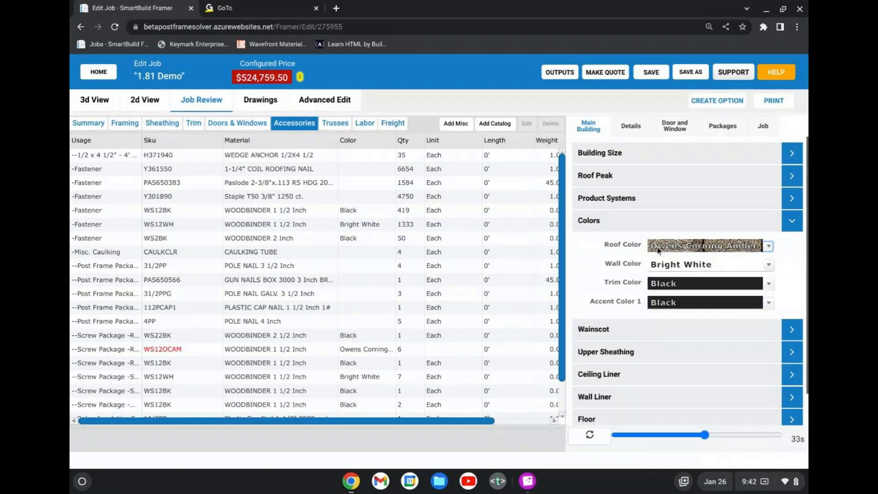
Check the Roof Material choices in the Roof Sheathing details without changing them, and review the job's sheathing material list.
{"action": "left_click", "coordinate": [631, 126]}
{"action": "scroll", "coordinate": [668, 330], "scroll_direction": "down", "scroll_amount": 3}
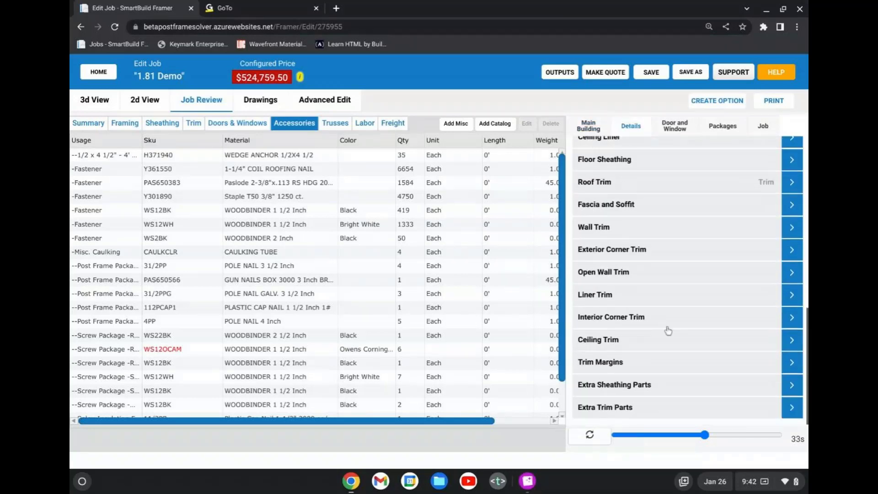
{"action": "scroll", "coordinate": [668, 331], "scroll_direction": "up", "scroll_amount": 2}
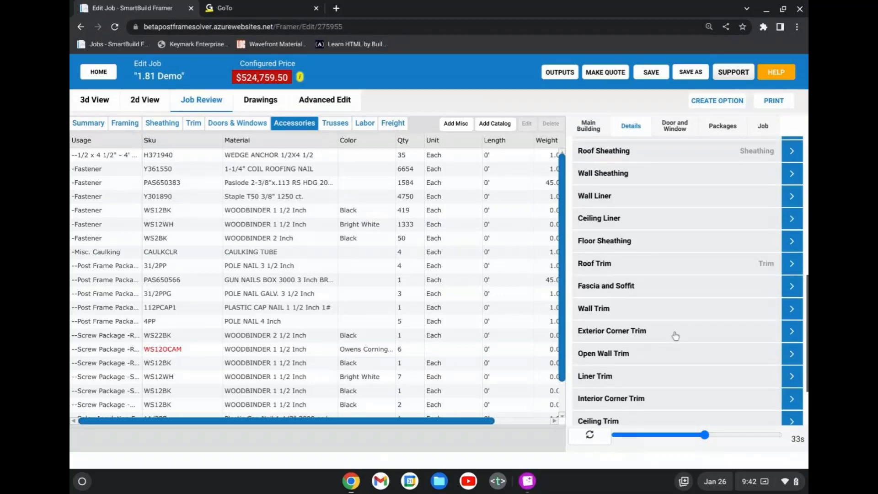
{"action": "scroll", "coordinate": [664, 247], "scroll_direction": "up", "scroll_amount": 2}
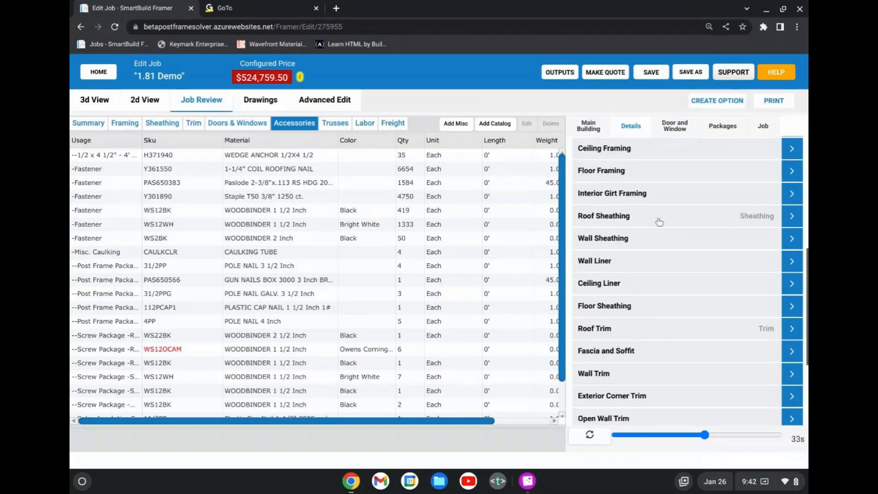
{"action": "left_click", "coordinate": [659, 222]}
{"action": "left_click", "coordinate": [688, 242]}
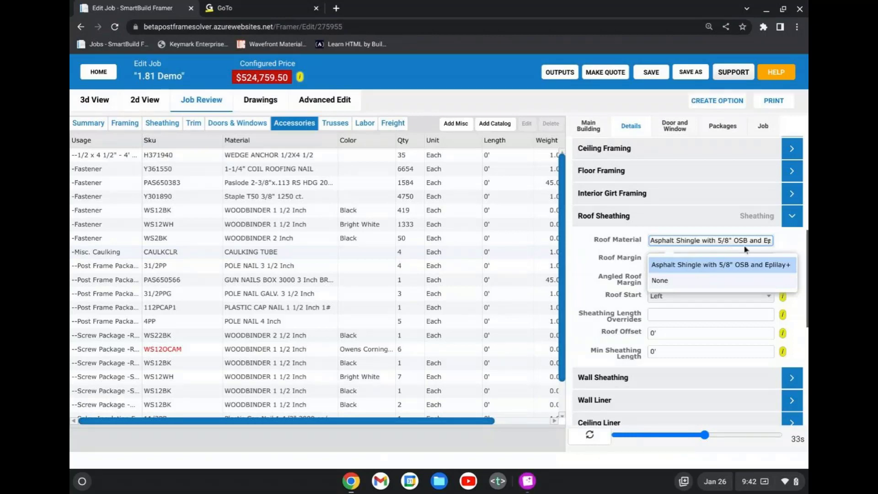
{"action": "left_click", "coordinate": [163, 124]}
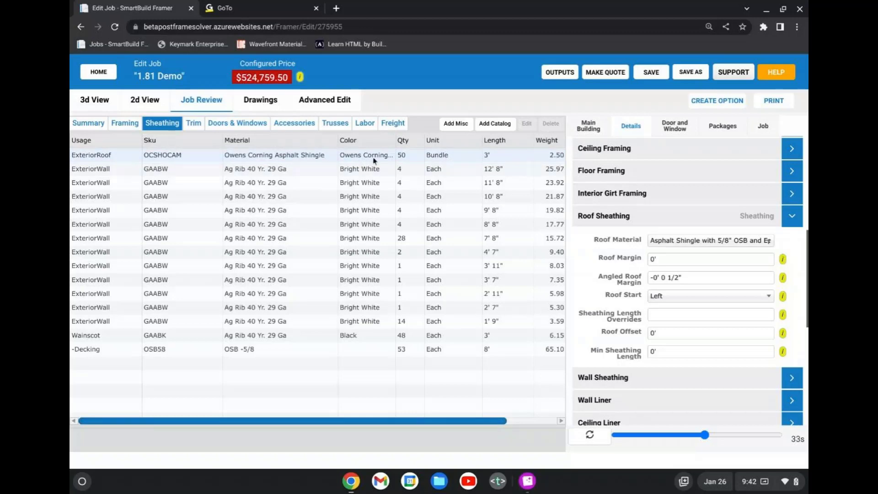
Set the main building's Roof Color to Owens Corning Brownwood.
{"action": "left_click", "coordinate": [589, 127]}
{"action": "left_click", "coordinate": [654, 274]}
{"action": "left_click", "coordinate": [704, 245]}
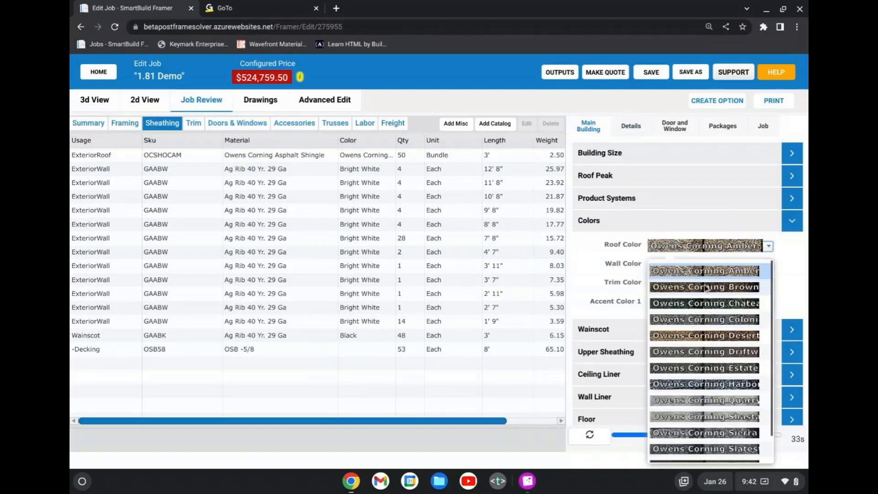
{"action": "left_click", "coordinate": [706, 288]}
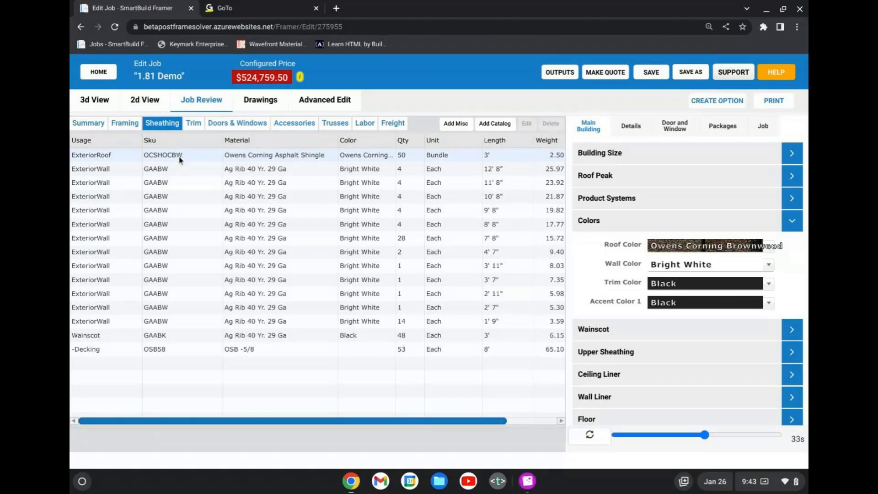
Review the RidgeCap line in the job's trim materials and look over the accessories list.
{"action": "left_click", "coordinate": [193, 126]}
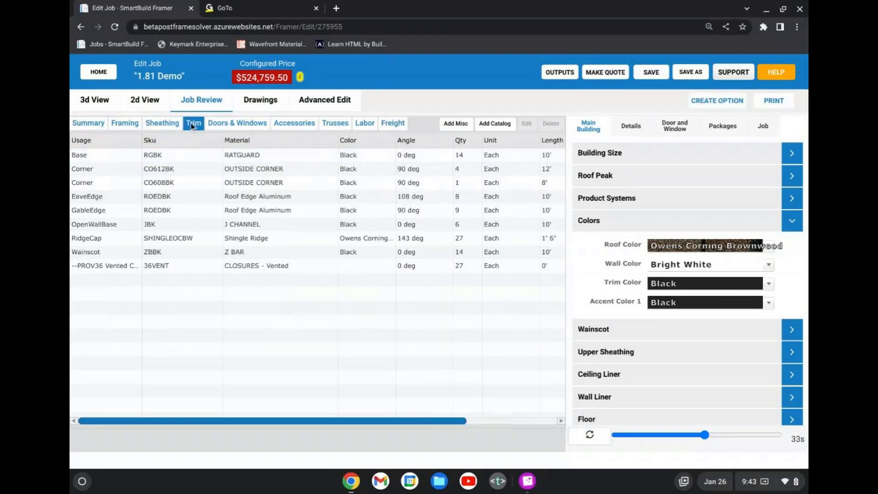
{"action": "left_click", "coordinate": [306, 239]}
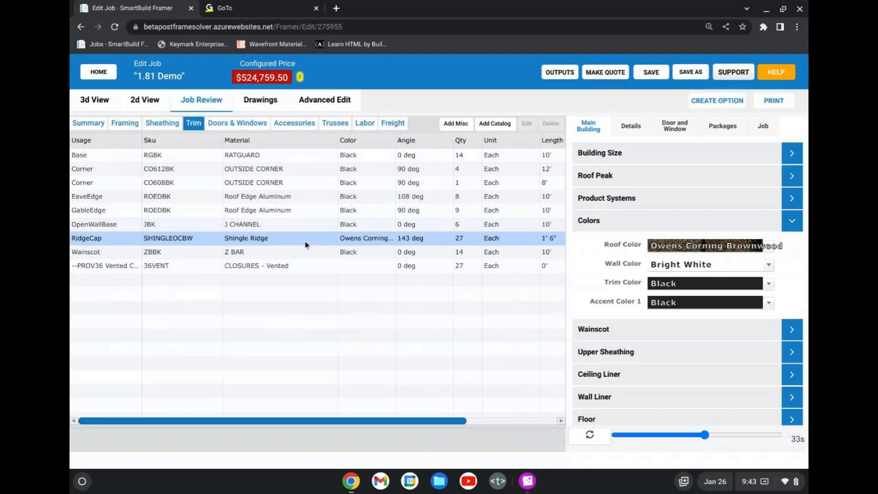
{"action": "left_click", "coordinate": [294, 125]}
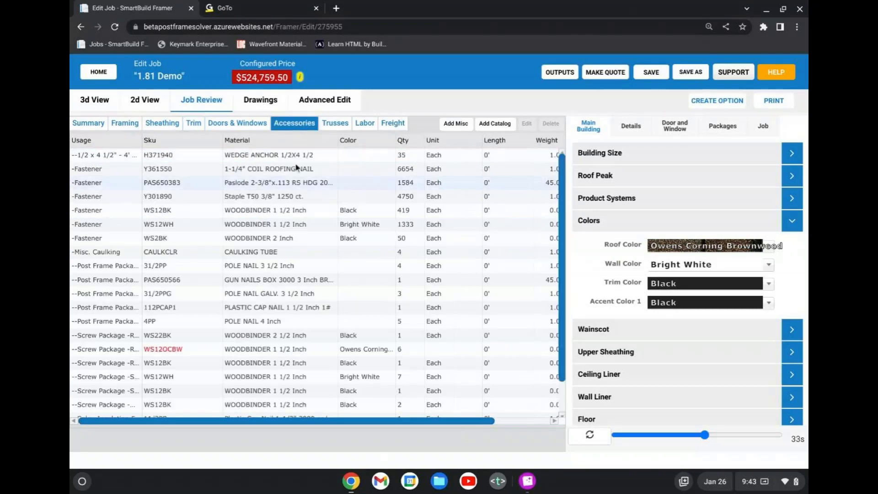
{"action": "left_click", "coordinate": [614, 224]}
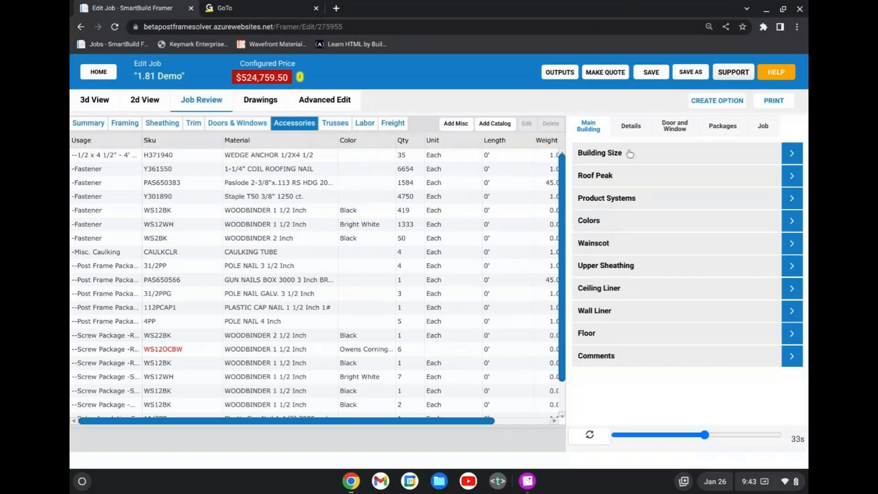
{"action": "left_click", "coordinate": [639, 129]}
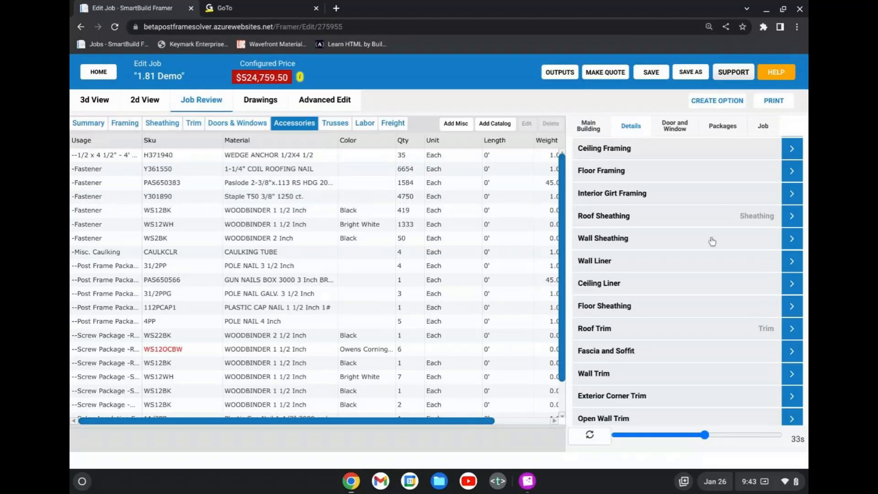
Inspect the shingle texture on the building's roof in 3D, up close and from the front and left sides.
{"action": "left_click", "coordinate": [109, 103]}
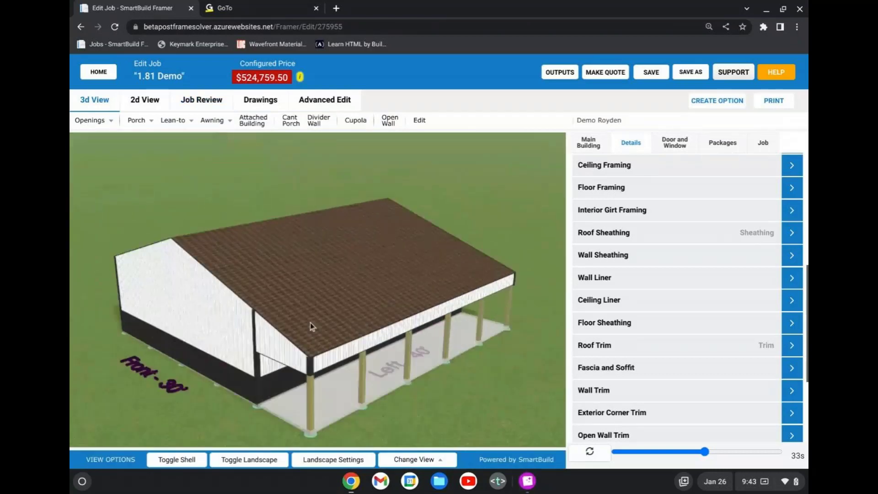
{"action": "scroll", "coordinate": [310, 322], "scroll_direction": "up", "scroll_amount": 5}
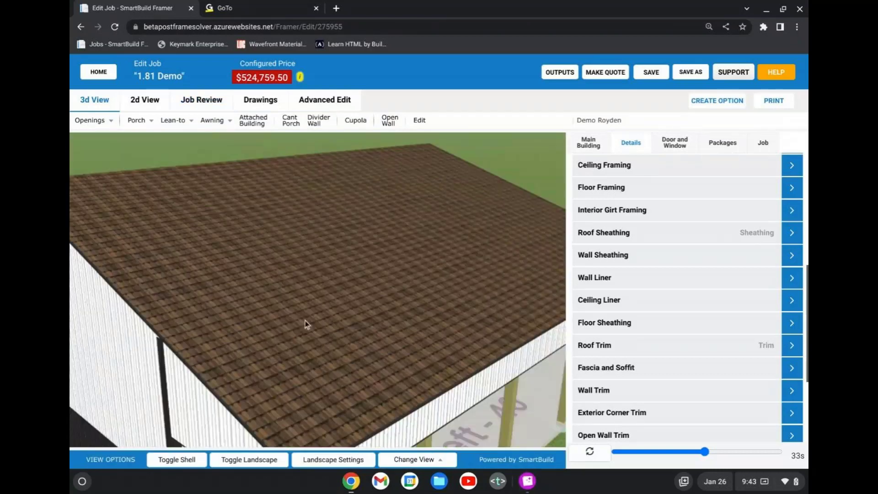
{"action": "left_click_drag", "start_coordinate": [307, 324], "coordinate": [309, 288]}
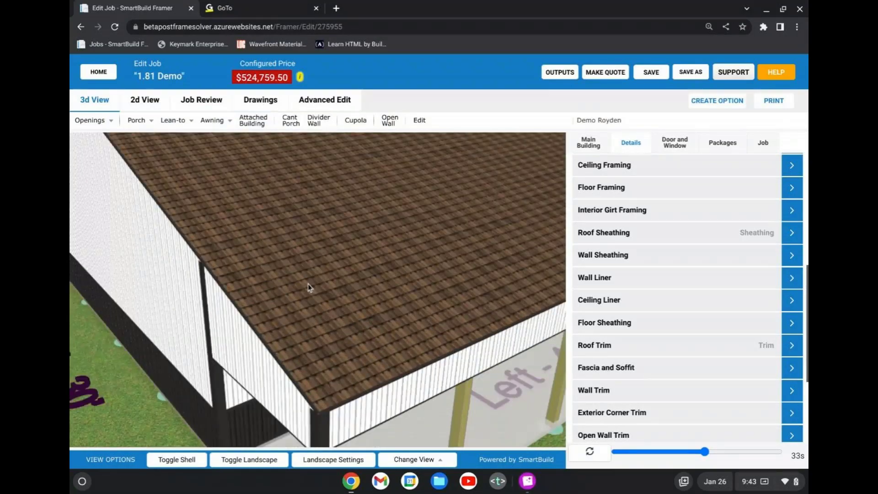
{"action": "scroll", "coordinate": [311, 287], "scroll_direction": "down", "scroll_amount": 5}
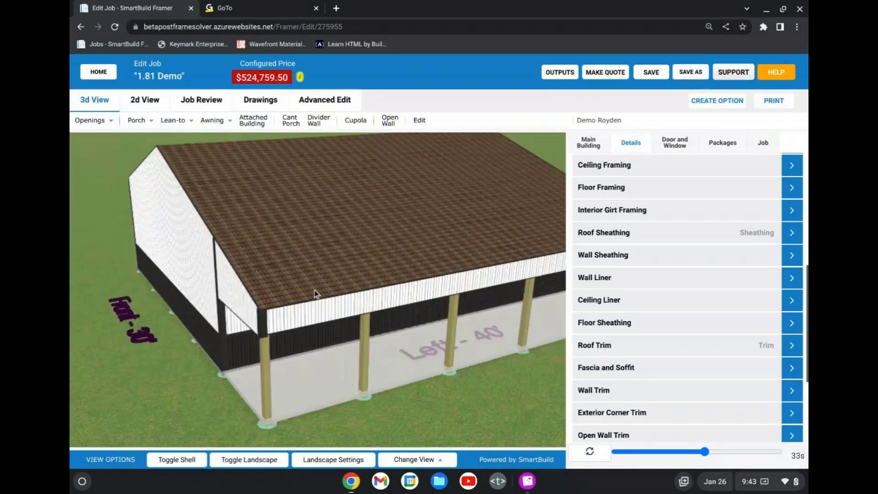
{"action": "scroll", "coordinate": [314, 290], "scroll_direction": "up", "scroll_amount": 2}
{"action": "left_click_drag", "start_coordinate": [322, 295], "coordinate": [413, 308]}
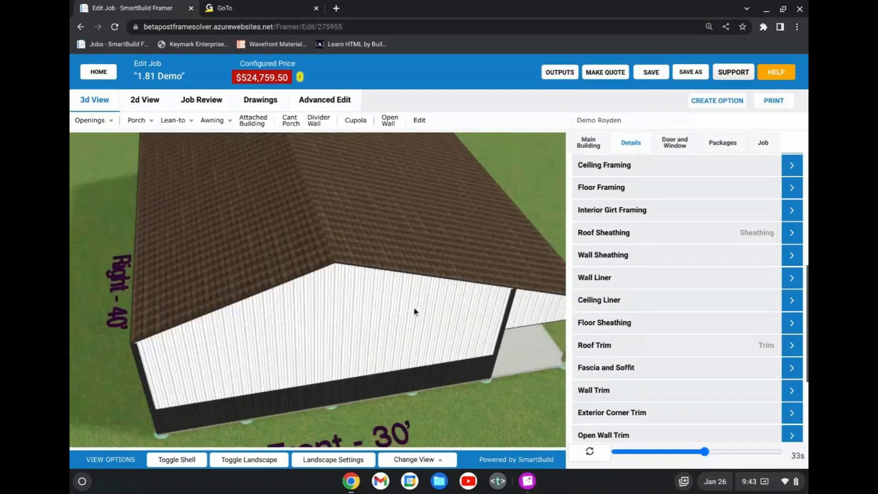
{"action": "scroll", "coordinate": [414, 308], "scroll_direction": "up", "scroll_amount": 4}
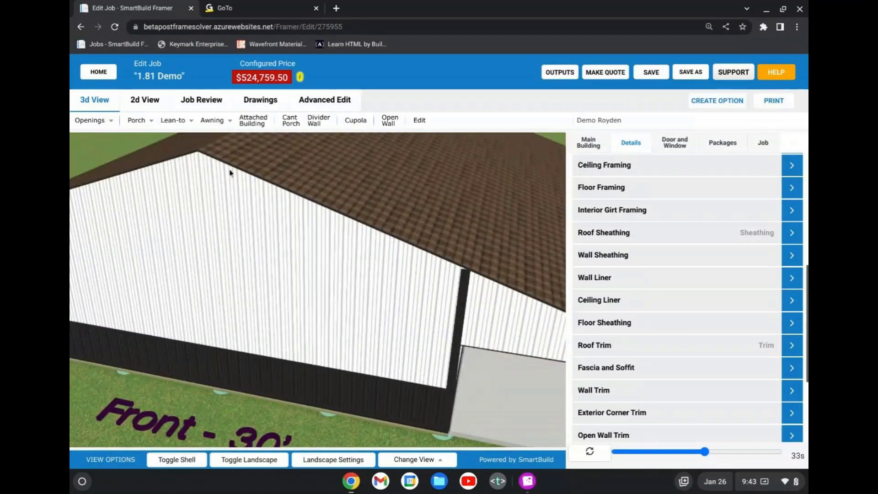
{"action": "scroll", "coordinate": [282, 184], "scroll_direction": "down", "scroll_amount": 4}
{"action": "scroll", "coordinate": [281, 185], "scroll_direction": "up", "scroll_amount": 2}
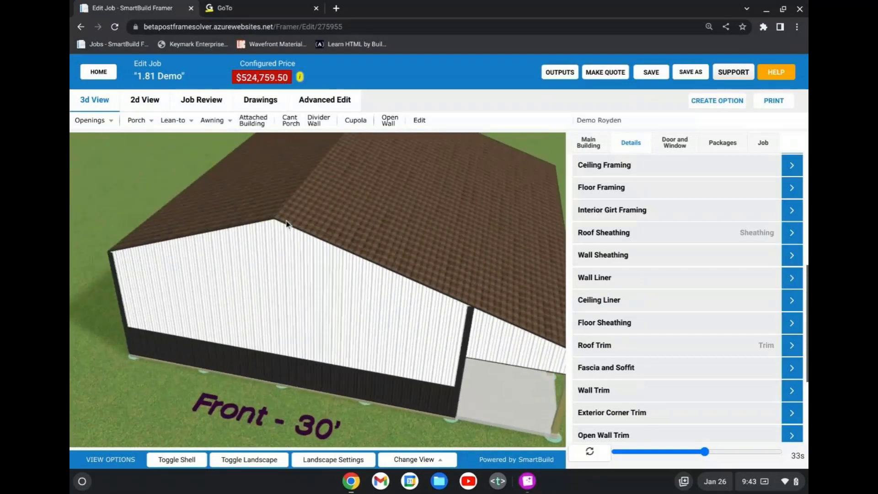
{"action": "left_click_drag", "start_coordinate": [317, 194], "coordinate": [369, 189]}
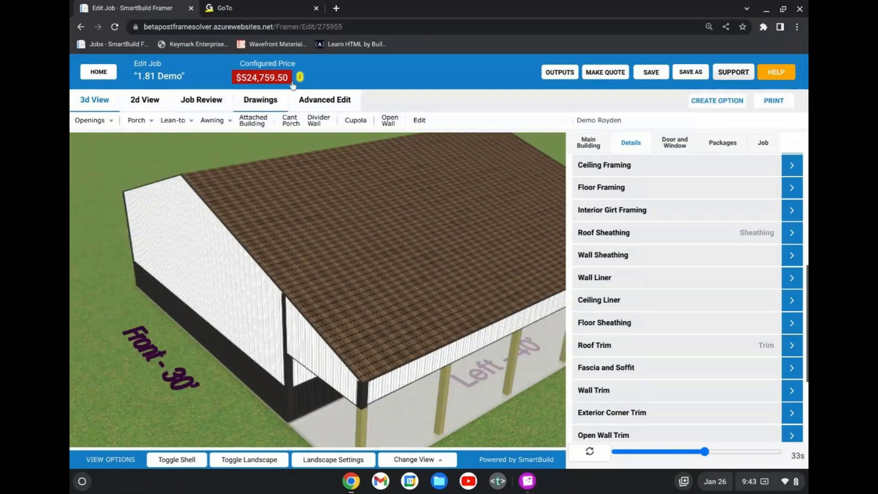
Remove the Sheathing Fasteners add-on from the job's packages and recalculate the job.
{"action": "left_click", "coordinate": [201, 100]}
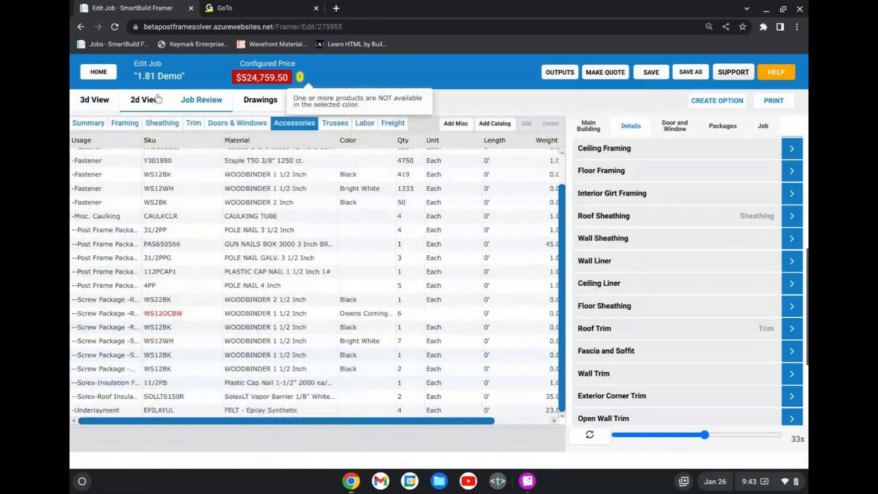
{"action": "left_click", "coordinate": [726, 130]}
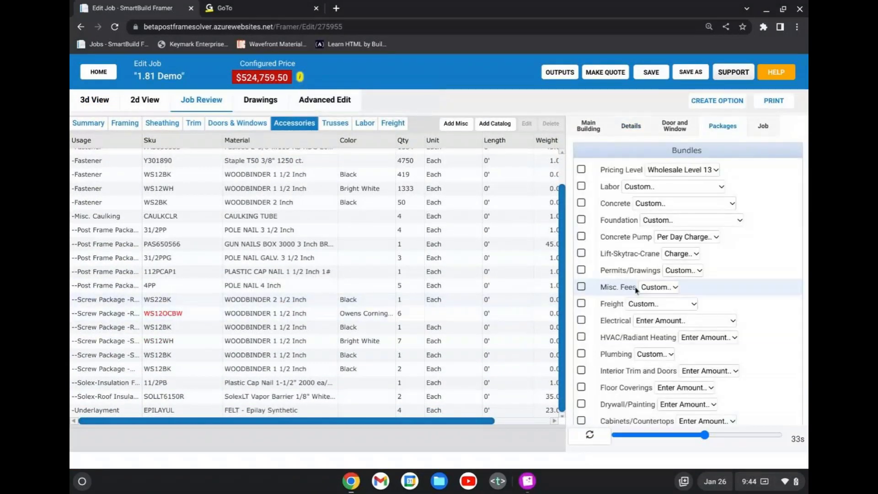
{"action": "scroll", "coordinate": [637, 290], "scroll_direction": "down", "scroll_amount": 5}
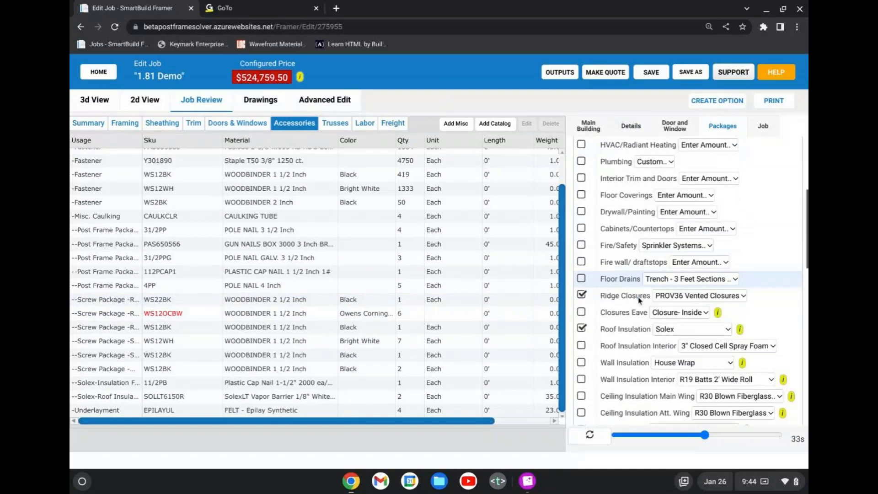
{"action": "scroll", "coordinate": [639, 299], "scroll_direction": "down", "scroll_amount": 10}
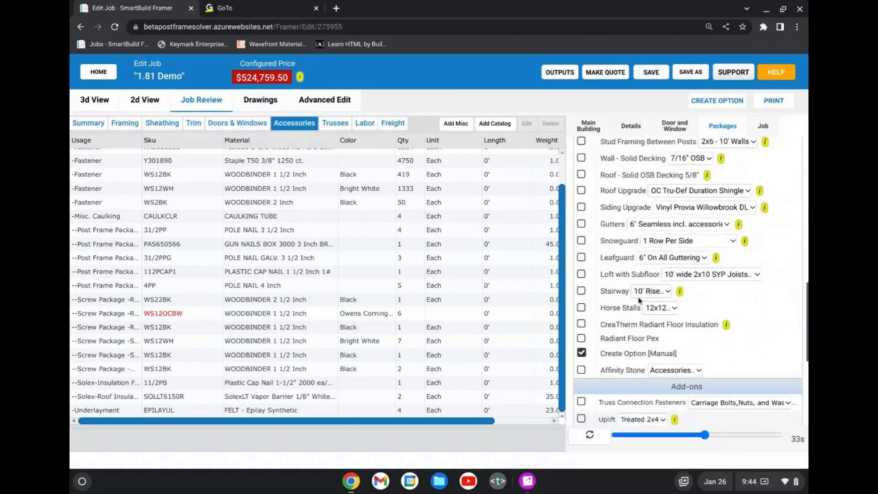
{"action": "scroll", "coordinate": [639, 301], "scroll_direction": "down", "scroll_amount": 2}
{"action": "scroll", "coordinate": [641, 311], "scroll_direction": "down", "scroll_amount": 2}
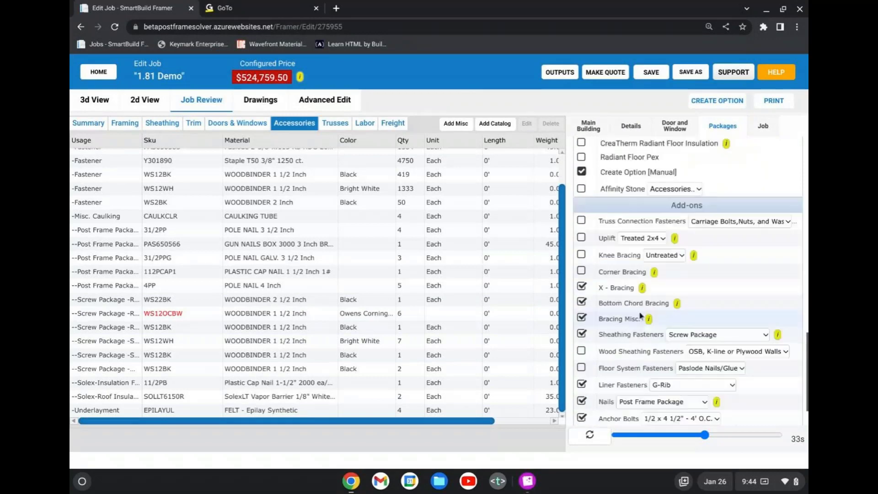
{"action": "scroll", "coordinate": [641, 314], "scroll_direction": "down", "scroll_amount": 1}
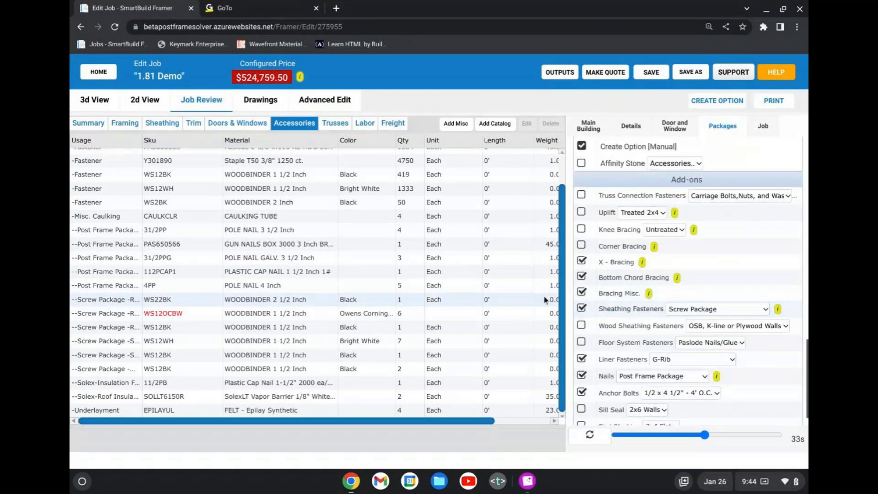
{"action": "left_click", "coordinate": [581, 308]}
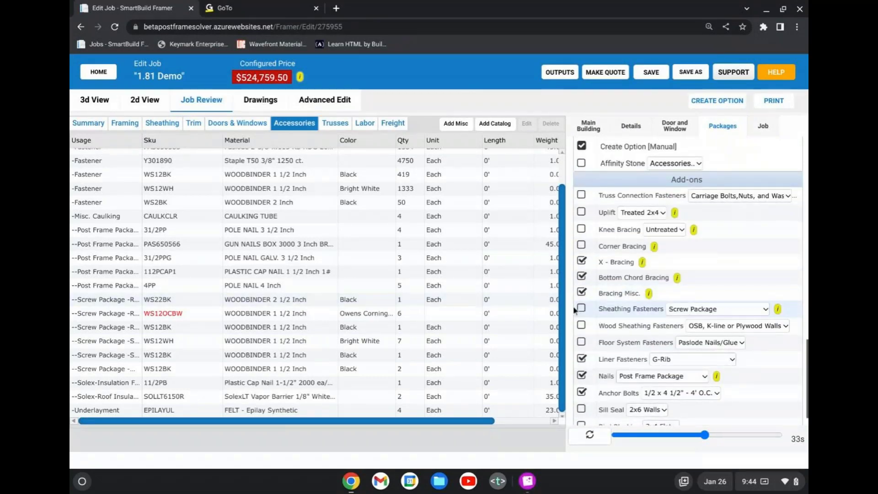
{"action": "left_click", "coordinate": [593, 440]}
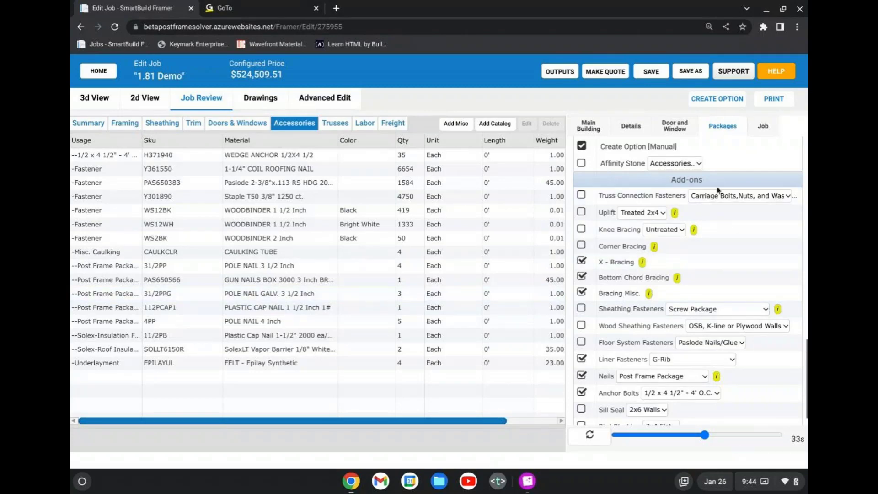
{"action": "scroll", "coordinate": [717, 190], "scroll_direction": "up", "scroll_amount": 10}
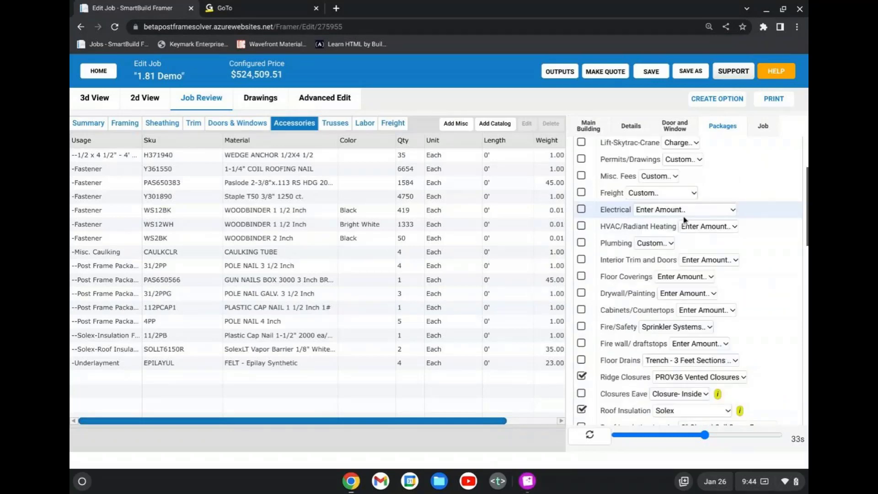
{"action": "scroll", "coordinate": [675, 308], "scroll_direction": "up", "scroll_amount": 3}
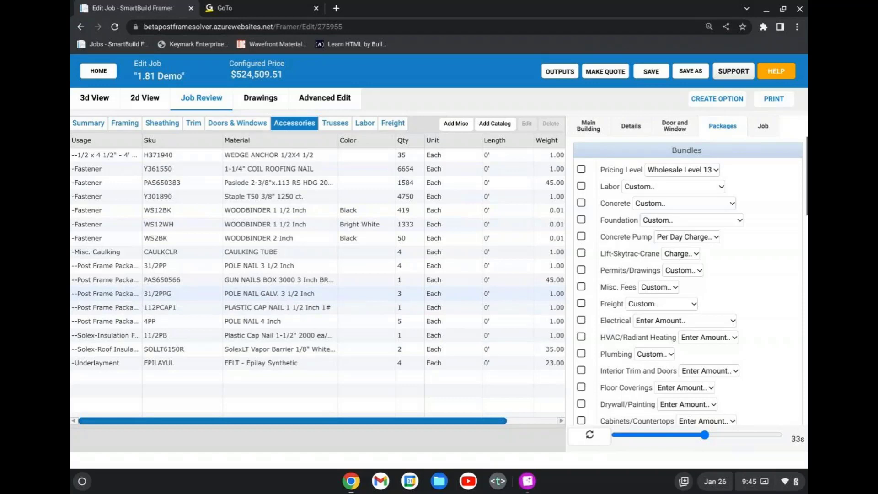
Place a solid 1741 24" Ag 4WayUSwng walk door on the building's back wall in the 2D plan.
{"action": "left_click", "coordinate": [114, 102]}
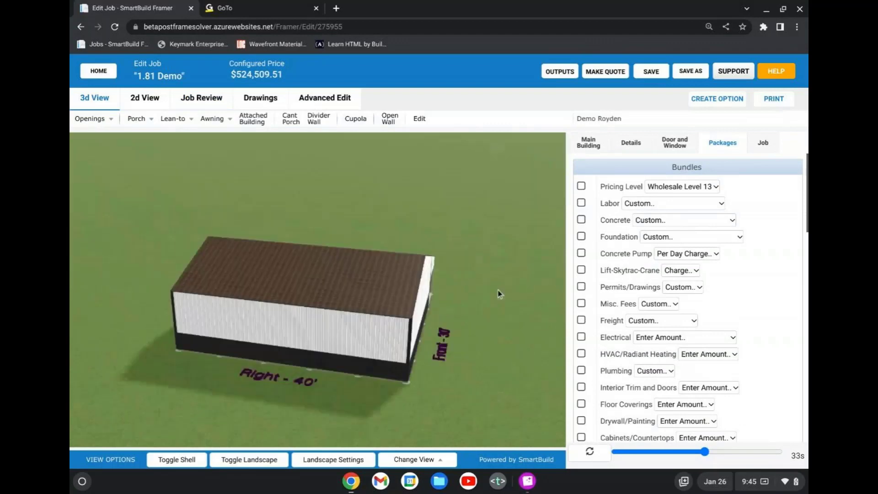
{"action": "left_click_drag", "start_coordinate": [498, 290], "coordinate": [452, 292]}
{"action": "mouse_move", "coordinate": [108, 124]}
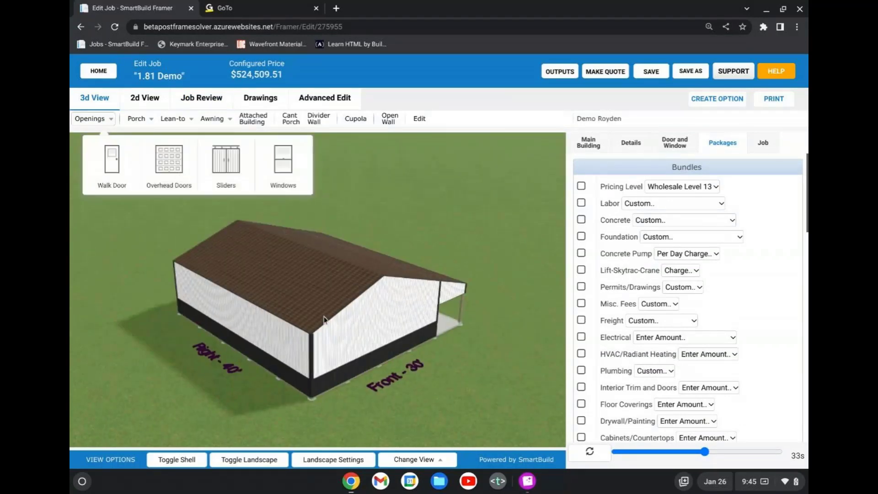
{"action": "left_click", "coordinate": [120, 99]}
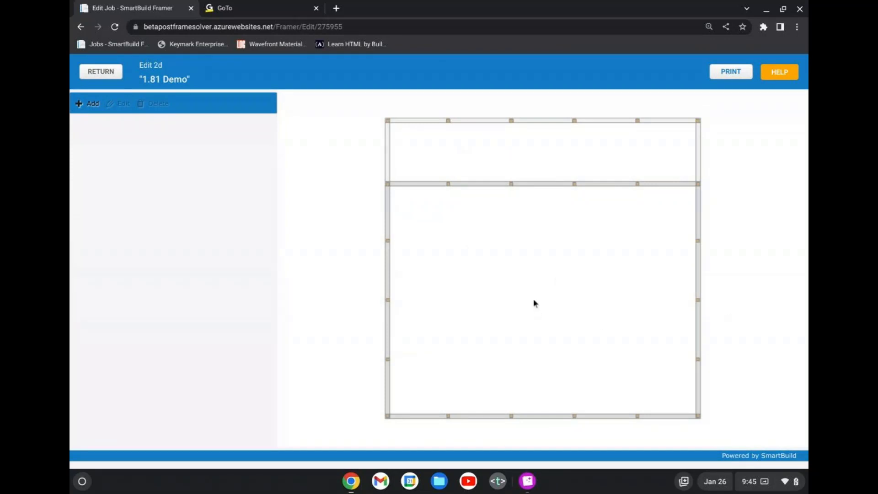
{"action": "left_click", "coordinate": [89, 105]}
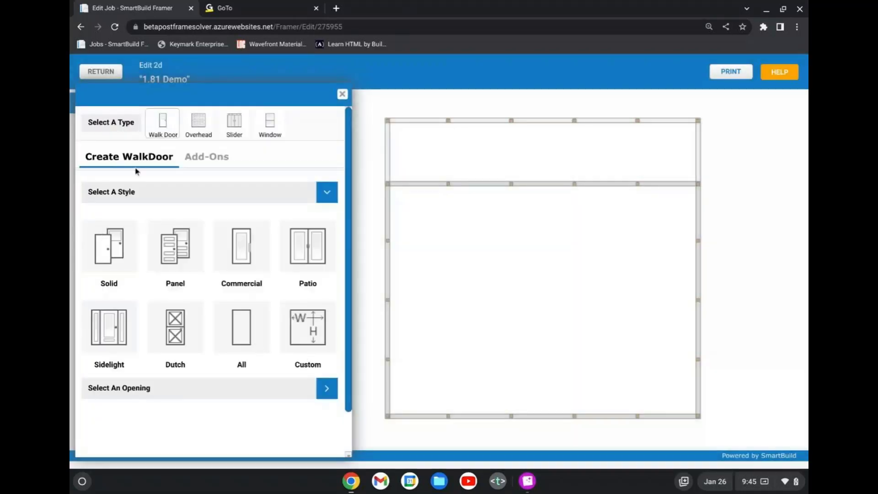
{"action": "left_click", "coordinate": [115, 256]}
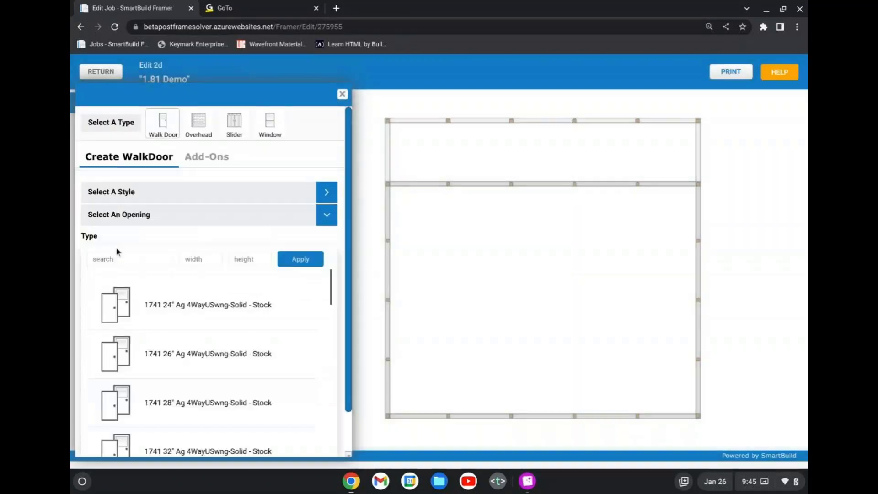
{"action": "left_click", "coordinate": [196, 307]}
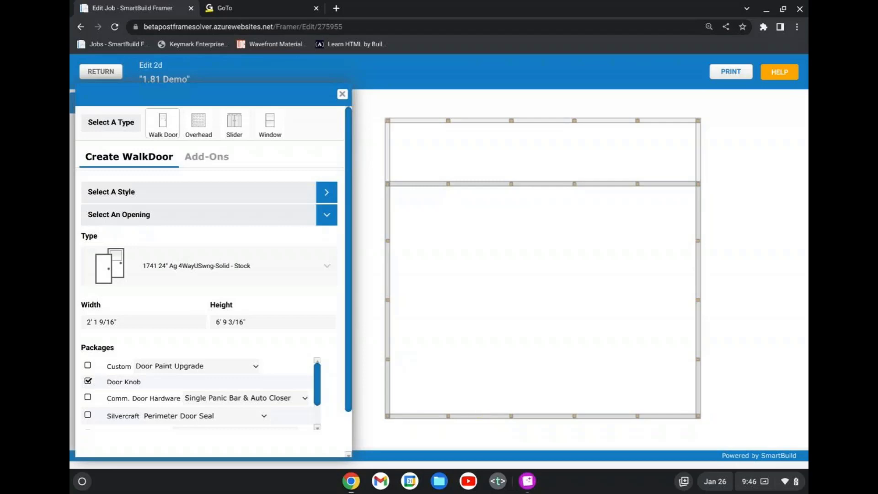
{"action": "left_click", "coordinate": [387, 274]}
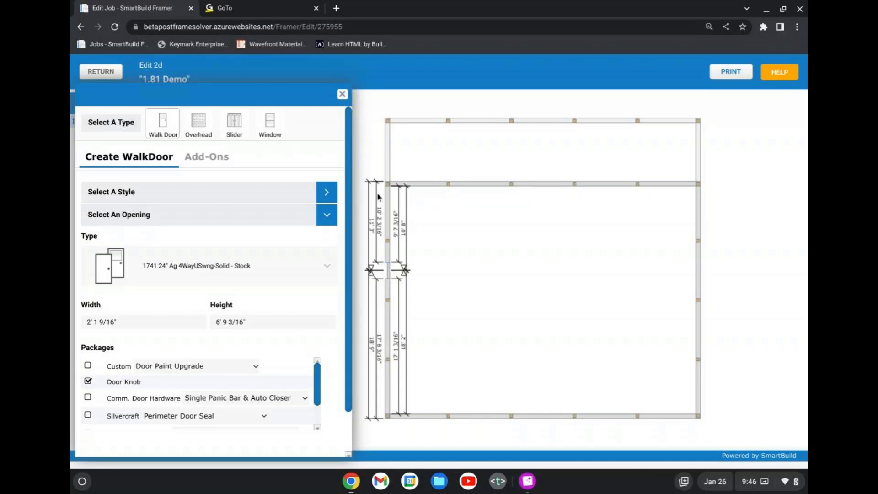
Set the exterior dimension from the wall's porch-side corner to the walk door's center to 11' 9".
{"action": "left_click", "coordinate": [401, 383]}
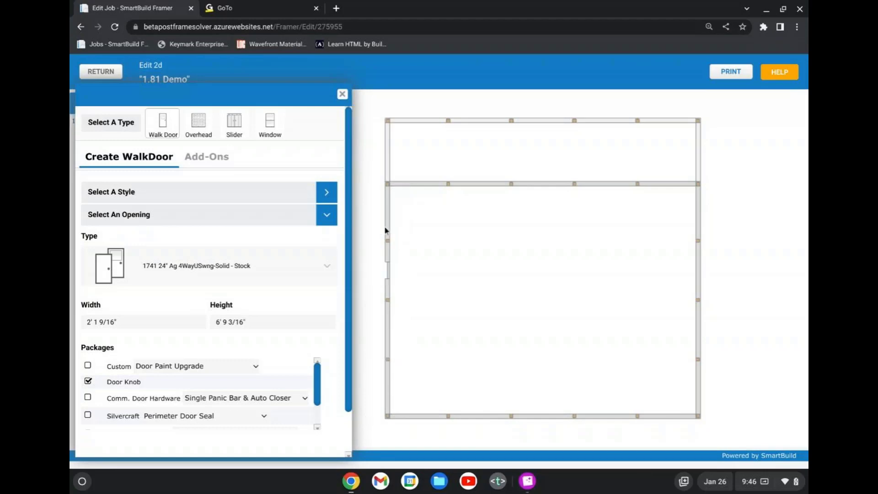
{"action": "left_click", "coordinate": [391, 273]}
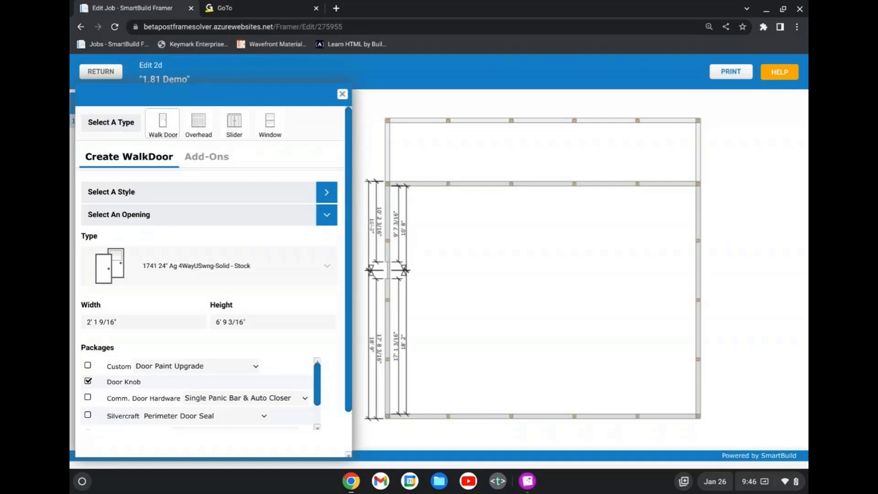
{"action": "double_click", "coordinate": [372, 225]}
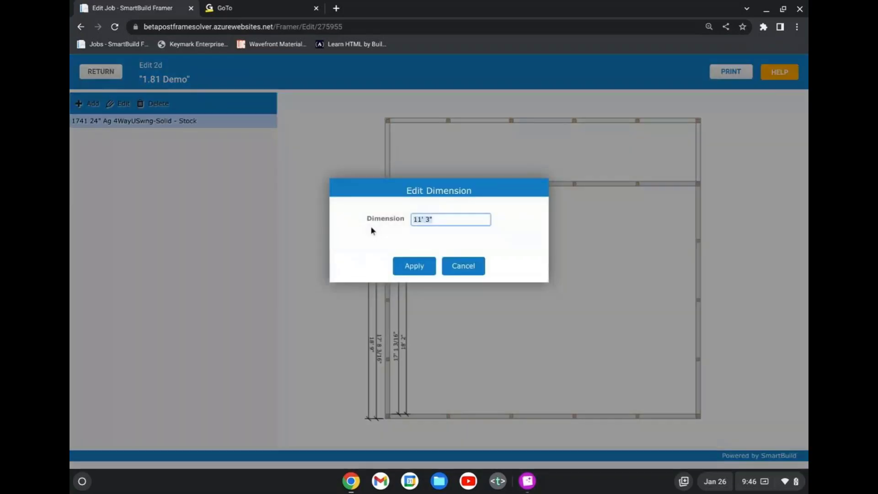
{"action": "left_click", "coordinate": [435, 220]}
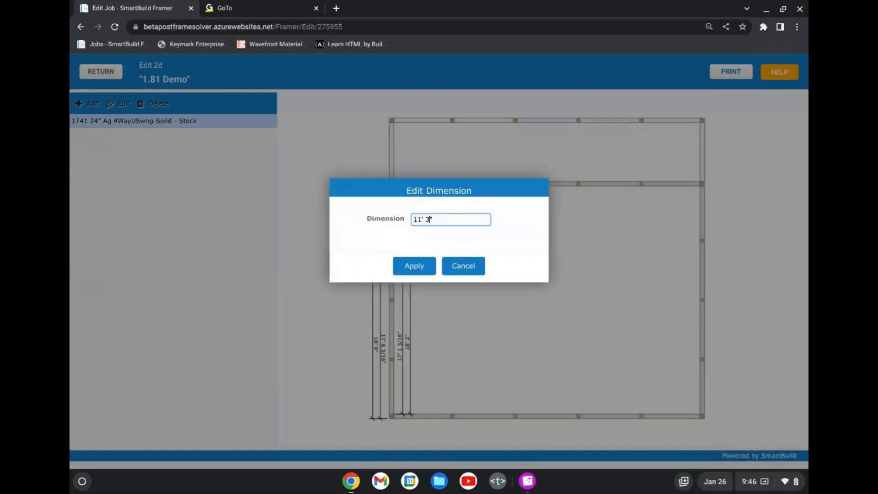
{"action": "key", "text": "BackSpace"}
{"action": "type", "text": "6"}
{"action": "left_click", "coordinate": [404, 274]}
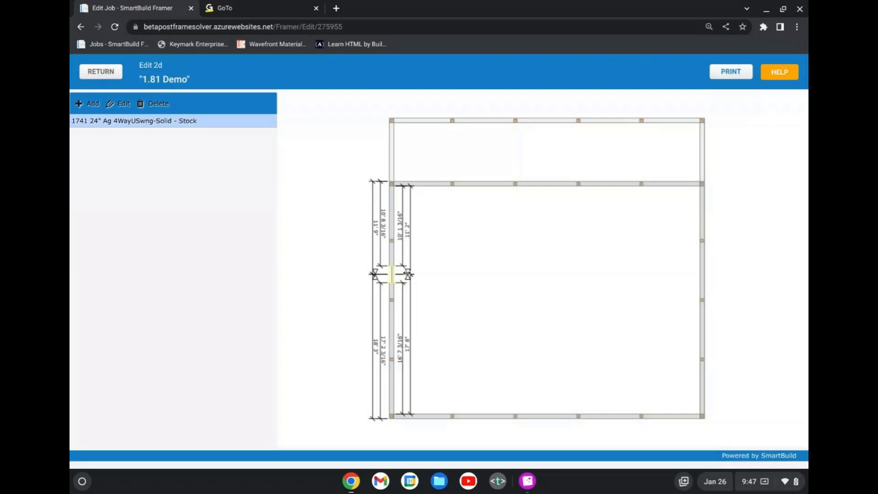
Center the walk door on the back wall and slide it to about 18' 9" from the porch-side corner.
{"action": "left_click", "coordinate": [409, 275]}
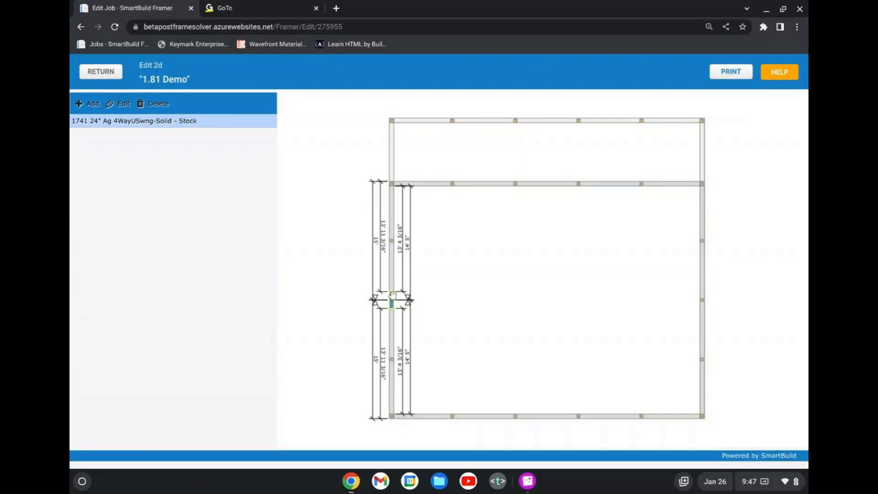
{"action": "left_click_drag", "start_coordinate": [392, 300], "coordinate": [389, 327]}
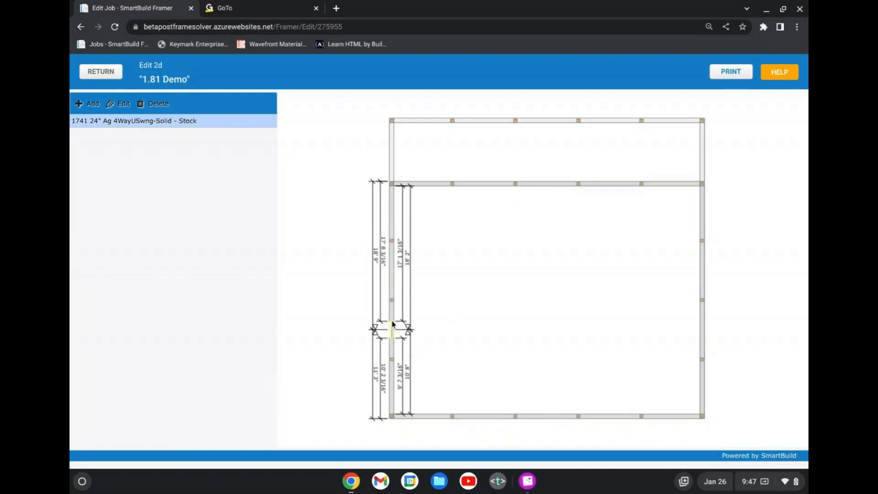
{"action": "left_click_drag", "start_coordinate": [392, 324], "coordinate": [393, 344]}
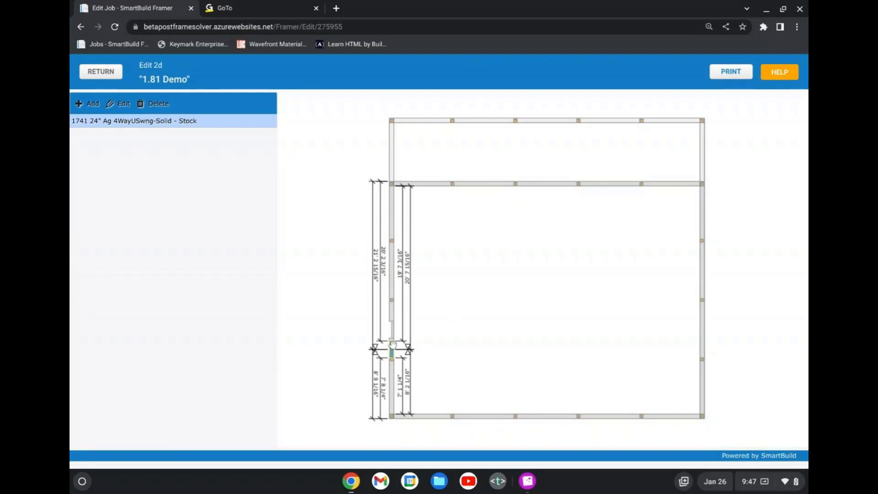
{"action": "left_click", "coordinate": [486, 419]}
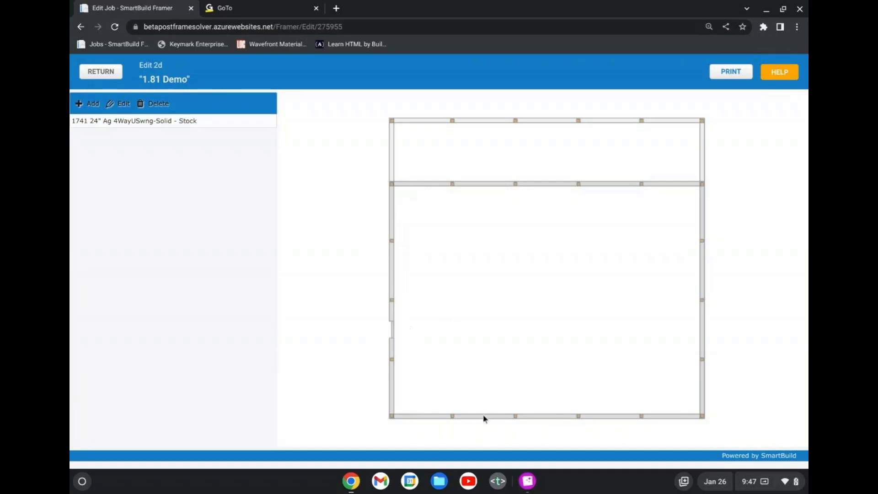
Add a Raised Panel 10x10 C.H.I. 2216 Series overhead door centered on the right wall.
{"action": "double_click", "coordinate": [115, 124]}
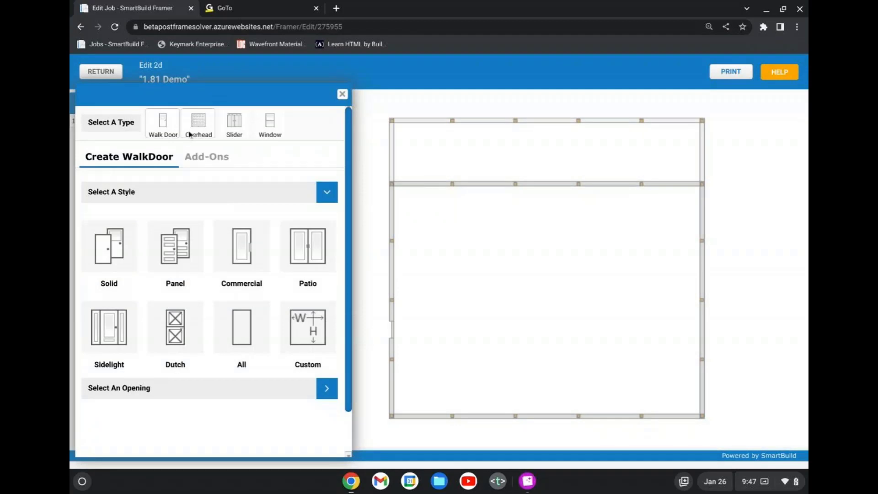
{"action": "left_click", "coordinate": [191, 134]}
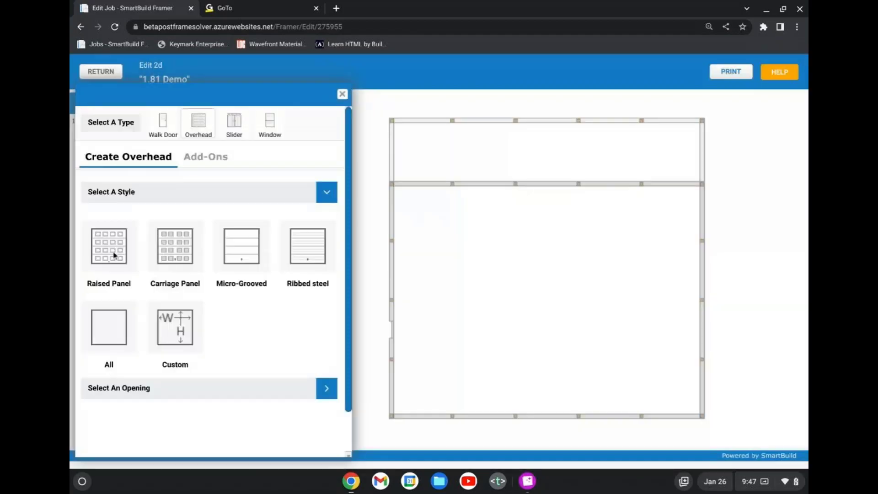
{"action": "left_click", "coordinate": [101, 253]}
{"action": "left_click", "coordinate": [137, 304]}
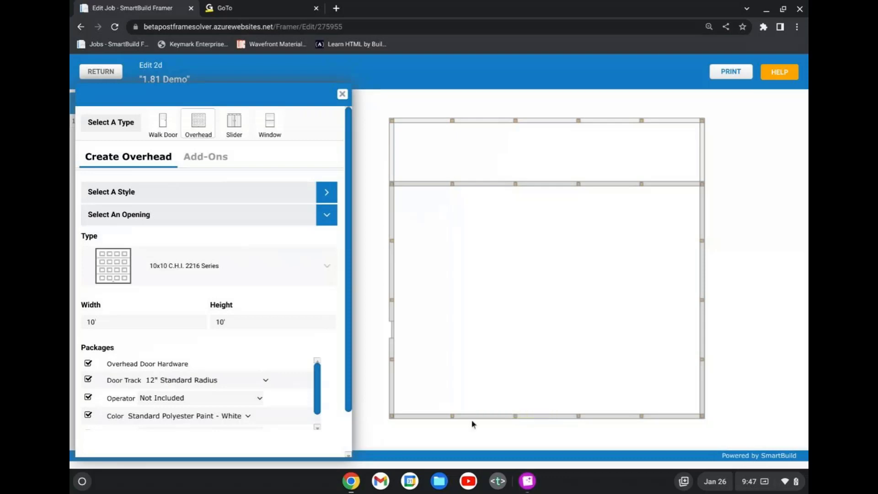
{"action": "left_click", "coordinate": [517, 416]}
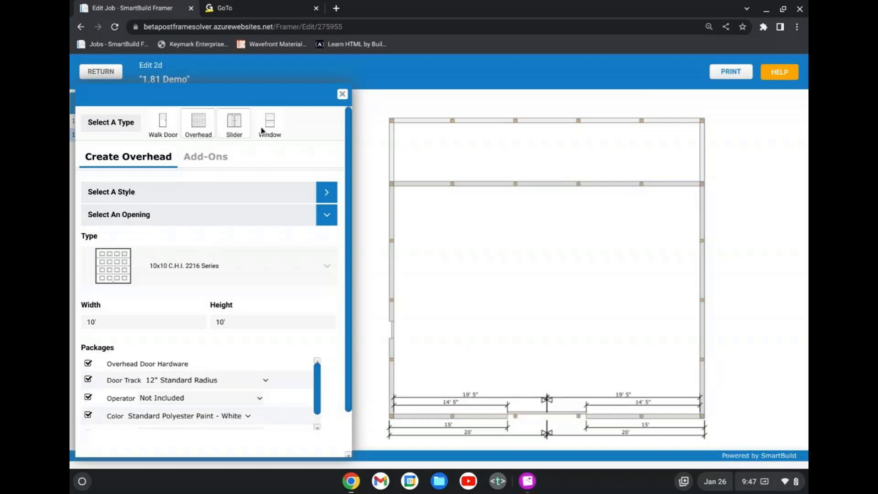
Add three 2x2 Wht Ins Vinyl Slider Windows w/screen in the middle bays of the wall beside the porch.
{"action": "left_click", "coordinate": [262, 131]}
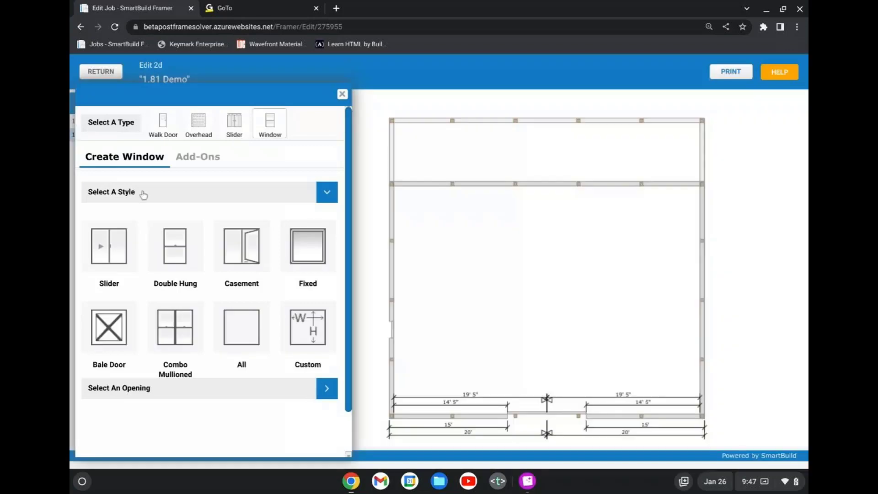
{"action": "left_click", "coordinate": [118, 255]}
{"action": "left_click", "coordinate": [173, 307]}
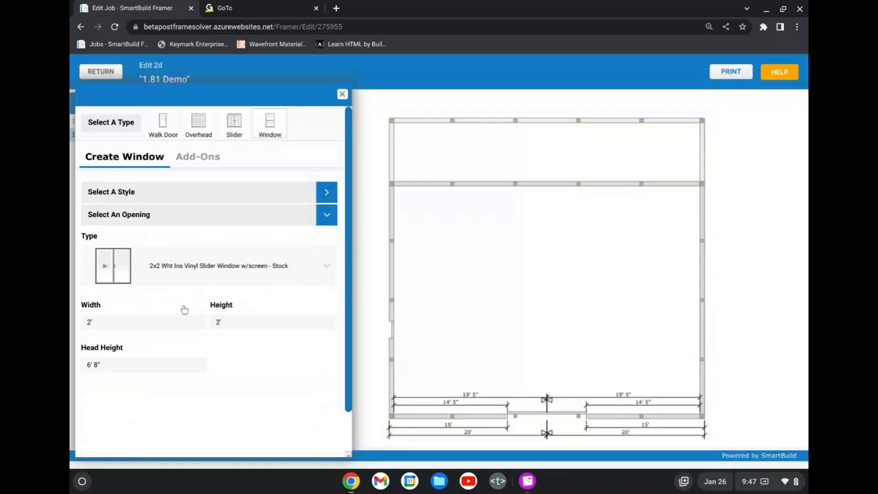
{"action": "left_click", "coordinate": [485, 184]}
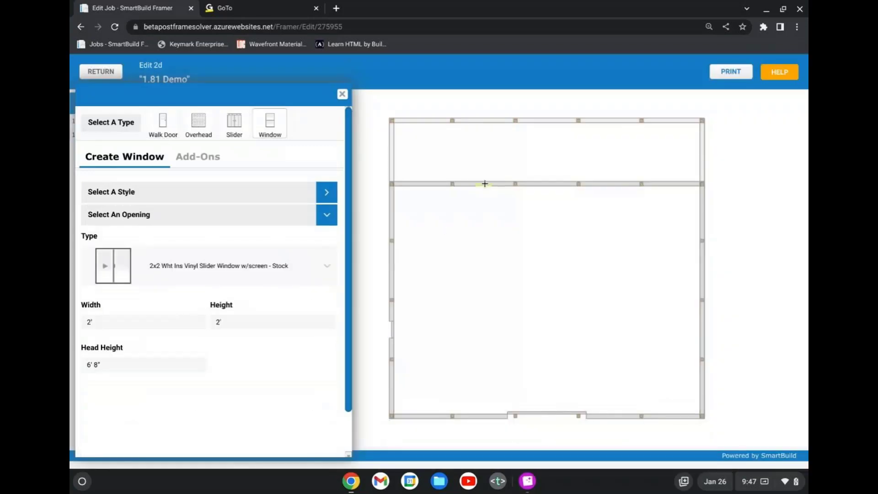
{"action": "left_click", "coordinate": [548, 188]}
{"action": "left_click", "coordinate": [613, 183]}
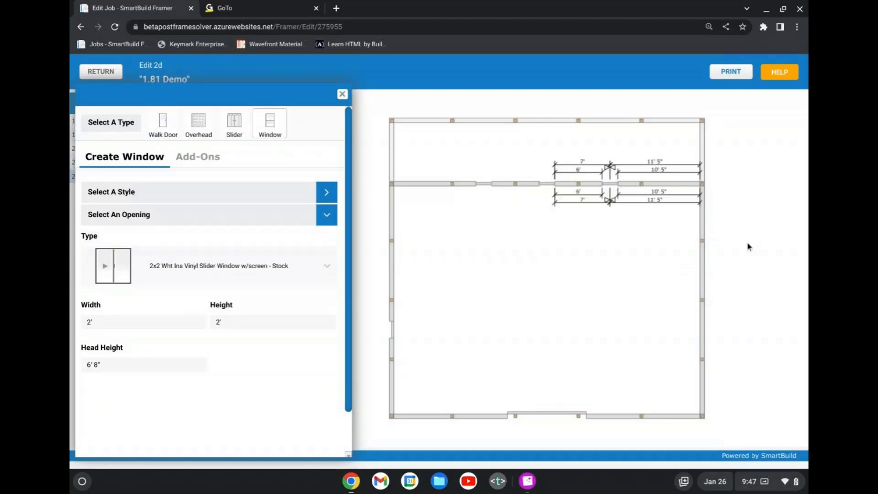
{"action": "left_click", "coordinate": [342, 94]}
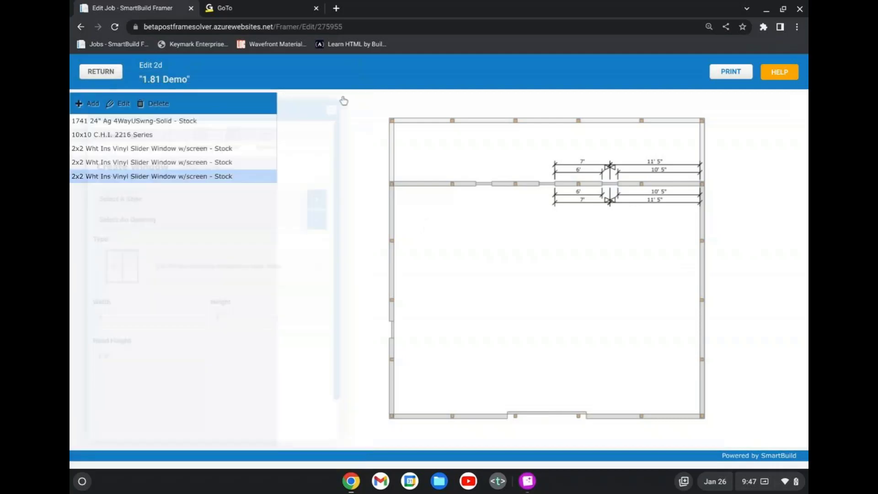
Save the 2D layout changes and inspect the placed doors and windows on the 3D building.
{"action": "left_click", "coordinate": [112, 72]}
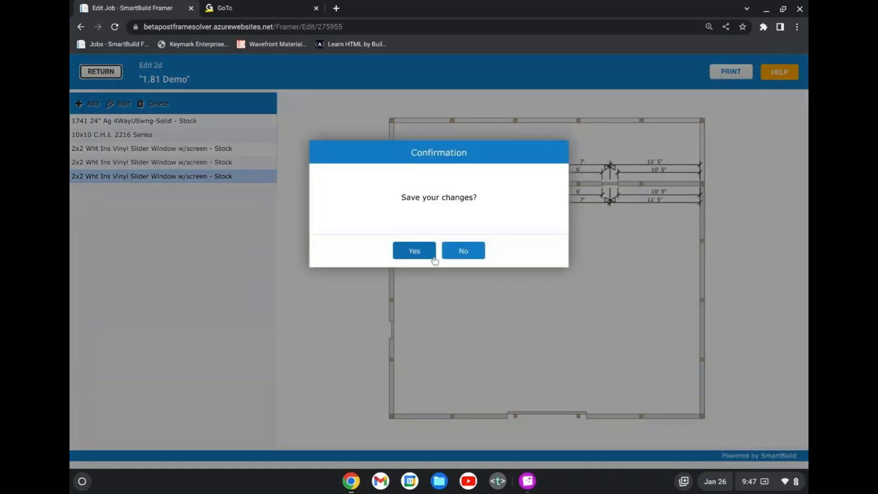
{"action": "left_click", "coordinate": [428, 255]}
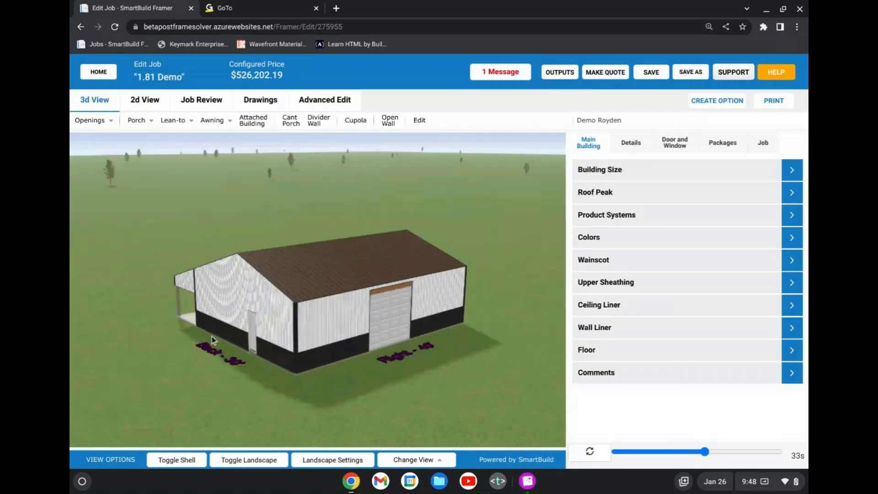
{"action": "left_click_drag", "start_coordinate": [213, 336], "coordinate": [289, 275]}
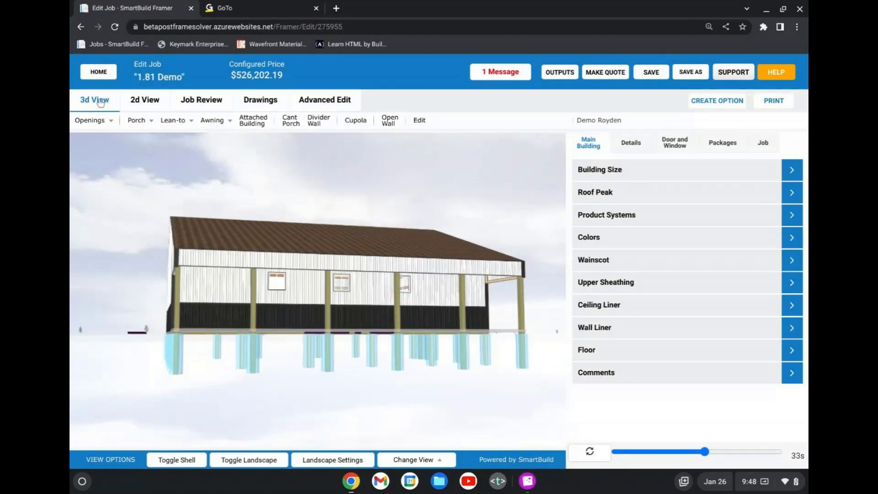
Select the three slider windows together in the 2D plan and delete them.
{"action": "left_click", "coordinate": [135, 103]}
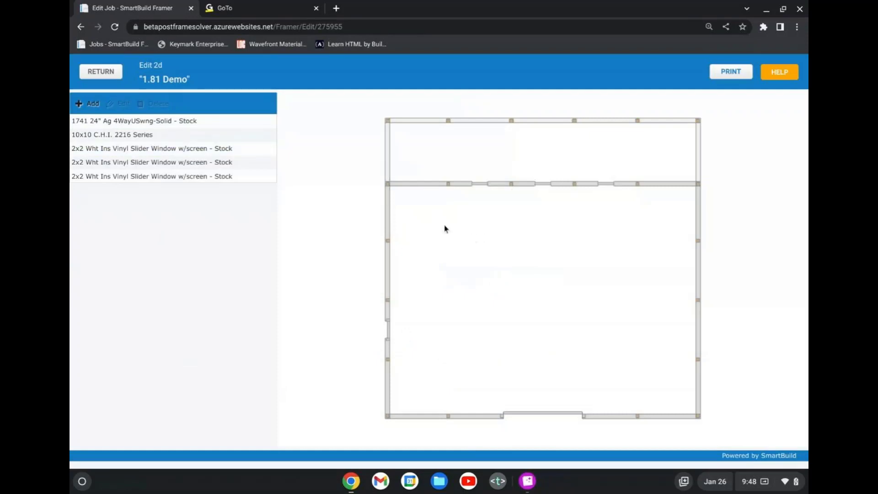
{"action": "left_click_drag", "start_coordinate": [448, 218], "coordinate": [667, 170]}
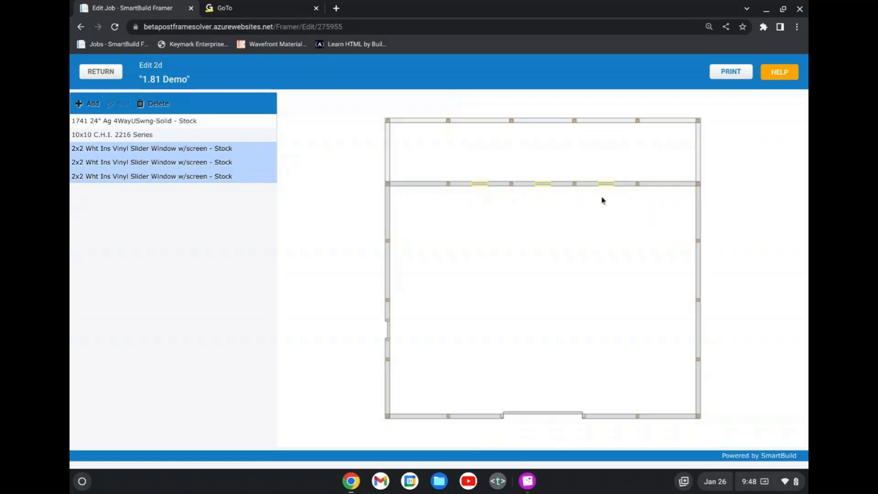
{"action": "left_click", "coordinate": [154, 104]}
{"action": "left_click", "coordinate": [432, 250]}
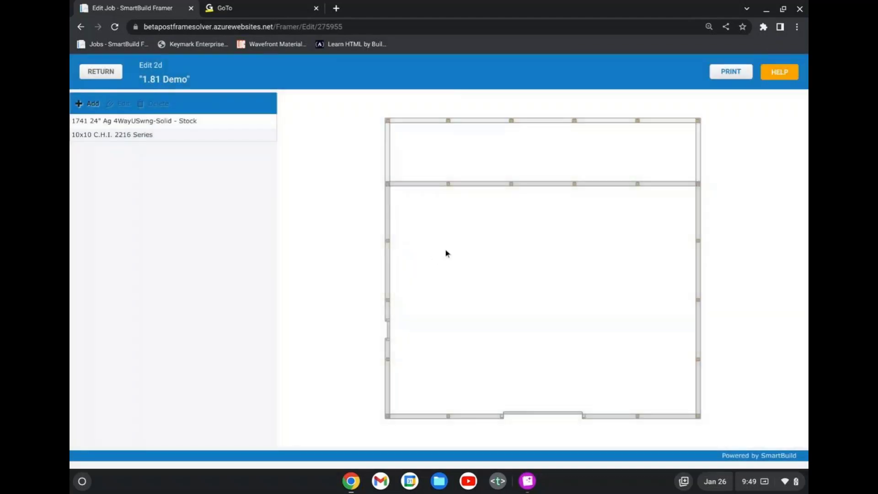
Select both remaining doors together, clear the selection, and return to the 3D model with the 2D changes saved.
{"action": "mouse_move", "coordinate": [347, 438]}
{"action": "left_mouse_down"}
{"action": "mouse_move", "coordinate": [506, 379]}
{"action": "mouse_move", "coordinate": [777, 95]}
{"action": "left_mouse_up"}
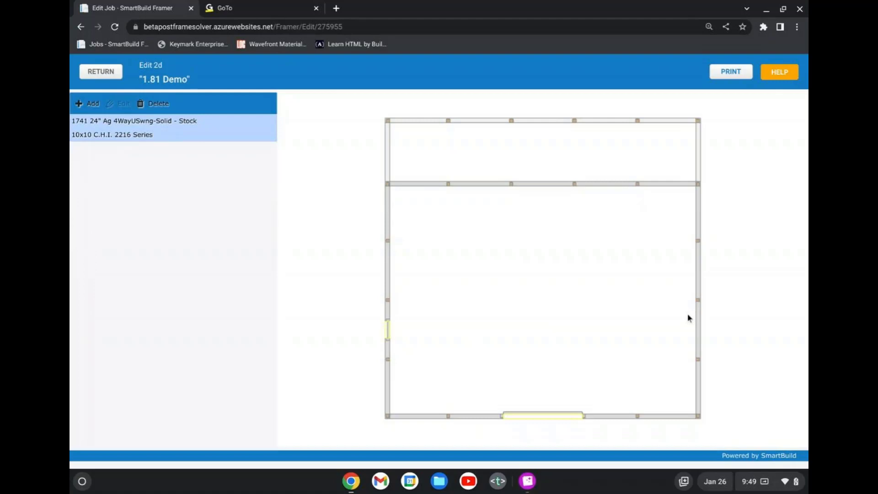
{"action": "left_click", "coordinate": [328, 301]}
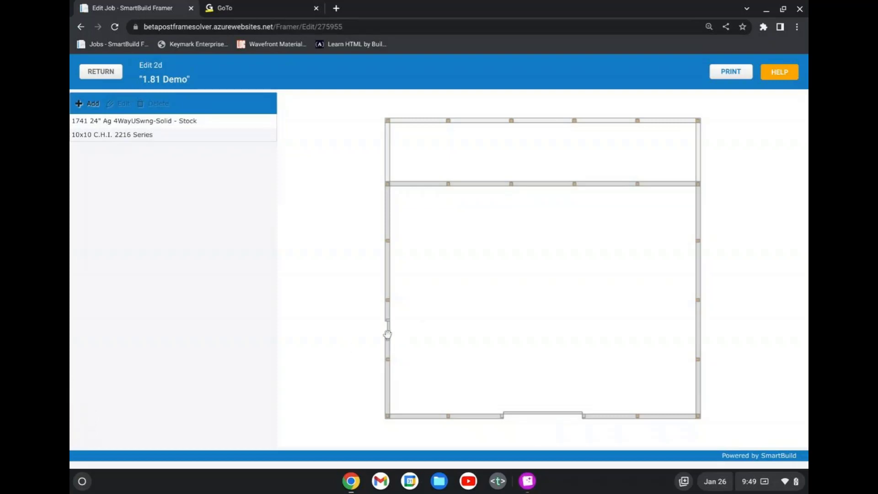
{"action": "left_click", "coordinate": [108, 74]}
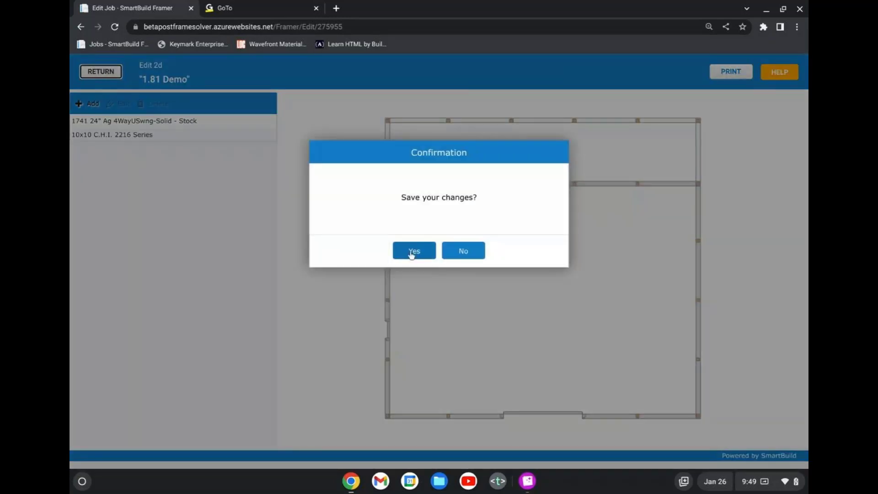
{"action": "left_click", "coordinate": [415, 251]}
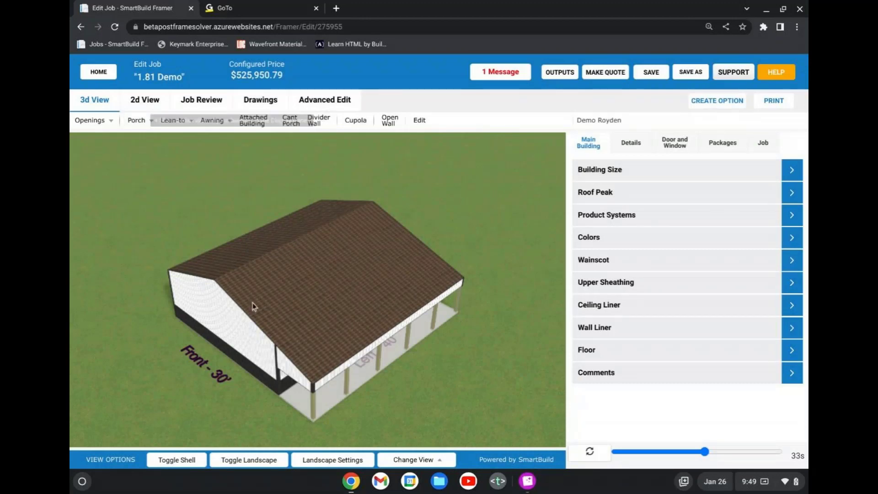
Print the 3D view from the front-right corner to a PDF, review the downloaded file, and close it.
{"action": "left_click_drag", "start_coordinate": [252, 309], "coordinate": [243, 355]}
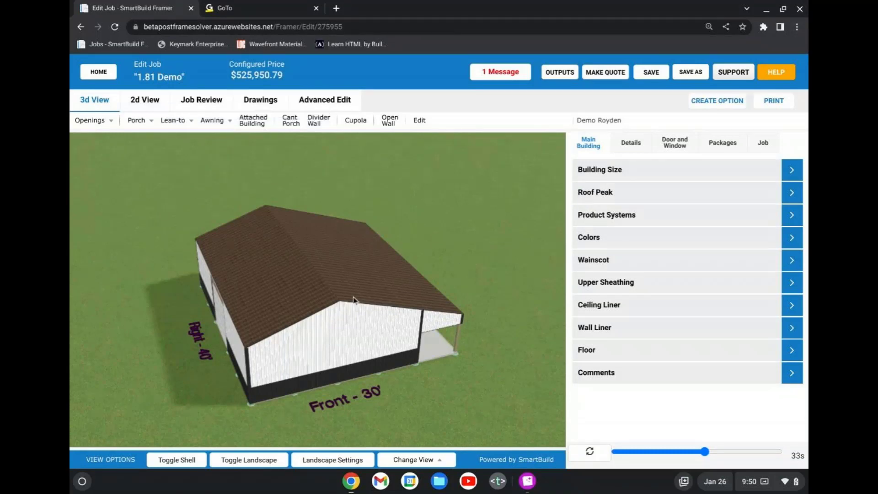
{"action": "mouse_move", "coordinate": [357, 301]}
{"action": "left_mouse_down"}
{"action": "mouse_move", "coordinate": [386, 296]}
{"action": "mouse_move", "coordinate": [369, 293]}
{"action": "left_mouse_up"}
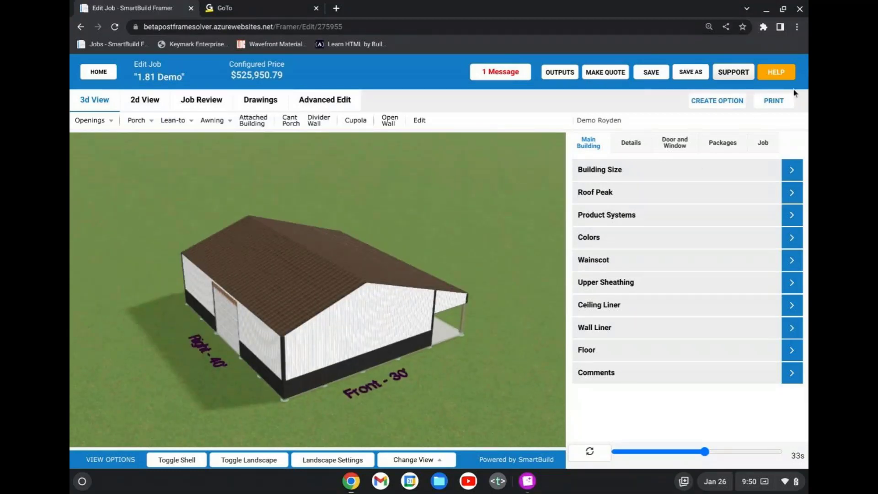
{"action": "left_click", "coordinate": [780, 107]}
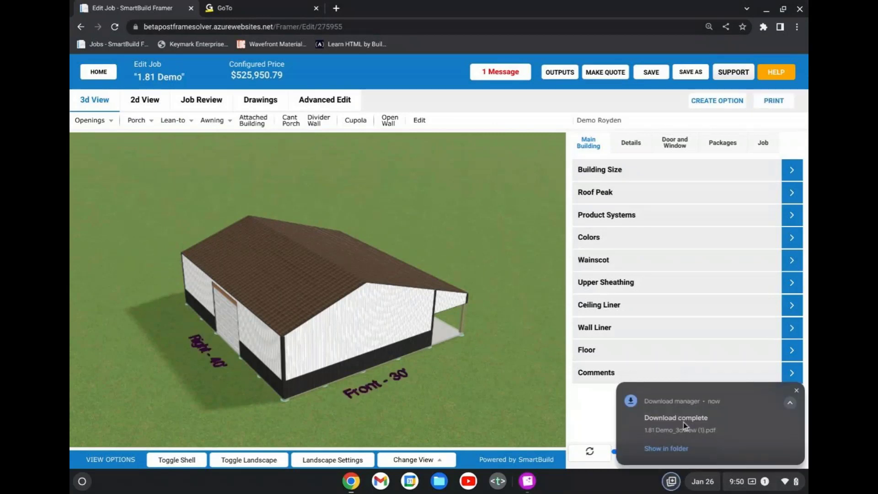
{"action": "left_click", "coordinate": [683, 422]}
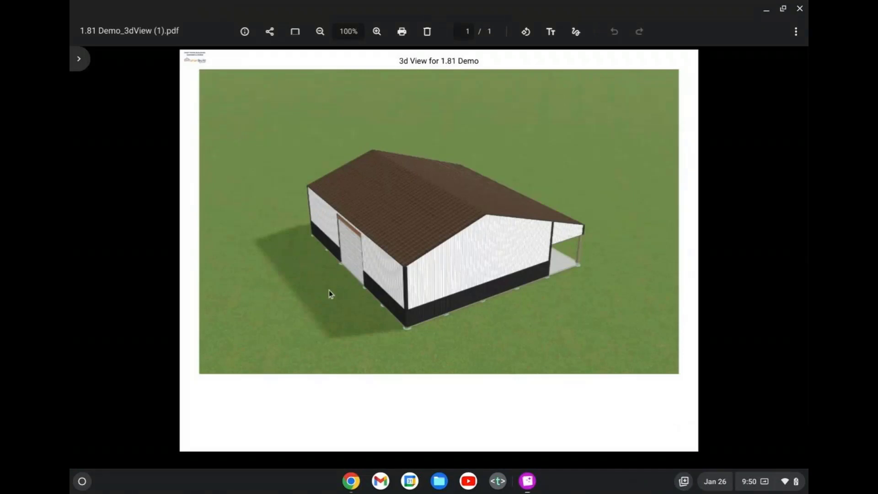
{"action": "left_click", "coordinate": [784, 9]}
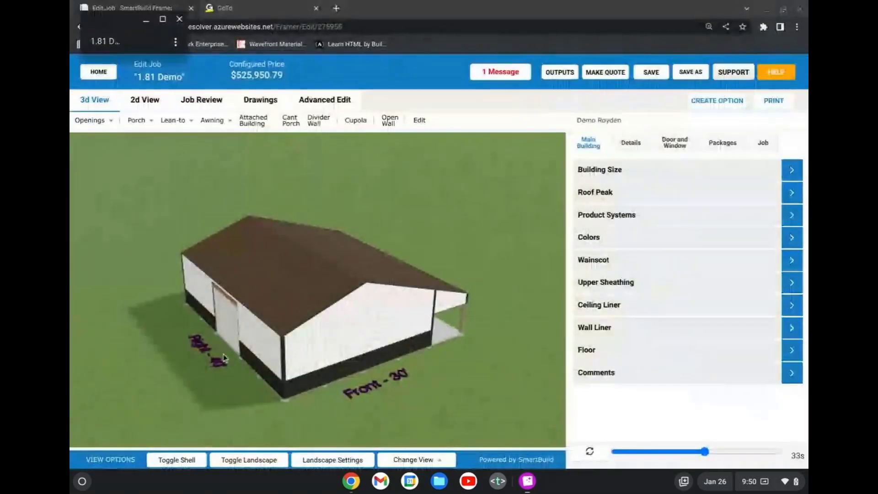
{"action": "left_click", "coordinate": [163, 20]}
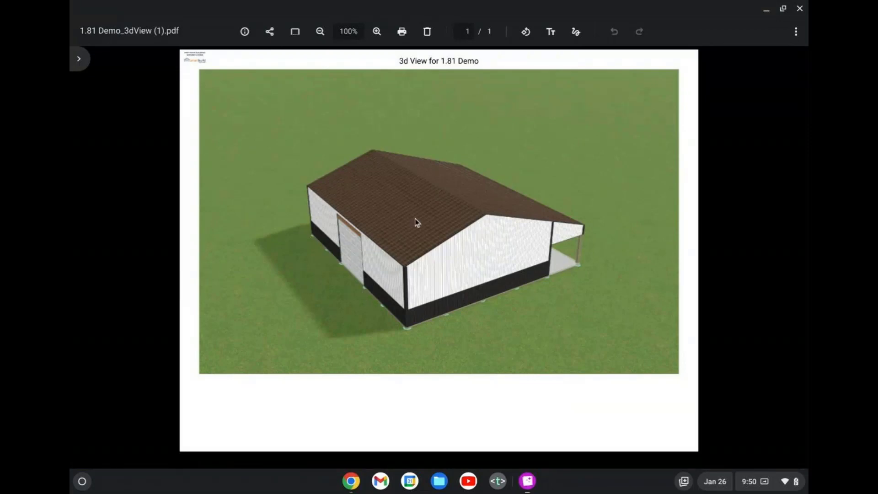
{"action": "left_click", "coordinate": [800, 8]}
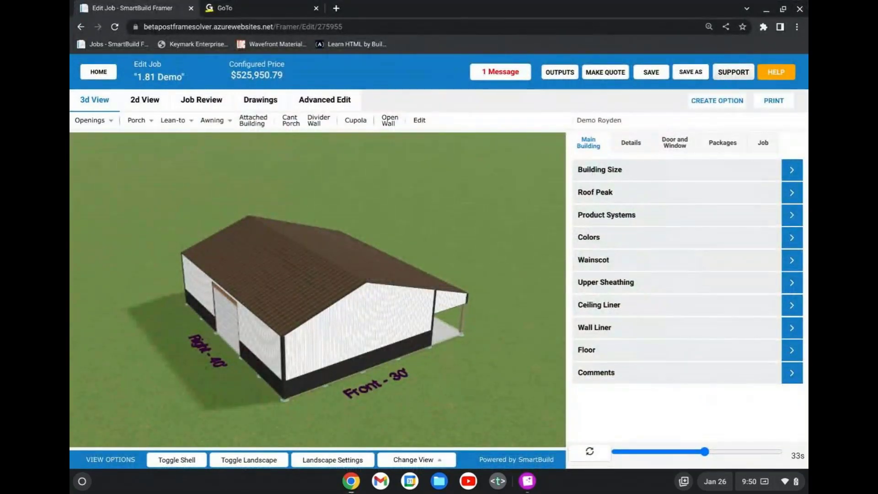
Hide the building shell, examine the framing along the open 40' porch side, and restore the shell.
{"action": "left_click_drag", "start_coordinate": [364, 353], "coordinate": [233, 364]}
{"action": "left_click", "coordinate": [198, 457]}
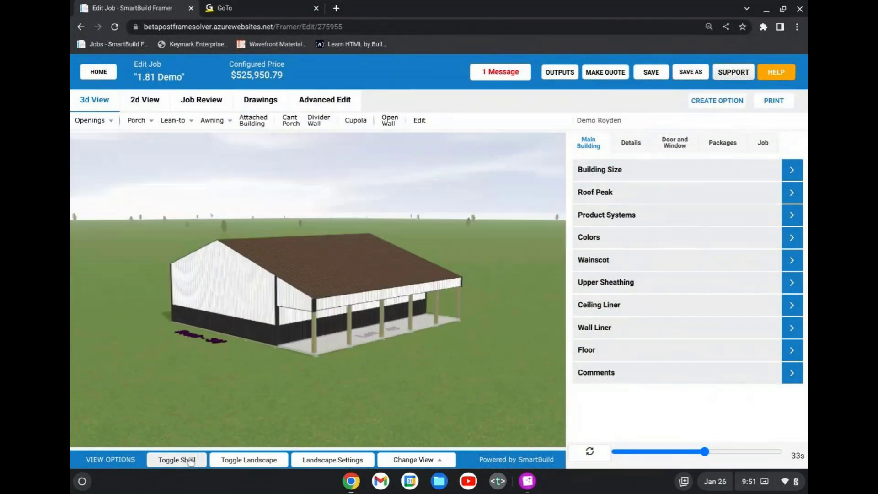
{"action": "left_click_drag", "start_coordinate": [303, 303], "coordinate": [272, 317]}
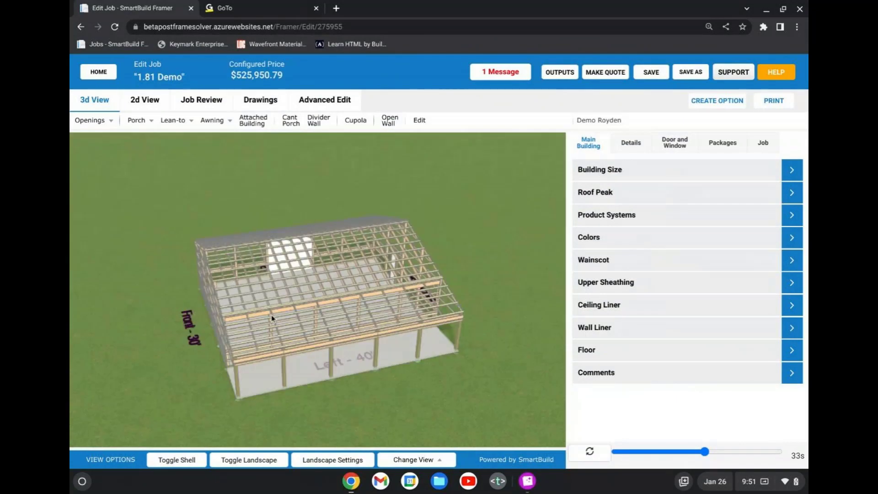
{"action": "scroll", "coordinate": [289, 312], "scroll_direction": "up", "scroll_amount": 3}
{"action": "scroll", "coordinate": [295, 297], "scroll_direction": "up", "scroll_amount": 3}
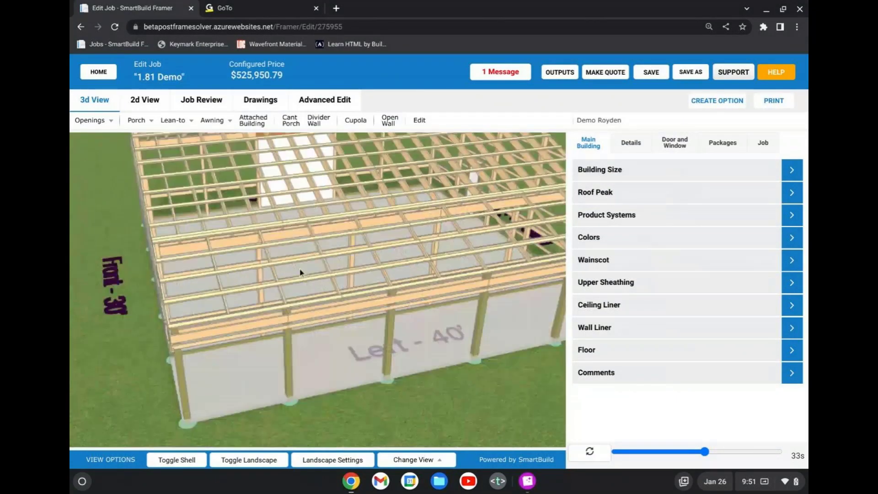
{"action": "scroll", "coordinate": [222, 311], "scroll_direction": "down", "scroll_amount": 3}
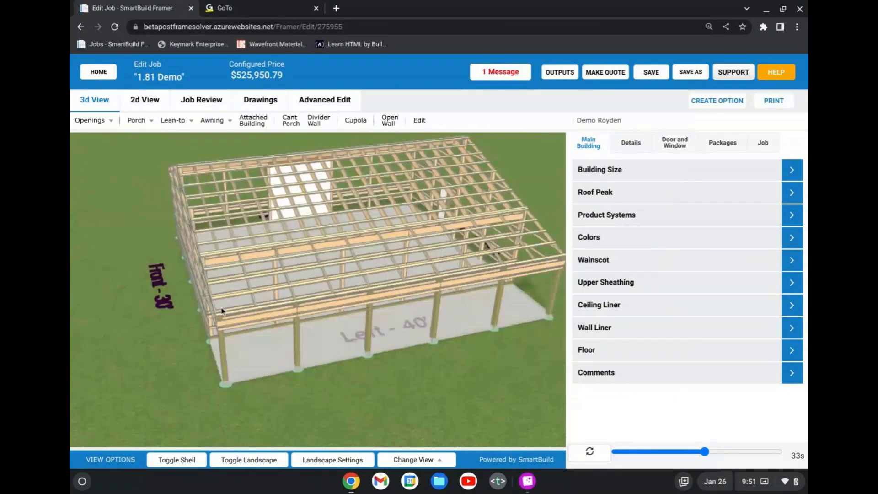
{"action": "left_click_drag", "start_coordinate": [349, 306], "coordinate": [388, 295]}
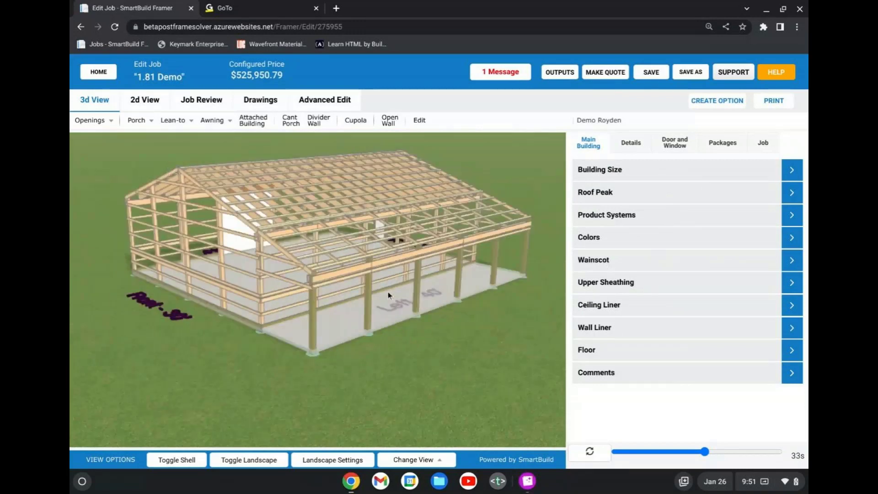
{"action": "left_click", "coordinate": [188, 462]}
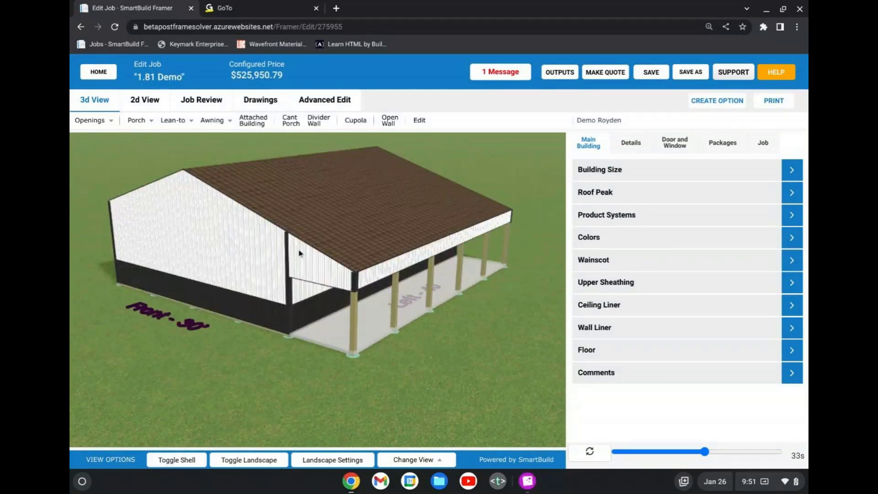
Hide the shell again, examine the porch rafters and purlins up close against the main roof framing, and restore the shell.
{"action": "left_click_drag", "start_coordinate": [299, 254], "coordinate": [244, 213]}
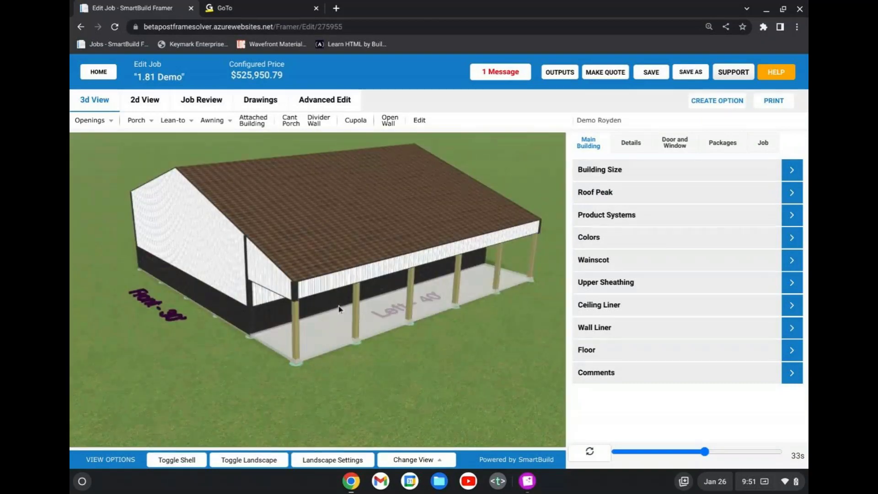
{"action": "left_click", "coordinate": [186, 464]}
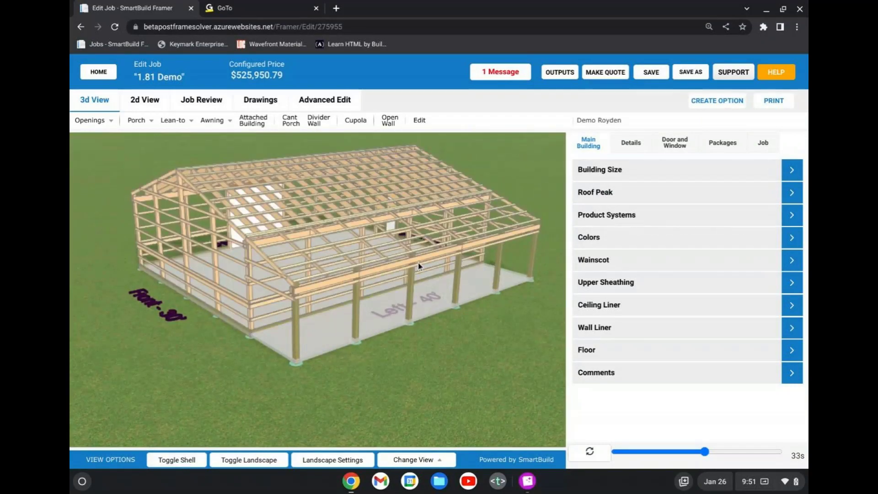
{"action": "left_click_drag", "start_coordinate": [414, 270], "coordinate": [390, 276]}
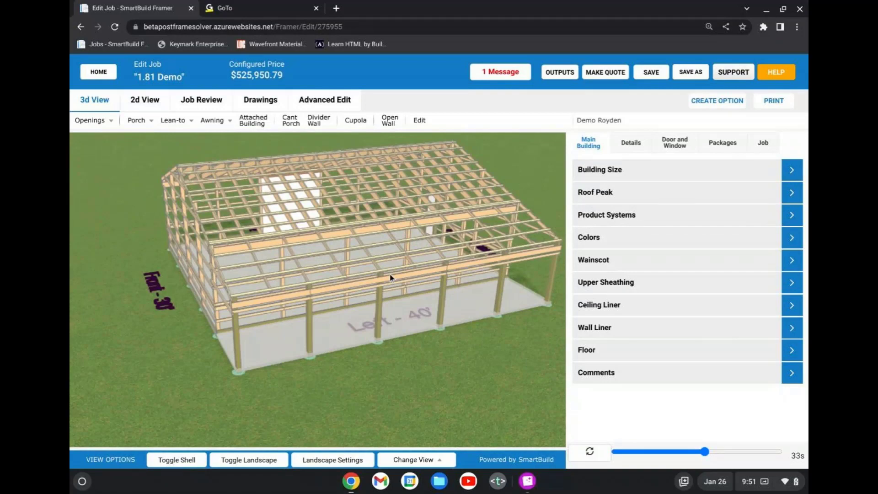
{"action": "scroll", "coordinate": [275, 229], "scroll_direction": "up", "scroll_amount": 5}
{"action": "scroll", "coordinate": [257, 245], "scroll_direction": "up", "scroll_amount": 5}
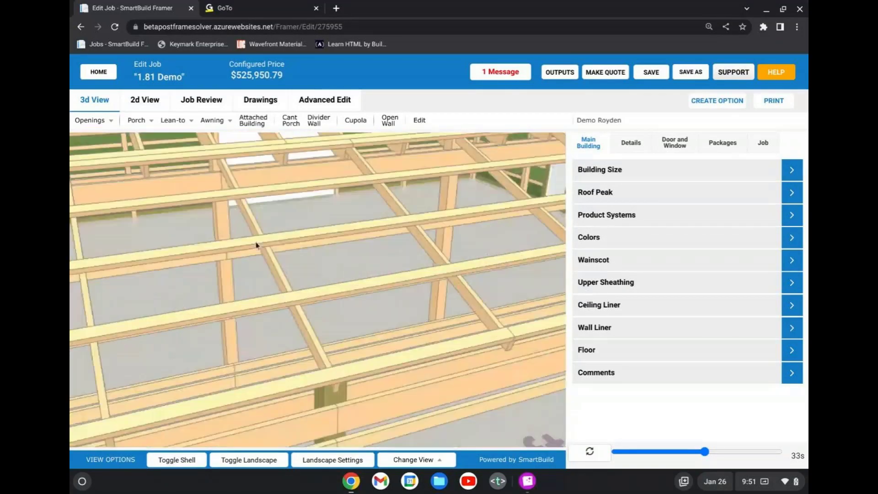
{"action": "scroll", "coordinate": [298, 288], "scroll_direction": "down", "scroll_amount": 3}
{"action": "scroll", "coordinate": [375, 341], "scroll_direction": "down", "scroll_amount": 3}
{"action": "scroll", "coordinate": [372, 340], "scroll_direction": "down", "scroll_amount": 3}
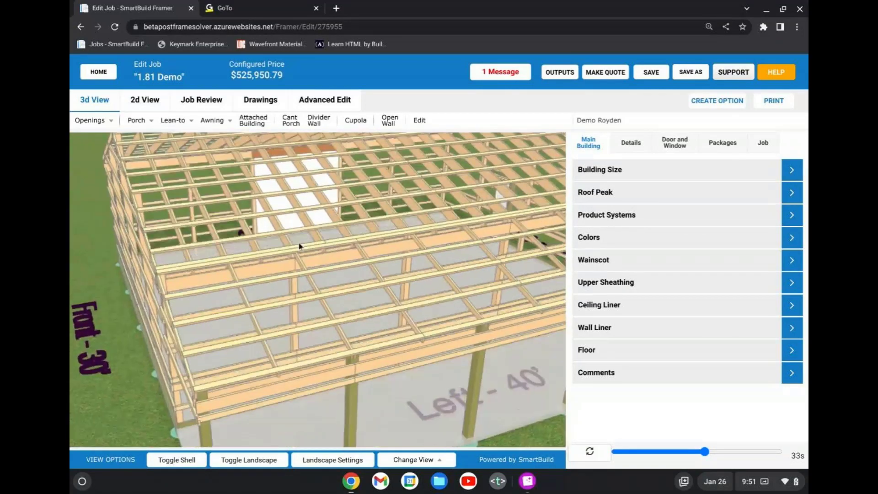
{"action": "scroll", "coordinate": [316, 247], "scroll_direction": "up", "scroll_amount": 3}
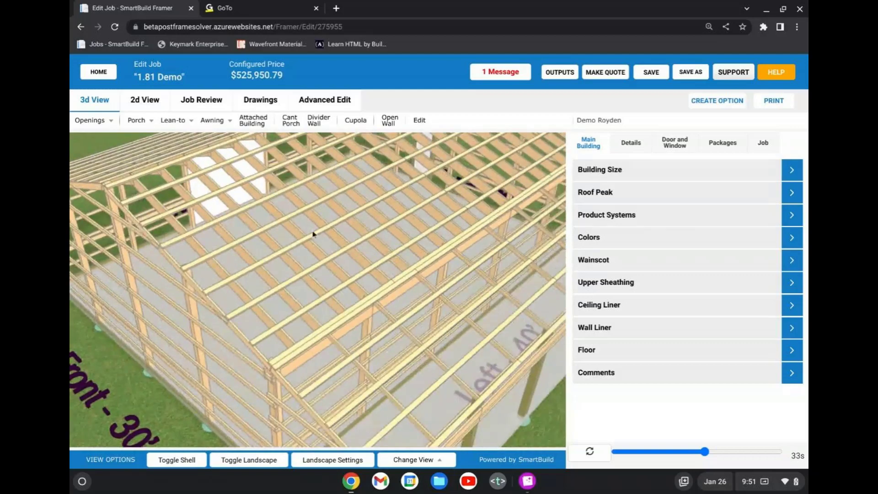
{"action": "scroll", "coordinate": [325, 269], "scroll_direction": "down", "scroll_amount": 5}
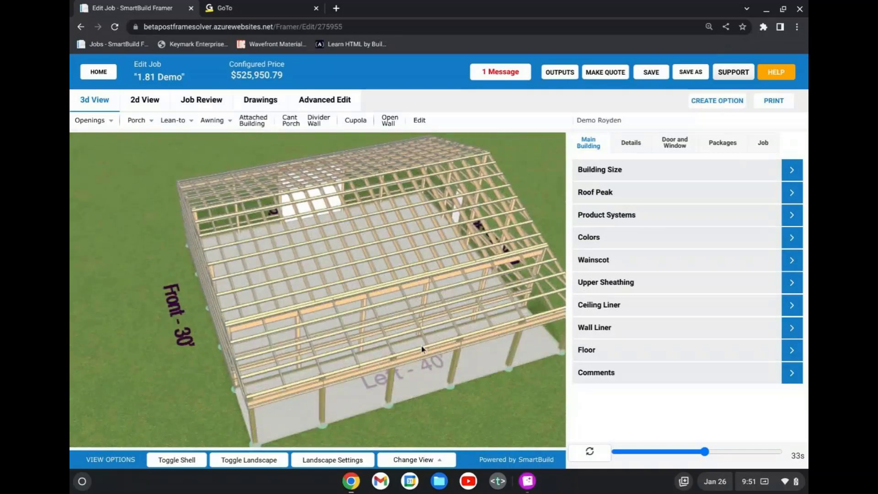
{"action": "left_click", "coordinate": [177, 460]}
{"action": "left_click_drag", "start_coordinate": [347, 307], "coordinate": [345, 342]}
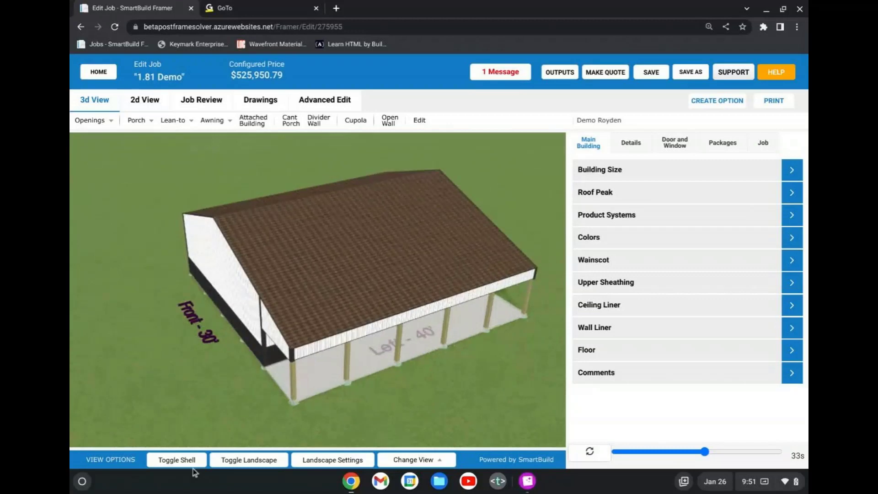
With the shell hidden, review the porch's advanced rafter settings in Edit Attached Building and leave without applying changes.
{"action": "left_click", "coordinate": [188, 460]}
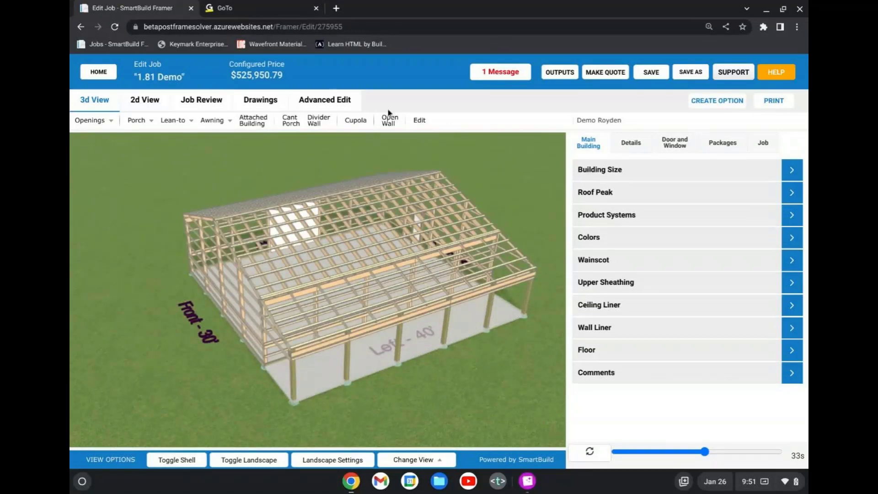
{"action": "left_click", "coordinate": [419, 120]}
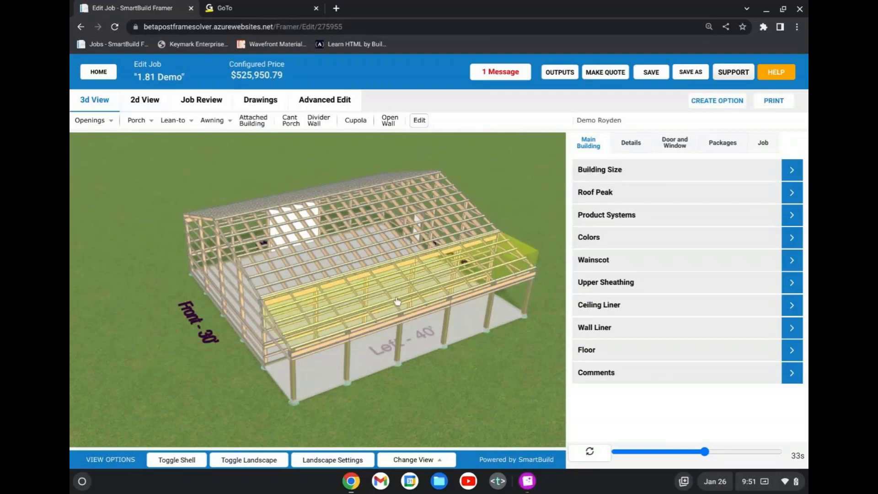
{"action": "left_click", "coordinate": [388, 305]}
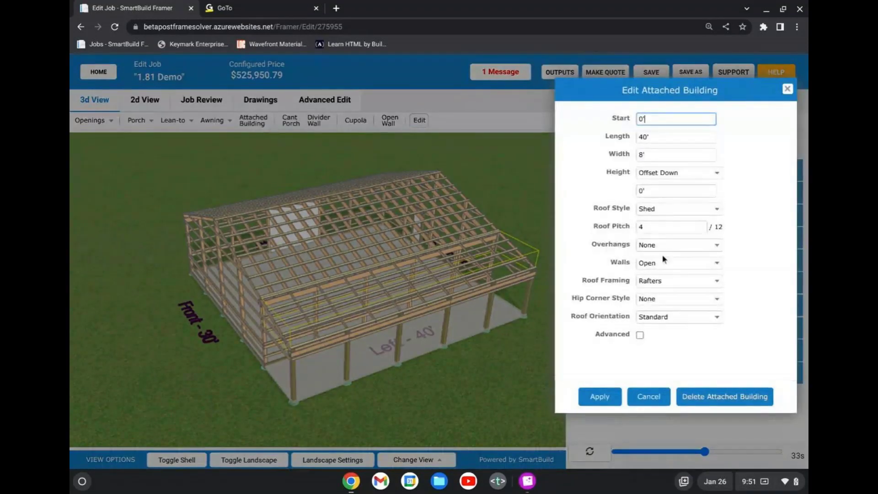
{"action": "left_click", "coordinate": [640, 335]}
{"action": "scroll", "coordinate": [672, 275], "scroll_direction": "down", "scroll_amount": 3}
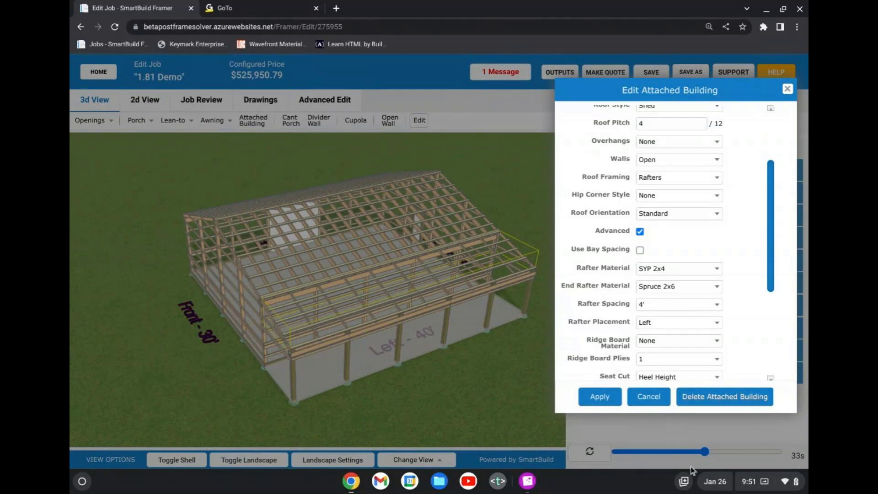
{"action": "left_click", "coordinate": [660, 397]}
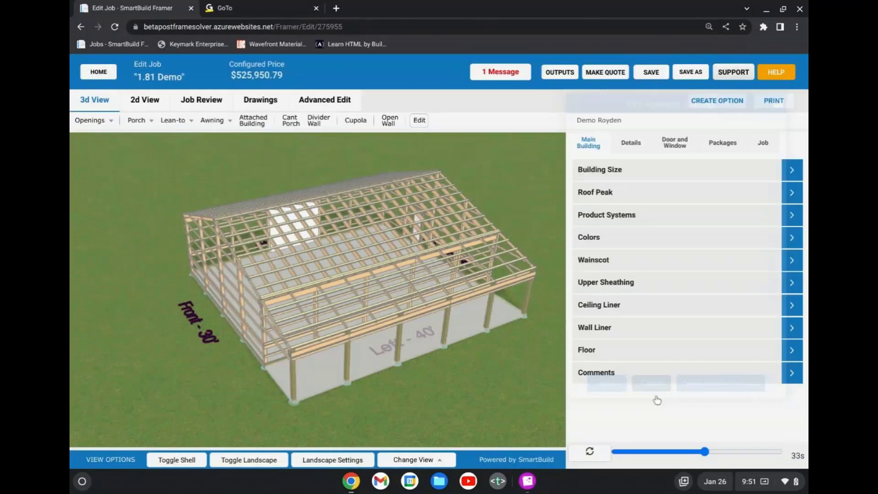
Examine the exposed framing from the front corner and turn the shell back on to view the finished building.
{"action": "scroll", "coordinate": [385, 322], "scroll_direction": "down", "scroll_amount": 2}
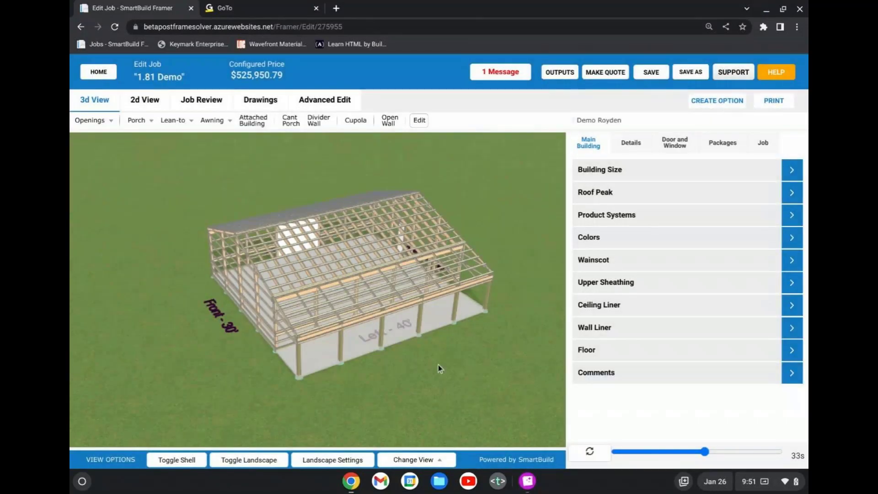
{"action": "left_click_drag", "start_coordinate": [438, 364], "coordinate": [423, 375]}
{"action": "left_click_drag", "start_coordinate": [399, 296], "coordinate": [353, 303]}
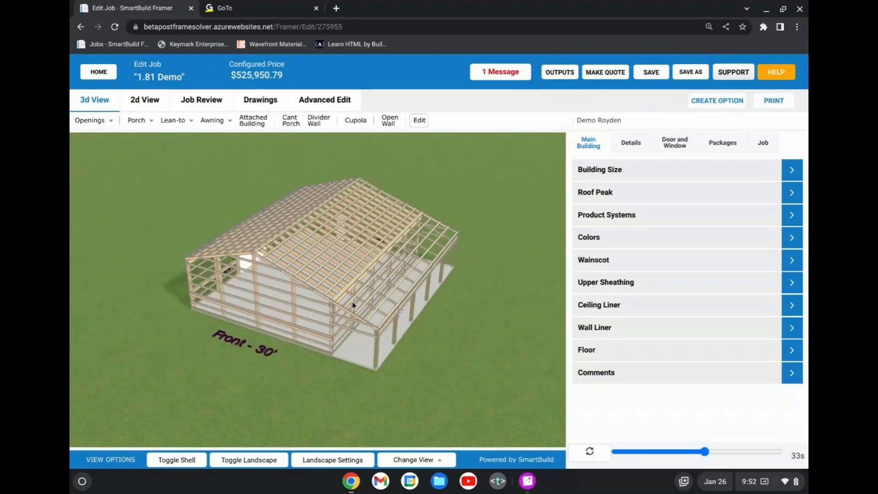
{"action": "left_click", "coordinate": [177, 460]}
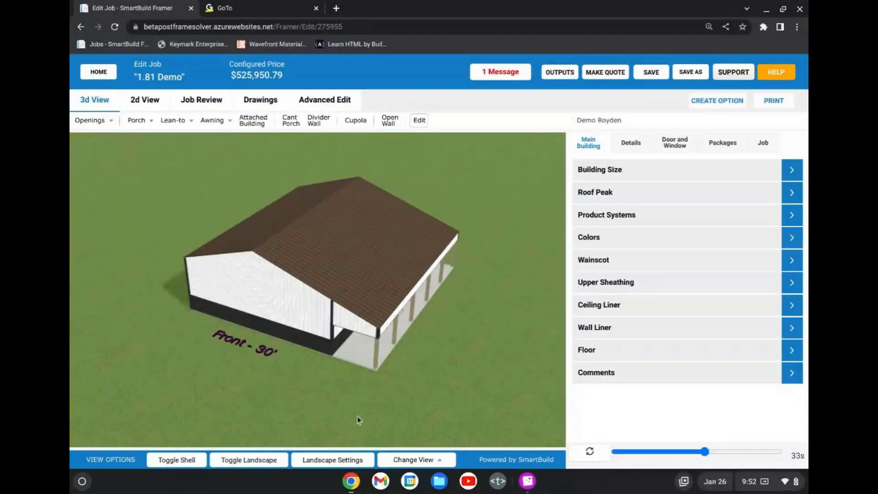
{"action": "scroll", "coordinate": [364, 404], "scroll_direction": "down", "scroll_amount": 1}
{"action": "scroll", "coordinate": [364, 404], "scroll_direction": "down", "scroll_amount": 1}
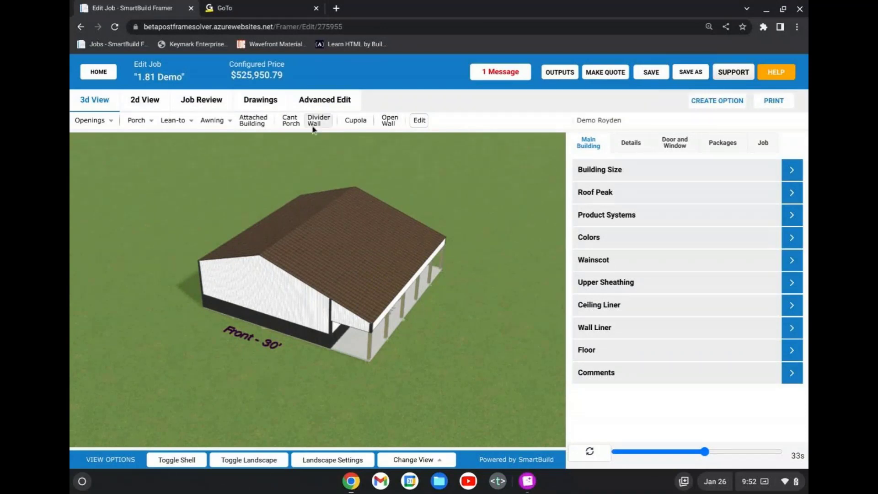
Hide the shell and examine the main roof and porch framing from above and from the front corner.
{"action": "scroll", "coordinate": [300, 327], "scroll_direction": "up", "scroll_amount": 3}
{"action": "left_click_drag", "start_coordinate": [306, 294], "coordinate": [268, 311]}
{"action": "left_click", "coordinate": [188, 460]}
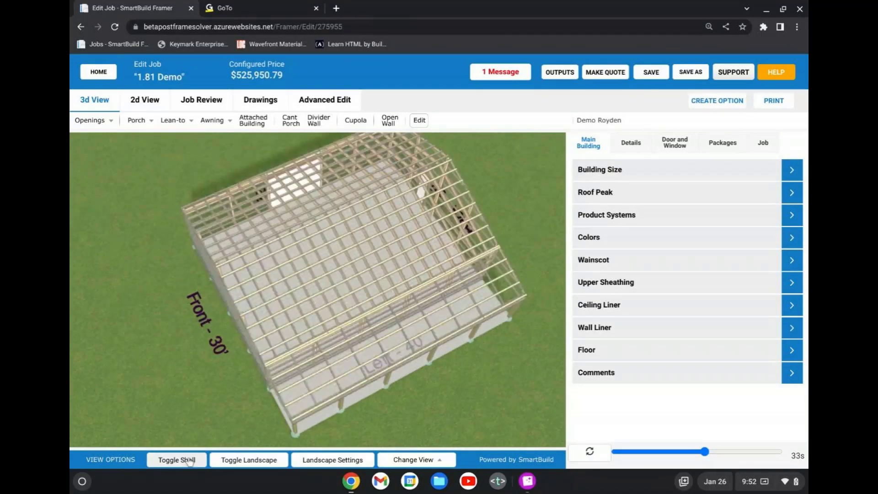
{"action": "scroll", "coordinate": [399, 248], "scroll_direction": "up", "scroll_amount": 3}
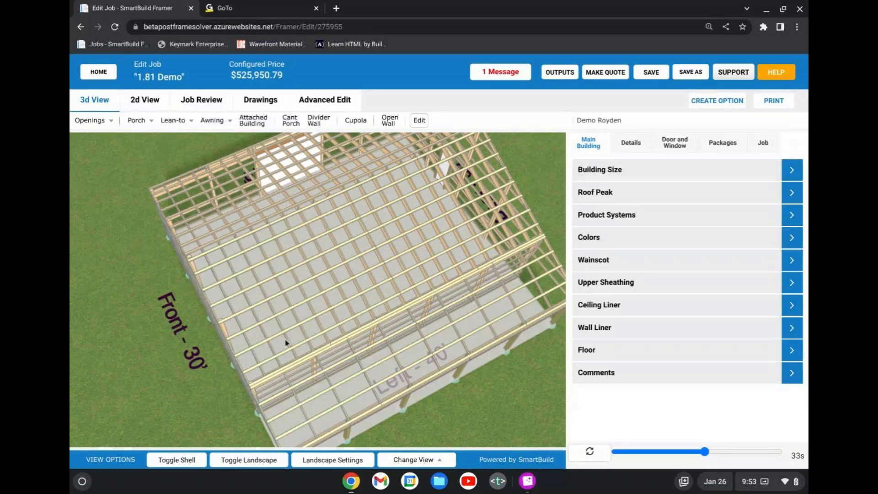
{"action": "left_click_drag", "start_coordinate": [294, 348], "coordinate": [207, 307]}
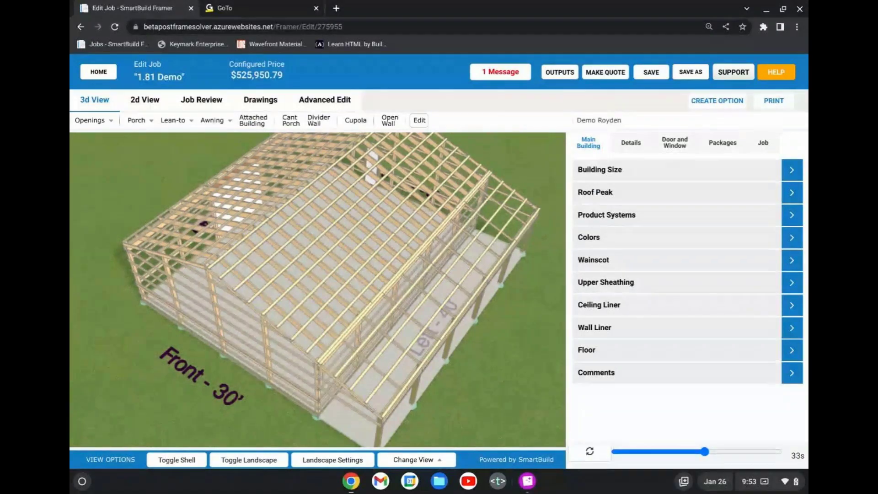
{"action": "scroll", "coordinate": [403, 372], "scroll_direction": "down", "scroll_amount": 3}
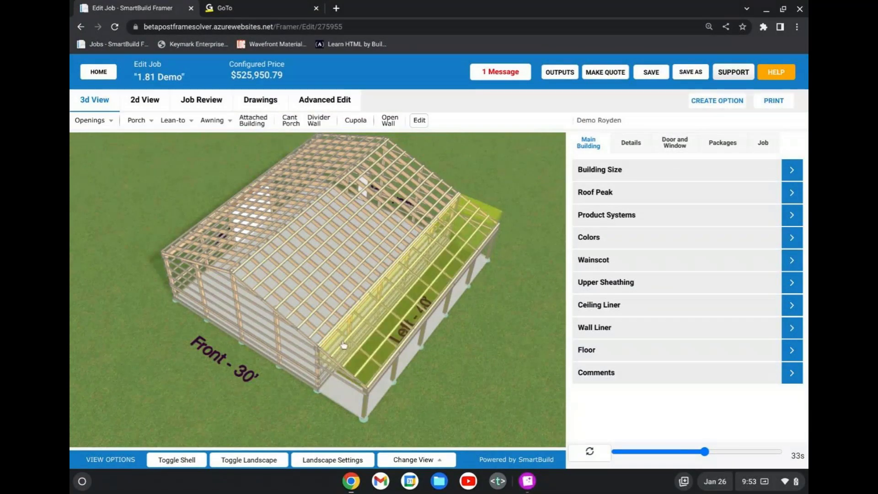
{"action": "mouse_move", "coordinate": [345, 347]}
{"action": "left_mouse_down"}
{"action": "mouse_move", "coordinate": [338, 338]}
{"action": "mouse_move", "coordinate": [347, 340]}
{"action": "left_mouse_up"}
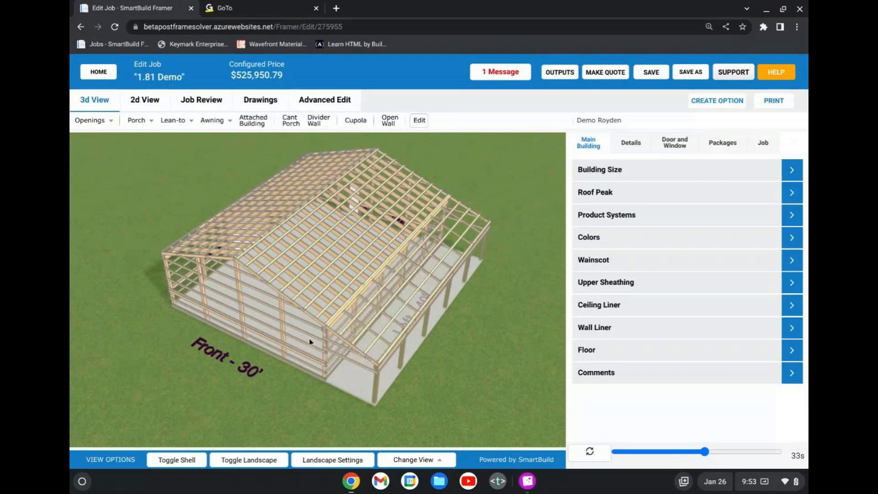
Examine the exposed framing from the front corner and around the overhead door on the 40' right wall.
{"action": "left_click_drag", "start_coordinate": [291, 302], "coordinate": [307, 288]}
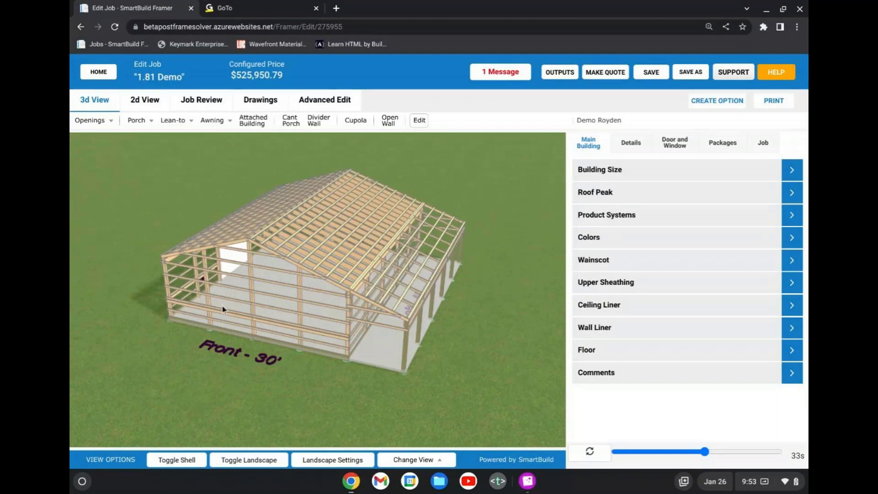
{"action": "left_click_drag", "start_coordinate": [224, 310], "coordinate": [360, 305]}
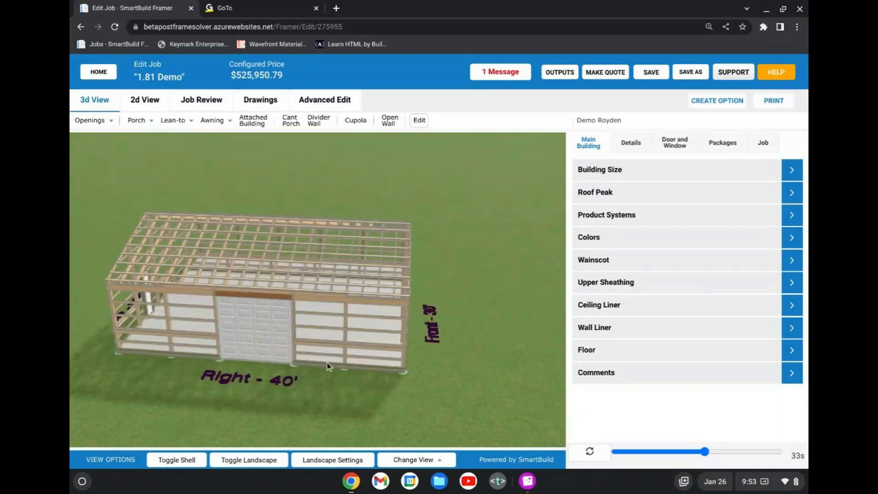
{"action": "left_click_drag", "start_coordinate": [327, 362], "coordinate": [322, 363]}
{"action": "scroll", "coordinate": [322, 364], "scroll_direction": "up", "scroll_amount": 5}
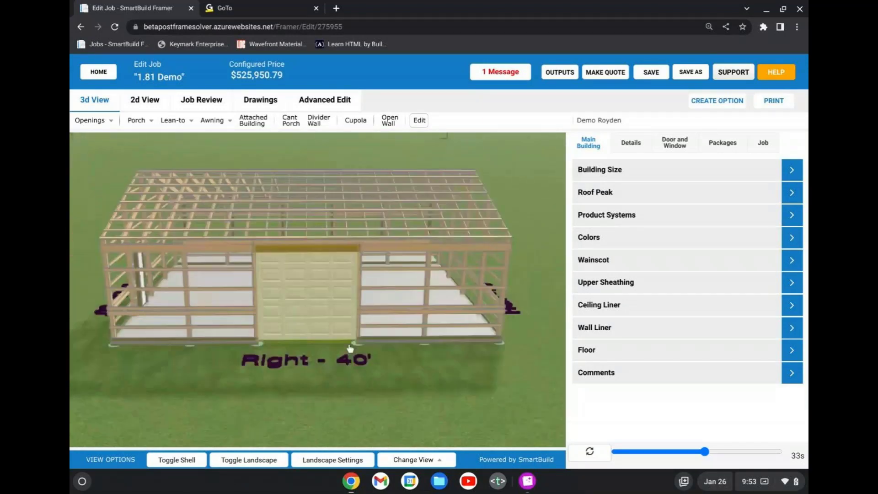
{"action": "scroll", "coordinate": [288, 337], "scroll_direction": "up", "scroll_amount": 2}
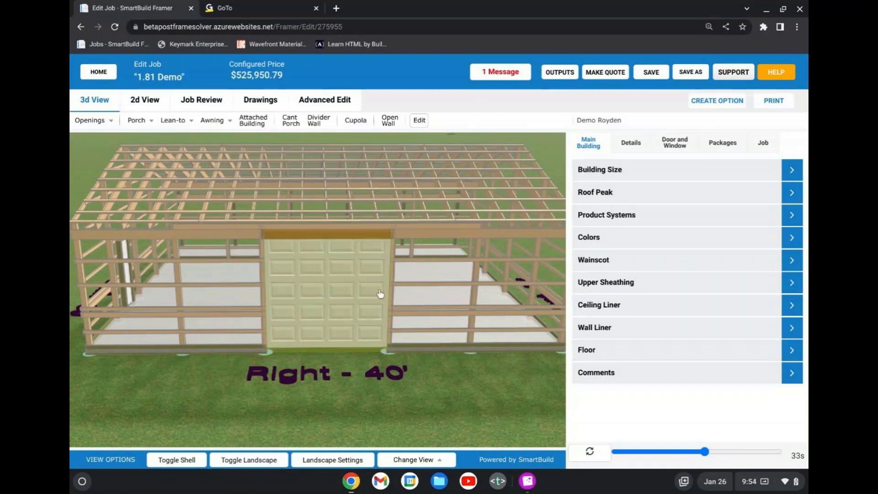
{"action": "scroll", "coordinate": [308, 379], "scroll_direction": "down", "scroll_amount": 3}
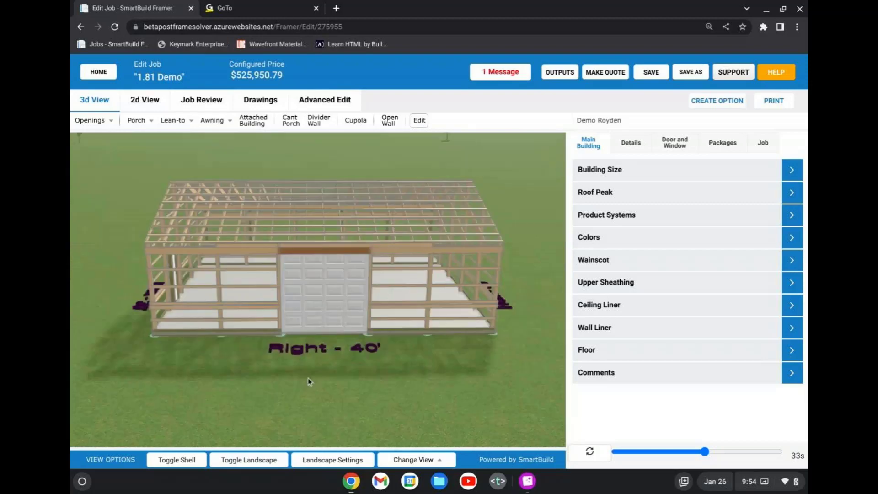
{"action": "left_click_drag", "start_coordinate": [308, 379], "coordinate": [419, 365]}
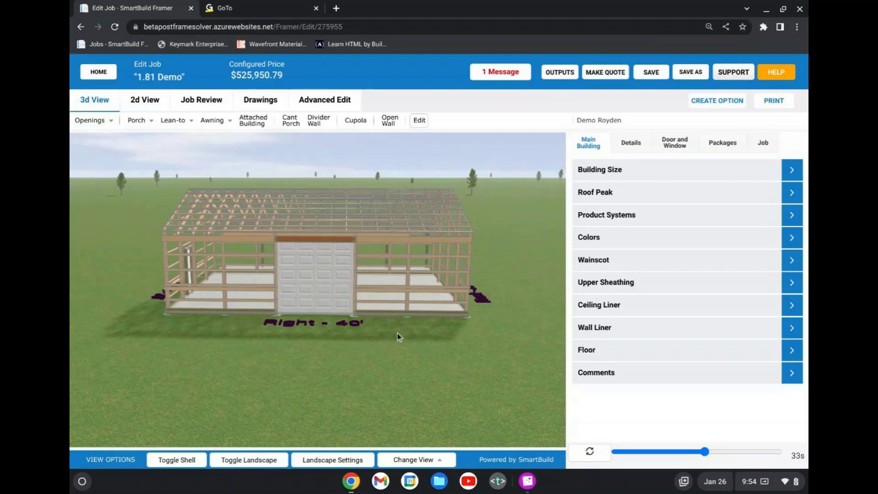
{"action": "left_click_drag", "start_coordinate": [397, 333], "coordinate": [337, 325]}
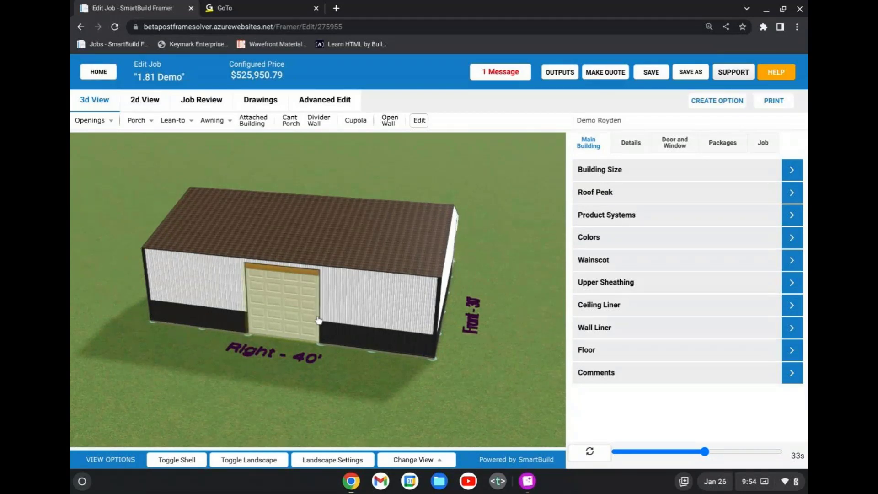
View the finished building with its shell on from the right wall and from the porch side.
{"action": "left_click_drag", "start_coordinate": [319, 320], "coordinate": [319, 321]}
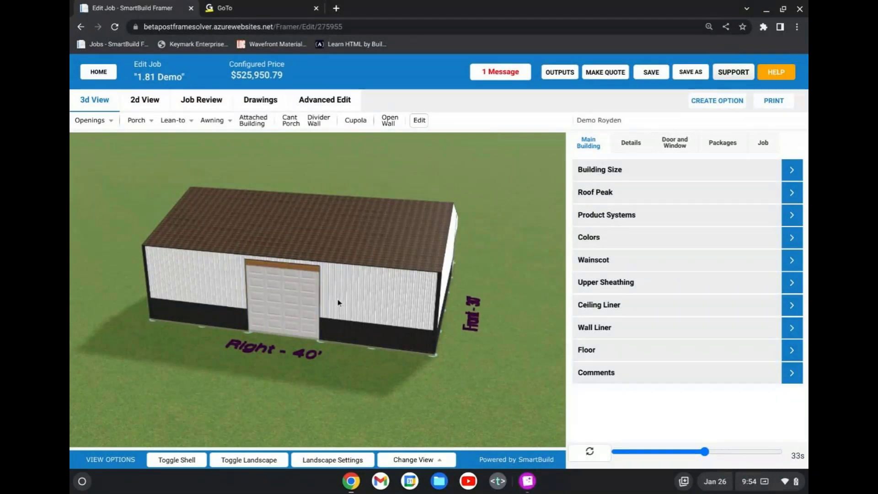
{"action": "scroll", "coordinate": [343, 322], "scroll_direction": "down", "scroll_amount": 2}
{"action": "left_click_drag", "start_coordinate": [342, 319], "coordinate": [171, 316]}
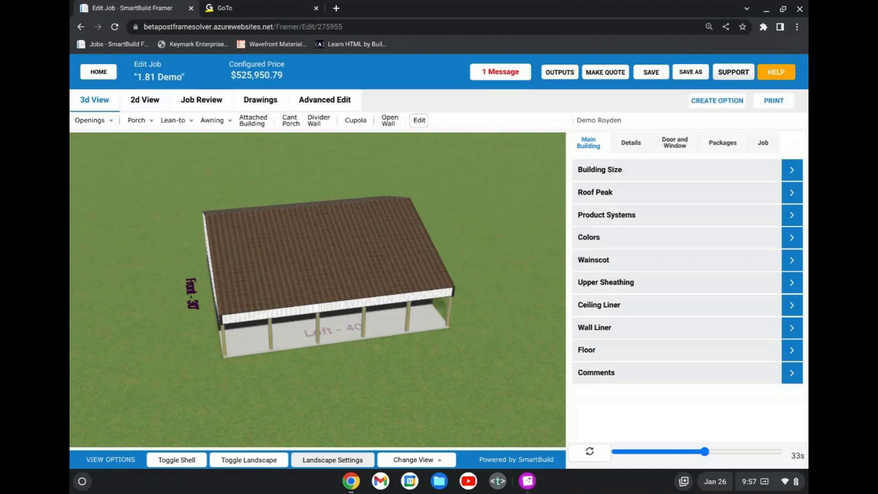
{"action": "left_click_drag", "start_coordinate": [94, 353], "coordinate": [353, 351]}
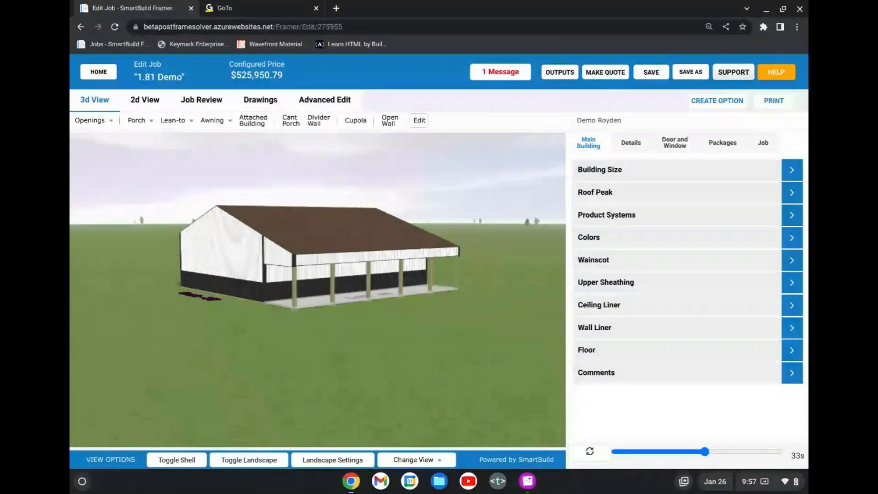
Hide the shell and inspect the porch corner framing close up.
{"action": "left_click", "coordinate": [194, 461]}
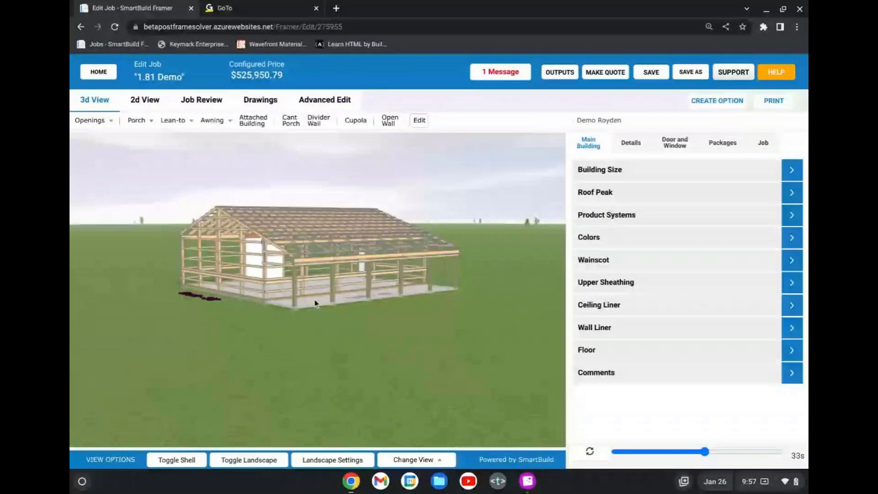
{"action": "scroll", "coordinate": [315, 302], "scroll_direction": "up", "scroll_amount": 3}
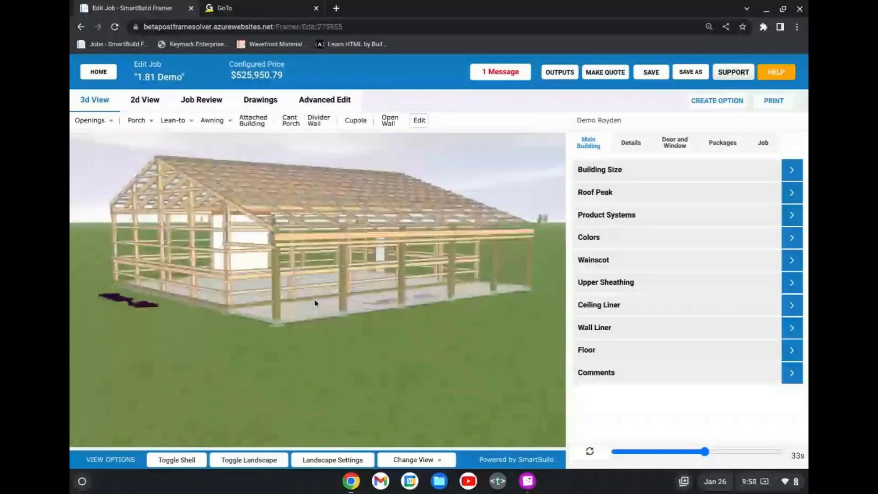
{"action": "scroll", "coordinate": [321, 302], "scroll_direction": "up", "scroll_amount": 3}
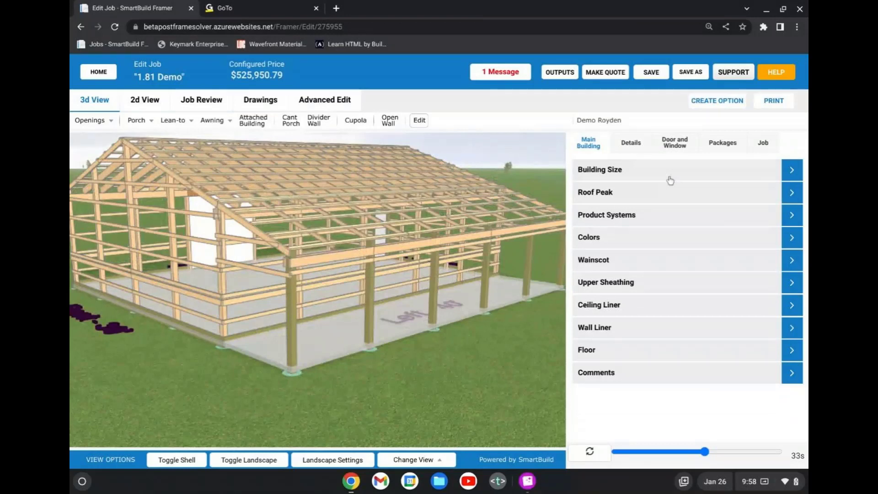
Set the main building's roof framing style to Trusses and regenerate the model.
{"action": "left_click", "coordinate": [642, 147]}
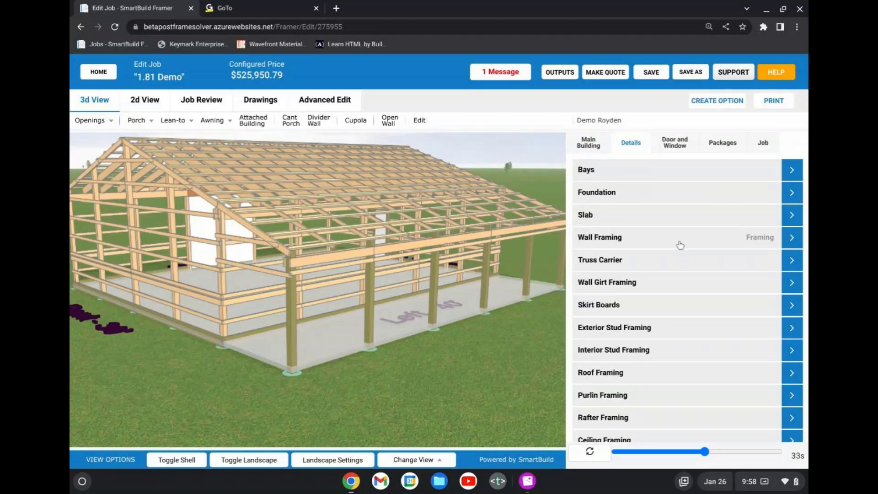
{"action": "scroll", "coordinate": [679, 245], "scroll_direction": "down", "scroll_amount": 2}
{"action": "left_click", "coordinate": [667, 316]}
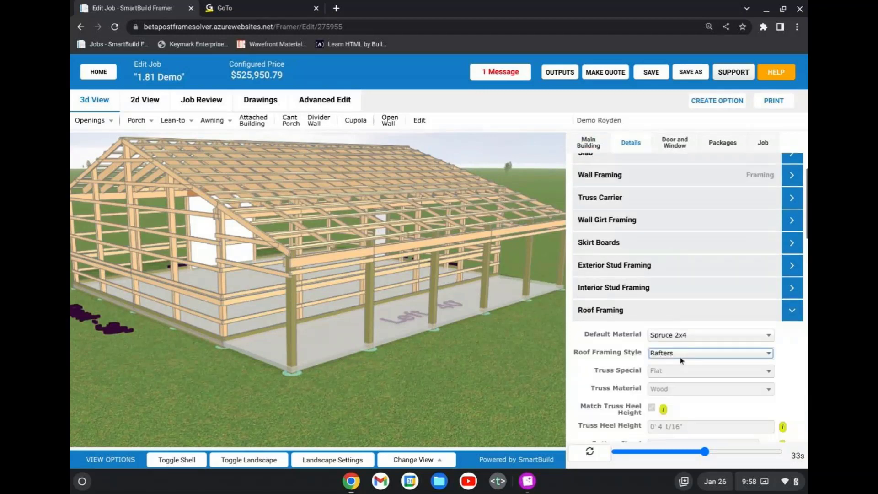
{"action": "left_click", "coordinate": [680, 358]}
{"action": "left_click", "coordinate": [677, 304]}
{"action": "left_click", "coordinate": [595, 456]}
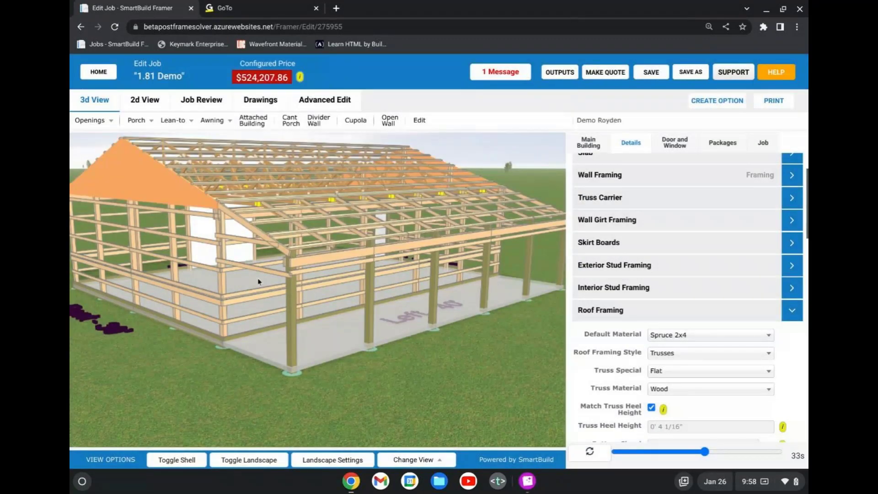
Examine from inside the building how the main roof trusses and the porch rafters meet the left wall.
{"action": "left_click_drag", "start_coordinate": [260, 250], "coordinate": [429, 196]}
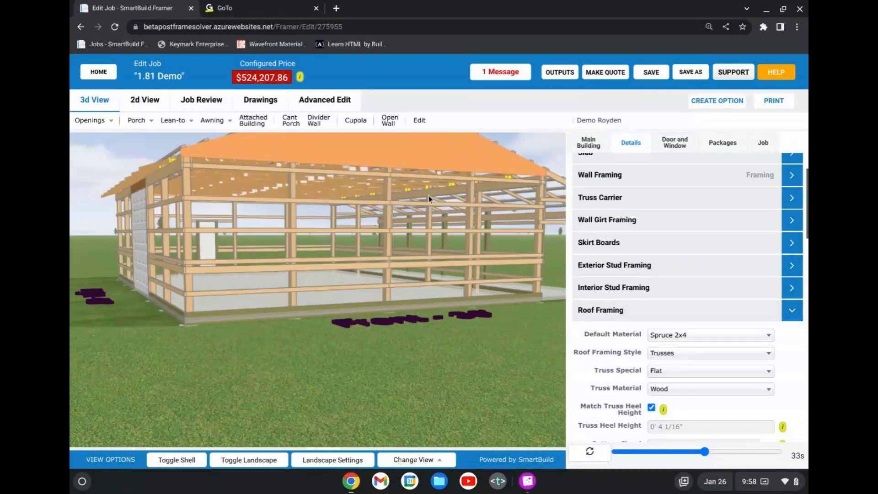
{"action": "scroll", "coordinate": [428, 197], "scroll_direction": "up", "scroll_amount": 3}
{"action": "scroll", "coordinate": [427, 195], "scroll_direction": "up", "scroll_amount": 1}
{"action": "mouse_move", "coordinate": [425, 196]}
{"action": "left_mouse_down"}
{"action": "mouse_move", "coordinate": [363, 201]}
{"action": "mouse_move", "coordinate": [474, 181]}
{"action": "mouse_move", "coordinate": [425, 194]}
{"action": "left_mouse_up"}
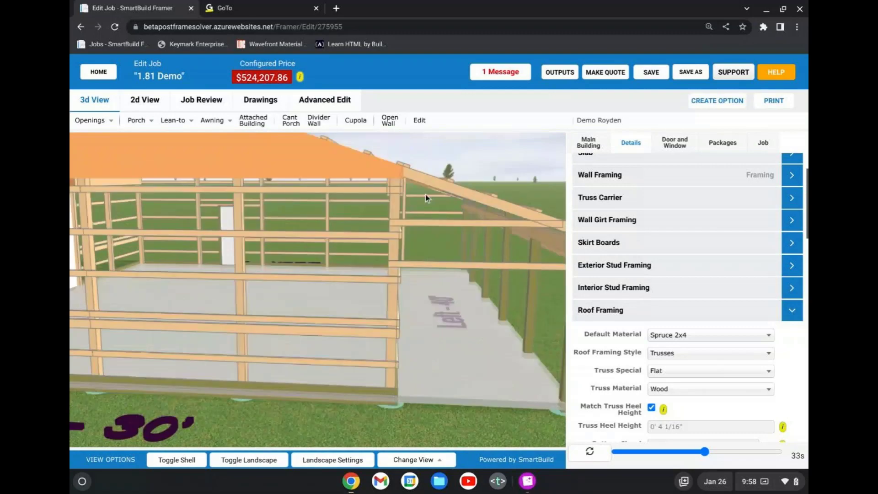
{"action": "scroll", "coordinate": [425, 194], "scroll_direction": "up", "scroll_amount": 3}
{"action": "left_click_drag", "start_coordinate": [342, 185], "coordinate": [332, 282]}
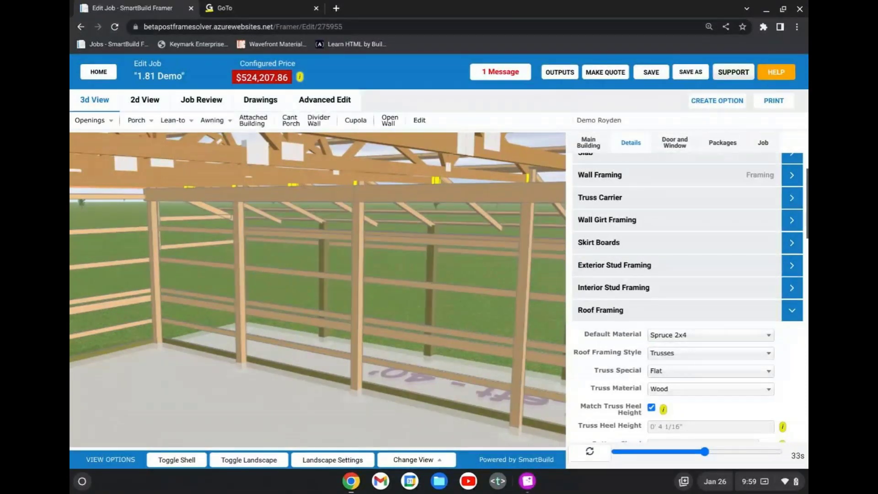
{"action": "scroll", "coordinate": [321, 285], "scroll_direction": "down", "scroll_amount": 1}
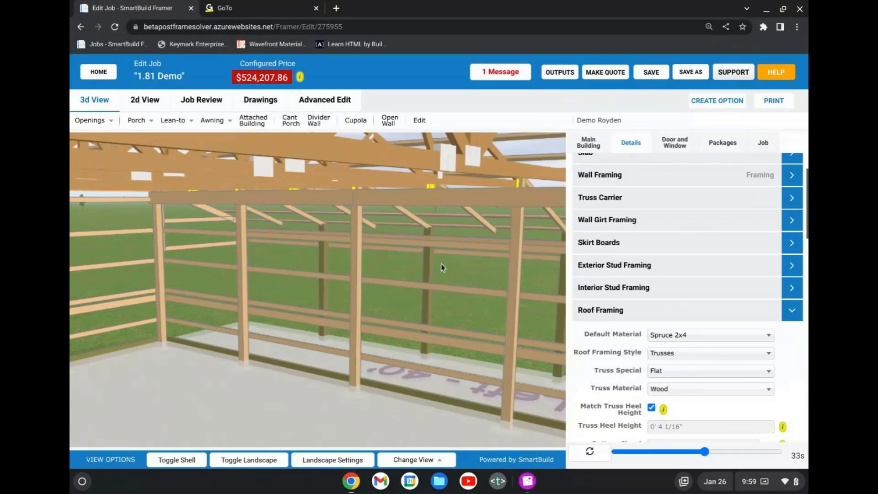
{"action": "left_click_drag", "start_coordinate": [452, 260], "coordinate": [359, 248]}
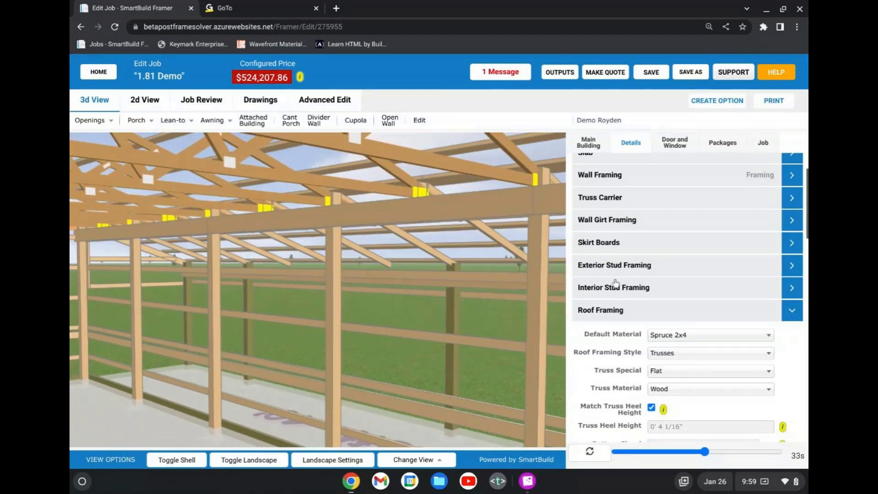
Set the roof framing's overhang style to Cantilever and regenerate the model.
{"action": "scroll", "coordinate": [631, 277], "scroll_direction": "down", "scroll_amount": 3}
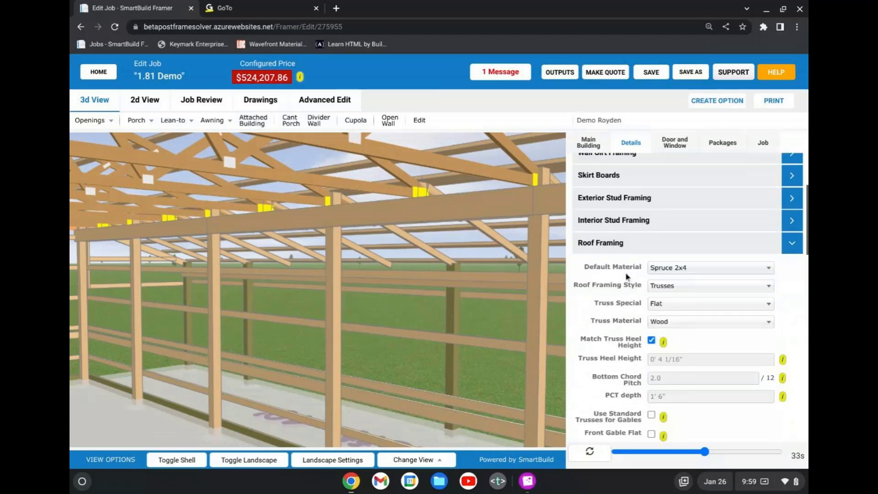
{"action": "scroll", "coordinate": [628, 277], "scroll_direction": "down", "scroll_amount": 1}
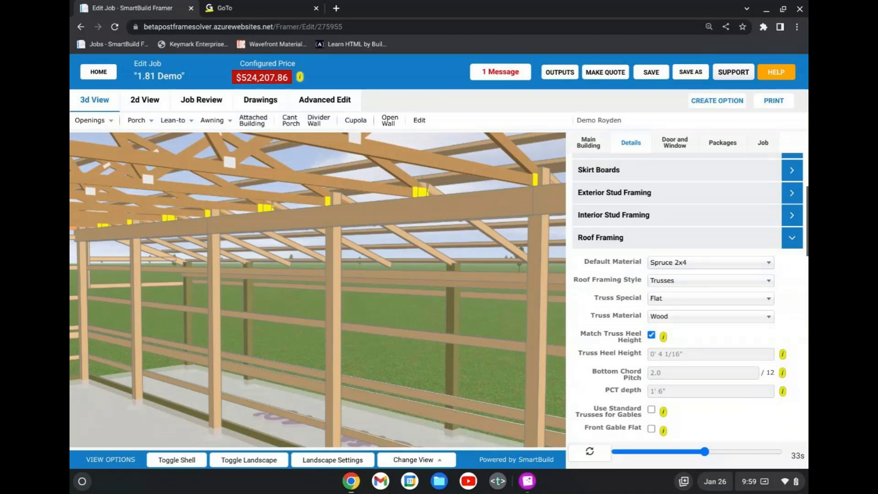
{"action": "scroll", "coordinate": [644, 283], "scroll_direction": "down", "scroll_amount": 4}
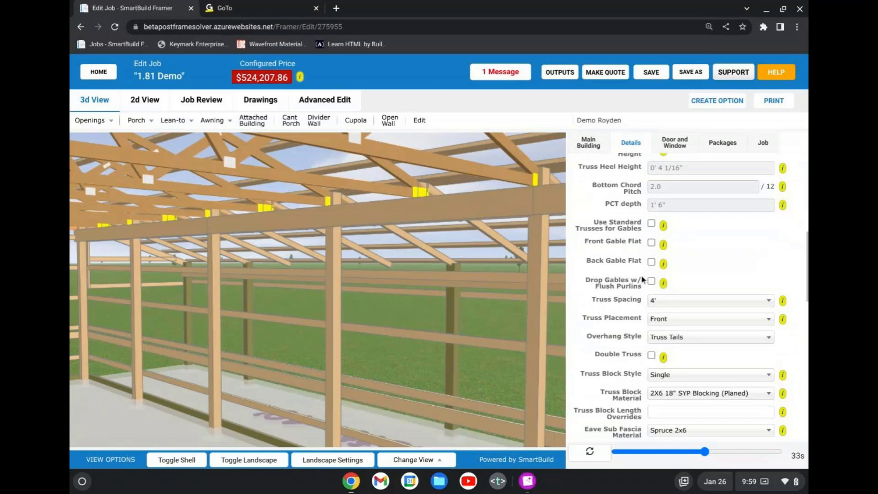
{"action": "left_click", "coordinate": [688, 338]}
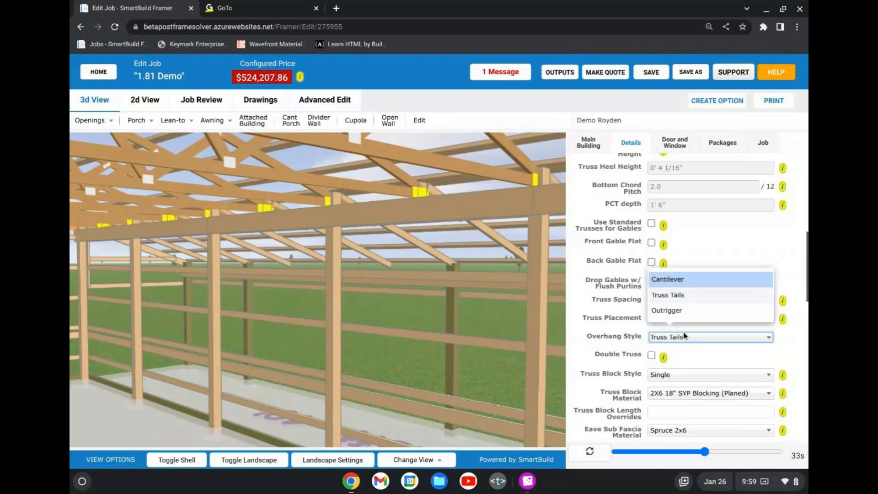
{"action": "left_click", "coordinate": [681, 282]}
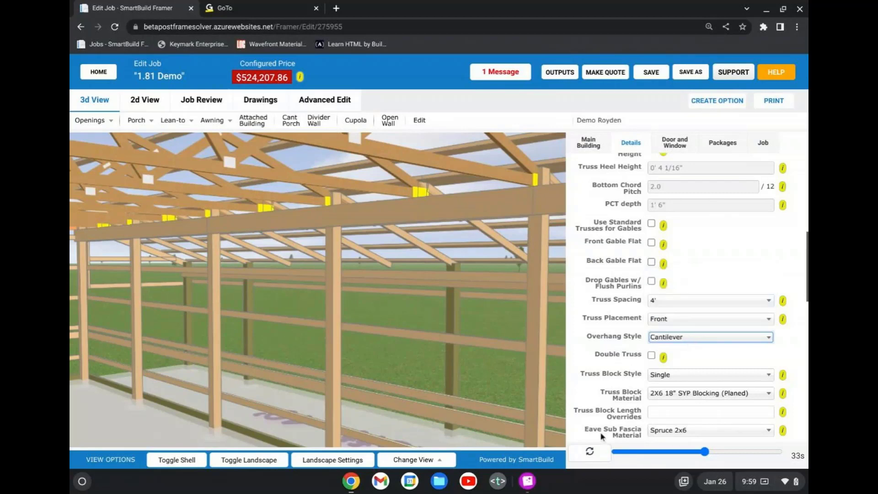
{"action": "left_click", "coordinate": [593, 457]}
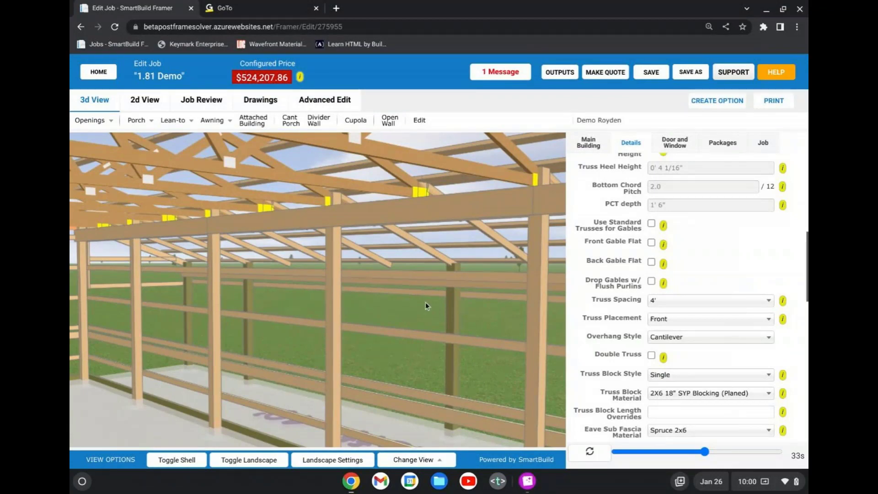
Set the gable wall style in the wall framing settings to Gable Truss(Short Post) and update the model.
{"action": "scroll", "coordinate": [400, 296], "scroll_direction": "down", "scroll_amount": 5}
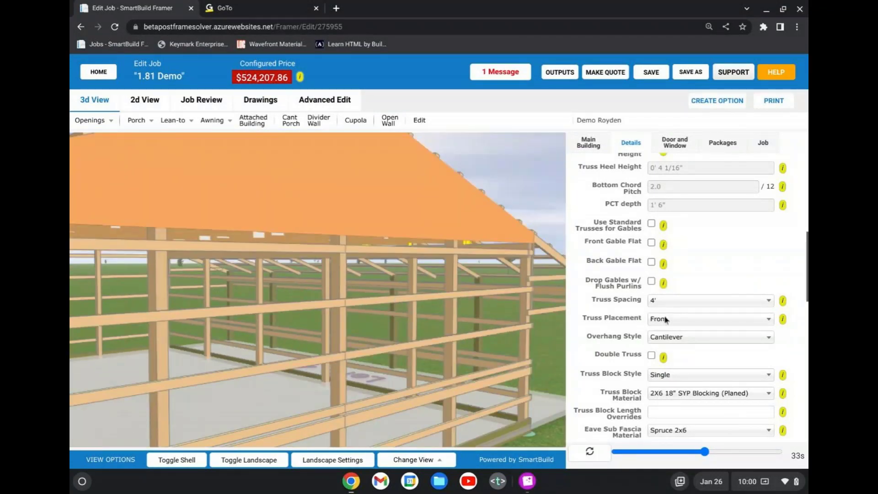
{"action": "scroll", "coordinate": [667, 319], "scroll_direction": "up", "scroll_amount": 2}
{"action": "scroll", "coordinate": [669, 291], "scroll_direction": "up", "scroll_amount": 2}
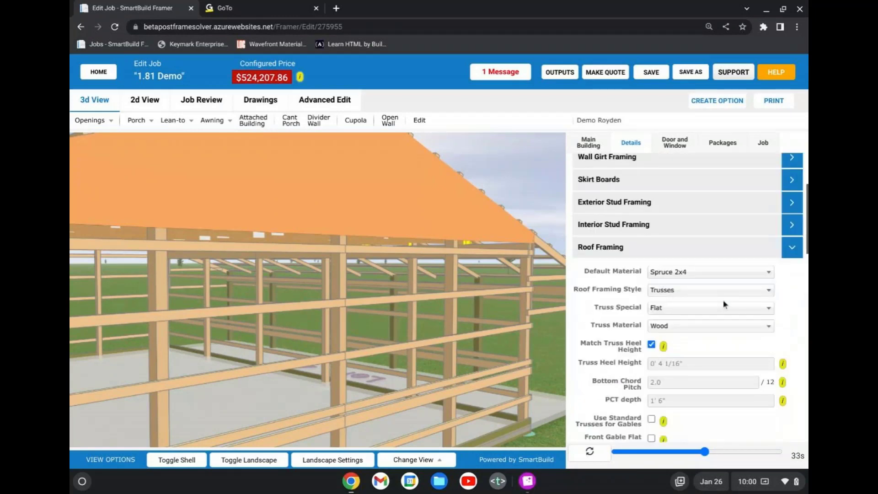
{"action": "scroll", "coordinate": [671, 230], "scroll_direction": "up", "scroll_amount": 2}
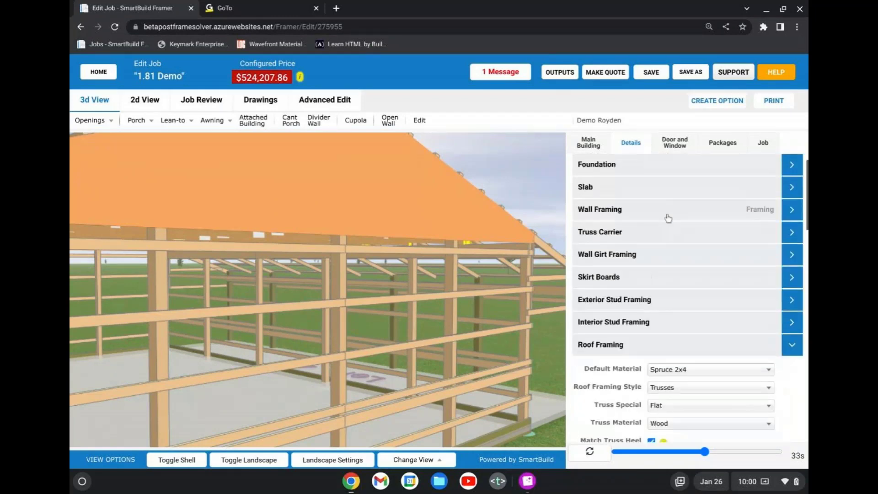
{"action": "left_click", "coordinate": [668, 220]}
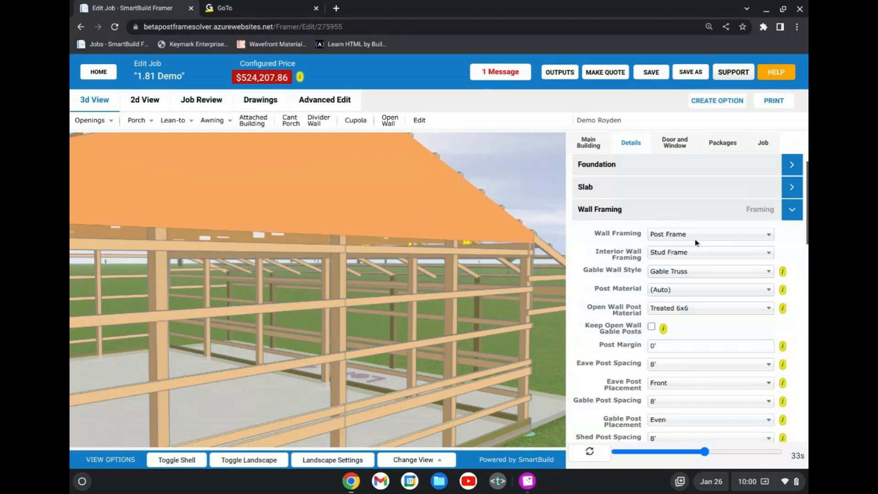
{"action": "left_click", "coordinate": [696, 272]}
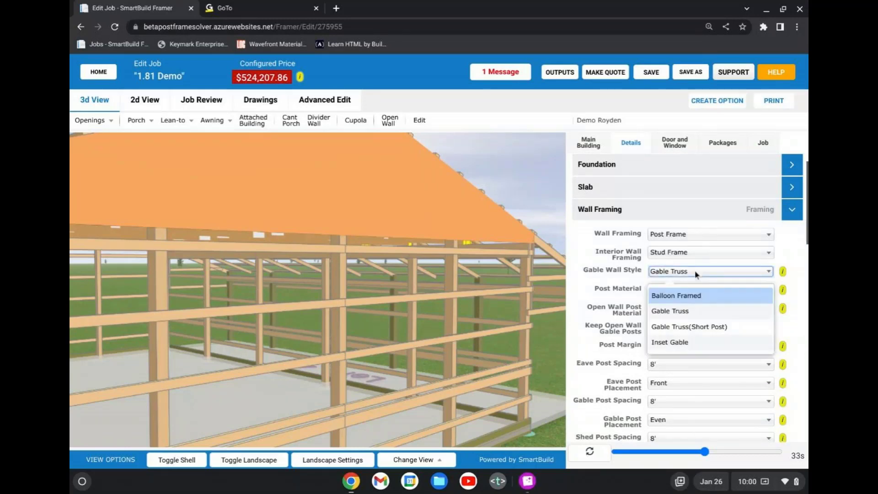
{"action": "left_click", "coordinate": [690, 327]}
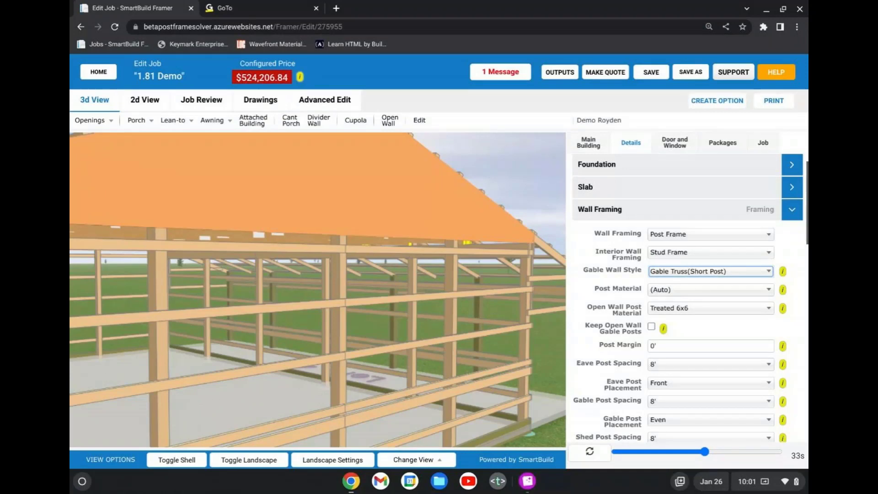
Examine the updated gable and truss framing from the front, right and back sides of the building.
{"action": "scroll", "coordinate": [332, 340], "scroll_direction": "down", "scroll_amount": 3}
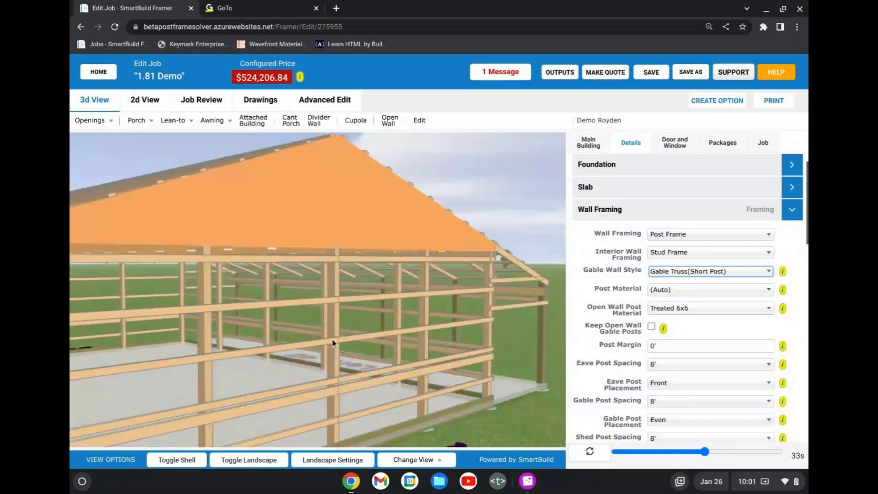
{"action": "left_click_drag", "start_coordinate": [332, 339], "coordinate": [387, 333]}
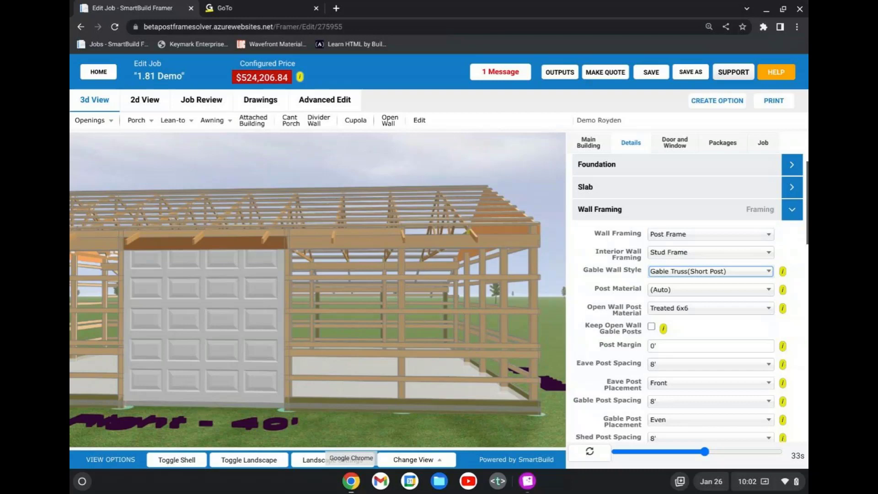
{"action": "scroll", "coordinate": [325, 356], "scroll_direction": "down", "scroll_amount": 5}
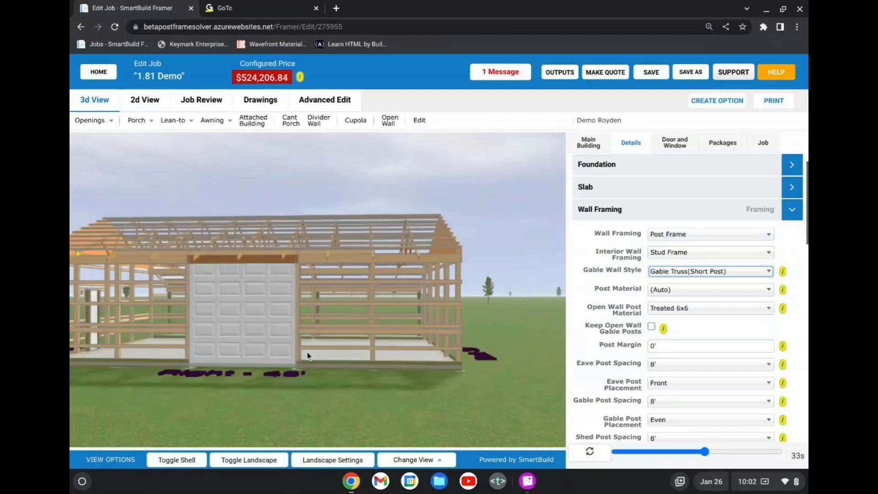
{"action": "left_click_drag", "start_coordinate": [324, 356], "coordinate": [442, 366]}
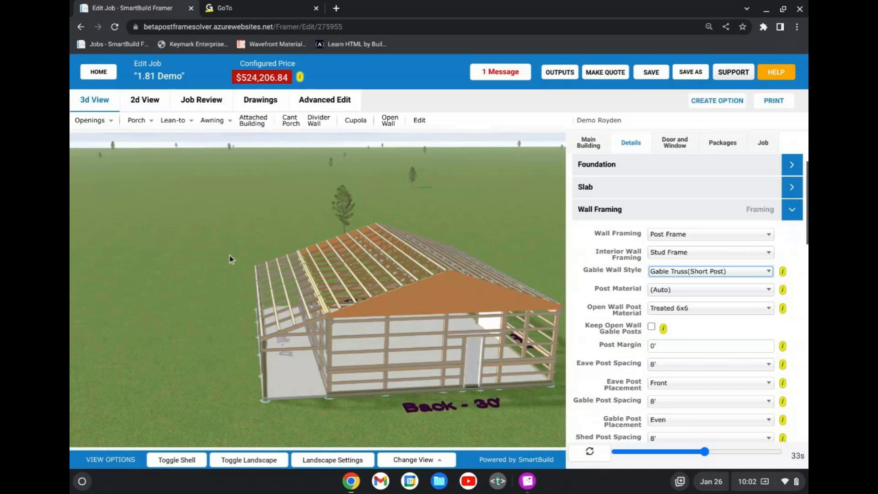
Turn the shell back on, view the building from the back and porch sides, and collapse the wall framing settings.
{"action": "left_click", "coordinate": [193, 462]}
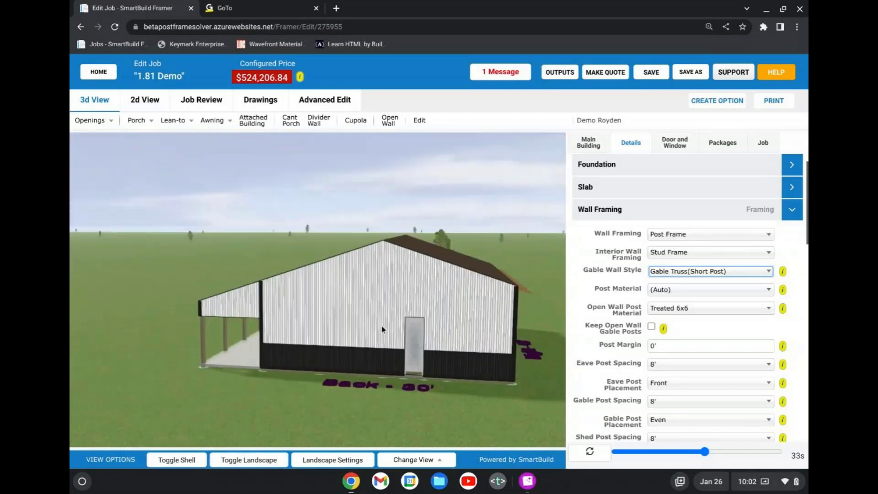
{"action": "left_click_drag", "start_coordinate": [421, 328], "coordinate": [453, 331]}
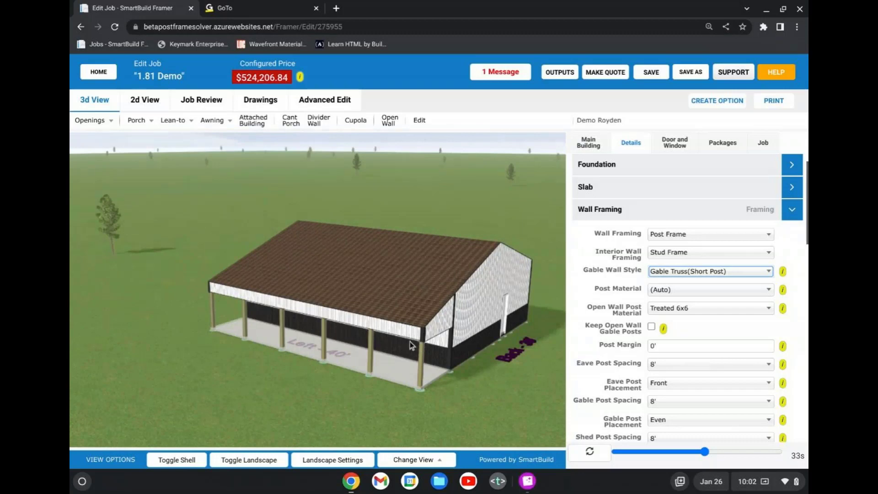
{"action": "left_click", "coordinate": [604, 215]}
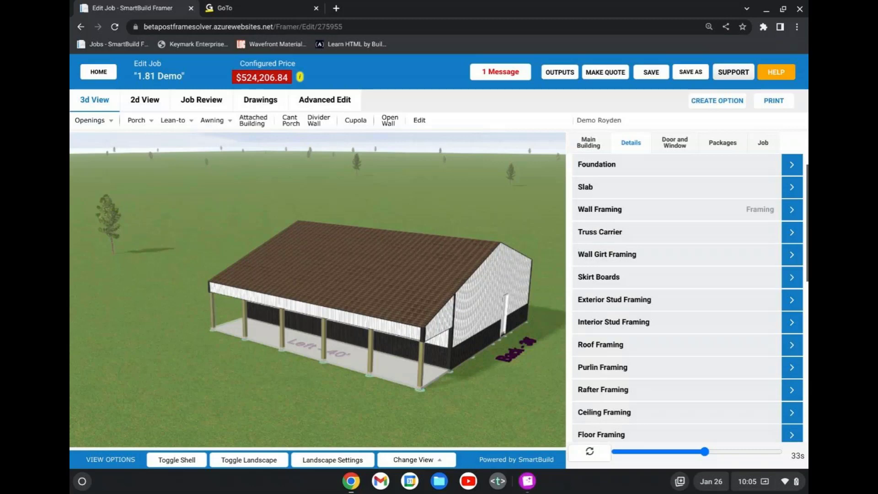
Look at the support contact form, close it, and cancel leaving the job for the home page.
{"action": "left_click", "coordinate": [741, 73]}
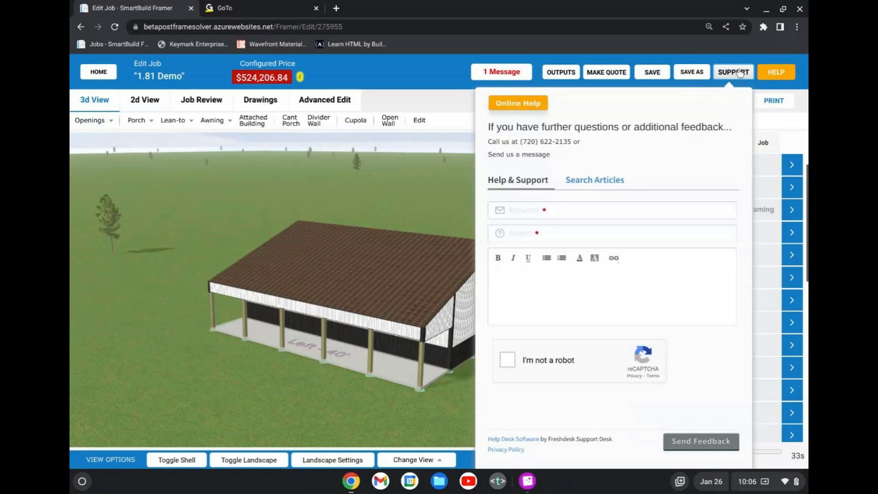
{"action": "left_click", "coordinate": [386, 80]}
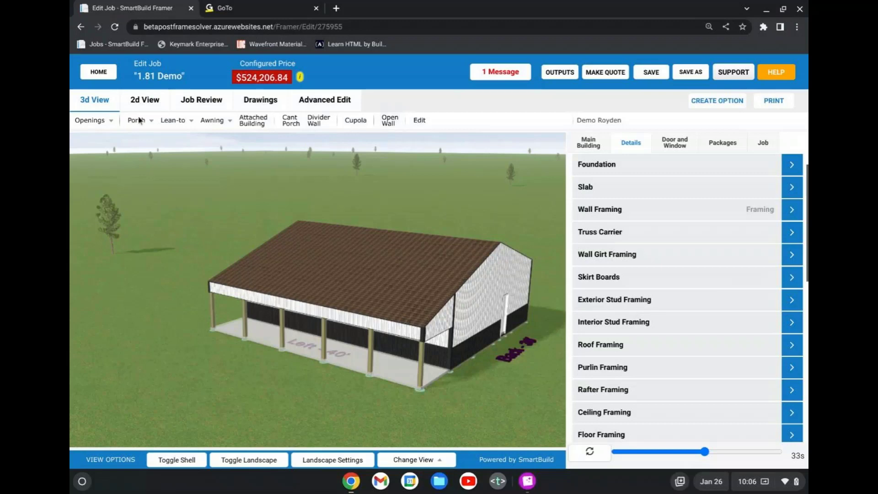
{"action": "left_click", "coordinate": [99, 72]}
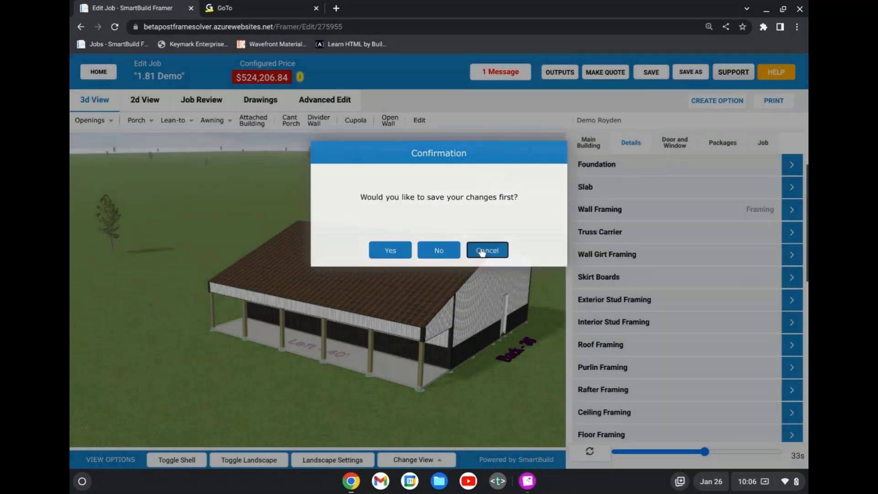
{"action": "left_click", "coordinate": [476, 253]}
Review the job's accessories list in the job review along with the job information and truss load fields.
{"action": "left_click", "coordinate": [201, 100]}
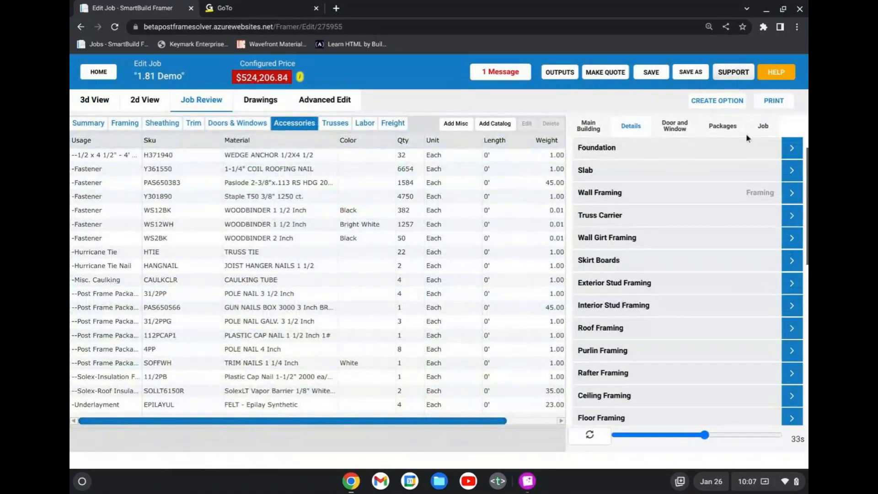
{"action": "left_click", "coordinate": [769, 127]}
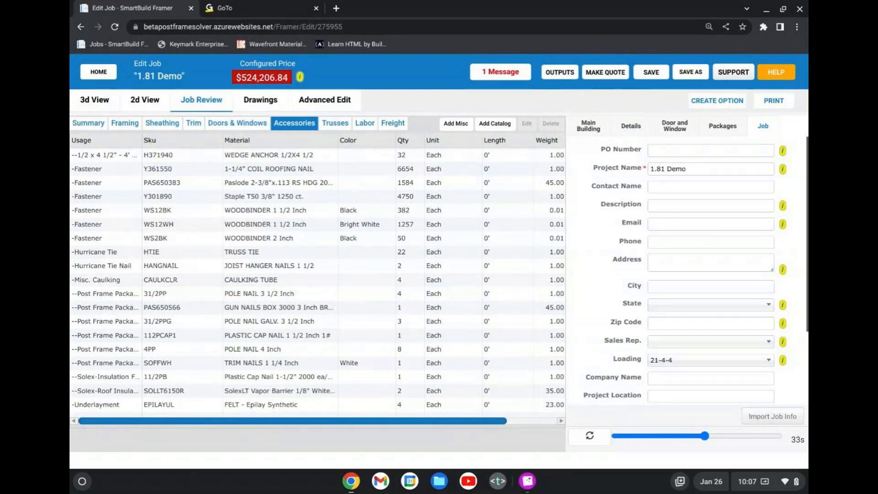
{"action": "scroll", "coordinate": [702, 232], "scroll_direction": "down", "scroll_amount": 3}
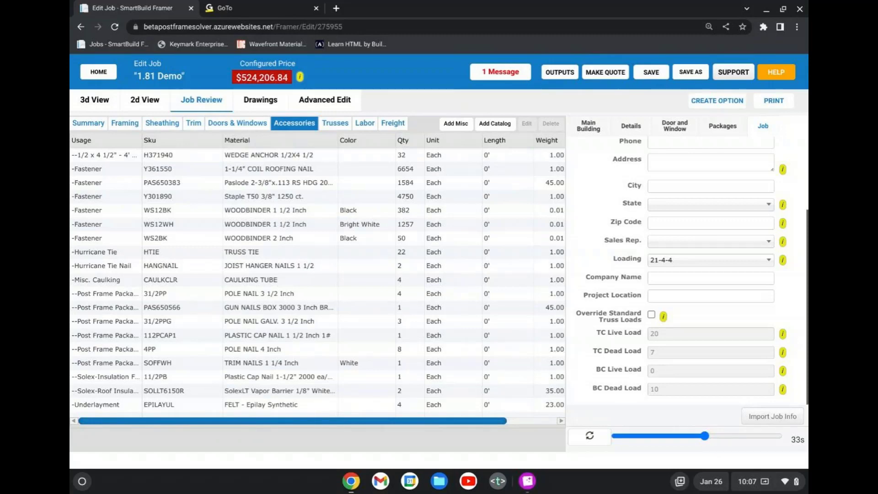
Request the job's outputs and save the pending changes first.
{"action": "left_click", "coordinate": [549, 73]}
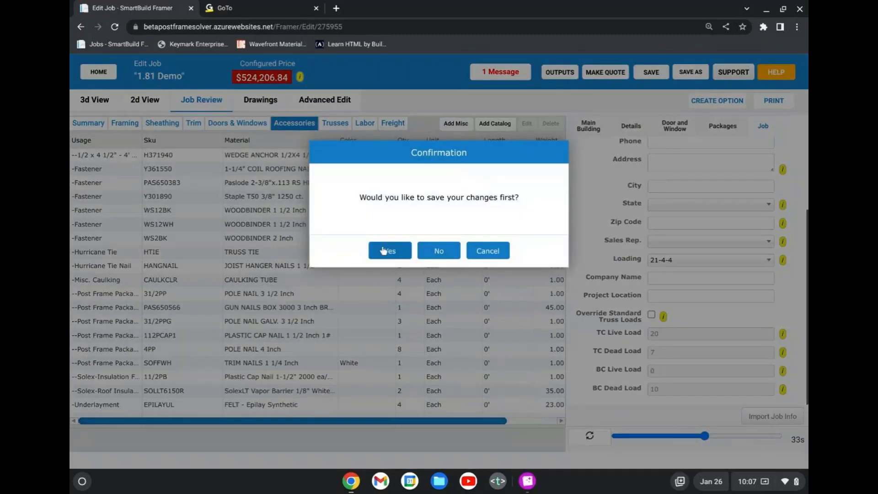
{"action": "left_click", "coordinate": [394, 252]}
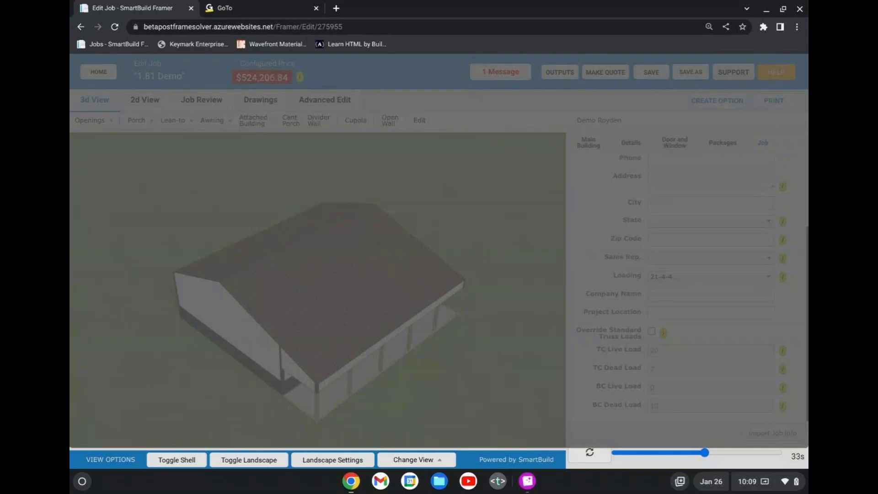
Open the SmartBuild job list in a new browser tab, close the job's editing tab, and return to the list.
{"action": "left_click", "coordinate": [336, 9]}
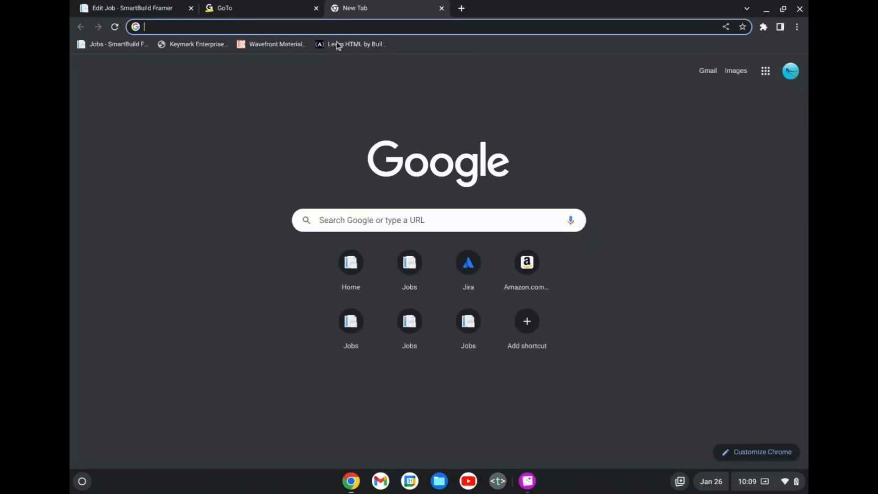
{"action": "left_click", "coordinate": [407, 274]}
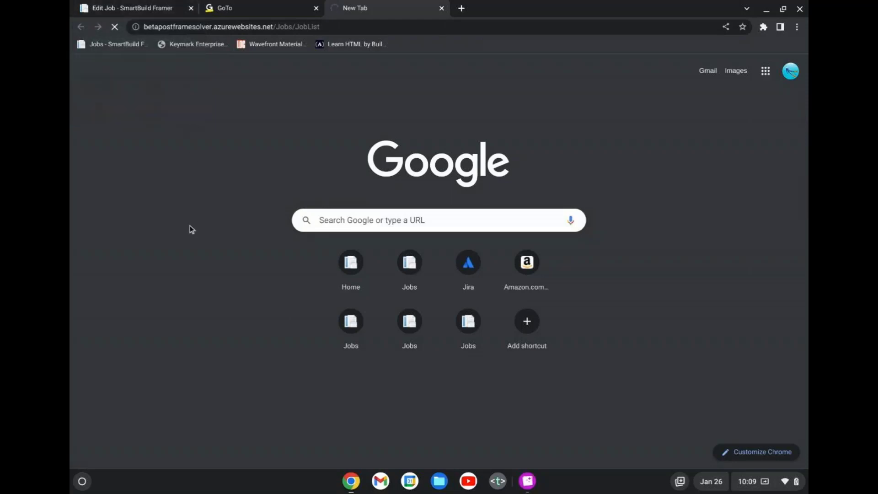
{"action": "left_click", "coordinate": [327, 28]}
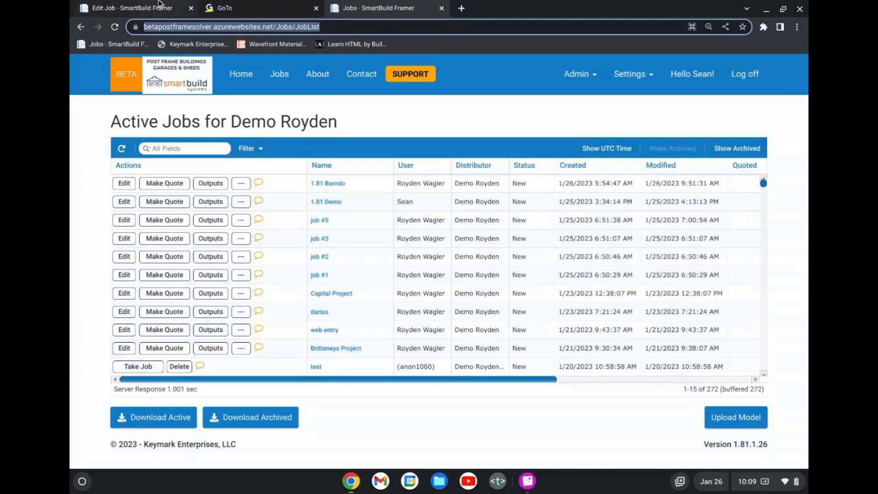
{"action": "left_click", "coordinate": [183, 12]}
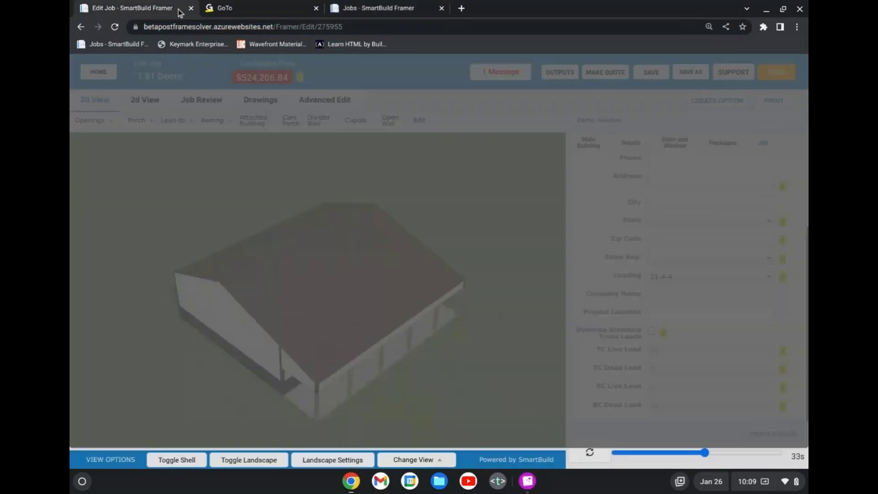
{"action": "left_click", "coordinate": [190, 9]}
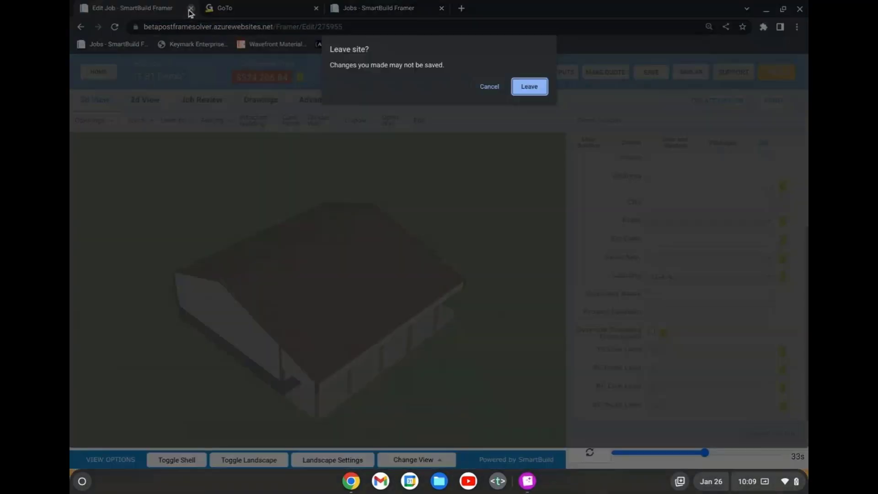
{"action": "left_click", "coordinate": [529, 87]}
{"action": "left_click", "coordinate": [260, 8]}
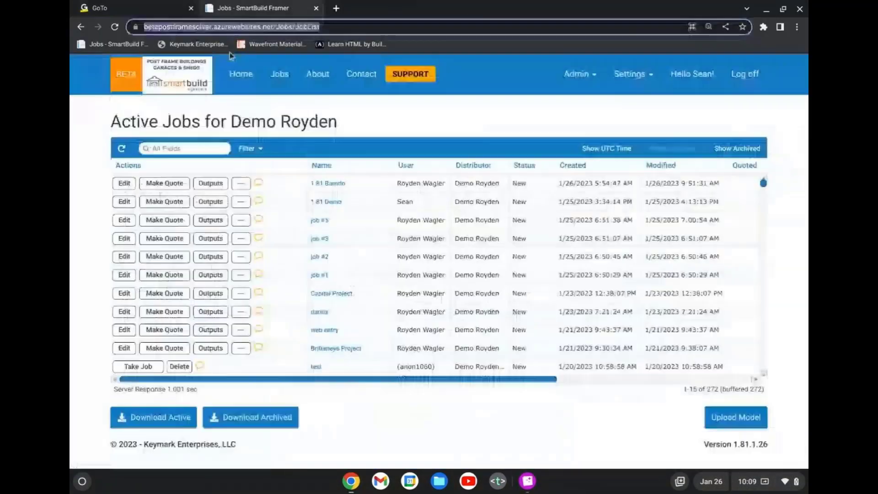
In the Setup Wizard's framing materials, inspect the available profile options for Spruce 1x10 and close it without saving.
{"action": "left_click", "coordinate": [628, 86]}
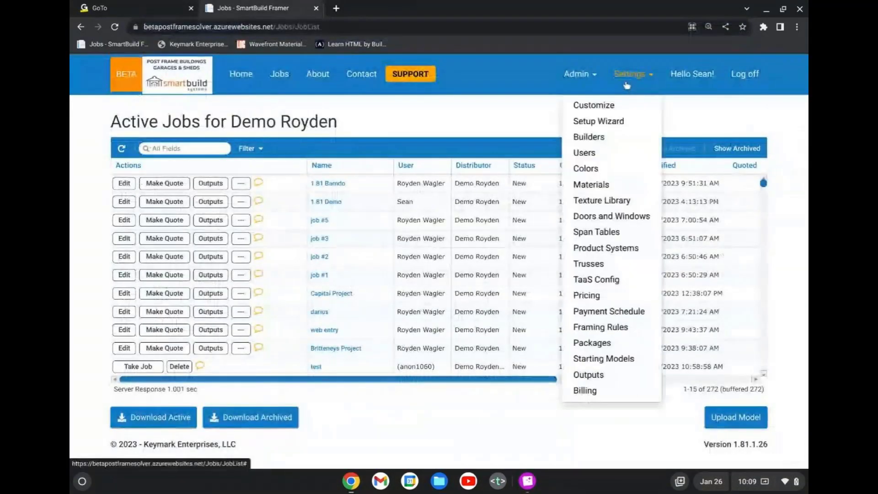
{"action": "left_click", "coordinate": [604, 121]}
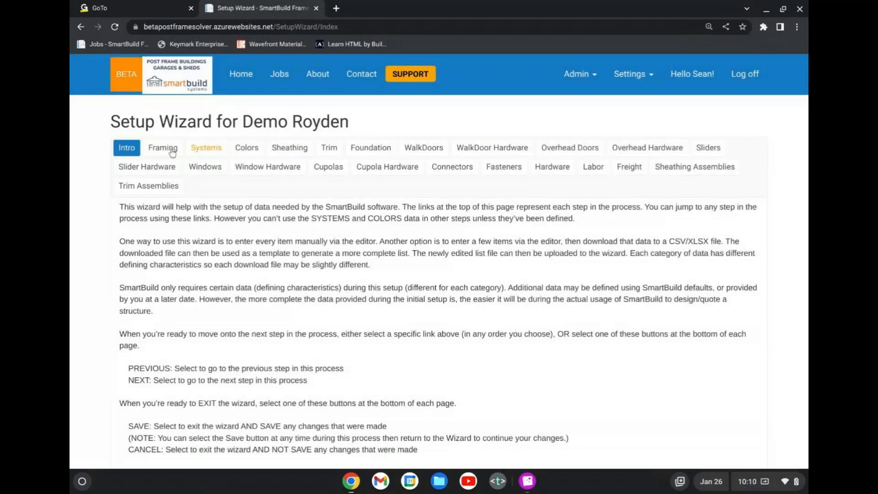
{"action": "left_click", "coordinate": [171, 151]}
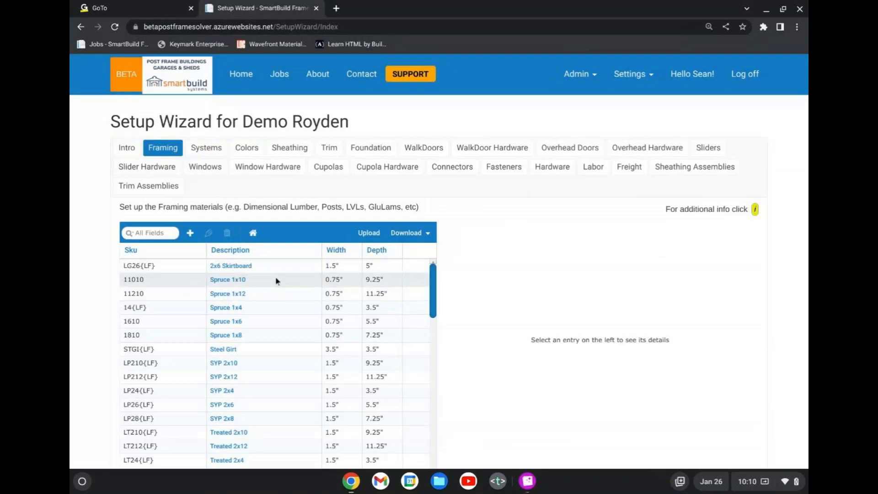
{"action": "double_click", "coordinate": [276, 280]}
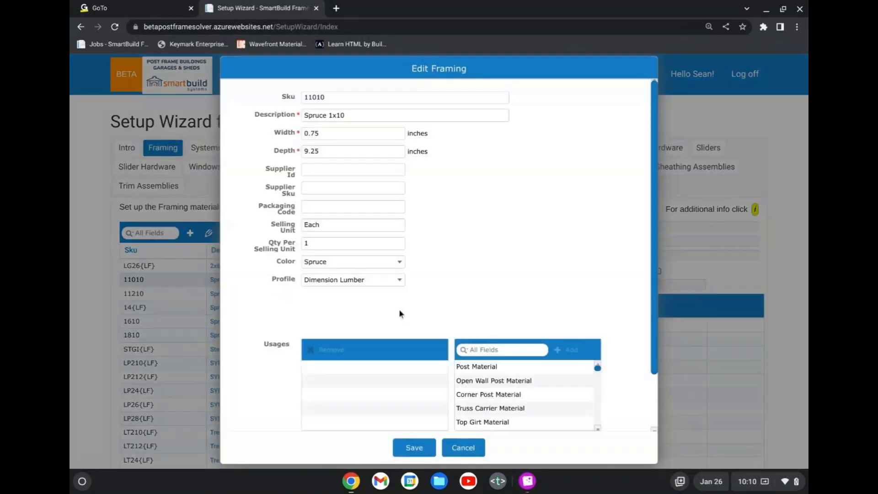
{"action": "left_click", "coordinate": [369, 282]}
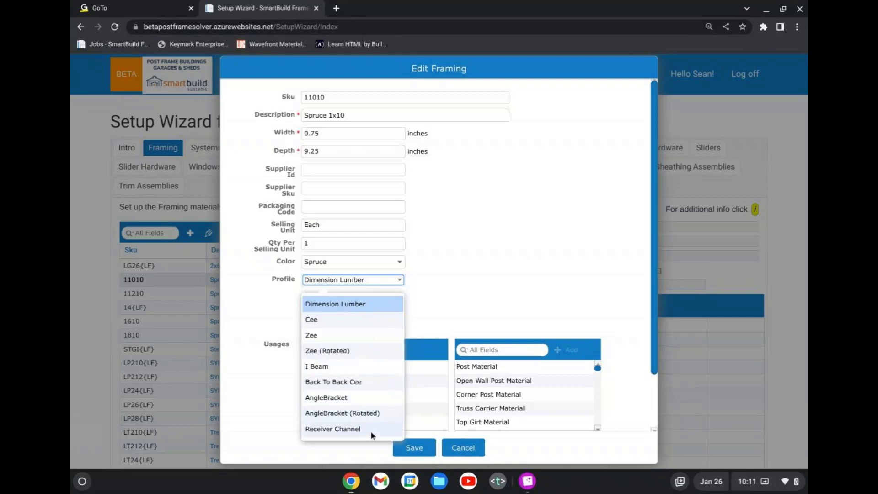
{"action": "left_click", "coordinate": [471, 448]}
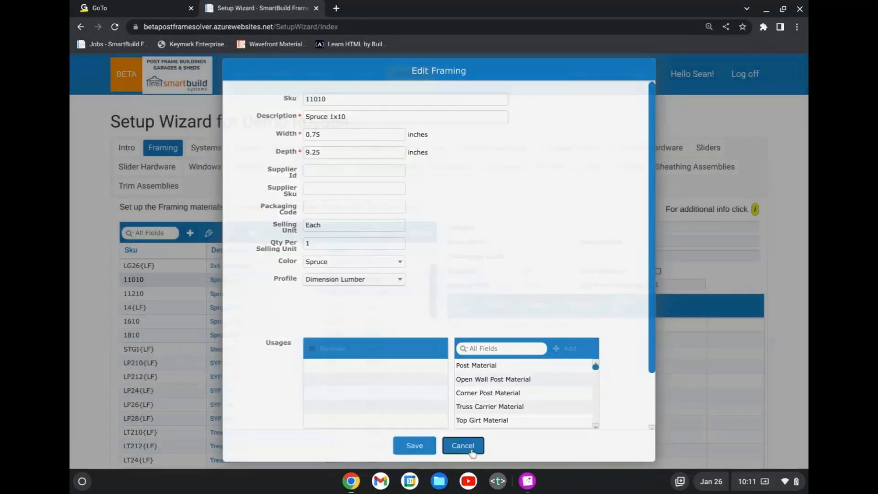
{"action": "left_click", "coordinate": [471, 449]}
Inspect the profile and usages of the Cee Purlin 2x4 framing material, close it unsaved, and look back over the materials list.
{"action": "scroll", "coordinate": [332, 393], "scroll_direction": "down", "scroll_amount": 10}
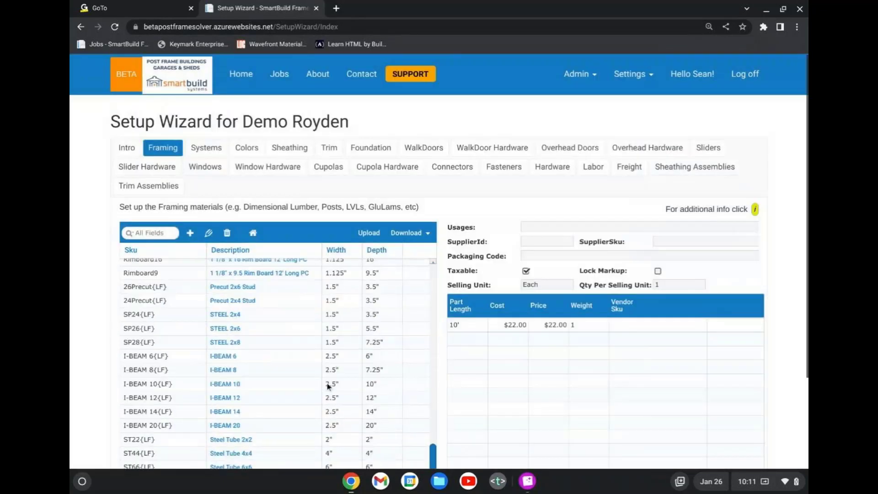
{"action": "scroll", "coordinate": [328, 386], "scroll_direction": "down", "scroll_amount": 5}
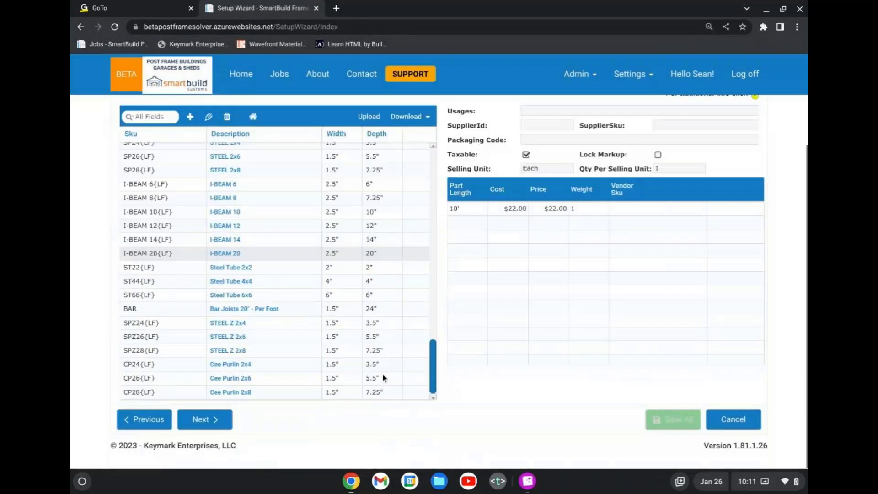
{"action": "double_click", "coordinate": [316, 366]}
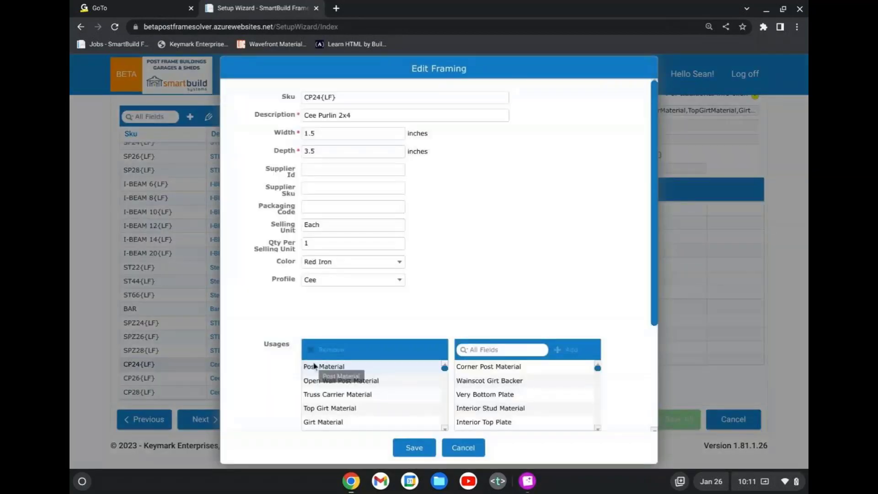
{"action": "left_click", "coordinate": [464, 448]}
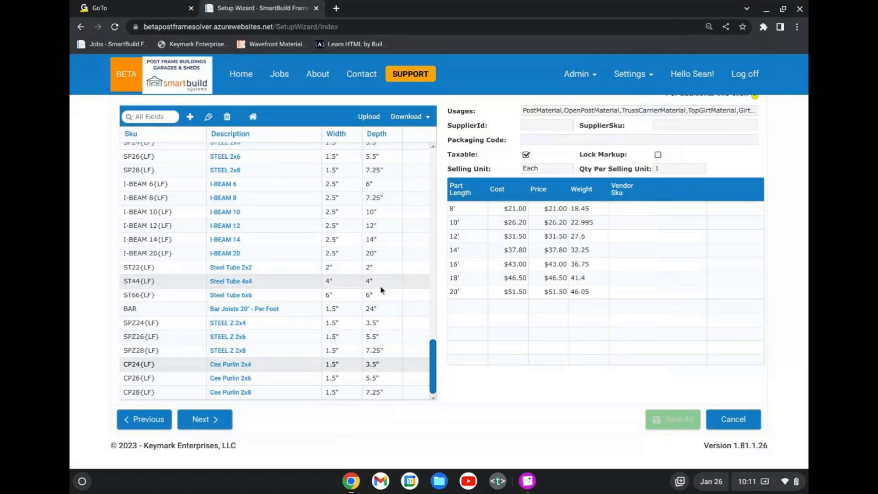
{"action": "scroll", "coordinate": [417, 325], "scroll_direction": "up", "scroll_amount": 3}
{"action": "scroll", "coordinate": [417, 322], "scroll_direction": "up", "scroll_amount": 15}
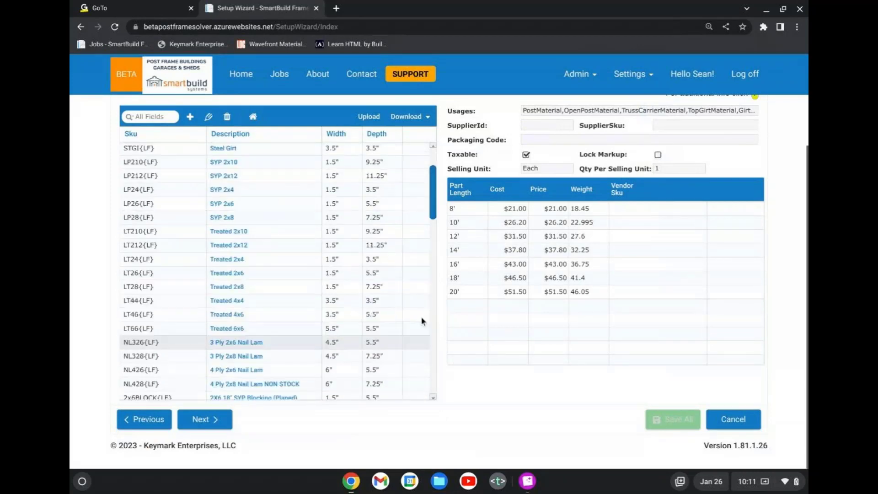
{"action": "scroll", "coordinate": [426, 313], "scroll_direction": "up", "scroll_amount": 6}
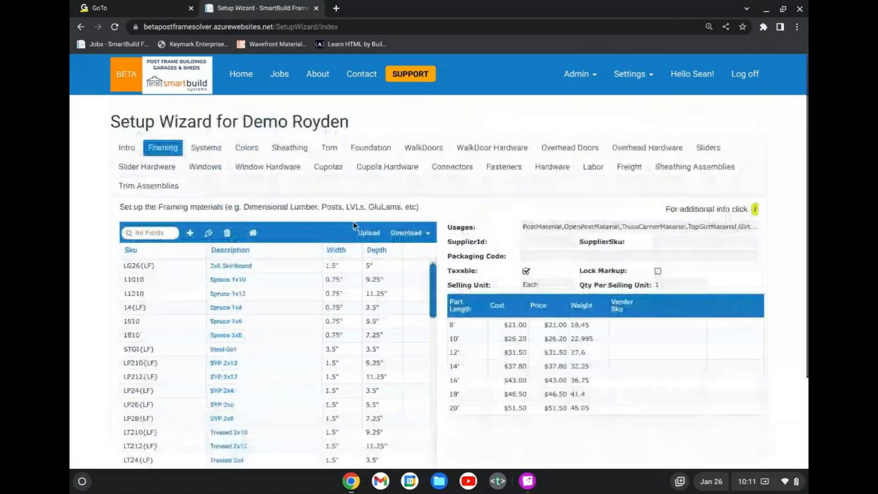
Leave the wizard for the job list, view the framing material prices, and open the material pricing upload page.
{"action": "left_click", "coordinate": [278, 75]}
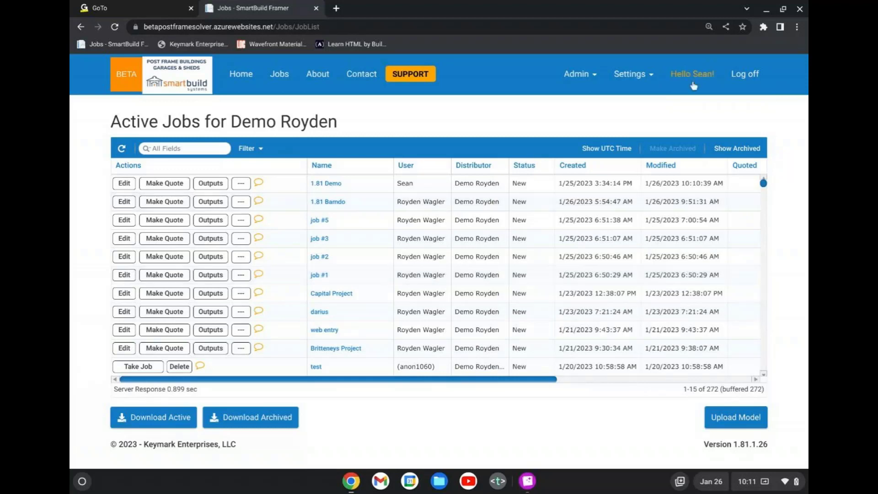
{"action": "left_click", "coordinate": [639, 78]}
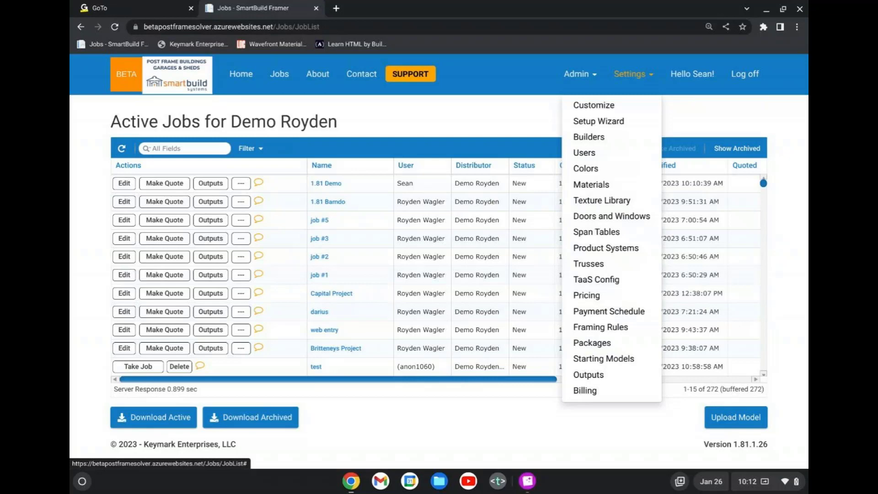
{"action": "left_click", "coordinate": [599, 311]}
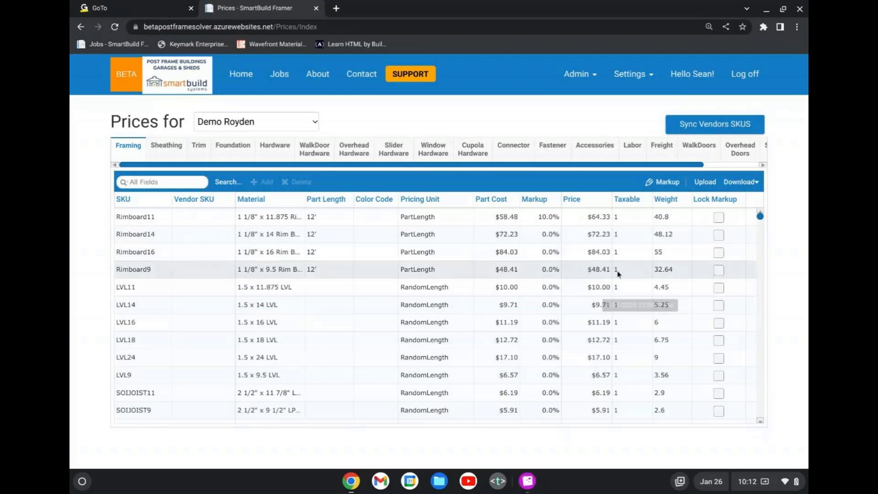
{"action": "left_click", "coordinate": [706, 185]}
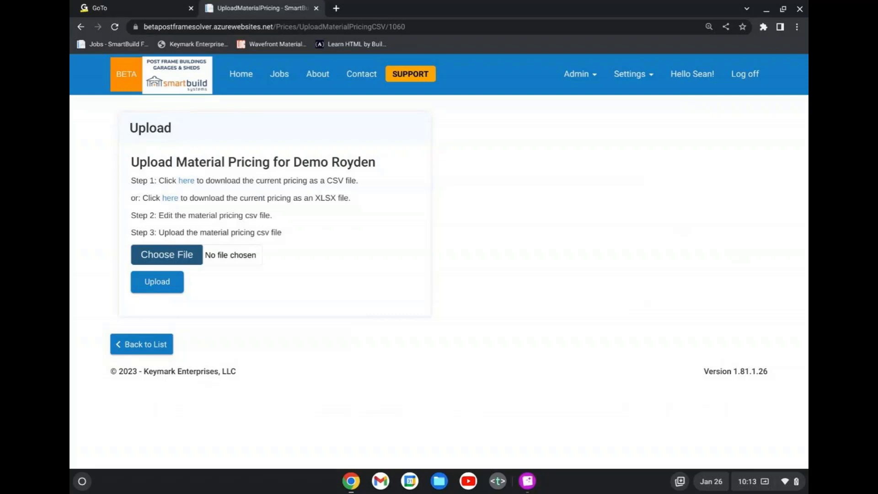
Return to the job list by way of the home page and reopen the 1.81 Demo job for editing.
{"action": "left_click", "coordinate": [233, 82]}
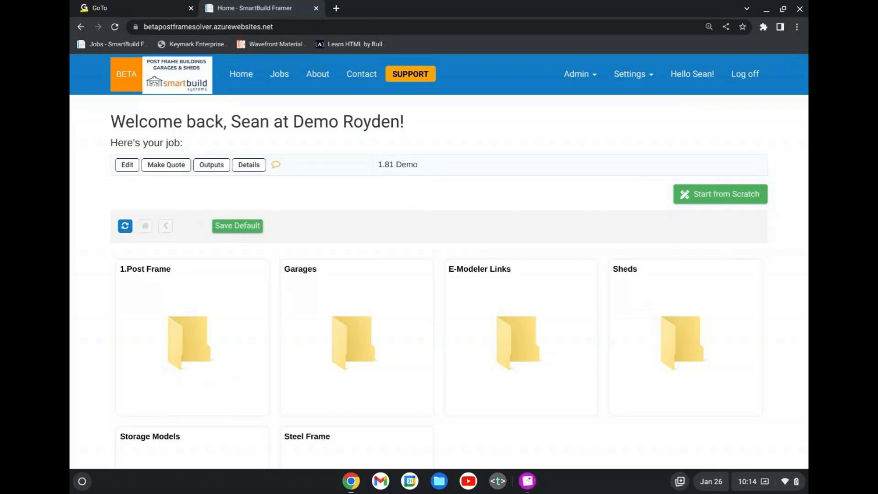
{"action": "left_click", "coordinate": [279, 74]}
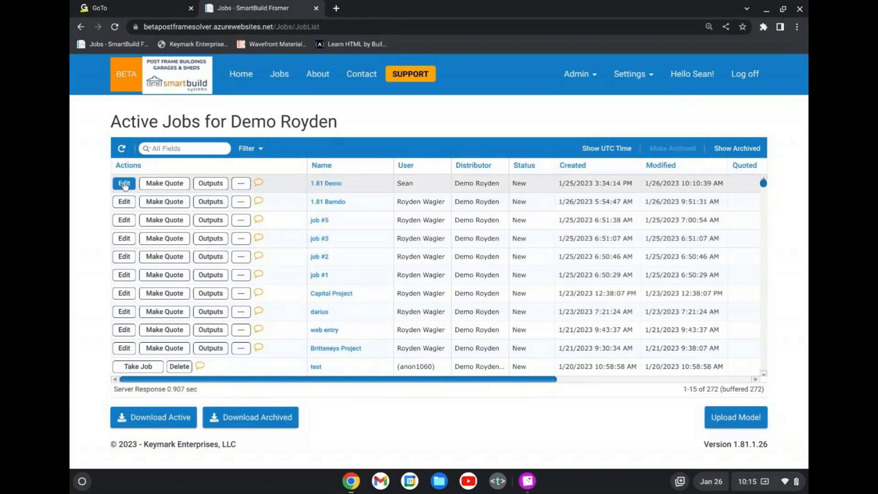
{"action": "left_click", "coordinate": [125, 184]}
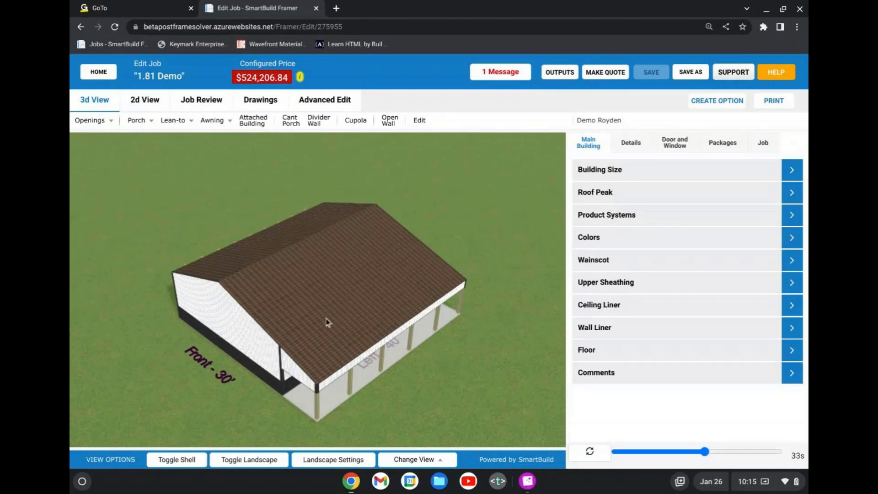
Inspect the advanced rafter and slab settings of the 40' attached building on the left wall, and close them without applying changes.
{"action": "left_click", "coordinate": [425, 119]}
{"action": "left_click", "coordinate": [375, 329]}
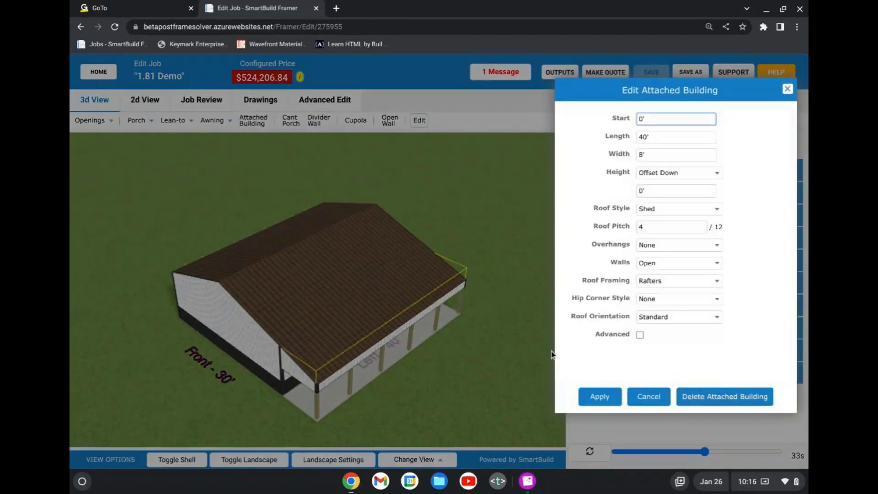
{"action": "left_click", "coordinate": [640, 336]}
{"action": "left_click", "coordinate": [641, 336]}
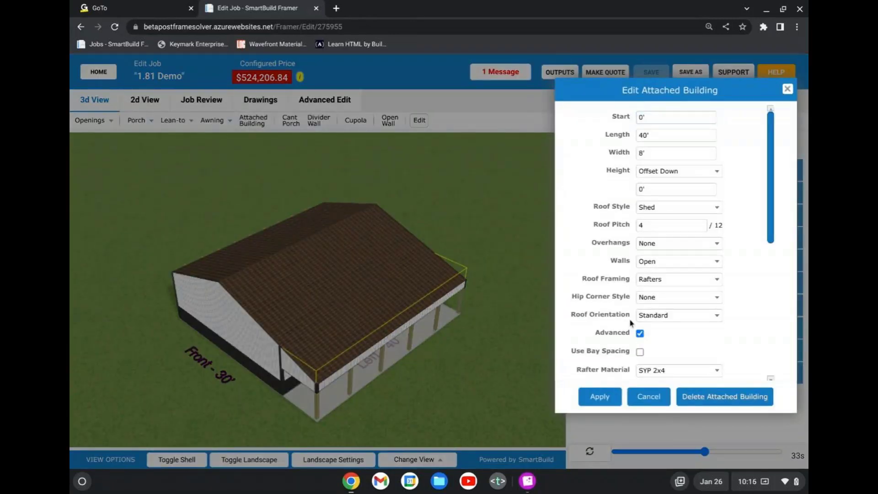
{"action": "scroll", "coordinate": [624, 327], "scroll_direction": "down", "scroll_amount": 5}
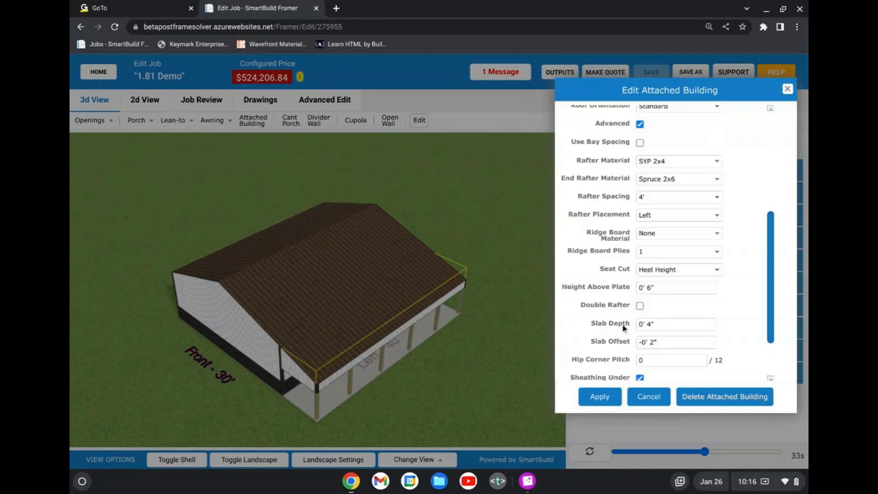
{"action": "scroll", "coordinate": [618, 320], "scroll_direction": "up", "scroll_amount": 1}
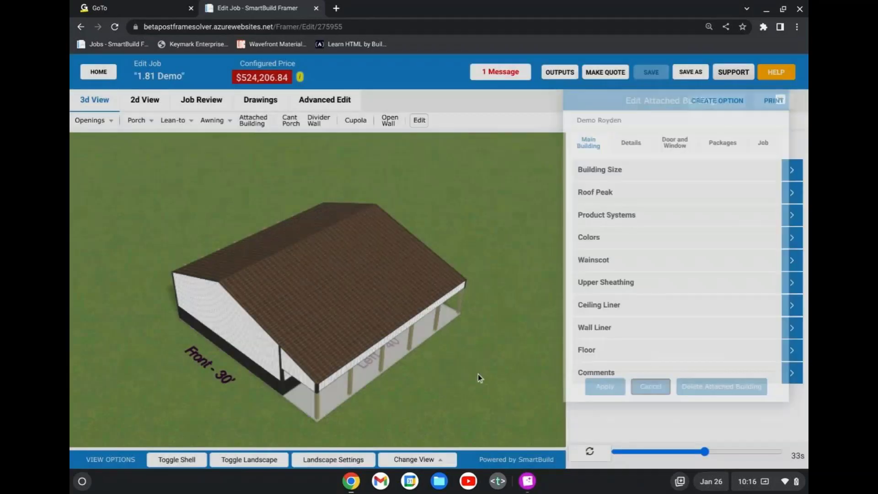
Examine the building from a low angle in 3D, check its 2D floor plan, and return to the 3D view.
{"action": "left_click_drag", "start_coordinate": [452, 354], "coordinate": [455, 330]}
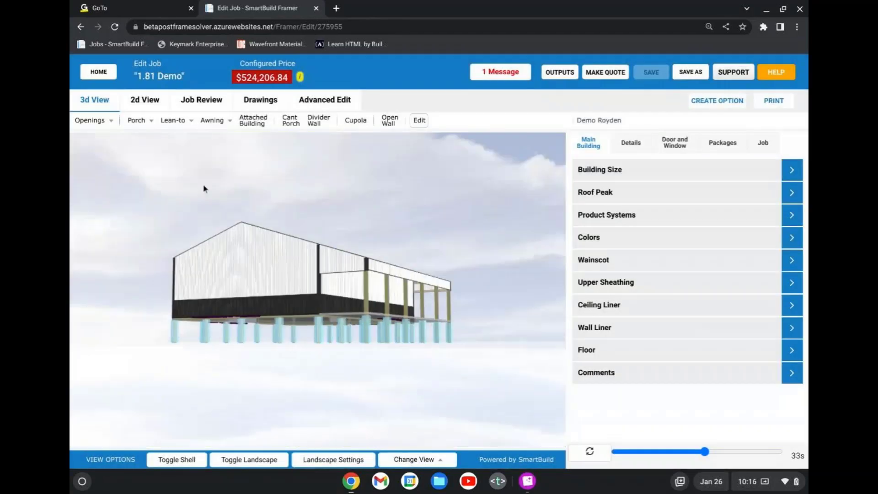
{"action": "left_click", "coordinate": [138, 100]}
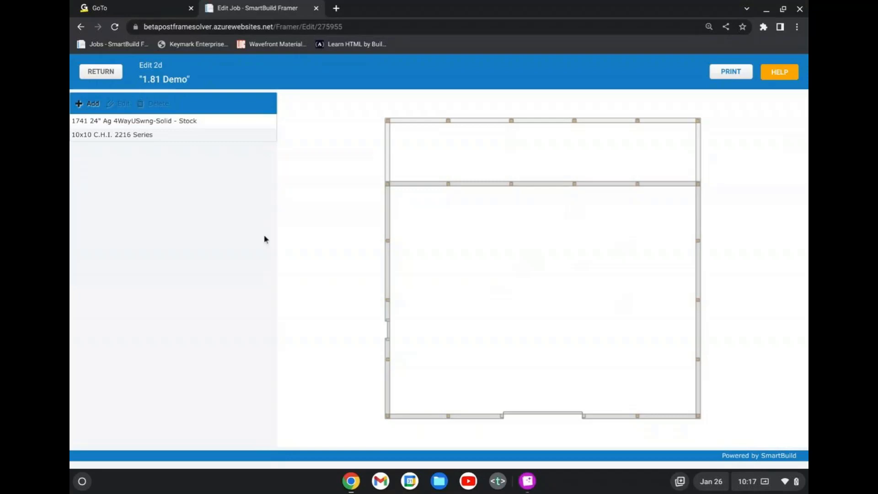
{"action": "left_click", "coordinate": [101, 72]}
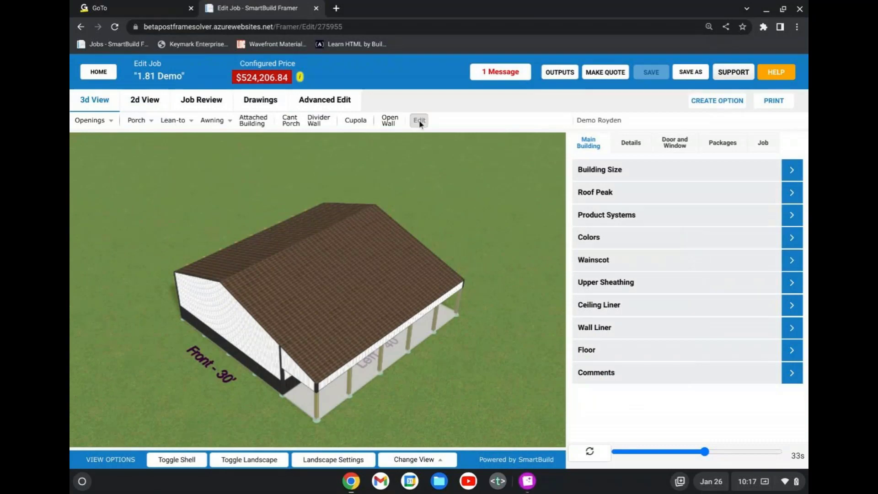
Reopen the left attached building's advanced settings and look at the available rafter spacing choices without picking one.
{"action": "left_click", "coordinate": [419, 121]}
{"action": "left_click", "coordinate": [387, 312]}
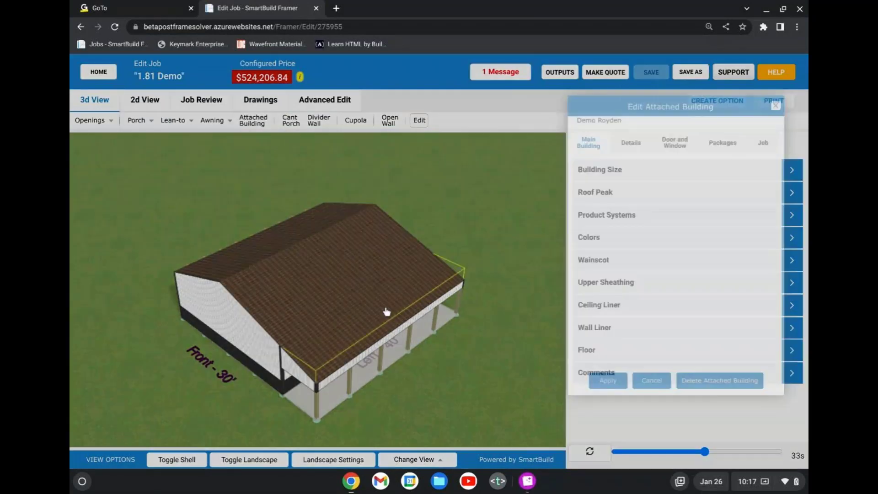
{"action": "left_click", "coordinate": [640, 335]}
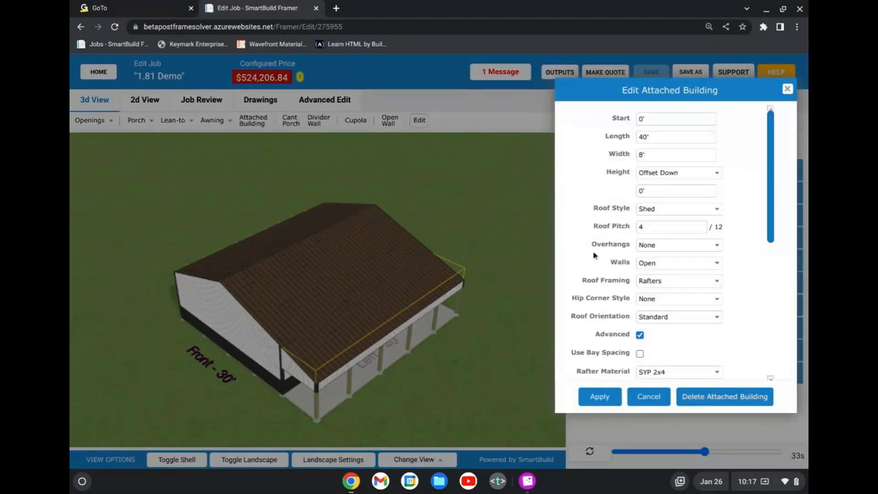
{"action": "scroll", "coordinate": [636, 256], "scroll_direction": "down", "scroll_amount": 3}
{"action": "left_click", "coordinate": [644, 287]}
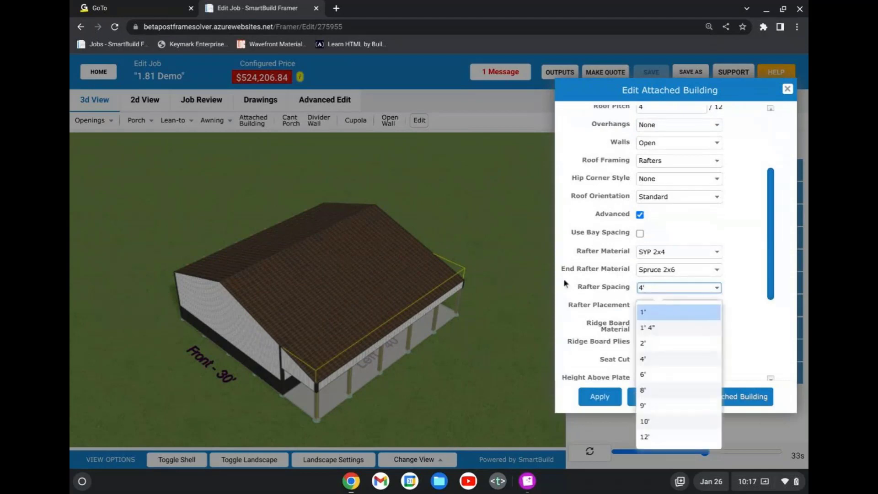
{"action": "left_click", "coordinate": [592, 276]}
Review the attached building's remaining advanced settings, from rafter placement to the shared and back wall options, and close them without applying changes.
{"action": "scroll", "coordinate": [591, 277], "scroll_direction": "down", "scroll_amount": 1}
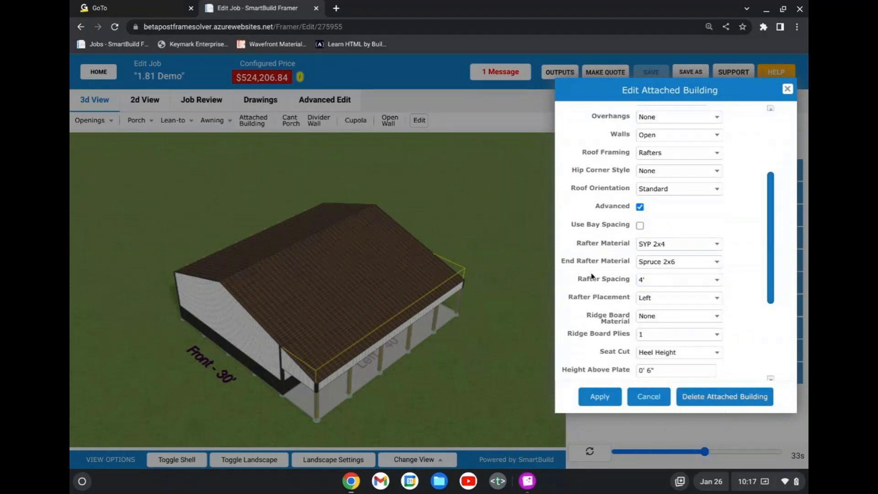
{"action": "scroll", "coordinate": [592, 276], "scroll_direction": "down", "scroll_amount": 4}
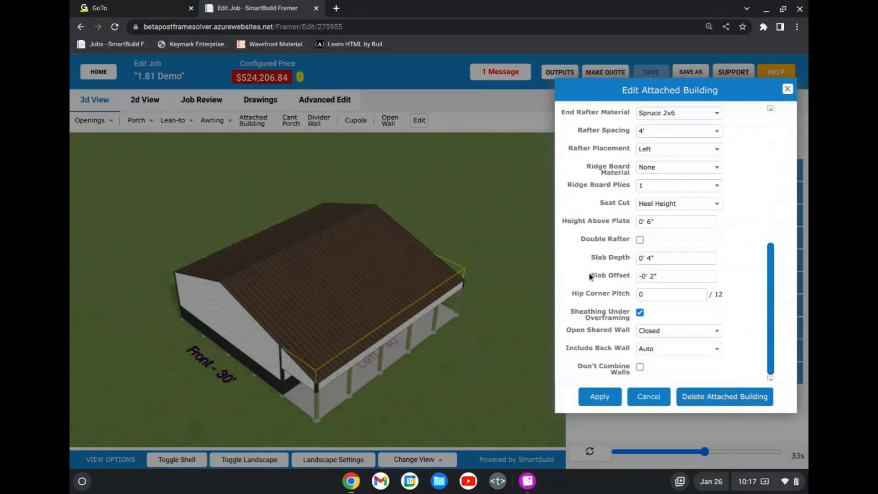
{"action": "scroll", "coordinate": [591, 278], "scroll_direction": "down", "scroll_amount": 1}
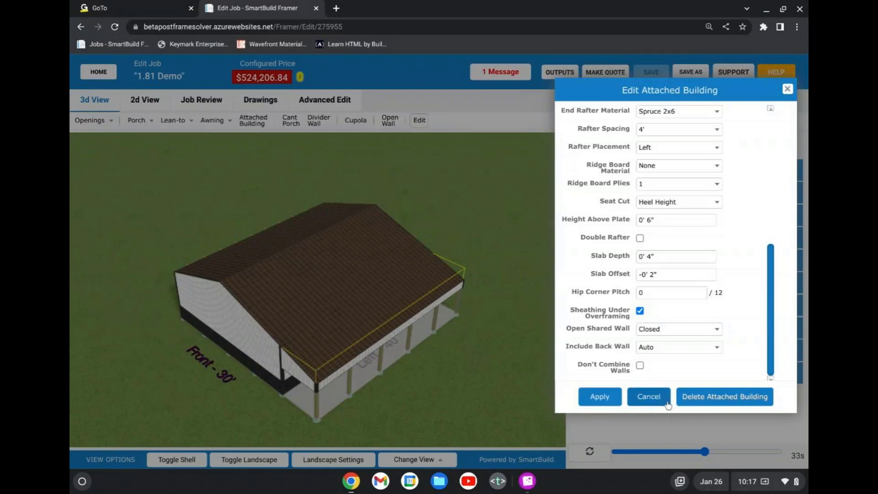
{"action": "scroll", "coordinate": [620, 283], "scroll_direction": "up", "scroll_amount": 2}
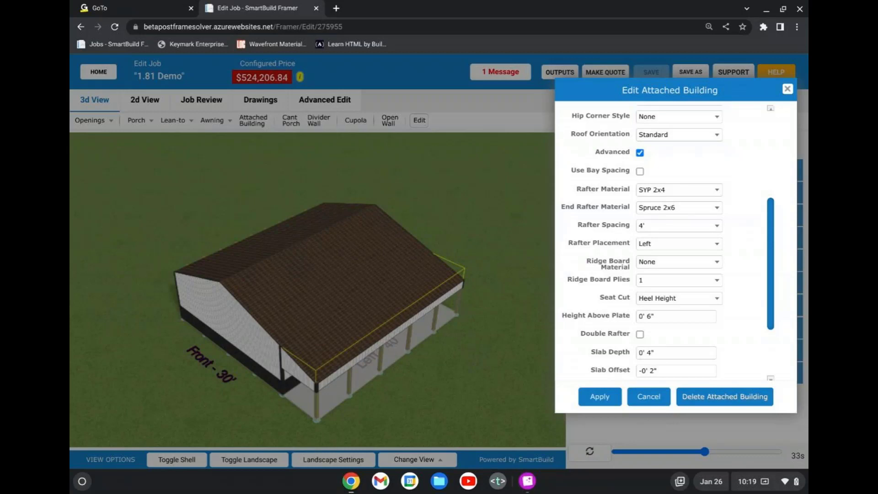
{"action": "left_click", "coordinate": [645, 397]}
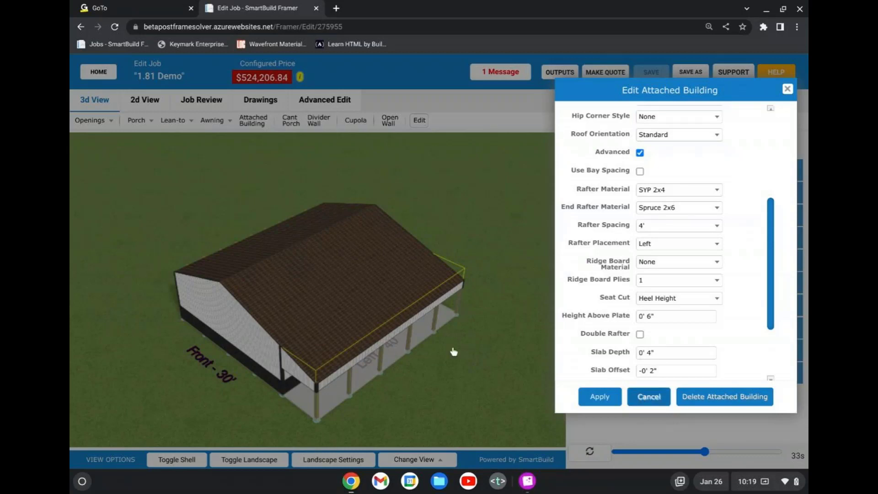